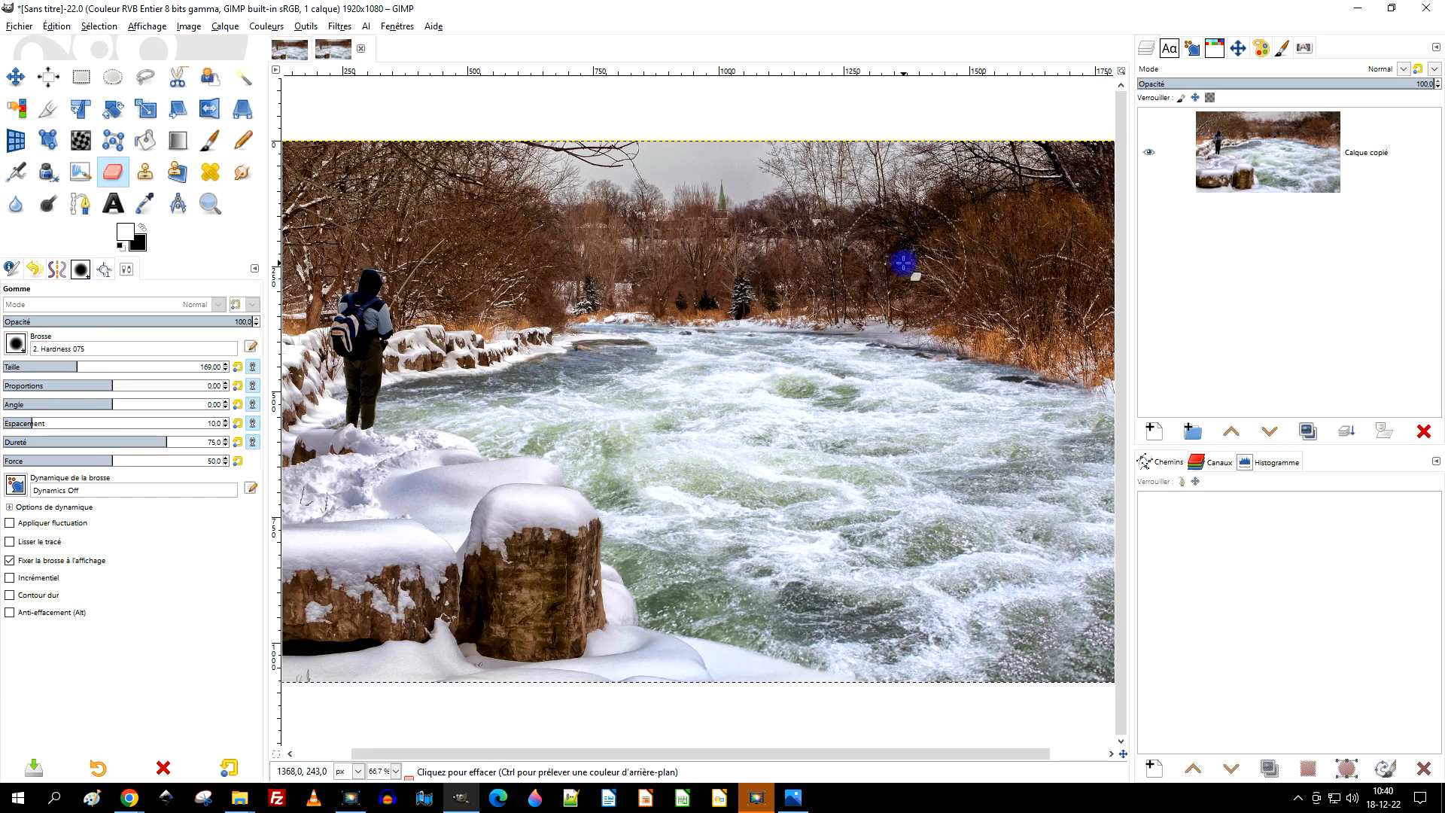
# Close the first of the two open images
pyautogui.scroll(-2, 741, 324)
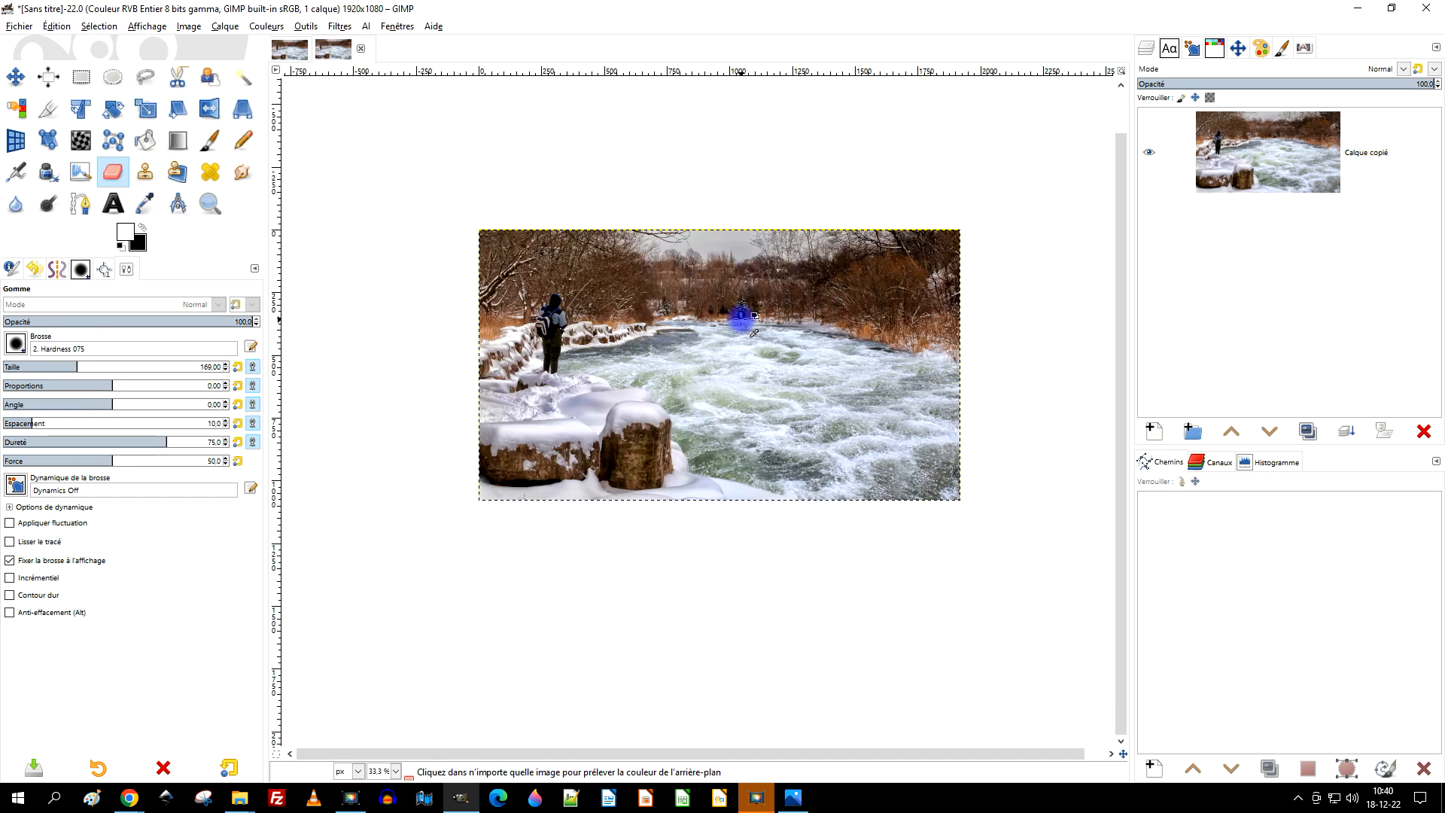
pyautogui.scroll(1, 751, 336)
pyautogui.scroll(-1, 750, 337)
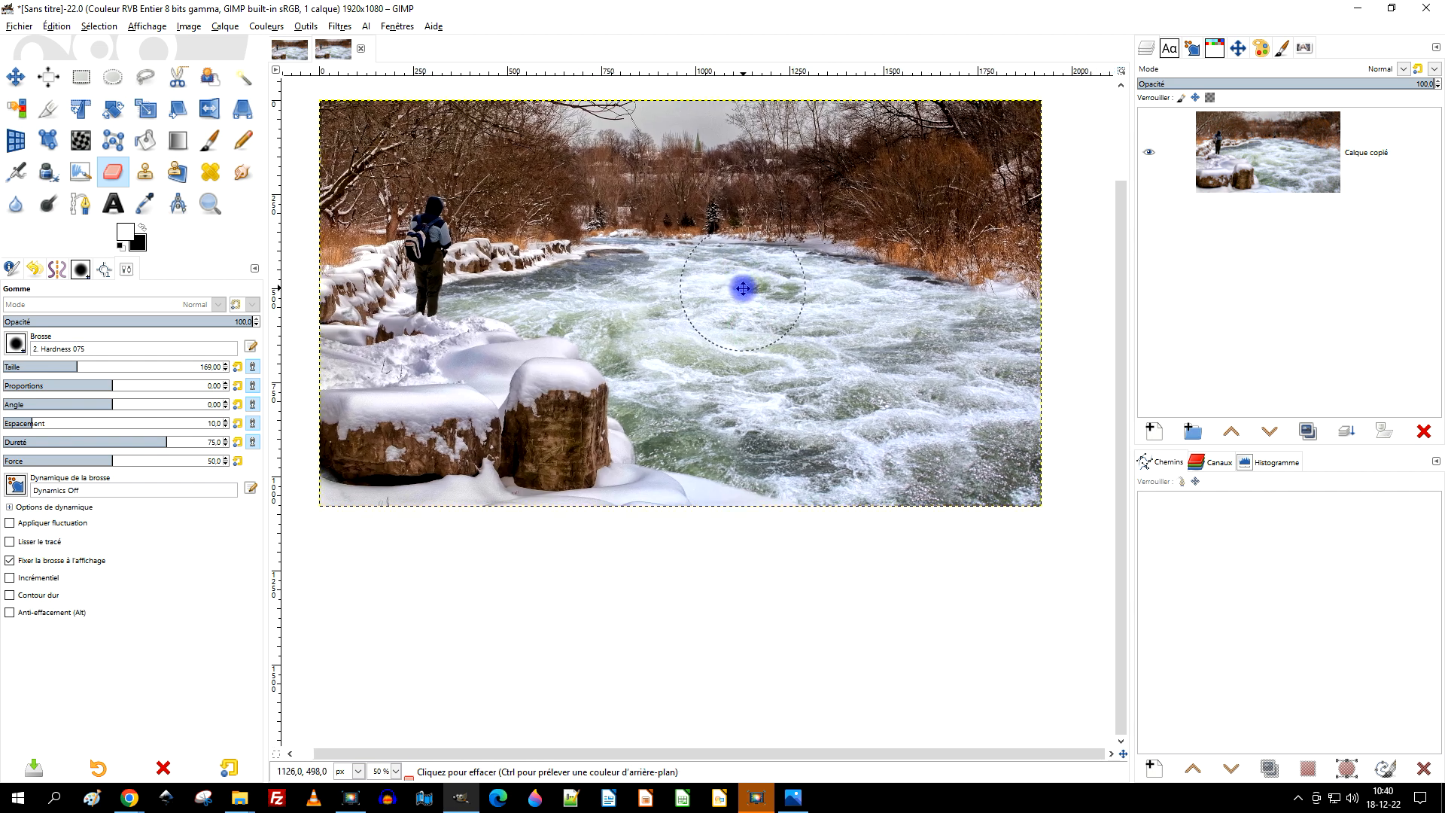
pyautogui.click(297, 62)
pyautogui.click(317, 50)
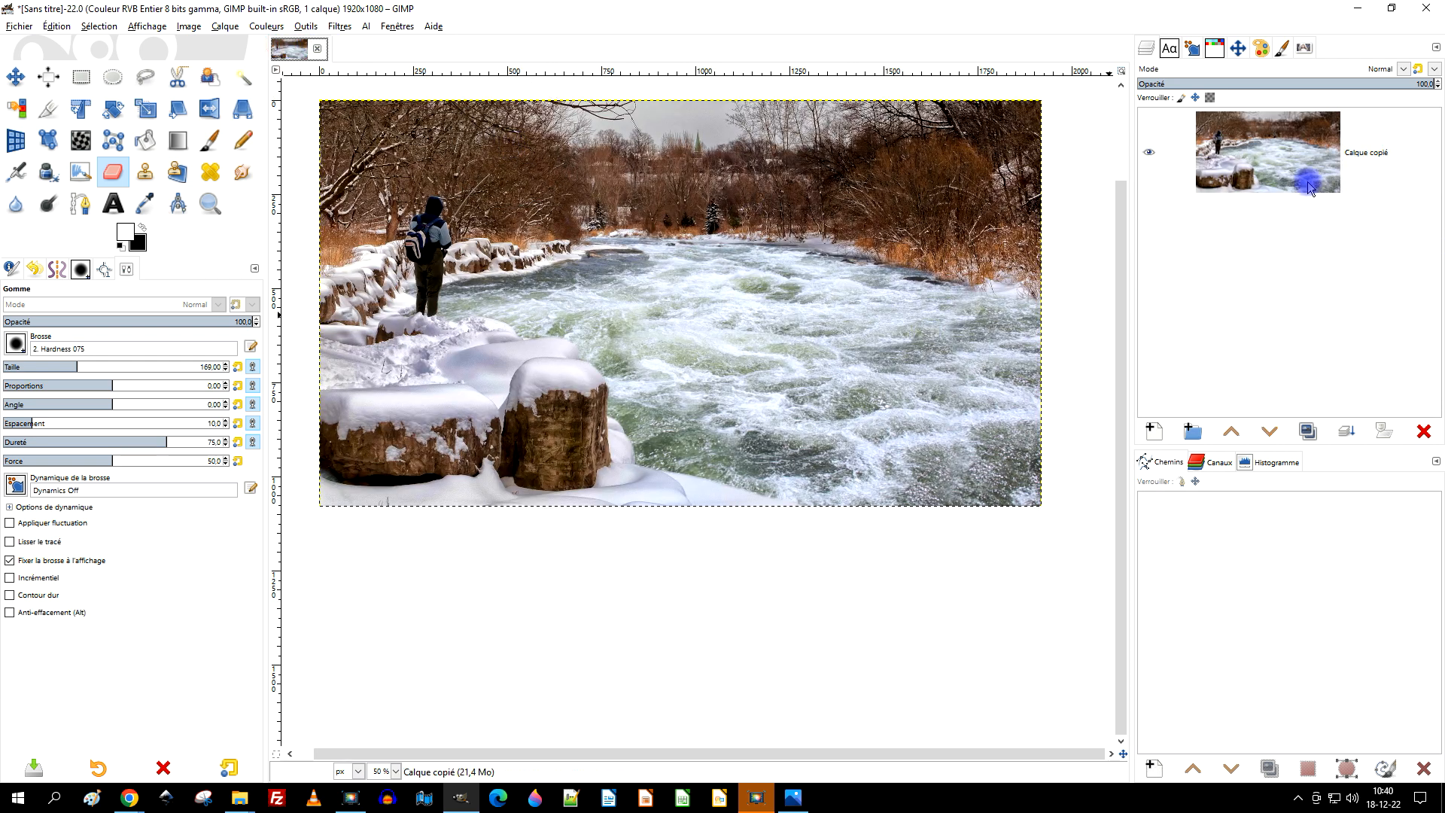
# Rename the photo layer to "photo #1" and duplicate it
pyautogui.click(1204, 154)
pyautogui.doubleClick(1366, 152)
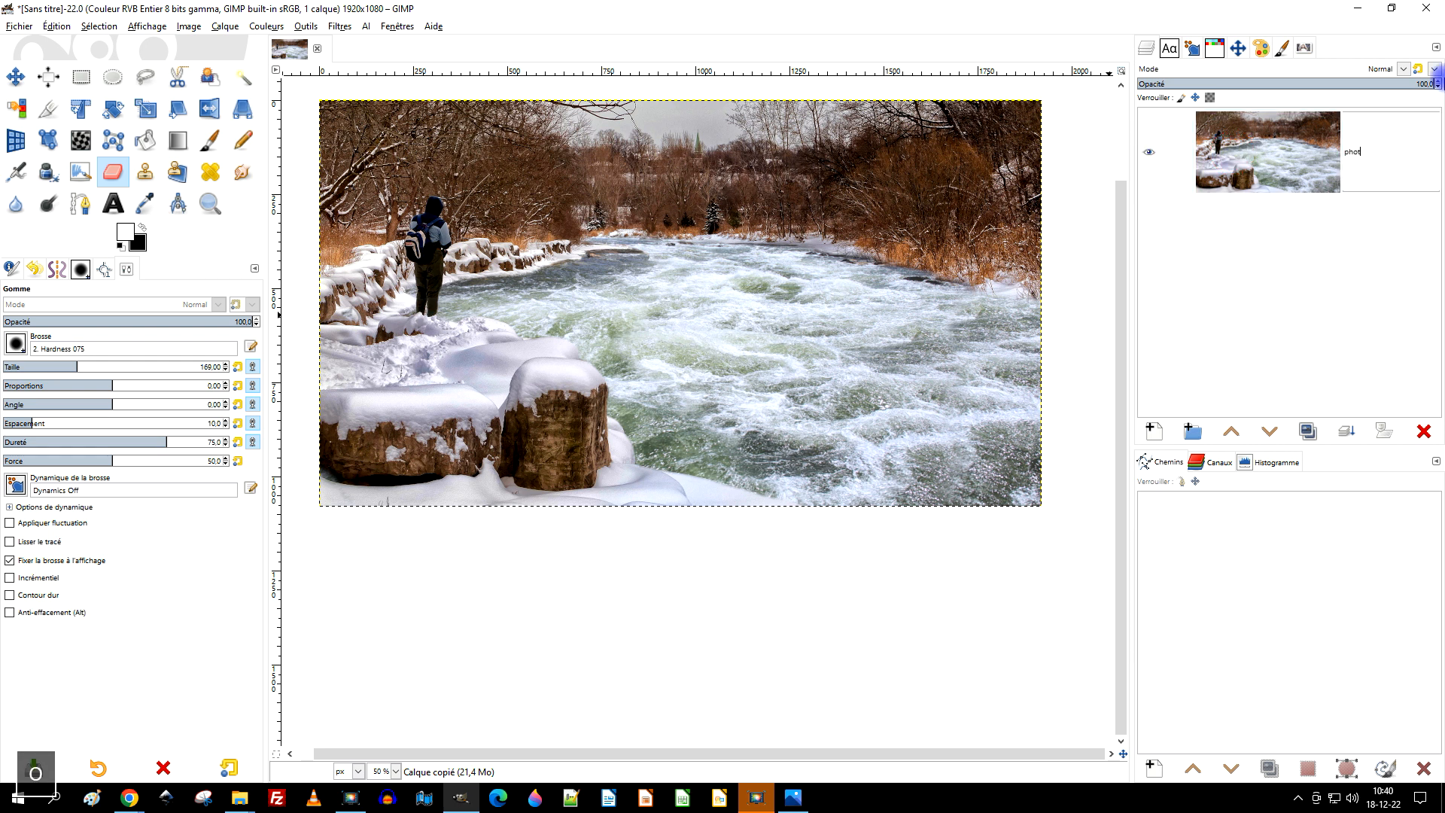
pyautogui.write('photo #1')
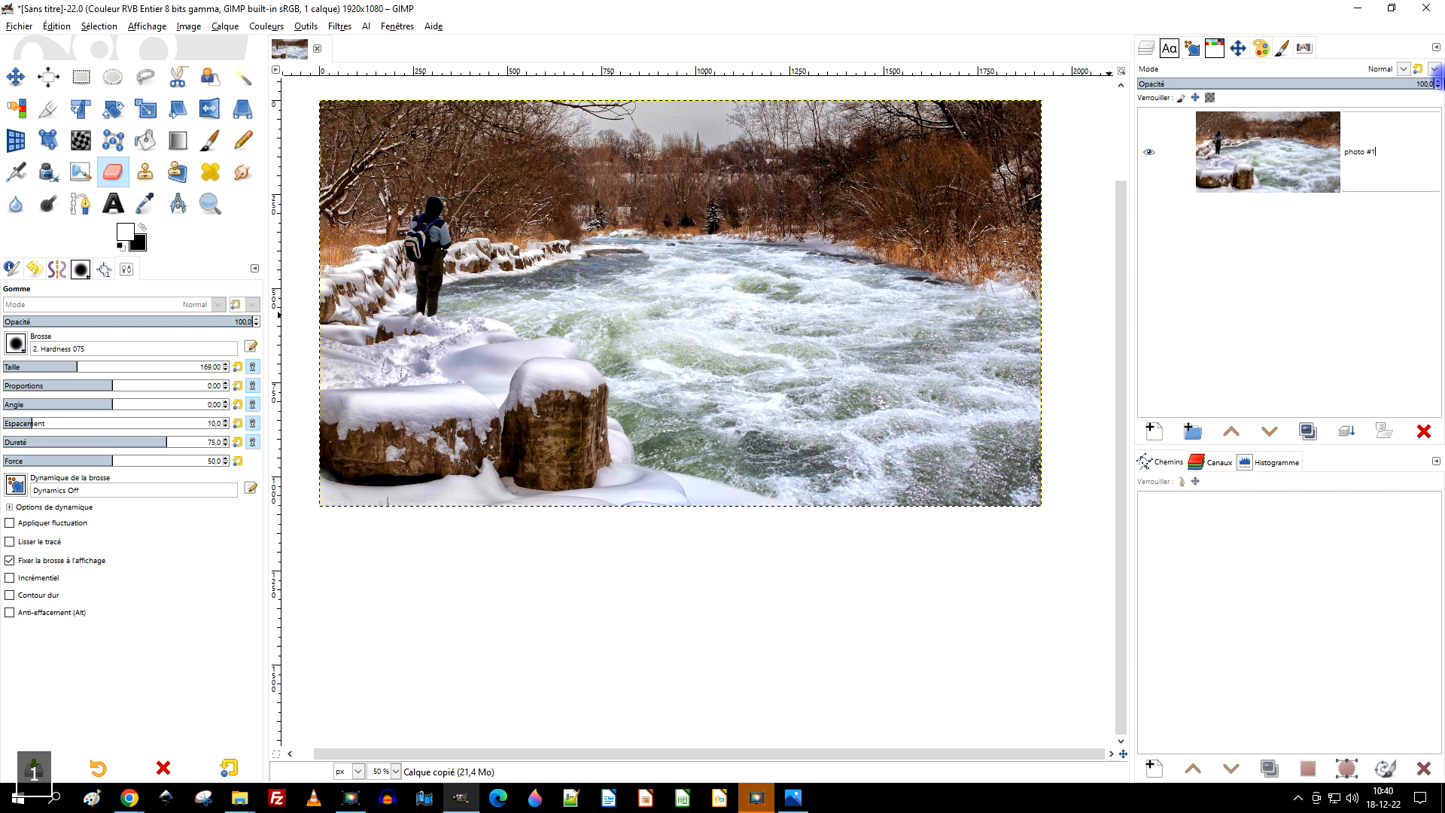
pyautogui.press('Return')
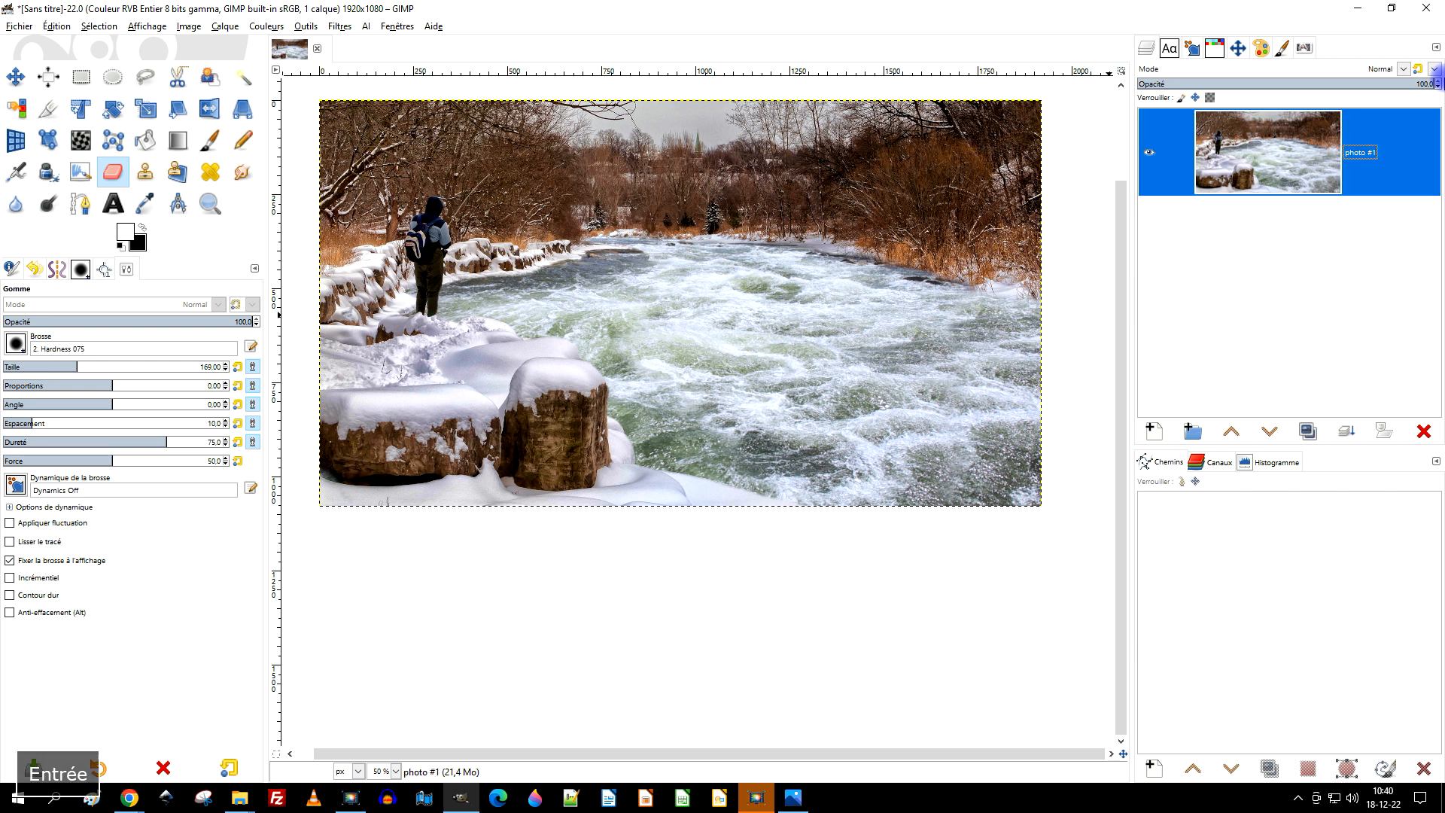
pyautogui.click(1308, 432)
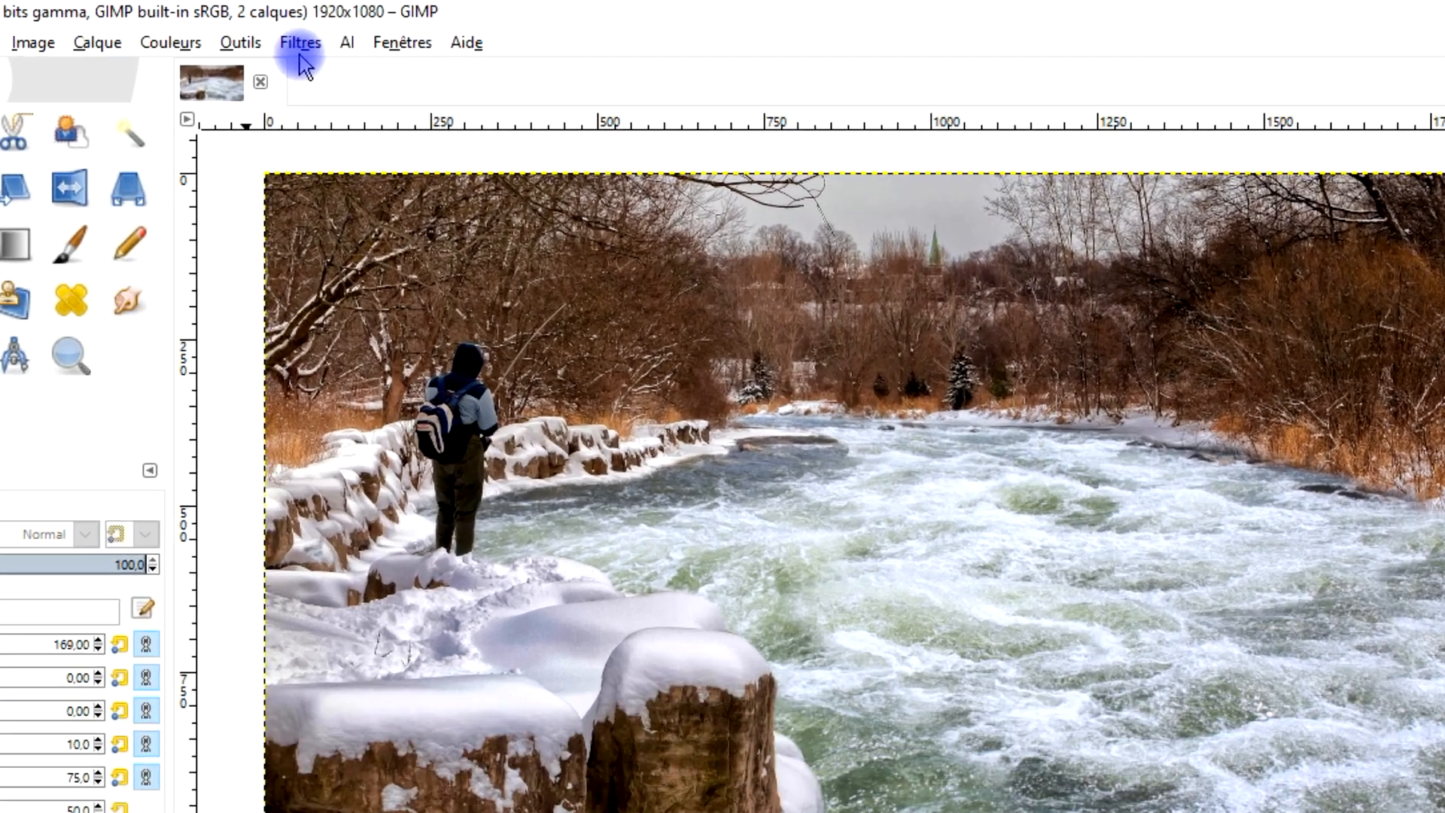
# Open the G'MIC-Qt filters, search for "mor" and select Morph [Interactive]
pyautogui.click(232, 43)
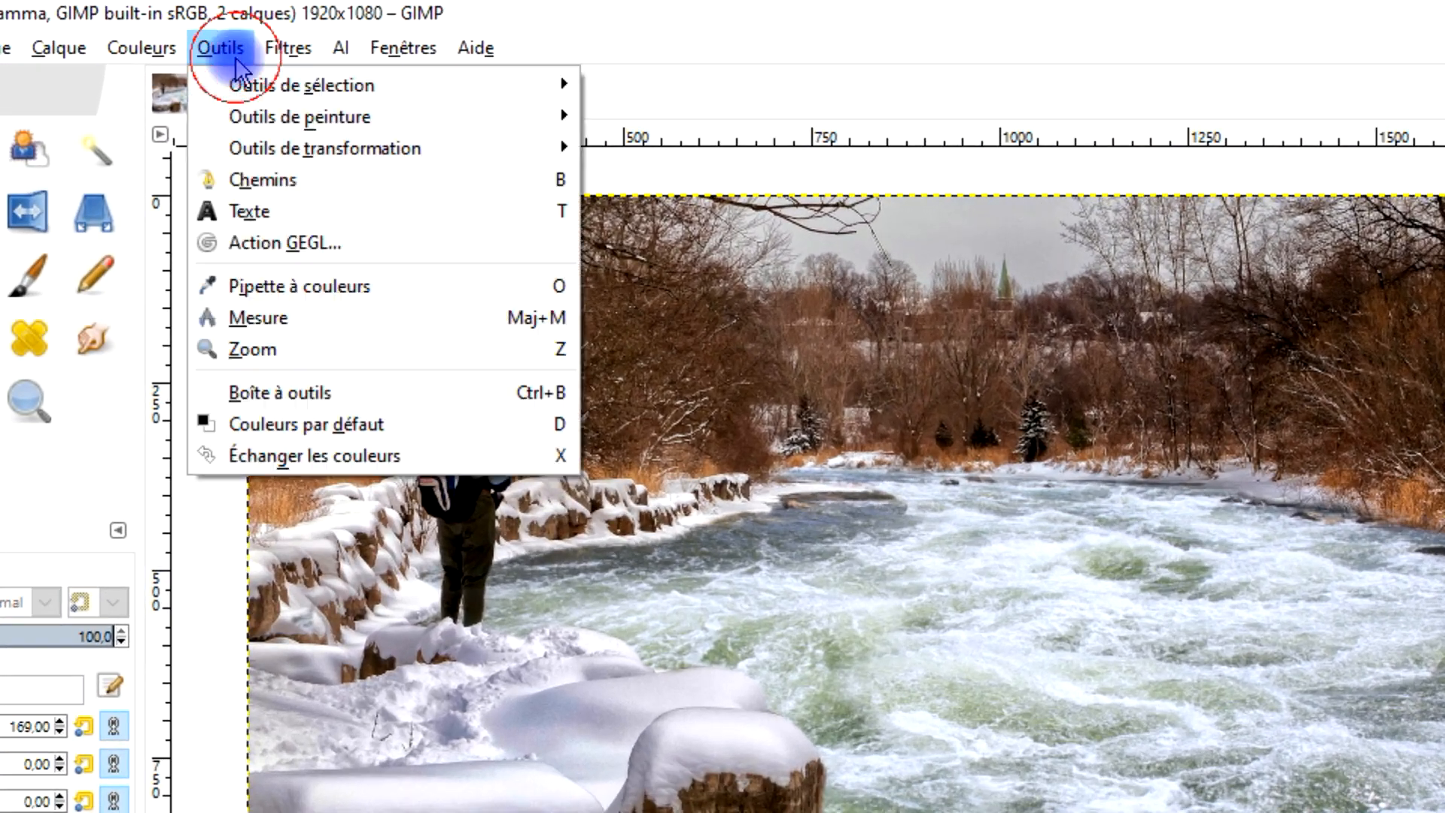
pyautogui.moveTo(297, 41)
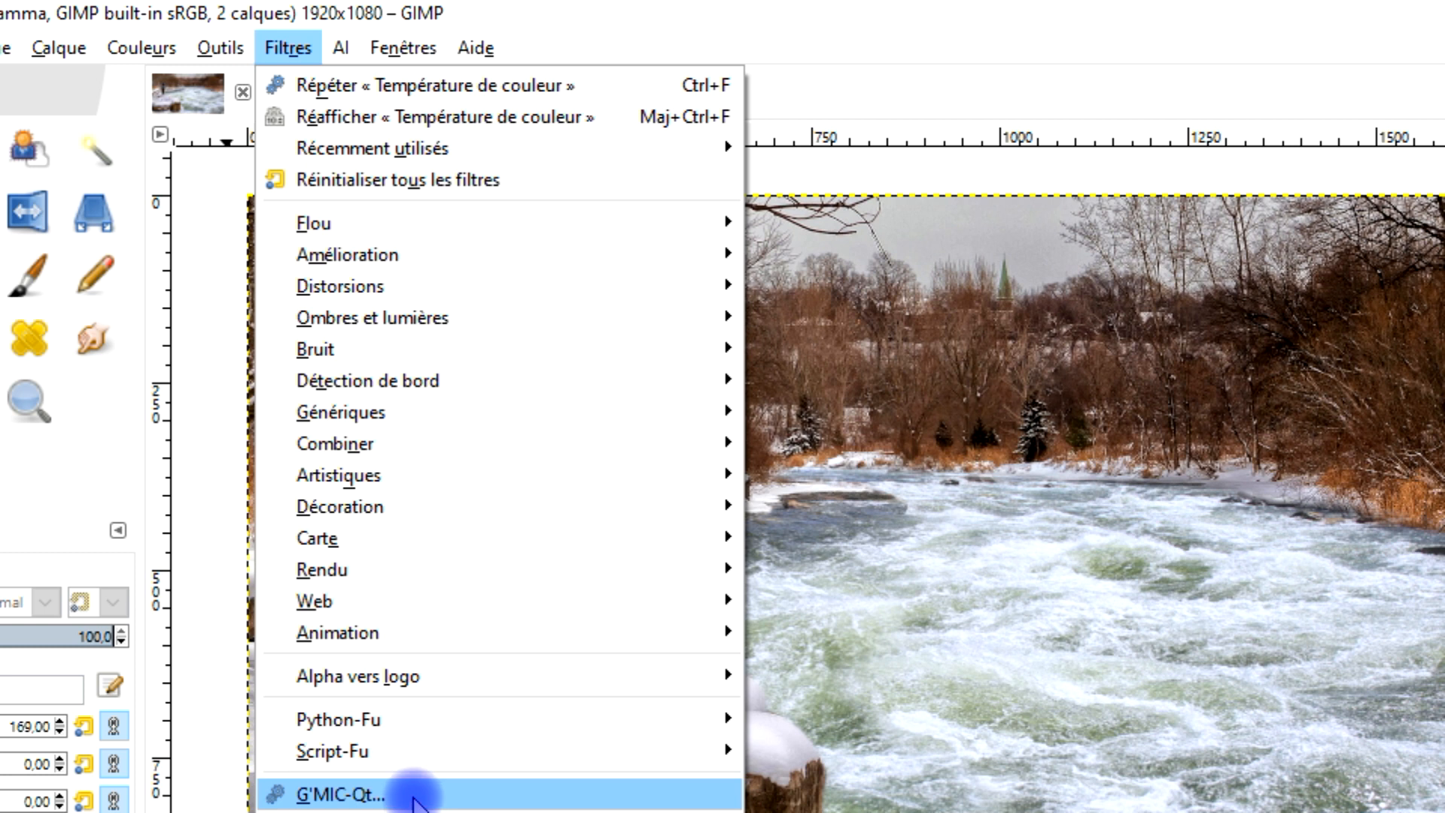
pyautogui.click(413, 797)
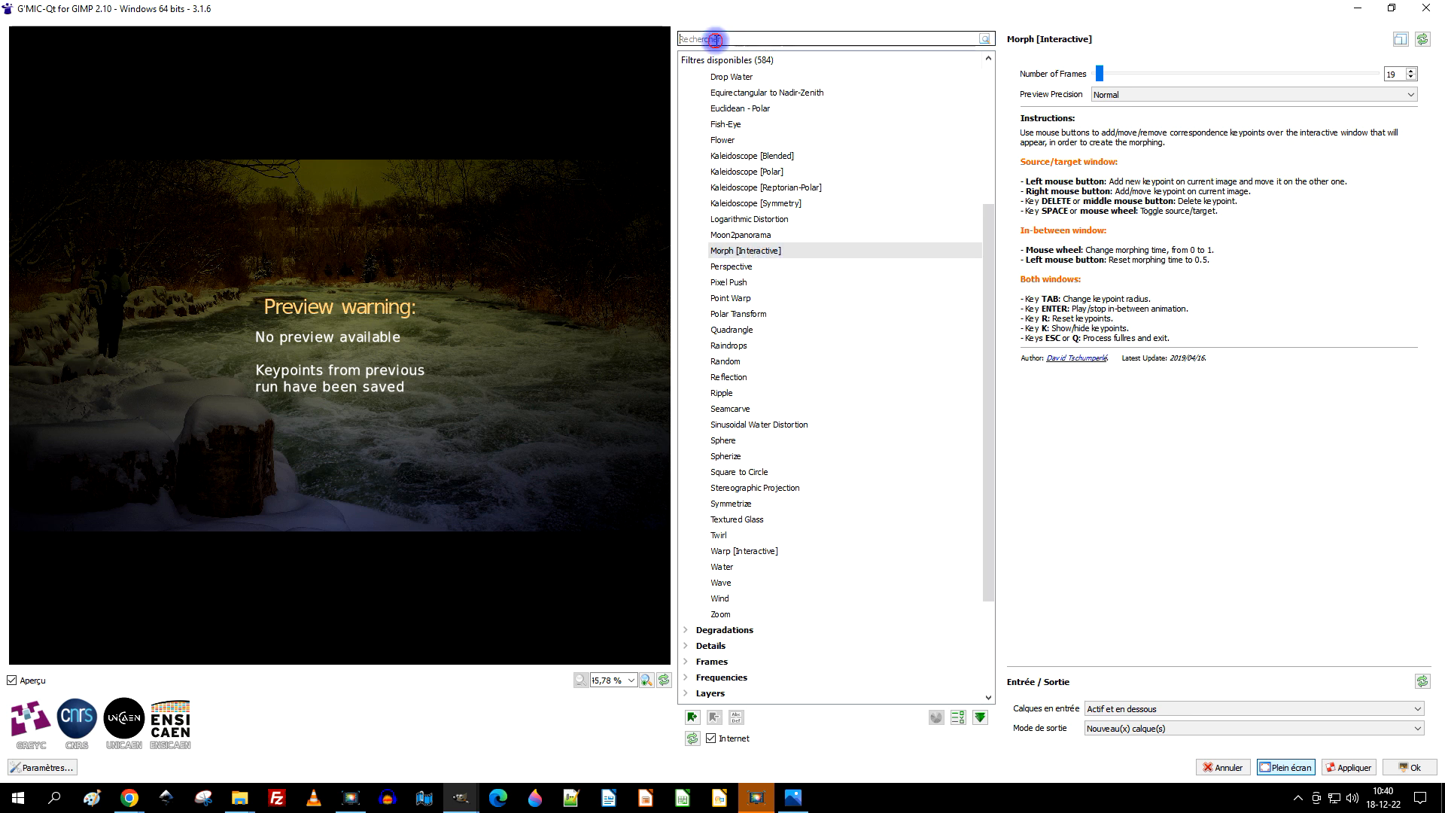
pyautogui.write('mor')
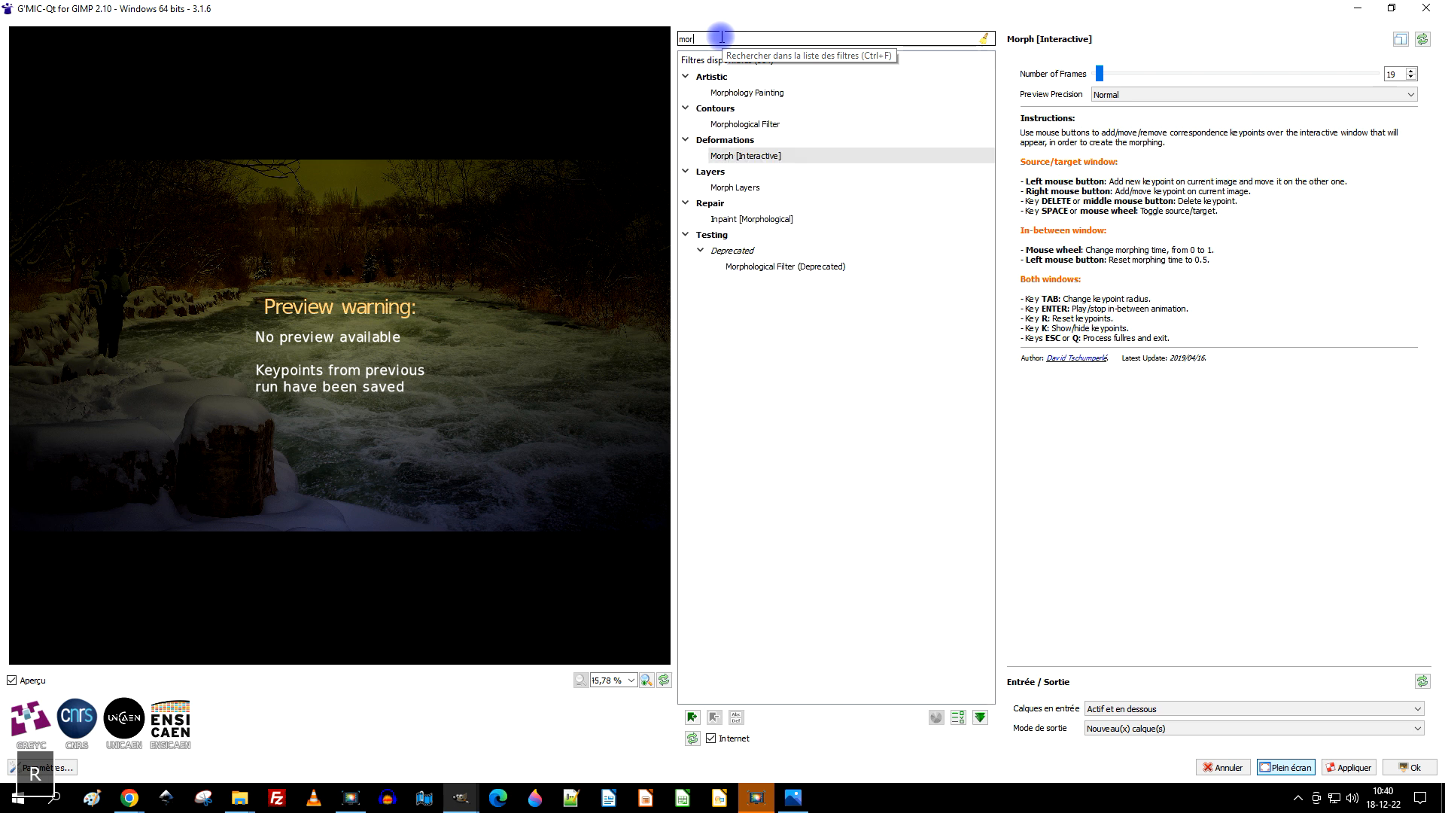
pyautogui.click(721, 156)
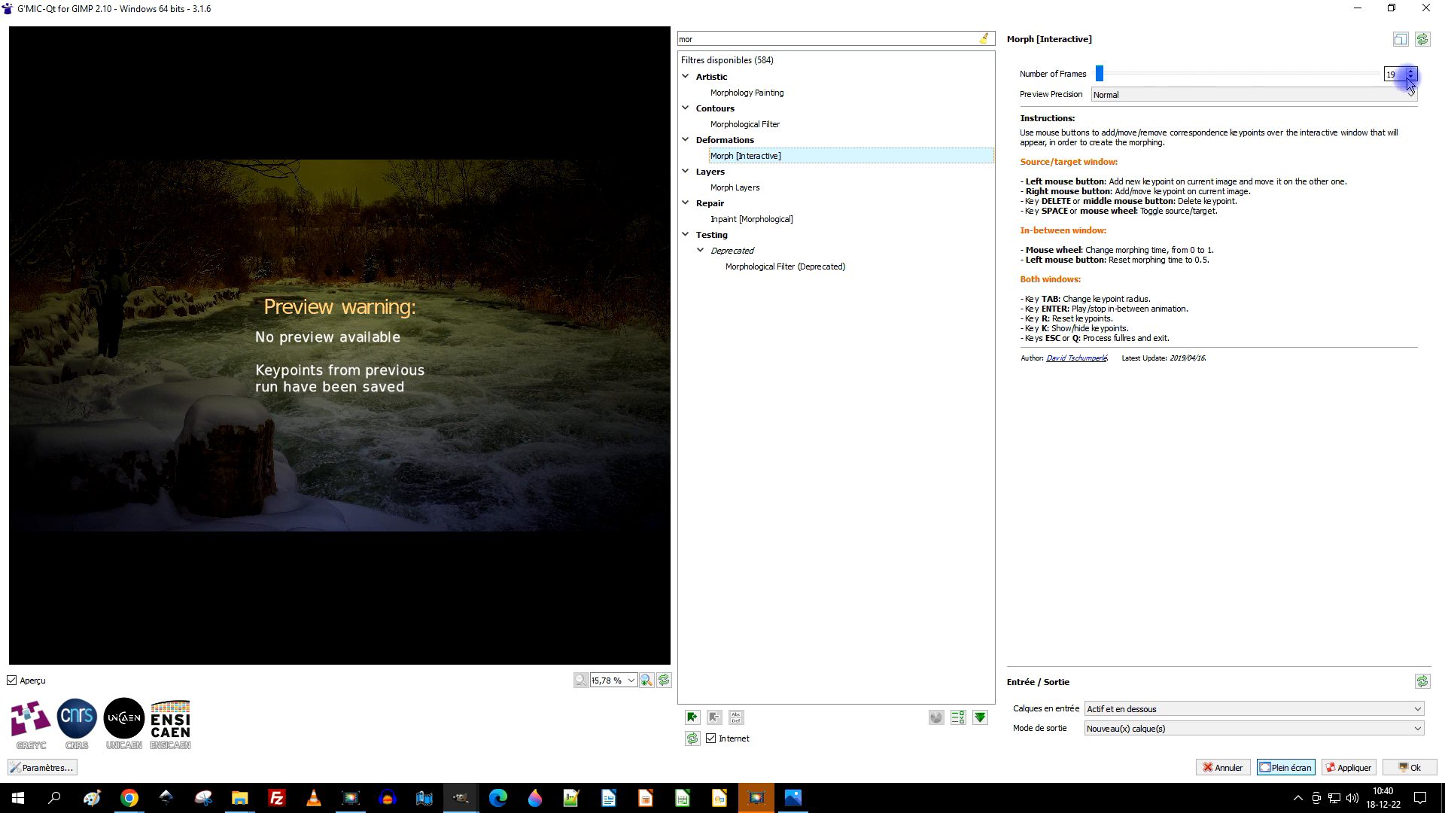
# Reset the morph filter's parameters, set Number of Frames to 19 and run the filter
pyautogui.click(1419, 44)
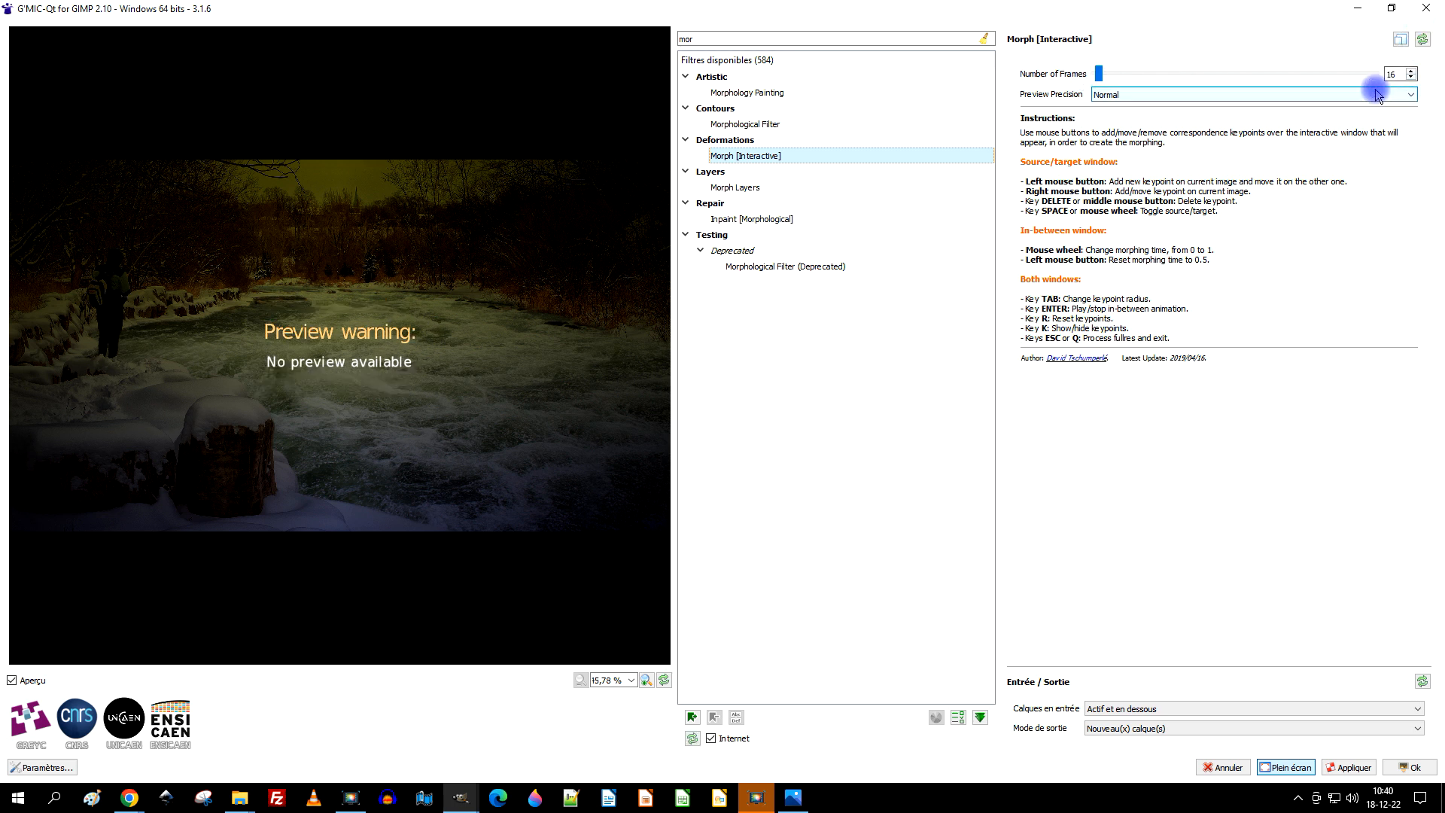
pyautogui.click(1412, 71)
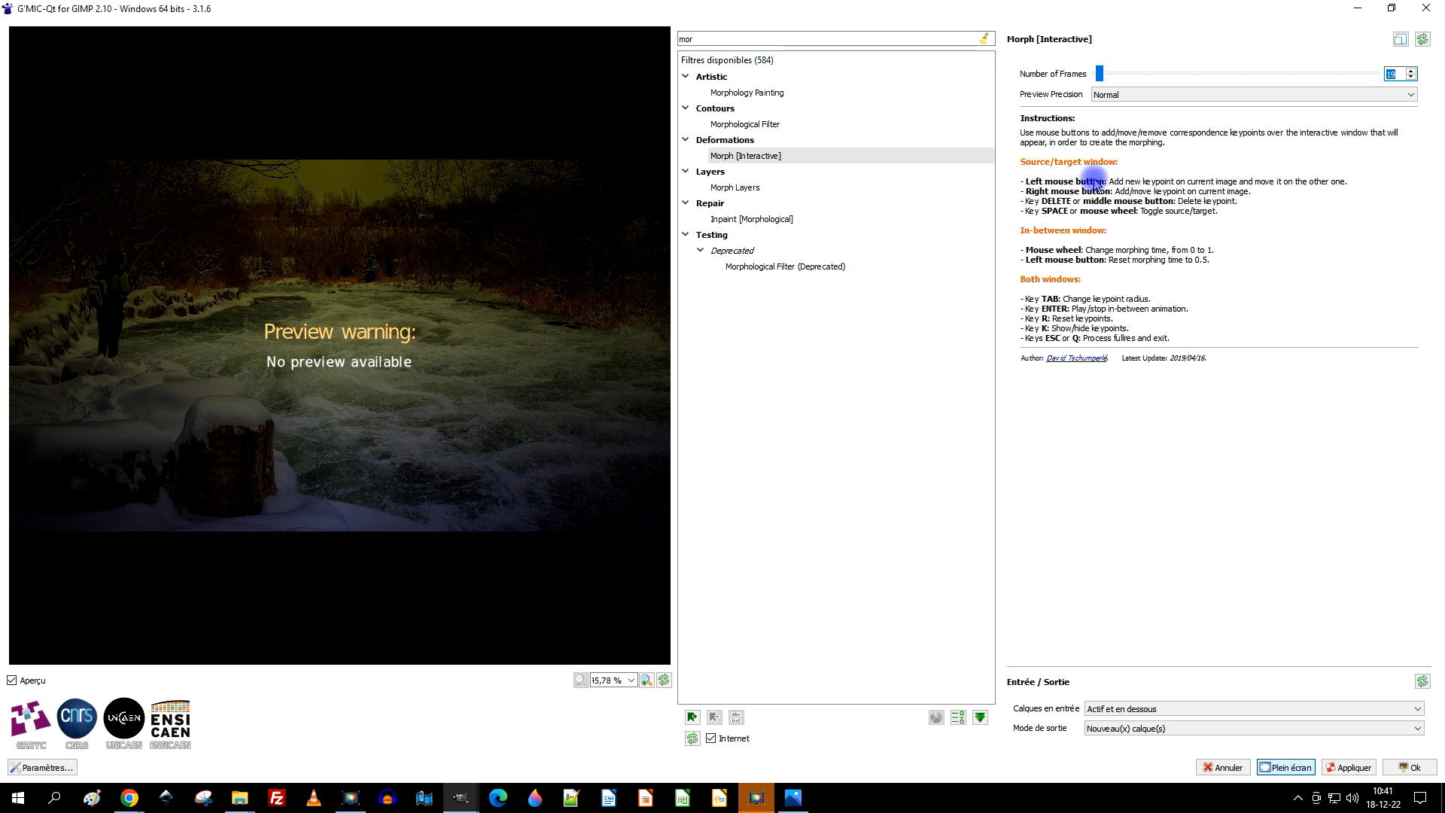
pyautogui.click(1408, 768)
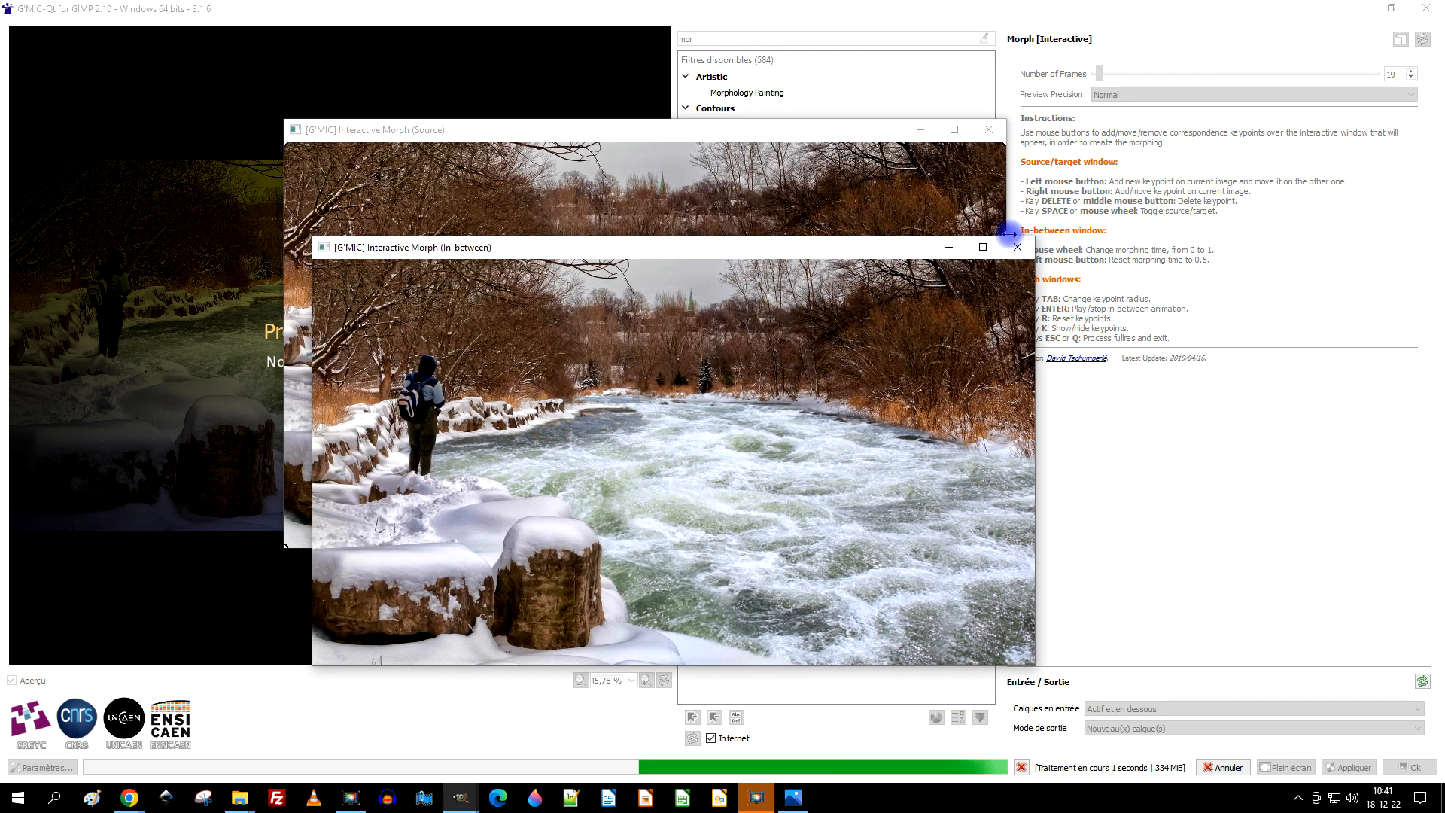
# Arrange the Source and In-between morph windows apart and bring the Source window to the front
pyautogui.moveTo(665, 134); pyautogui.dragTo(426, 128)
pyautogui.moveTo(790, 250); pyautogui.dragTo(1142, 154)
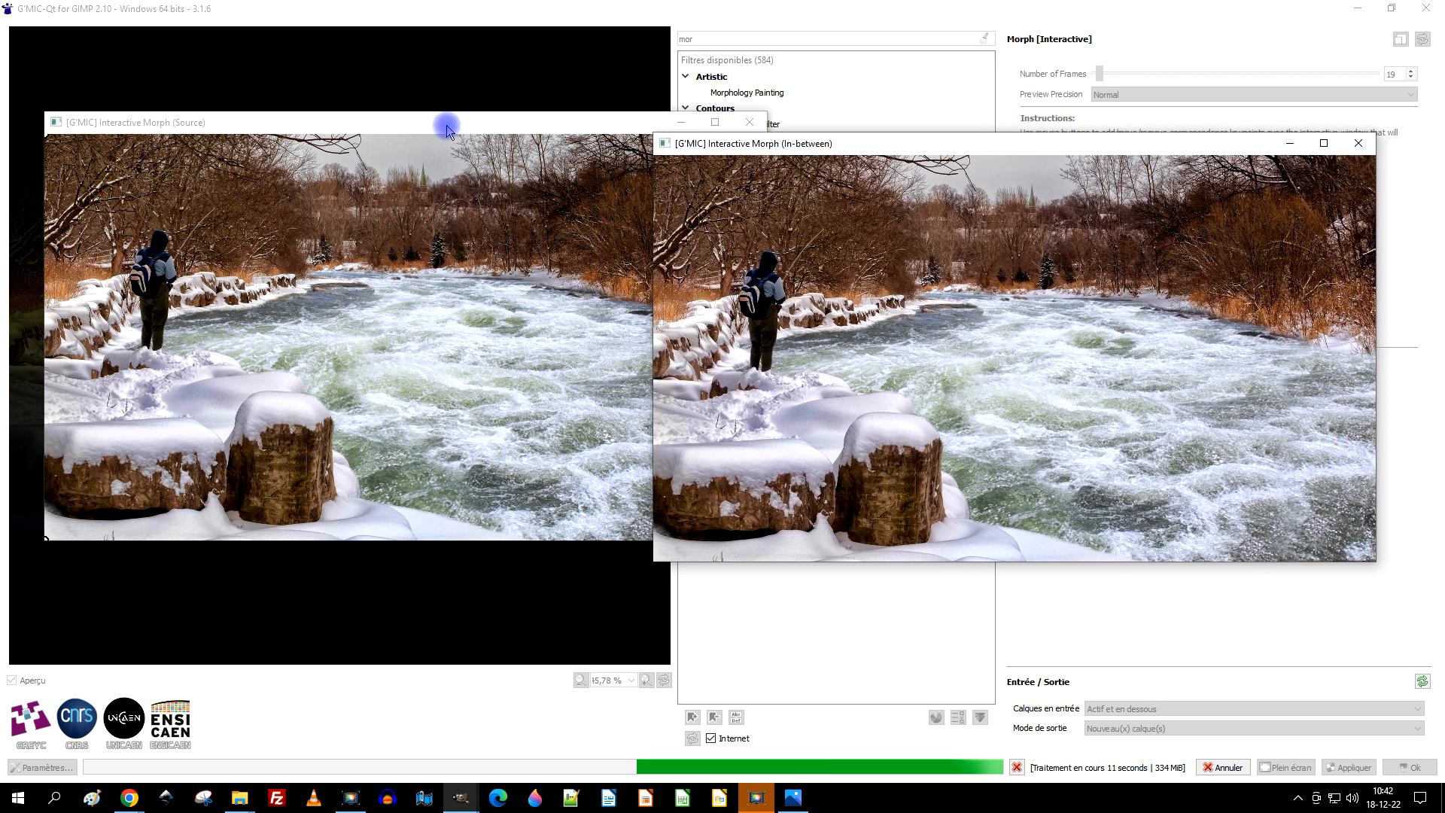
pyautogui.click(448, 130)
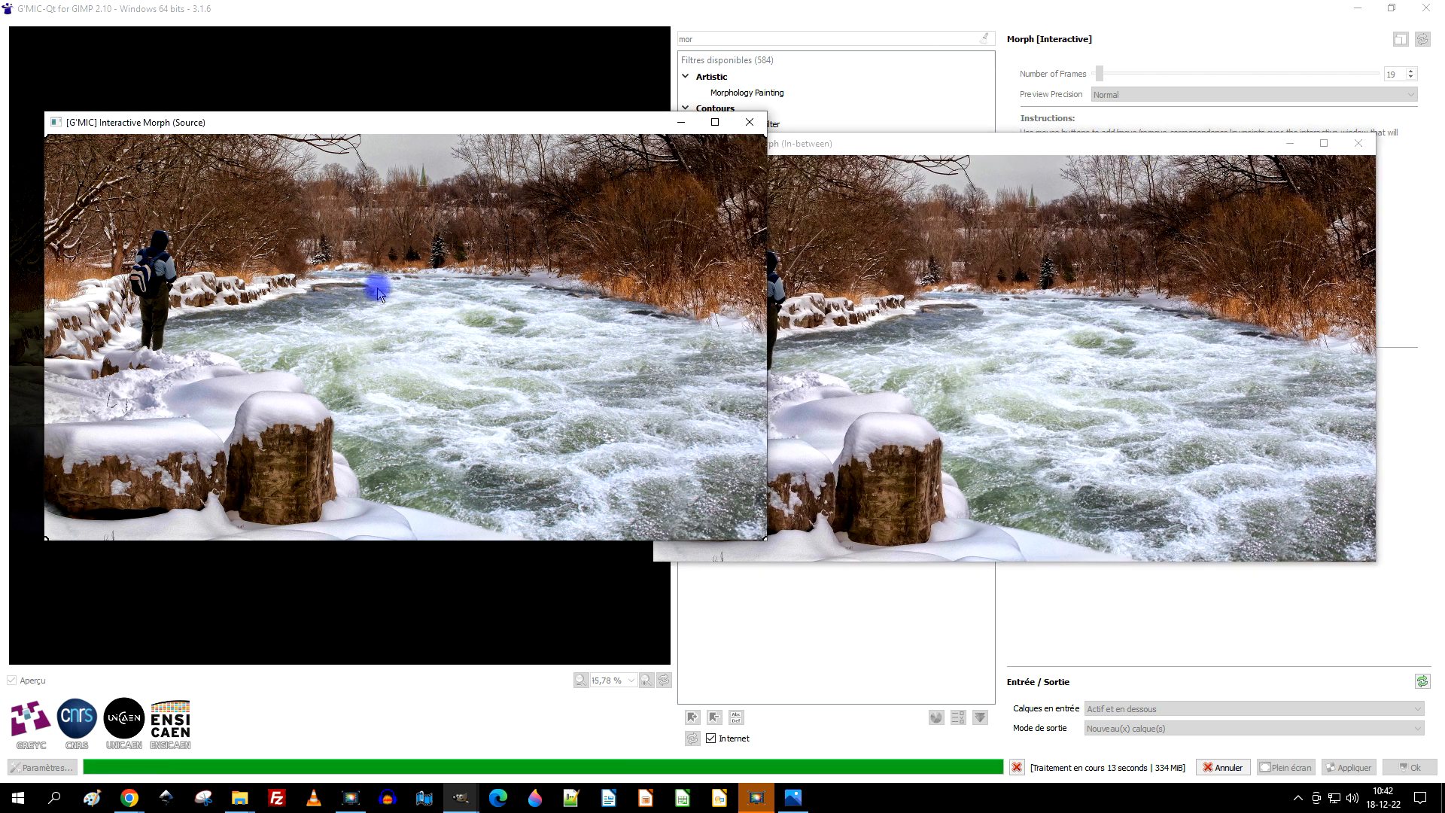
# Add a row of keypoints across the river's far edge, shifting each one downstream in the target, and compare source with target
pyautogui.click(321, 277)
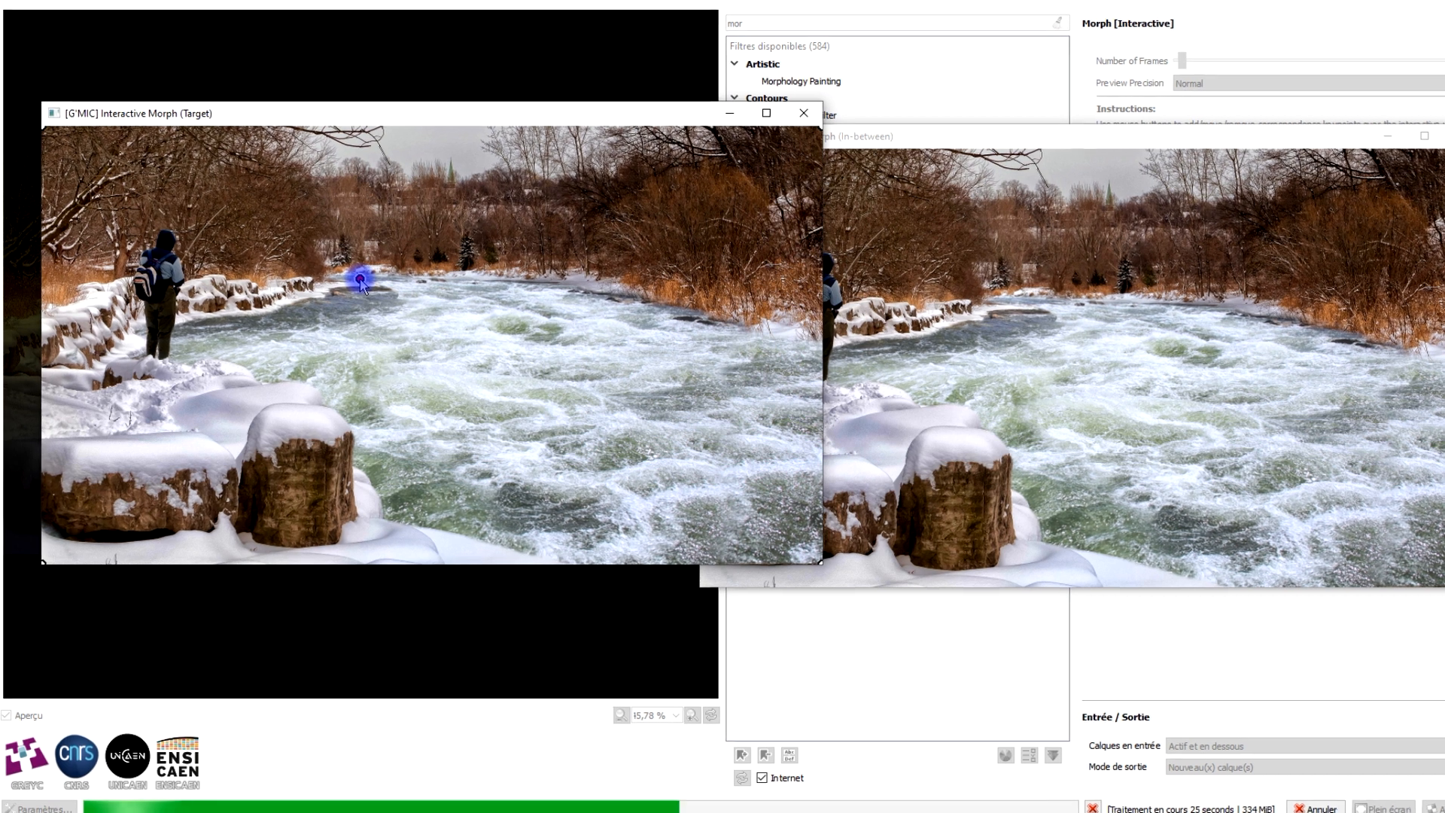
pyautogui.press('space')
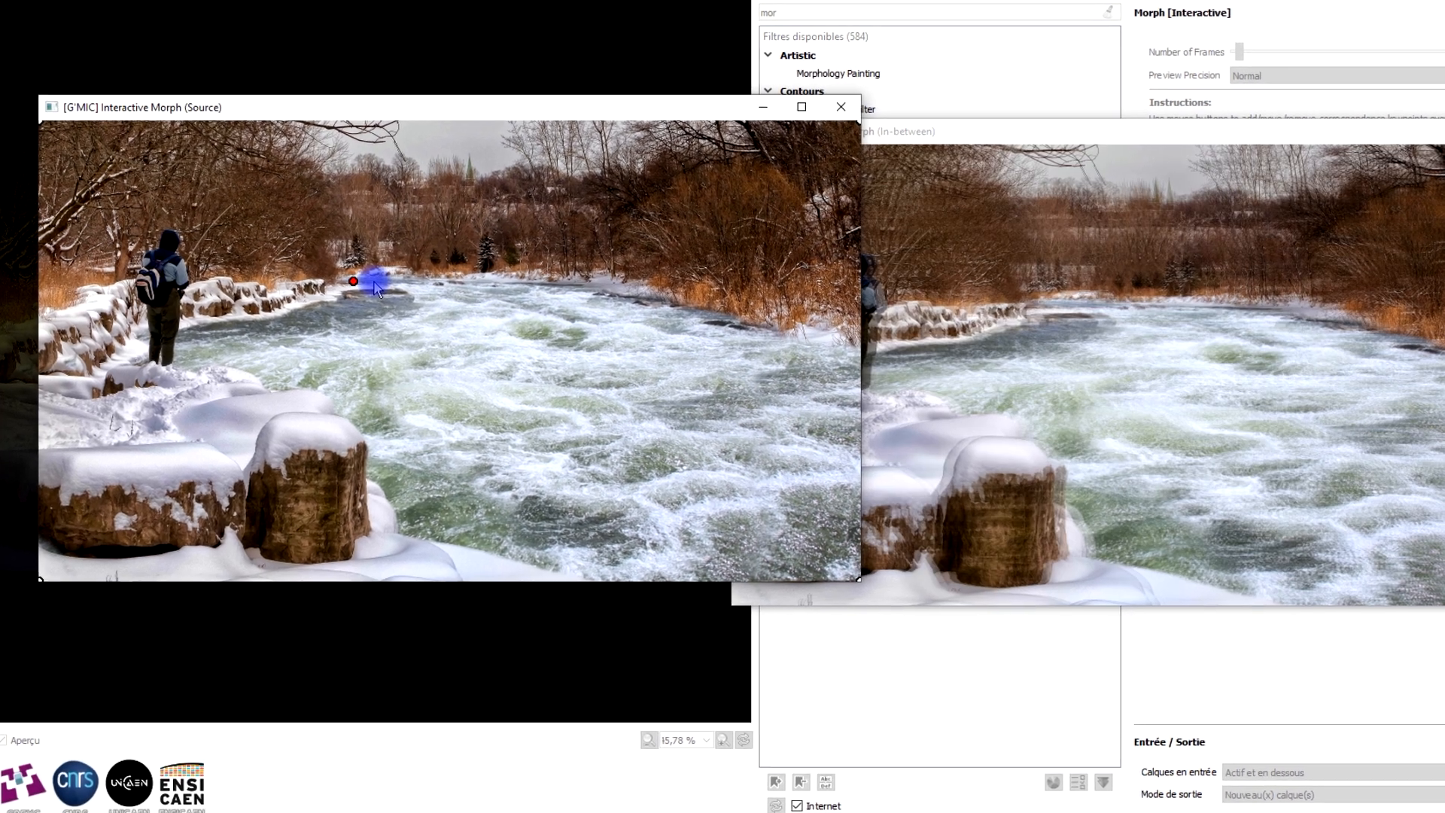
pyautogui.press('space')
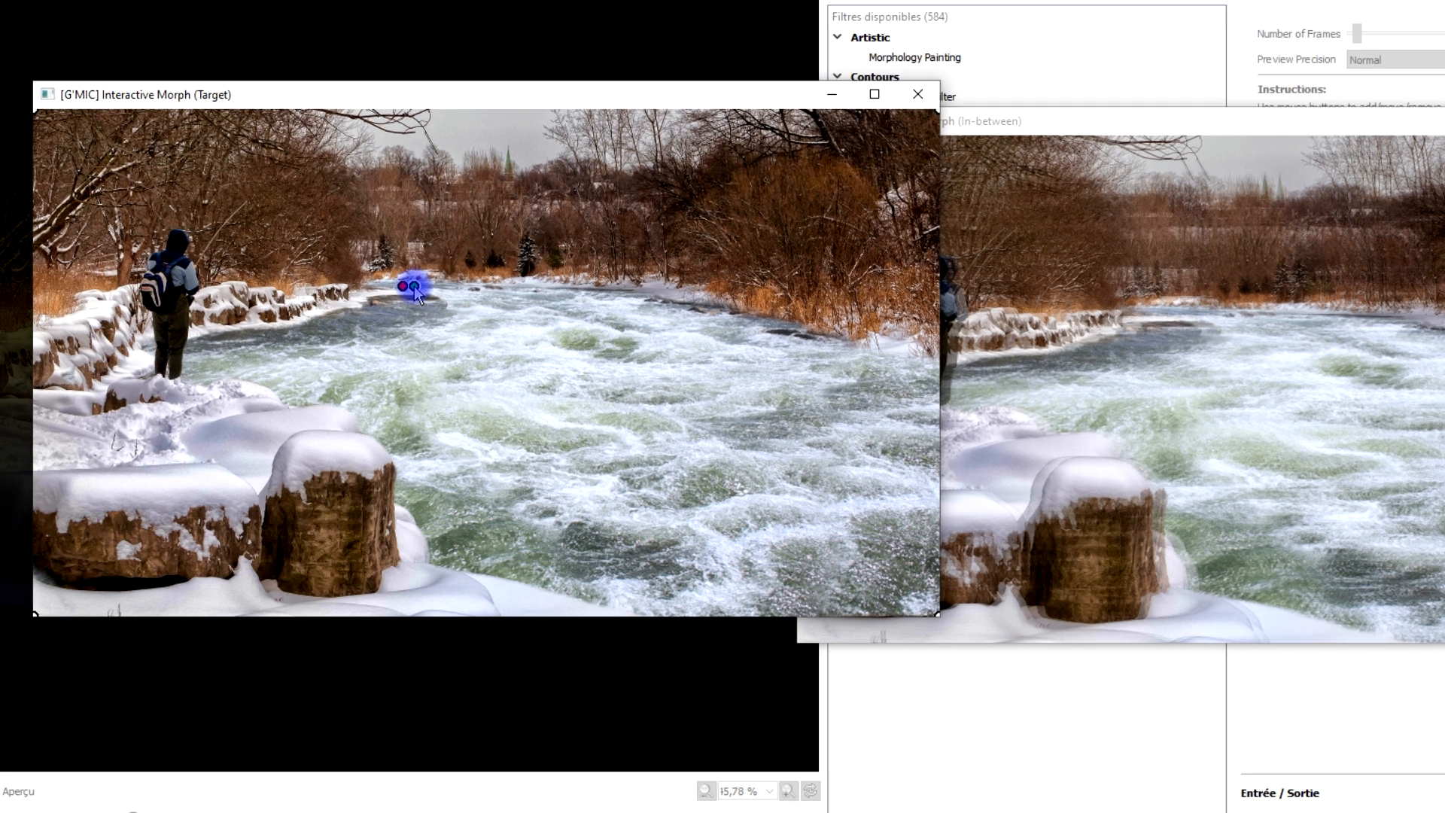
pyautogui.moveTo(414, 287); pyautogui.dragTo(1161, 416)
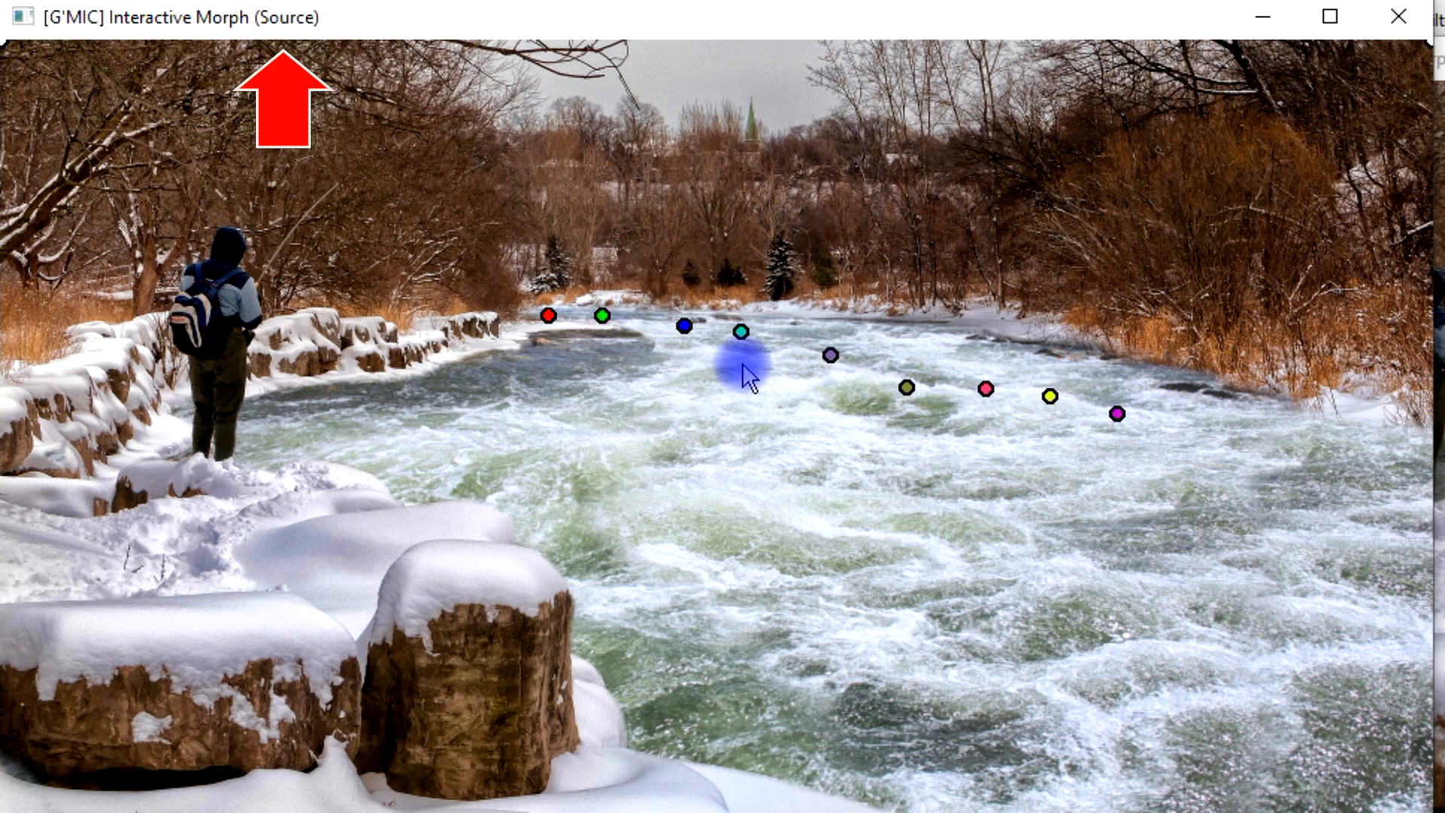
# Add keypoints over the calmer water near the fisherman, shifting their target positions along the current
pyautogui.moveTo(685, 357); pyautogui.dragTo(680, 385)
pyautogui.moveTo(645, 394); pyautogui.dragTo(413, 410)
pyautogui.moveTo(364, 422); pyautogui.dragTo(315, 420)
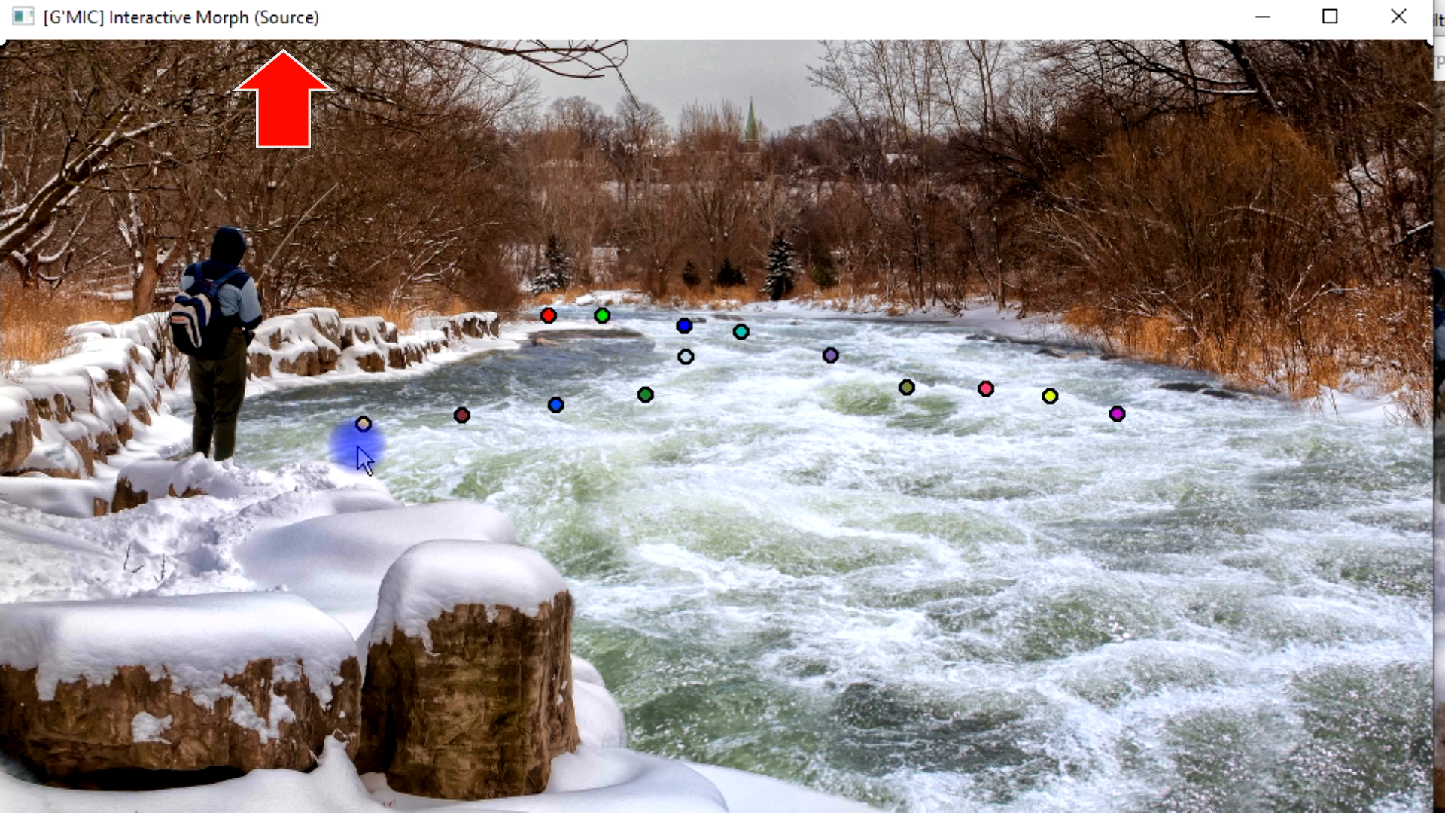
pyautogui.click(500, 442)
pyautogui.moveTo(460, 447); pyautogui.dragTo(484, 473)
# Add keypoints through the middle rapids towards the river's right side, shifting their target positions with the flow
pyautogui.moveTo(596, 453); pyautogui.dragTo(816, 588)
pyautogui.moveTo(799, 501); pyautogui.dragTo(864, 593)
pyautogui.moveTo(847, 609); pyautogui.dragTo(907, 625)
pyautogui.moveTo(973, 675); pyautogui.dragTo(1242, 655)
pyautogui.moveTo(1117, 560); pyautogui.dragTo(1383, 636)
pyautogui.moveTo(1389, 640); pyautogui.dragTo(1381, 668)
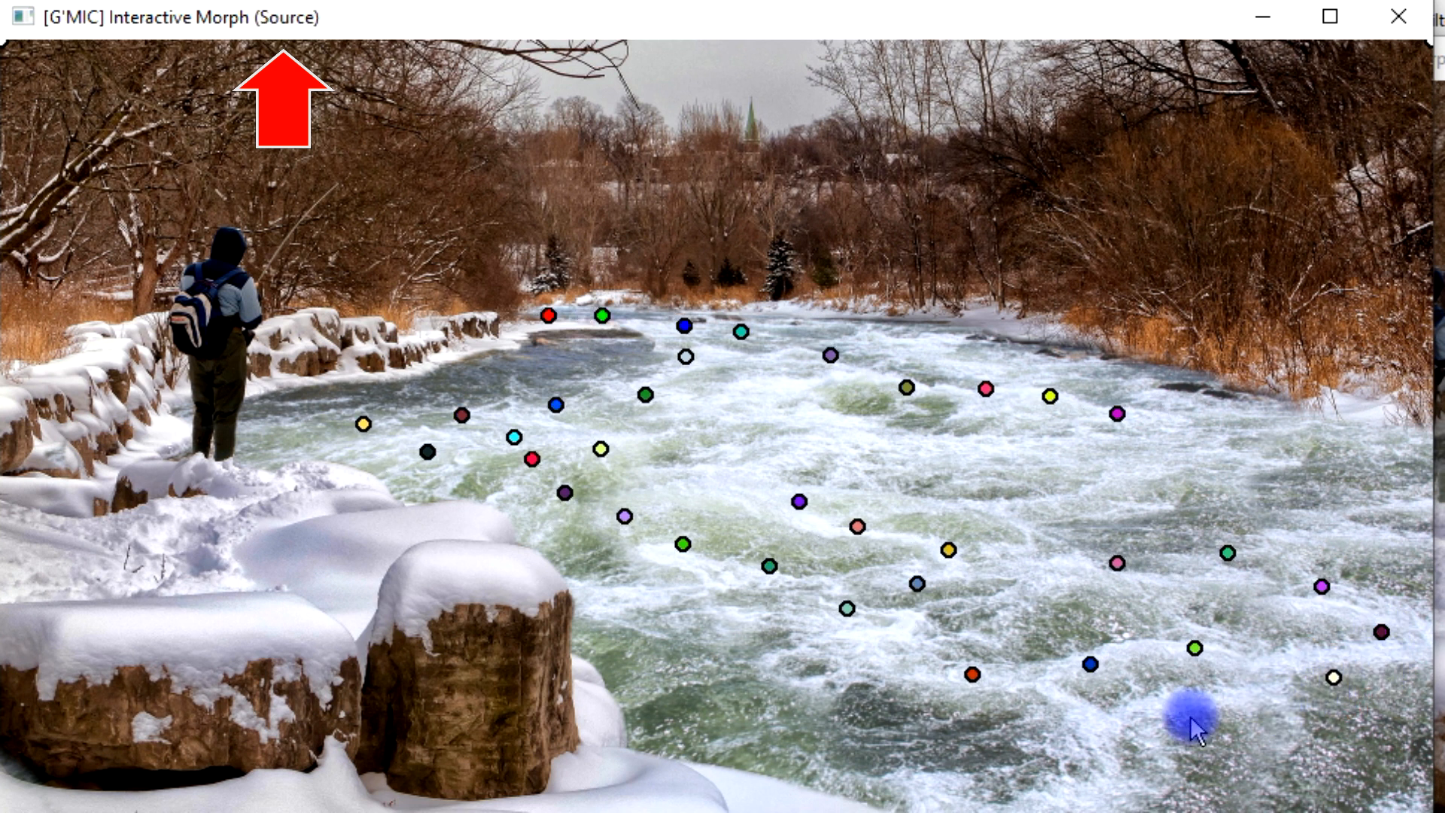
# Add shifted keypoints to the foreground water along the photo's lower edge
pyautogui.moveTo(1111, 715); pyautogui.dragTo(1110, 743)
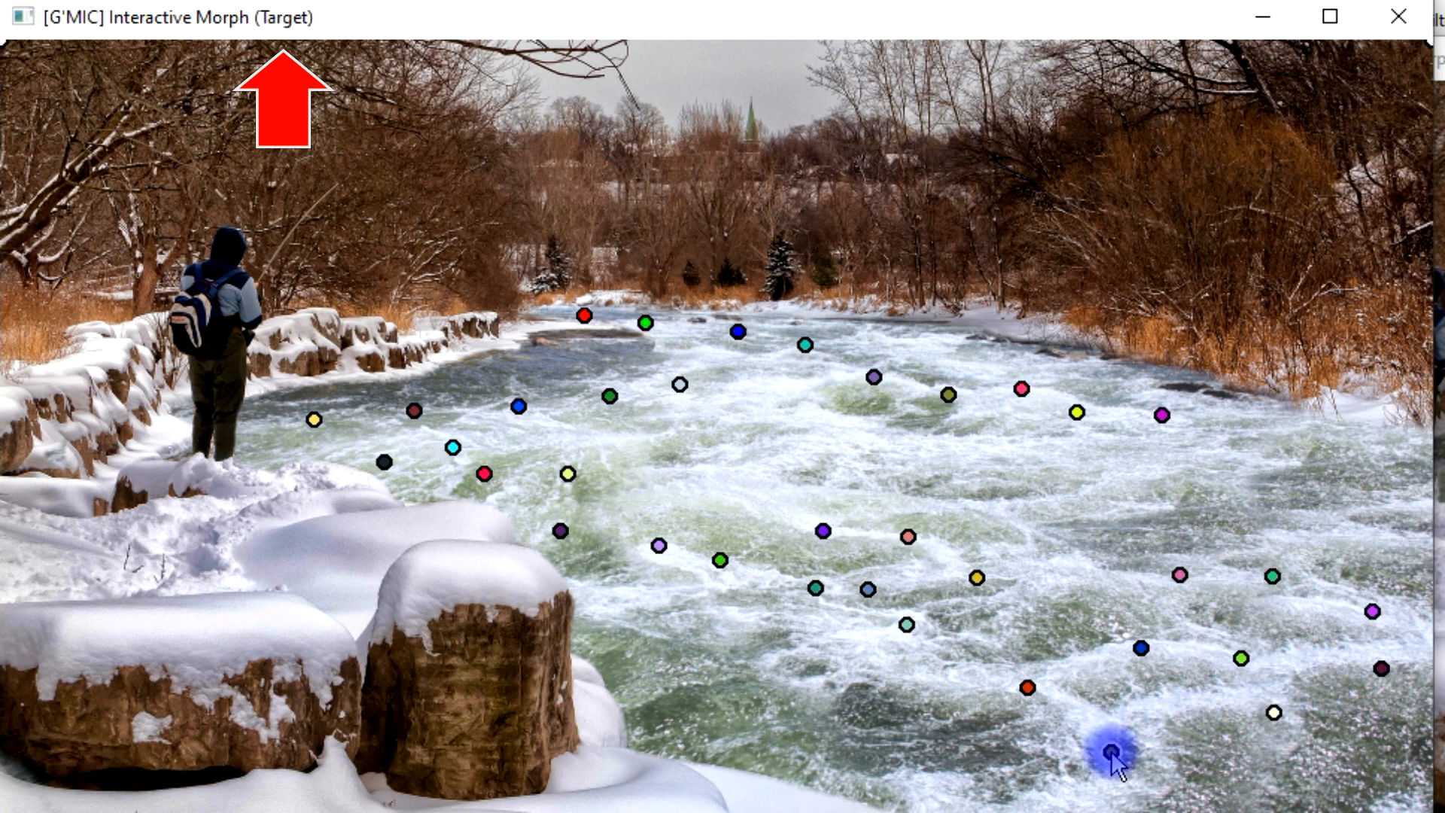
pyautogui.click(1187, 717)
pyautogui.moveTo(963, 785); pyautogui.dragTo(997, 799)
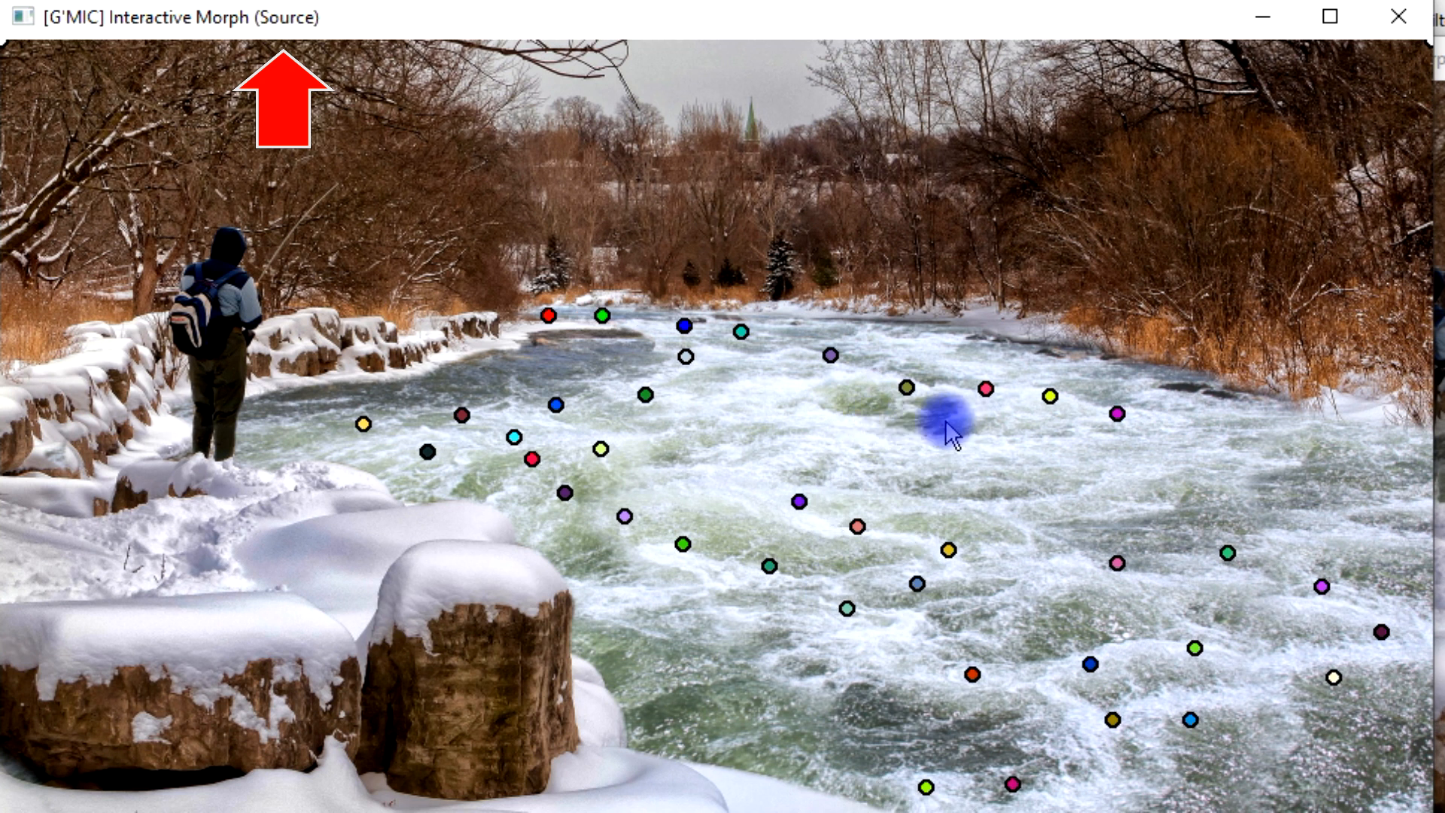
# Add shifted keypoints across the upper-middle rapids and down the river's right edge
pyautogui.click(833, 400)
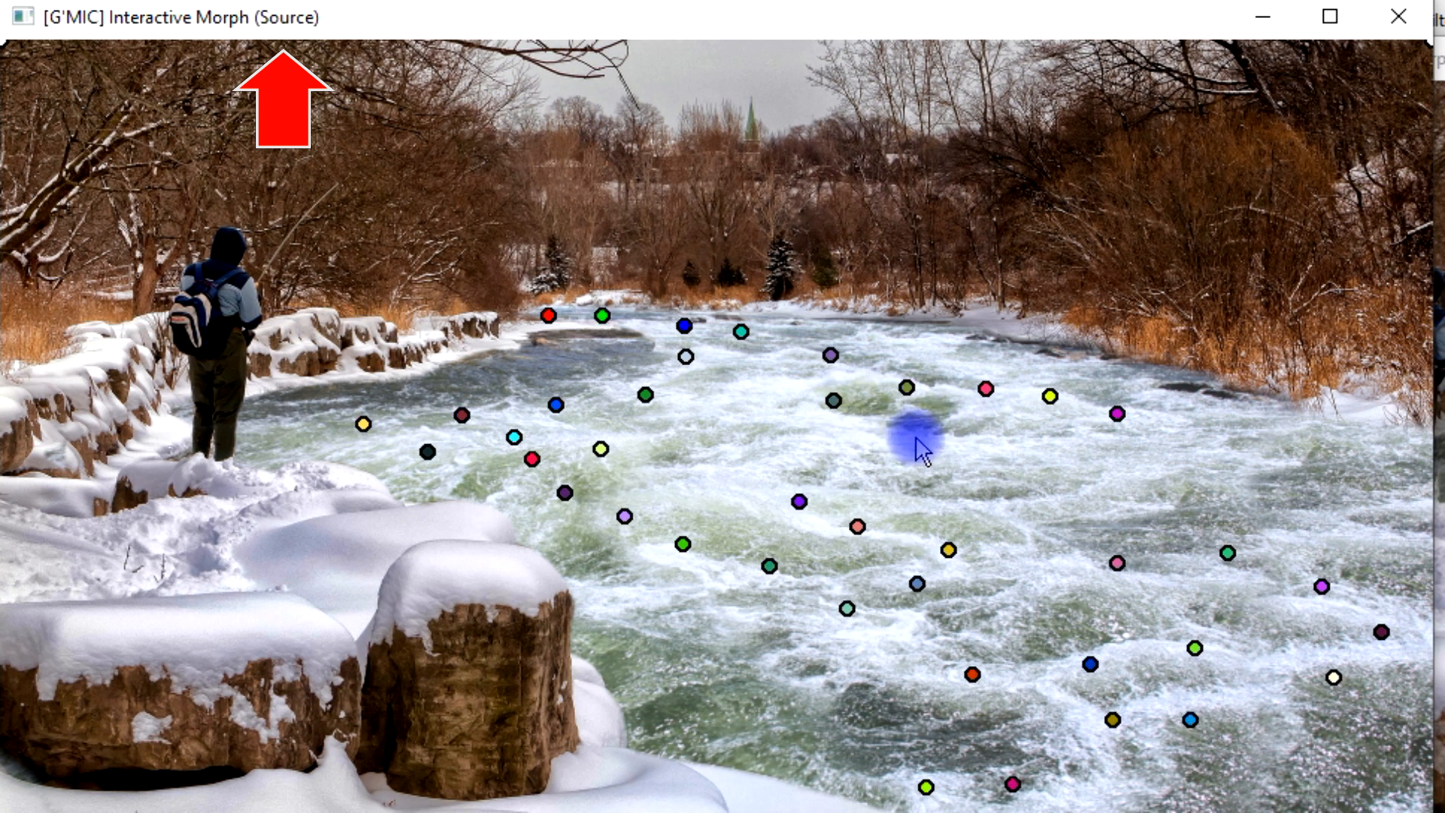
pyautogui.click(979, 455)
pyautogui.click(1101, 460)
pyautogui.click(1220, 447)
pyautogui.click(1296, 438)
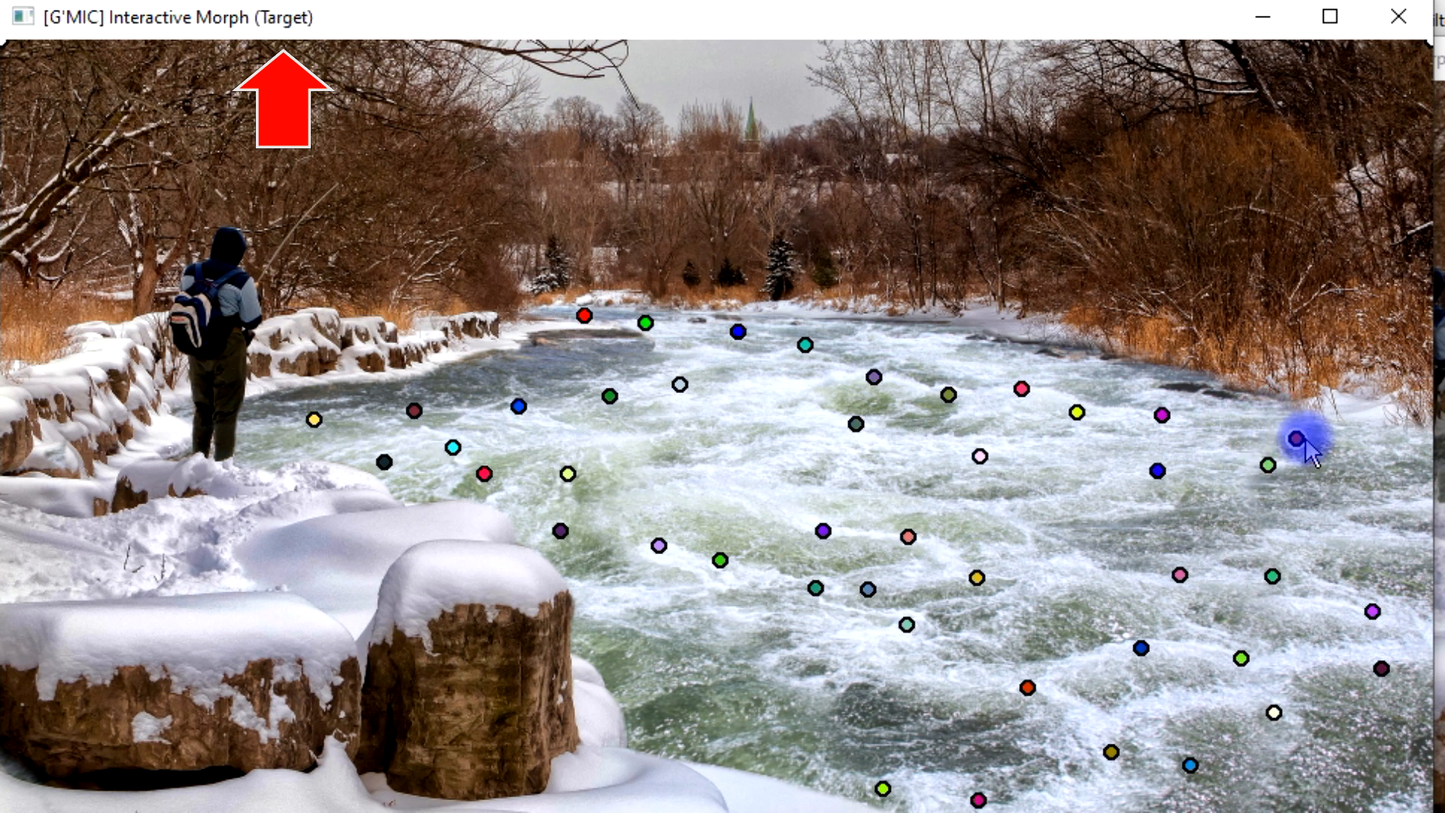
pyautogui.click(1331, 503)
pyautogui.click(1414, 500)
pyautogui.moveTo(1407, 506); pyautogui.dragTo(1321, 535)
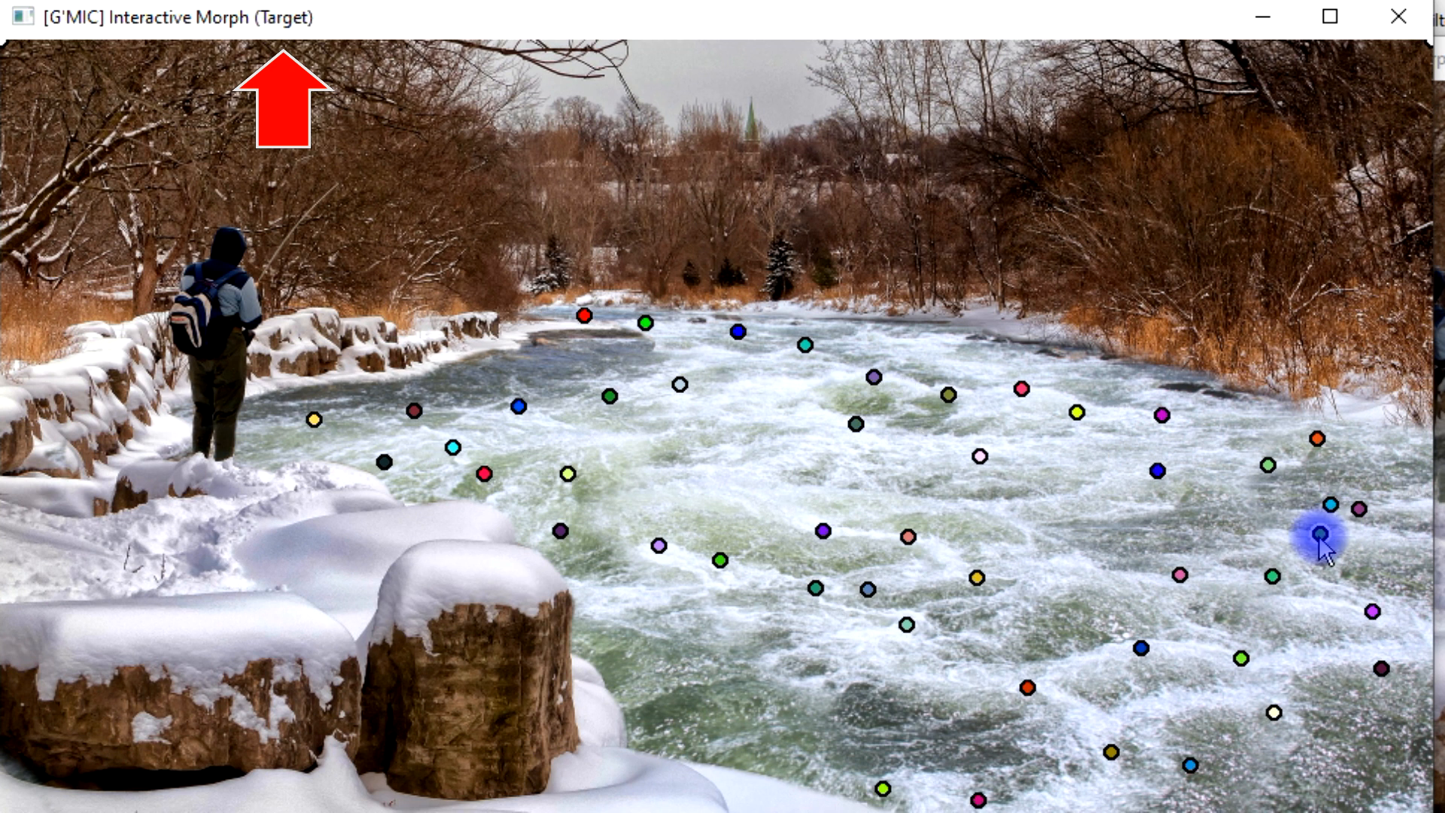
# Fill the gaps in the central and foreground rapids and at the far edge with shifted keypoints
pyautogui.click(787, 465)
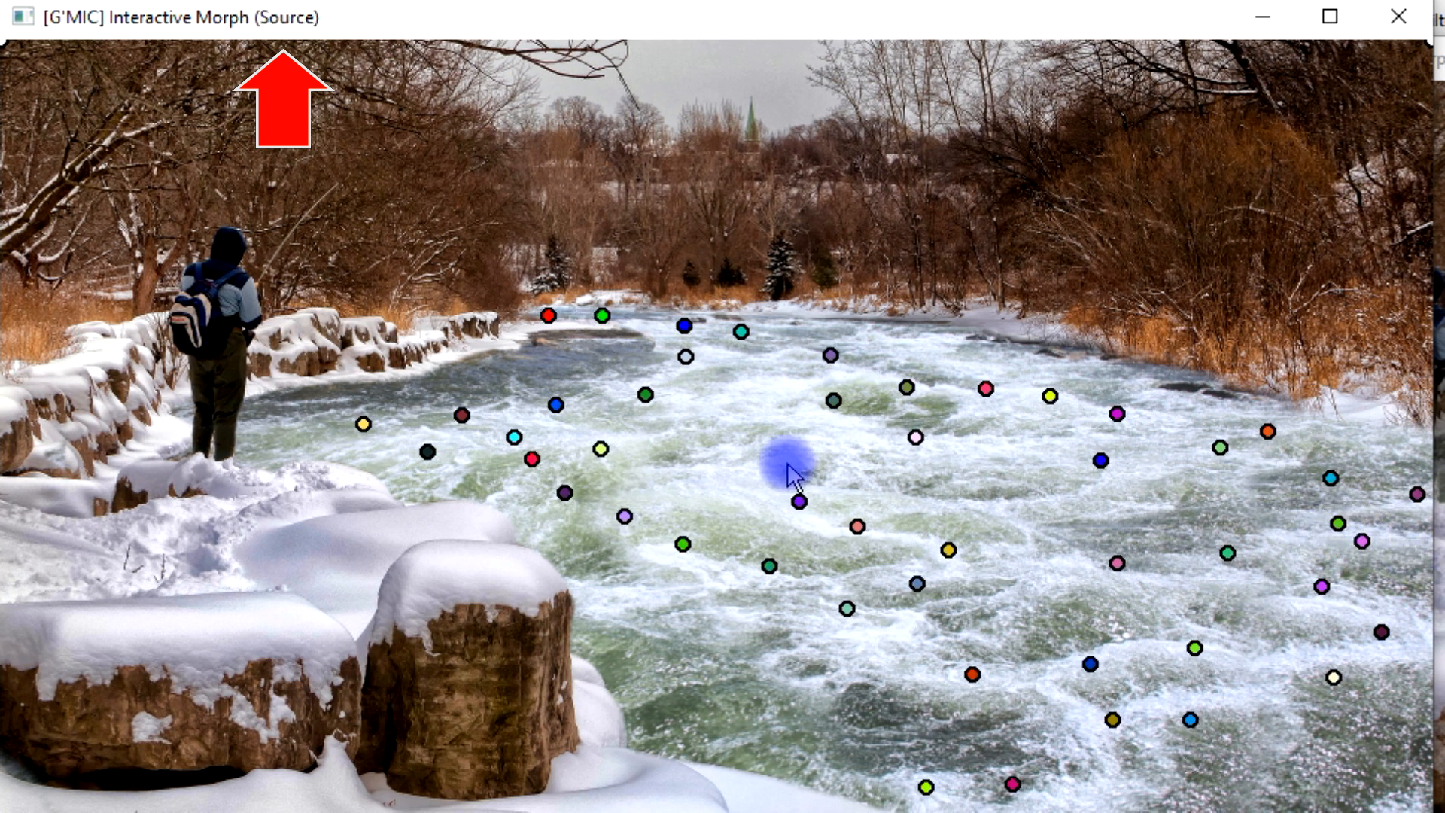
pyautogui.moveTo(743, 440); pyautogui.dragTo(715, 485)
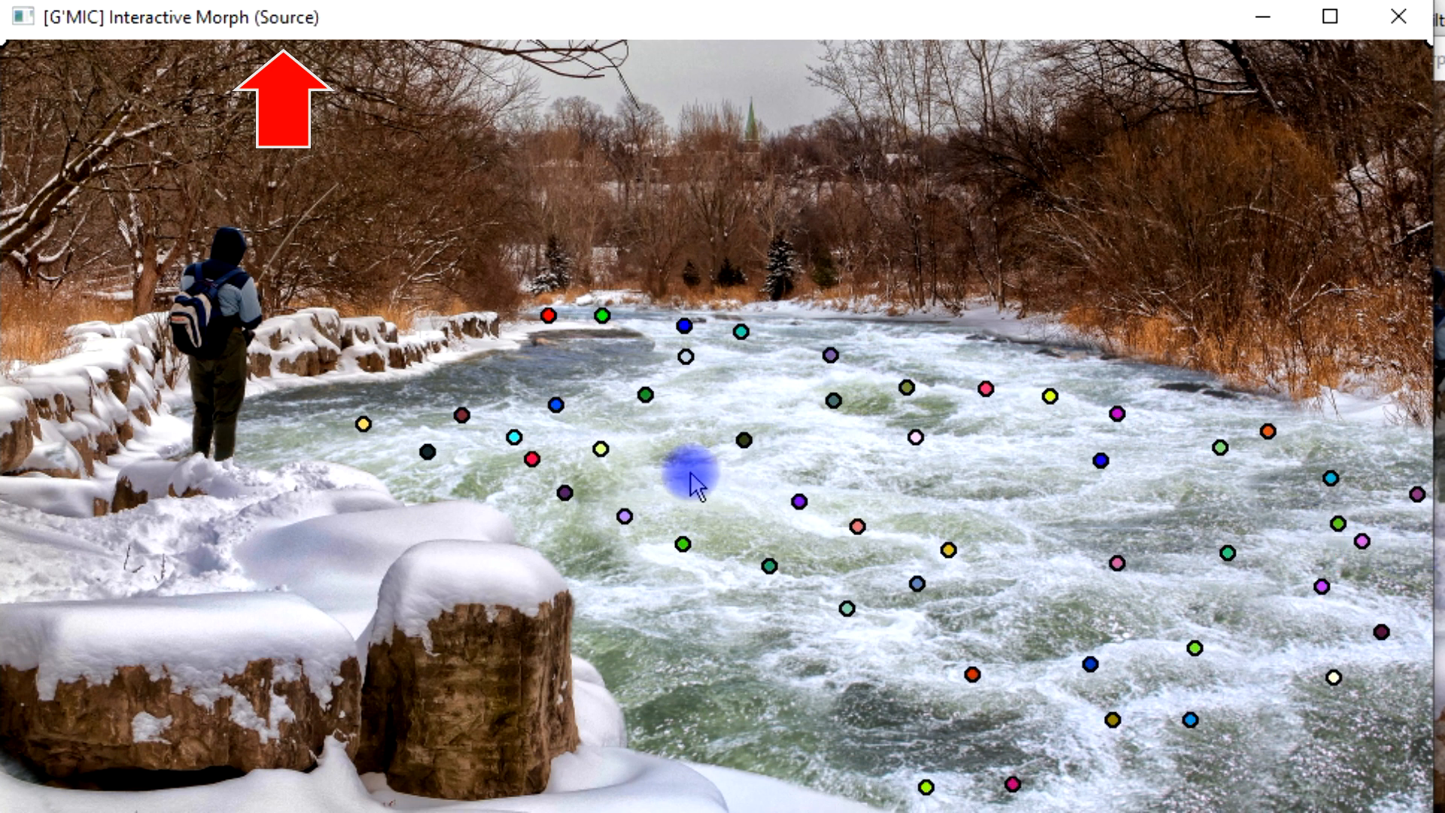
pyautogui.moveTo(697, 413); pyautogui.dragTo(897, 732)
pyautogui.click(741, 496)
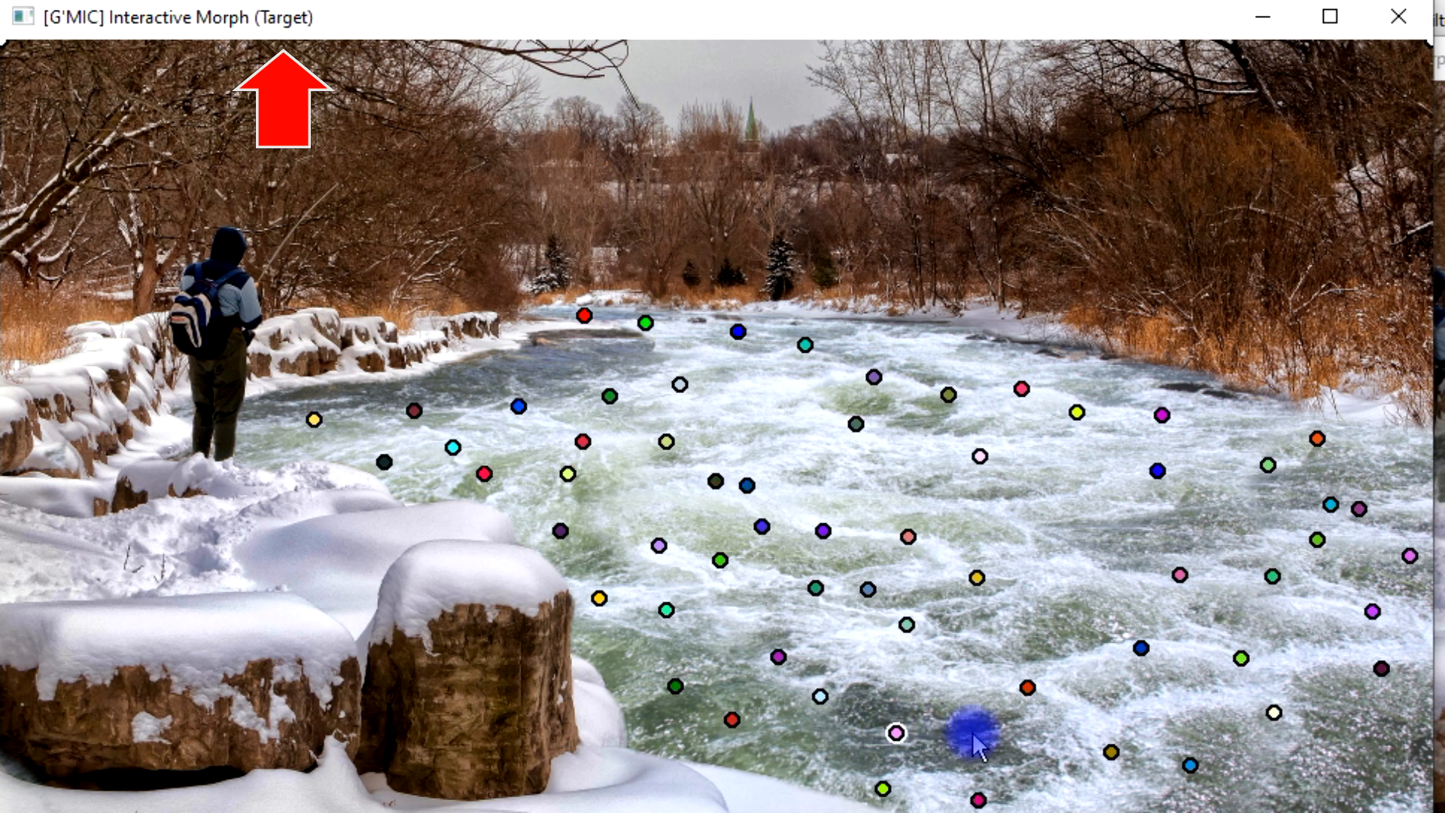
pyautogui.moveTo(1010, 739); pyautogui.dragTo(962, 757)
pyautogui.moveTo(888, 331); pyautogui.dragTo(921, 354)
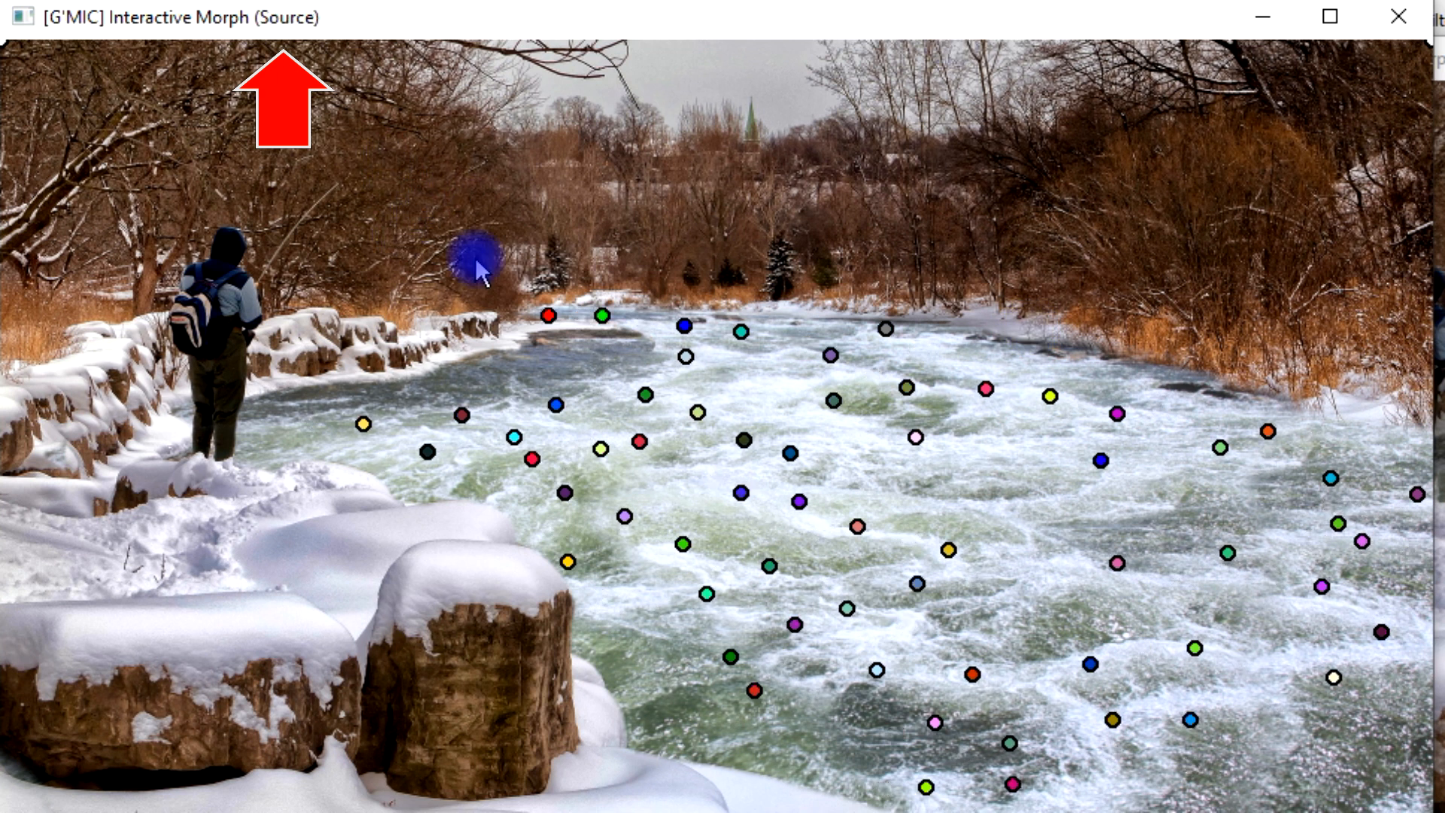
# Add fixed keypoints along the snowy rock wall's waterline towards the fisherman, keeping source and target positions identical
pyautogui.click(494, 325)
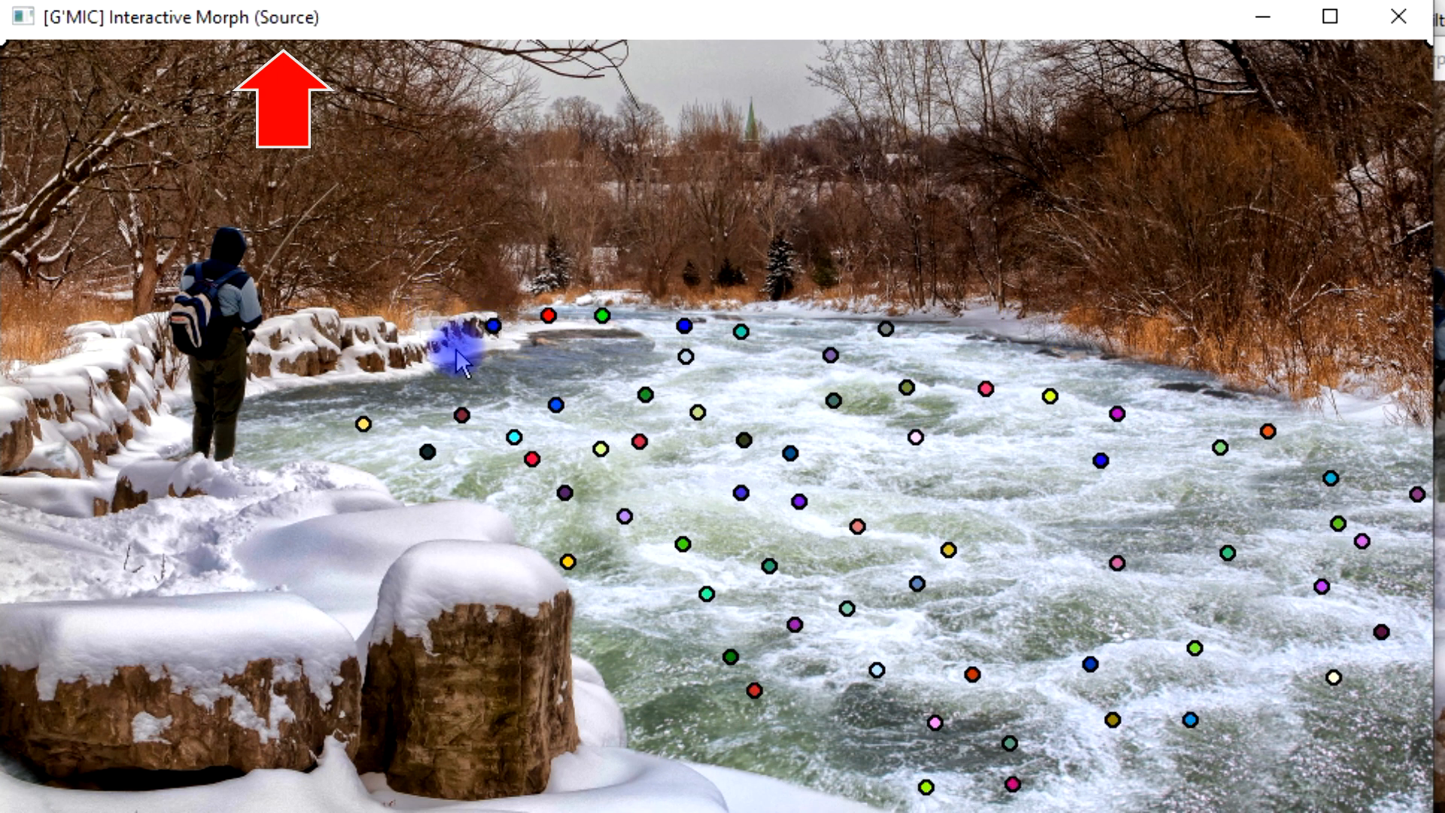
pyautogui.click(457, 350)
pyautogui.click(386, 364)
pyautogui.click(320, 367)
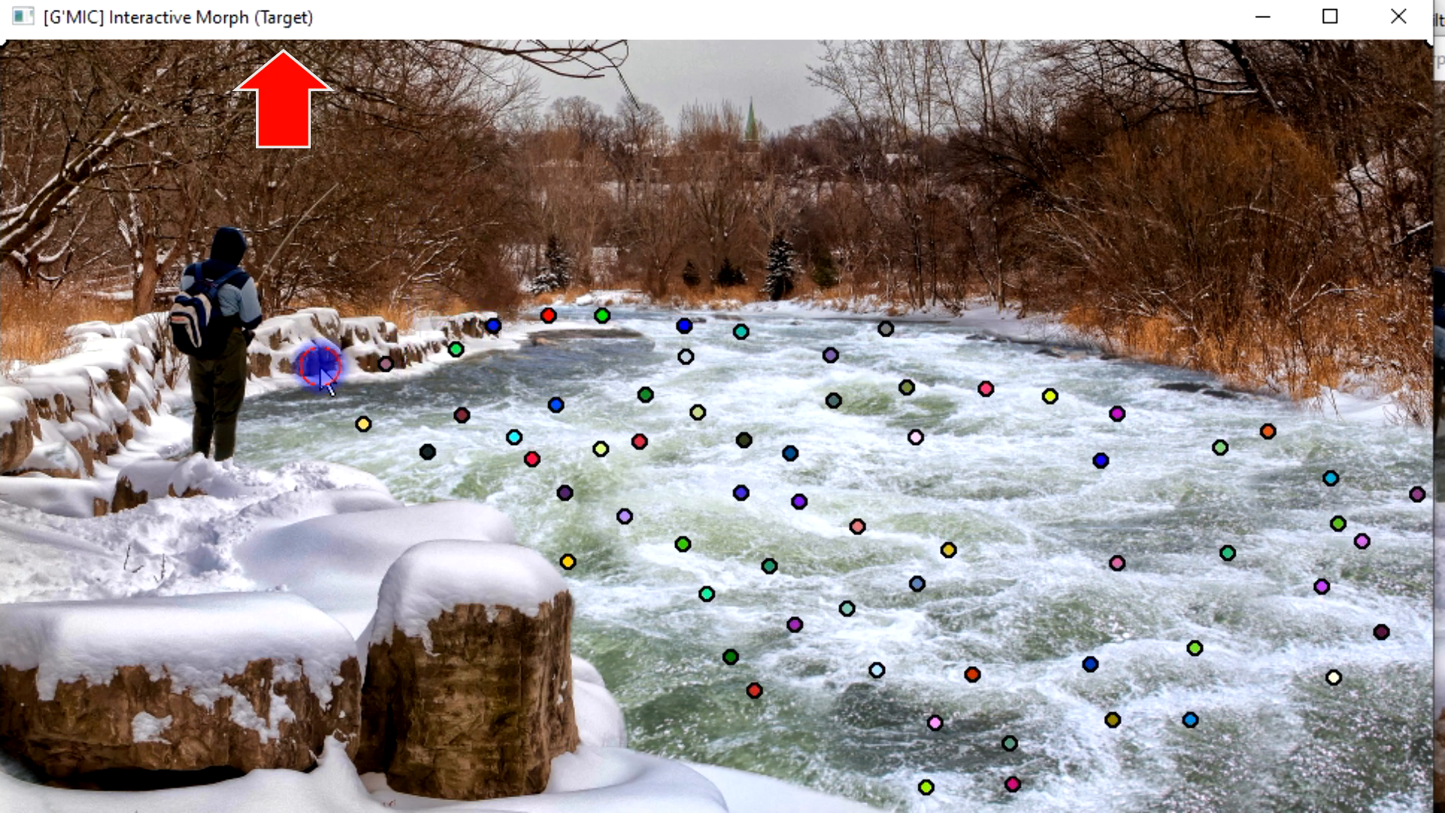
pyautogui.click(266, 378)
# Add fixed keypoints from the fisherman's legs along the snowbank's water edge to the top of the tall foreground rock
pyautogui.click(241, 401)
pyautogui.click(231, 457)
pyautogui.click(315, 472)
pyautogui.click(377, 487)
pyautogui.click(426, 515)
pyautogui.click(488, 514)
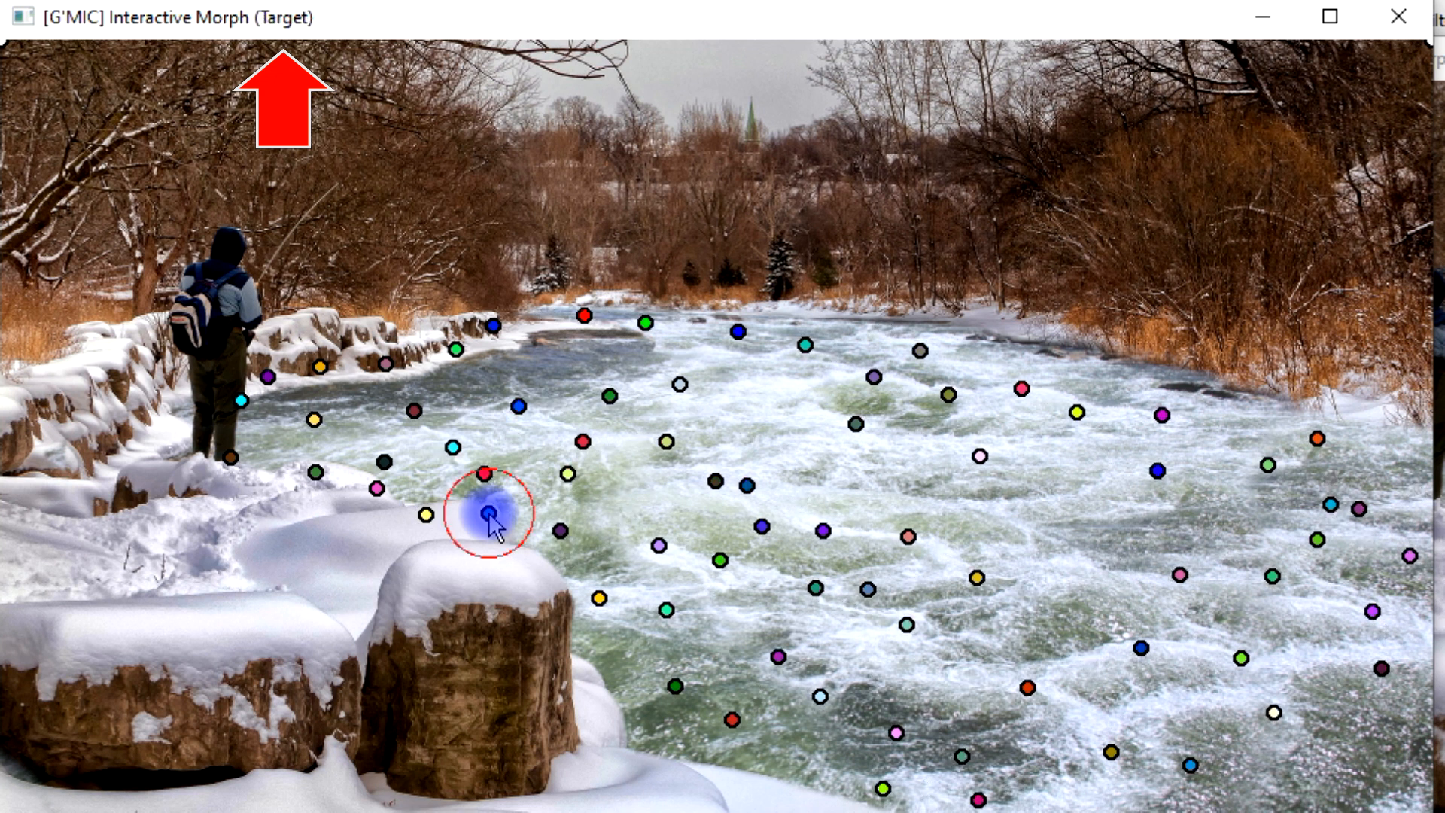
pyautogui.click(516, 550)
pyautogui.click(552, 581)
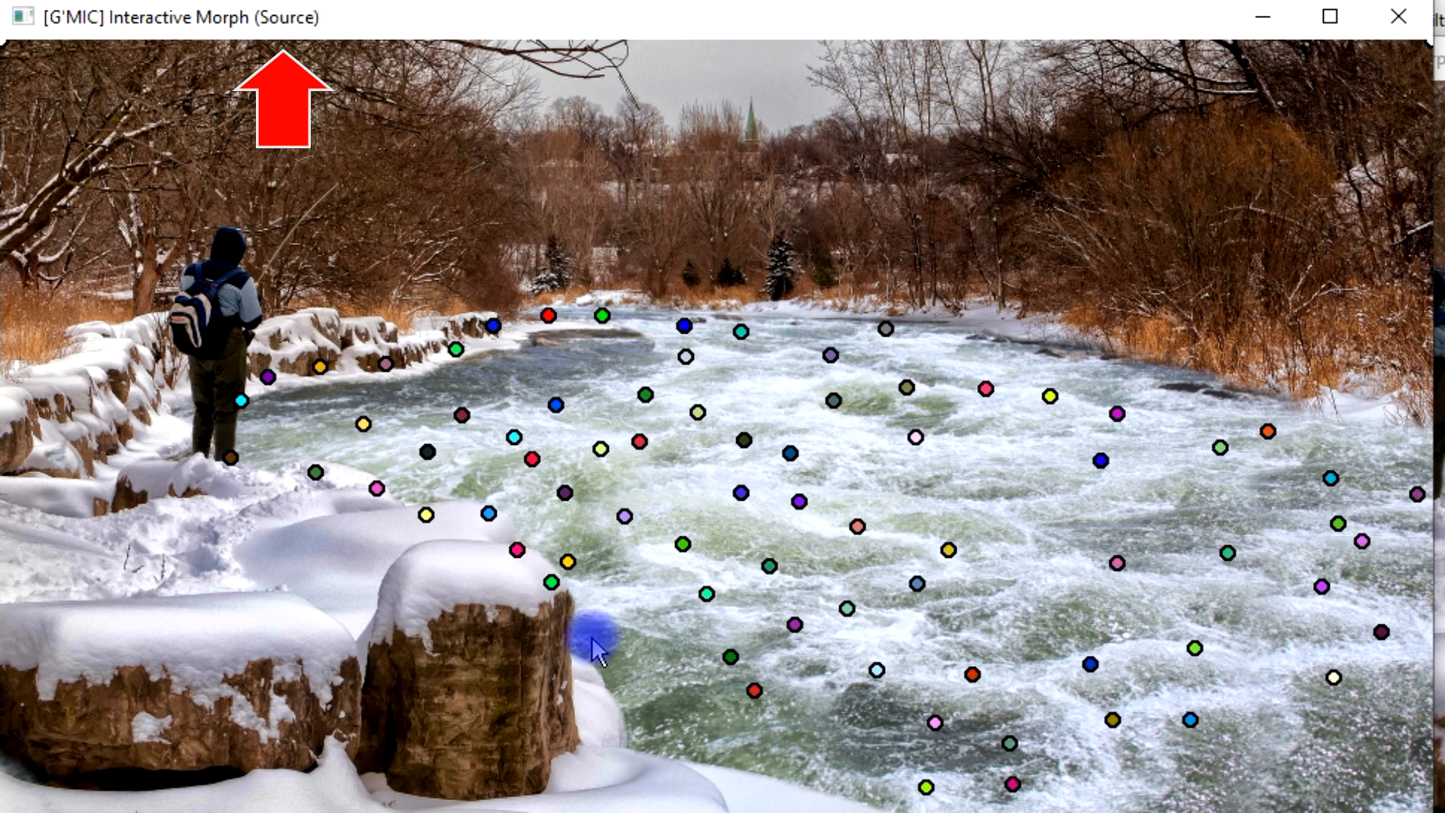
# Add fixed keypoints down the tall rock's river side and along the foreground snow edge to the photo's lower border
pyautogui.click(569, 624)
pyautogui.click(573, 699)
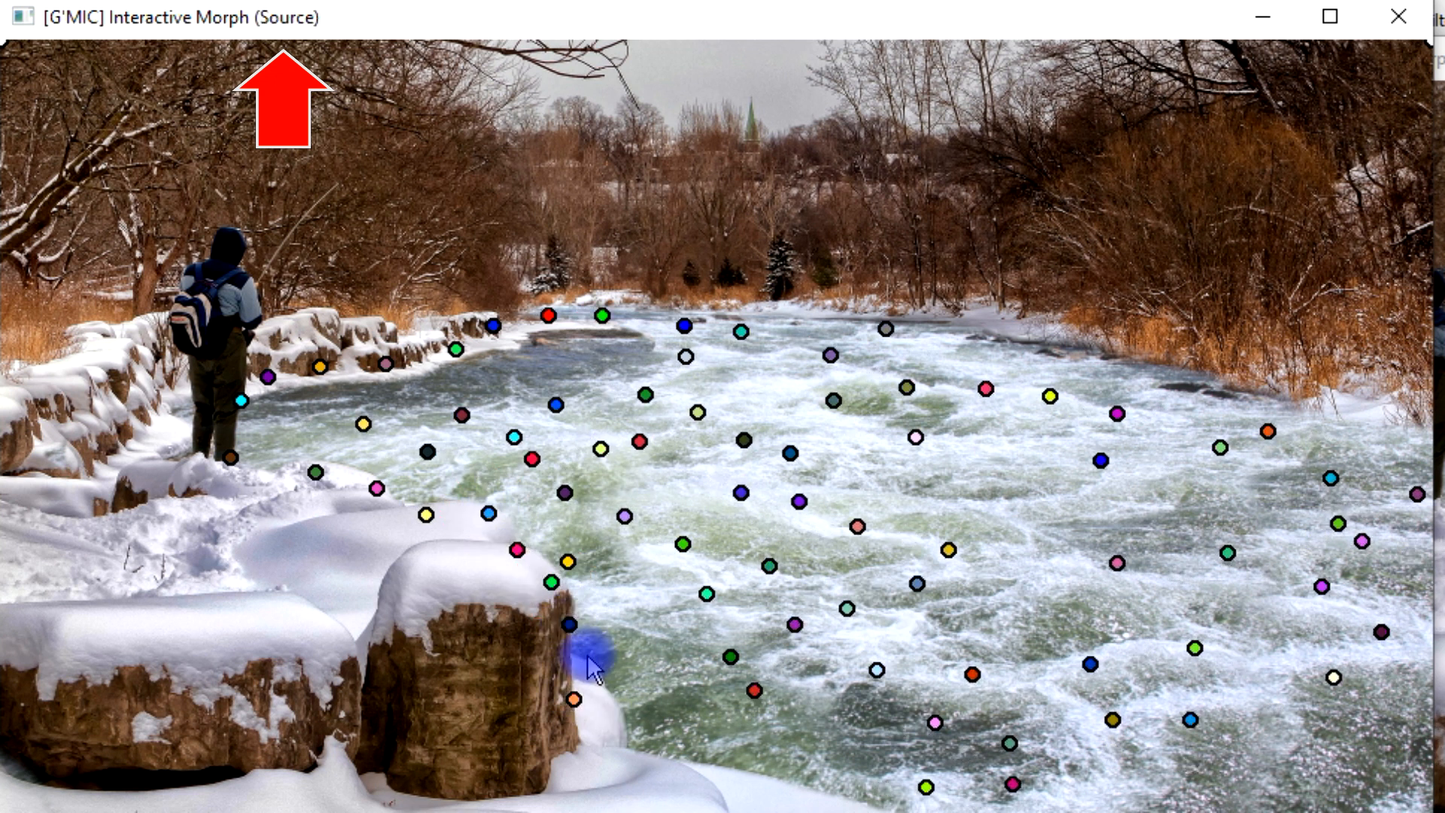
pyautogui.click(578, 664)
pyautogui.click(609, 702)
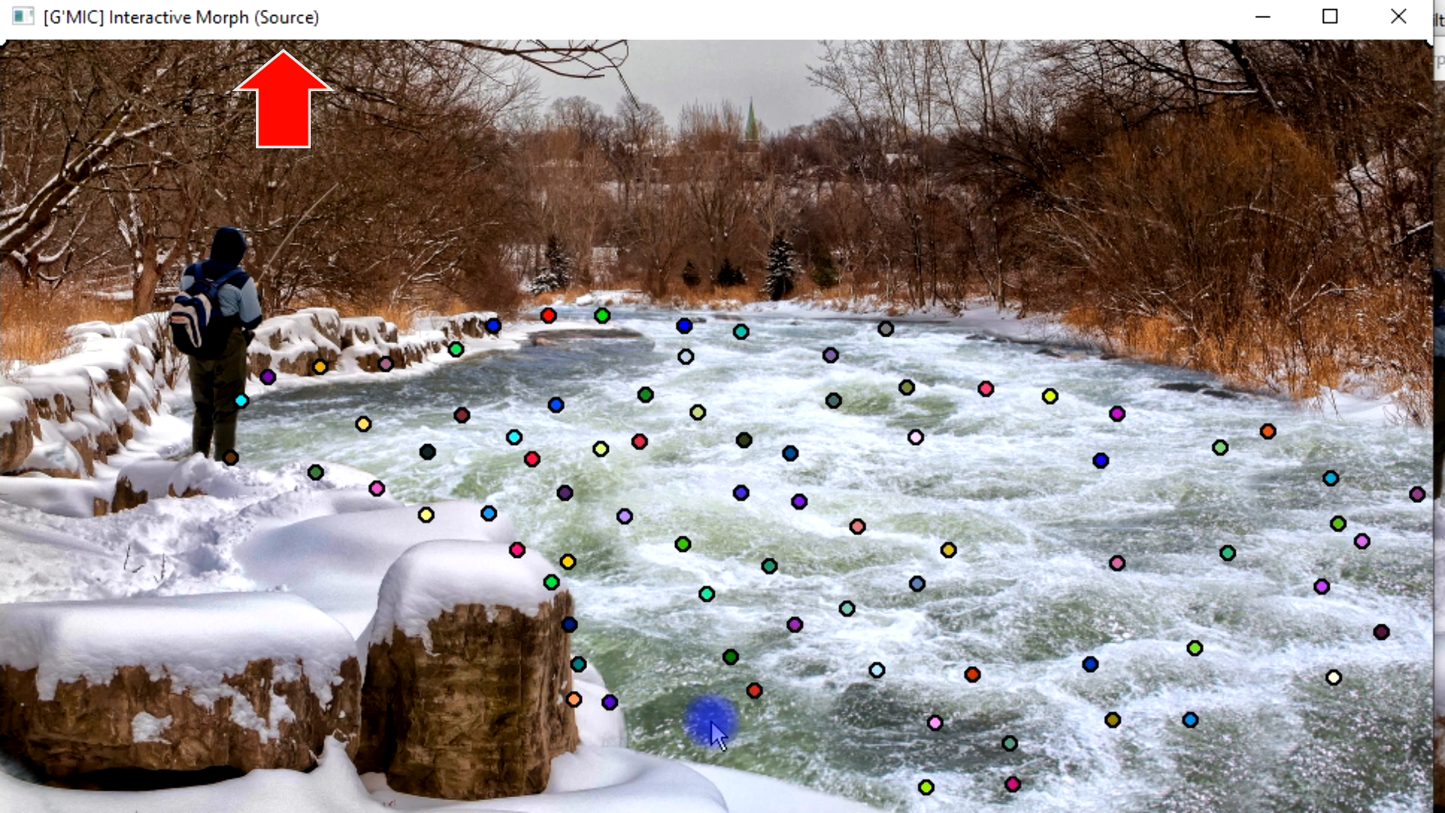
pyautogui.click(628, 739)
pyautogui.click(686, 766)
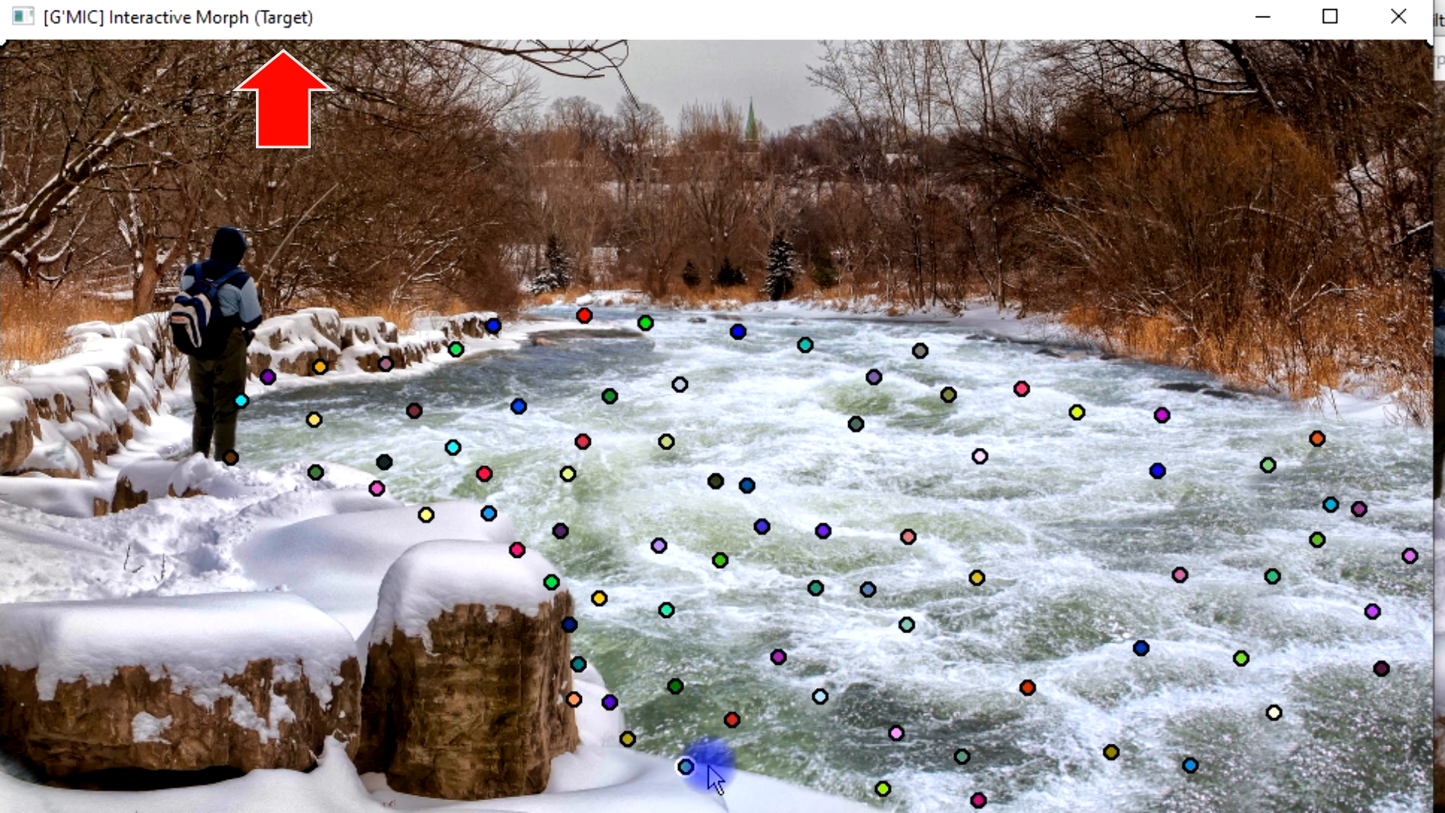
pyautogui.click(743, 777)
pyautogui.click(829, 800)
pyautogui.click(879, 806)
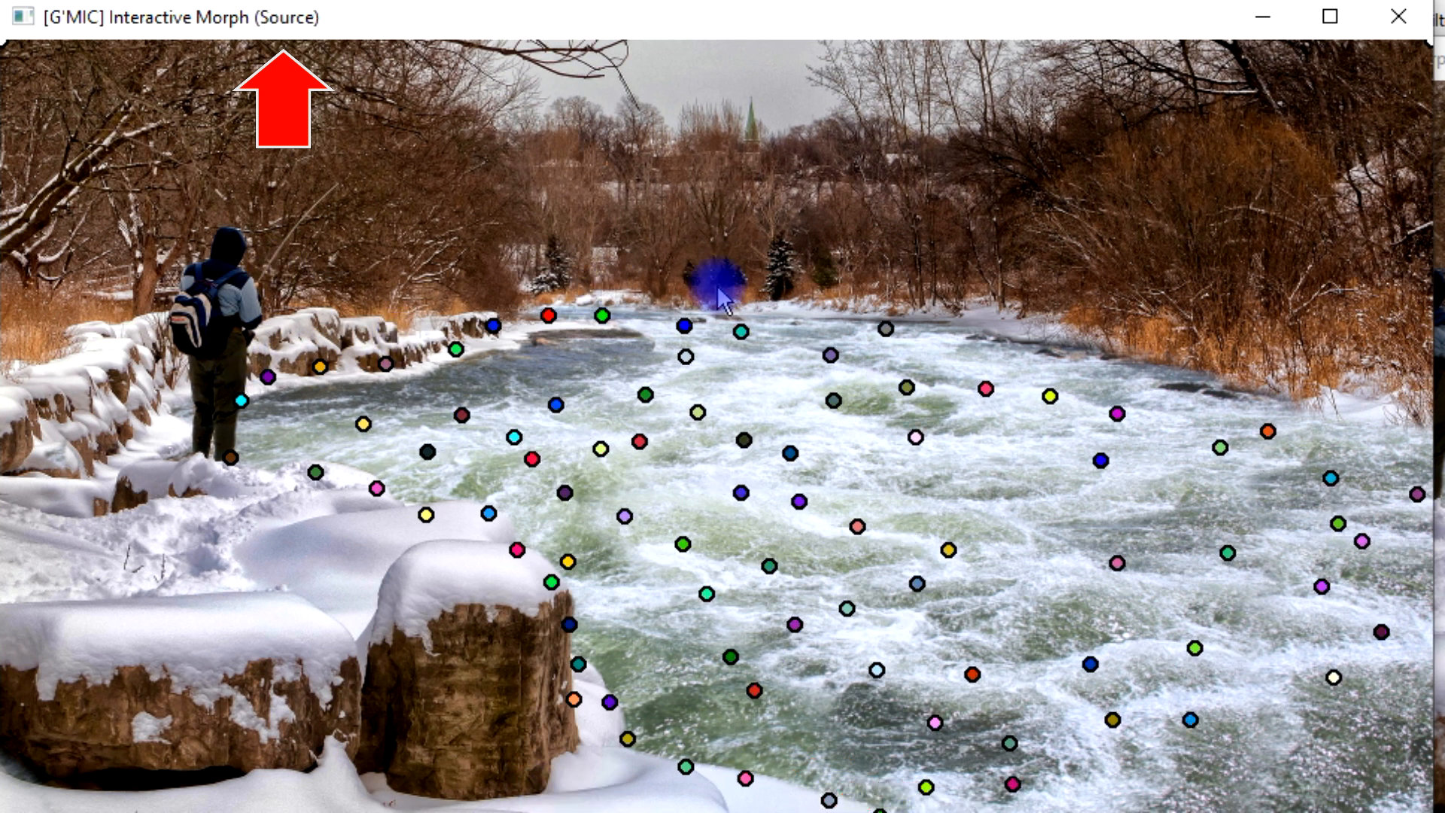
# Add fixed keypoints along the river's far shoreline, from the wall's end across the distant snowy bank
pyautogui.click(582, 287)
pyautogui.click(637, 296)
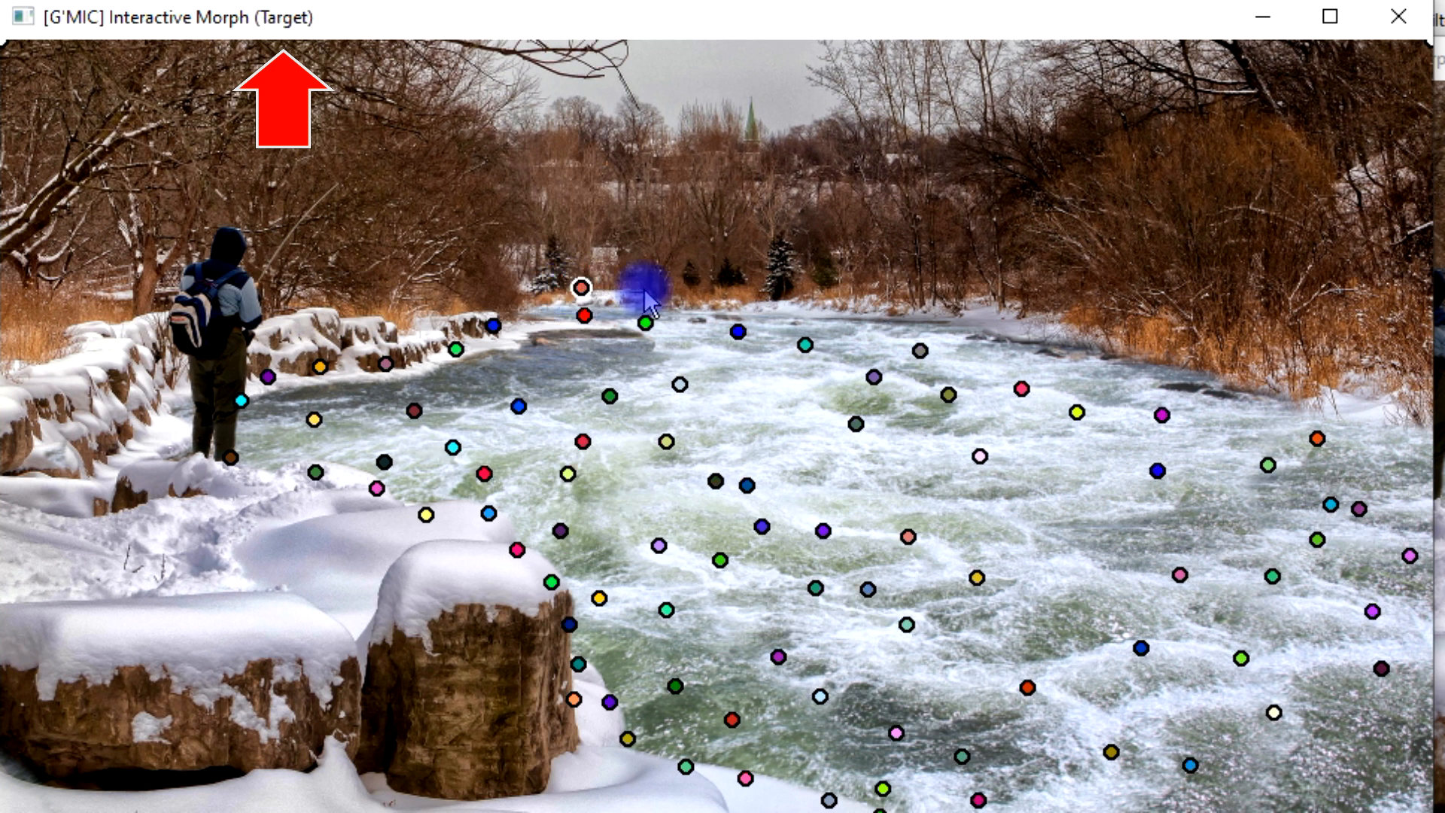
pyautogui.click(690, 301)
pyautogui.click(758, 301)
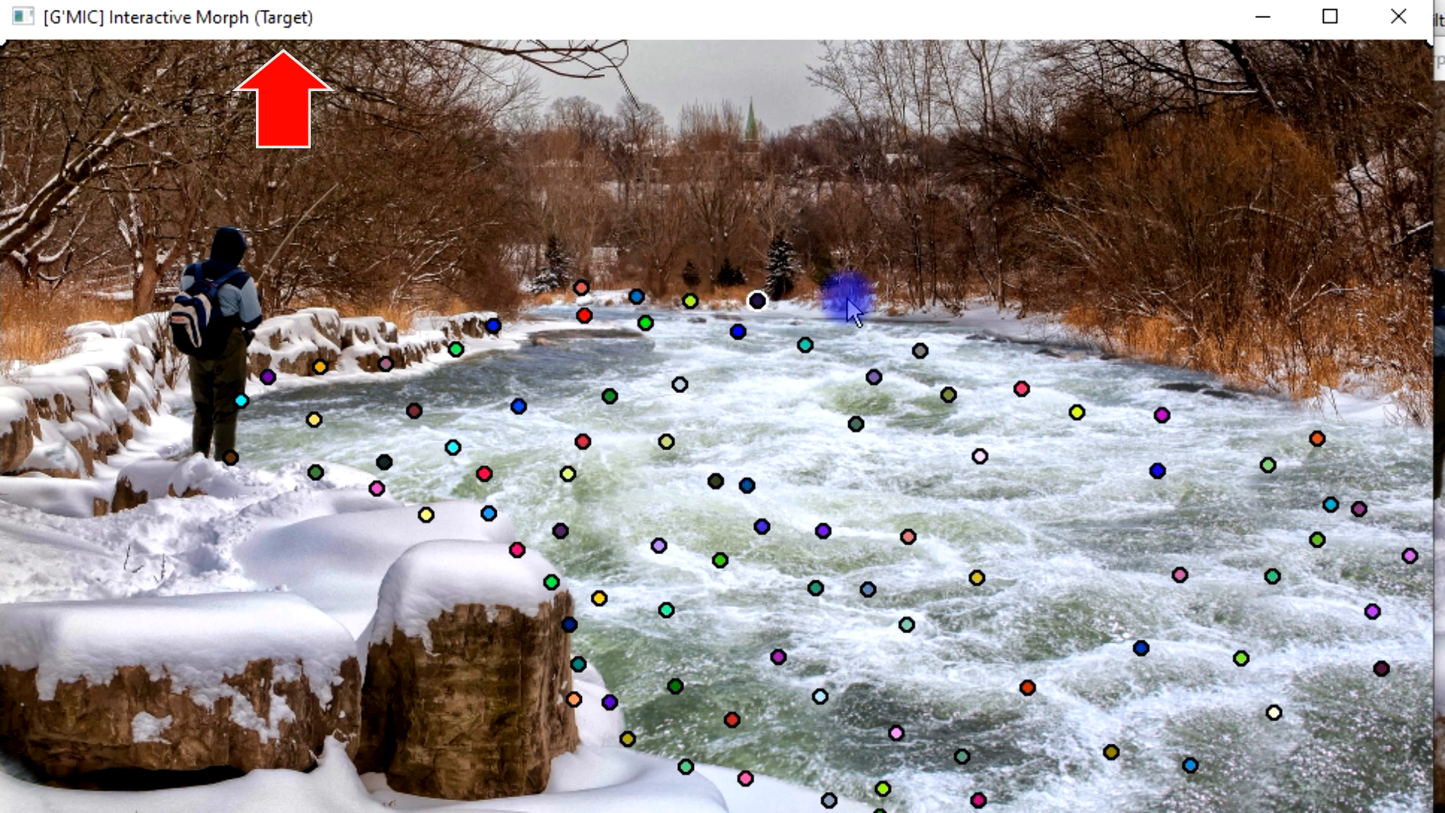
pyautogui.click(827, 301)
pyautogui.click(892, 304)
pyautogui.click(949, 312)
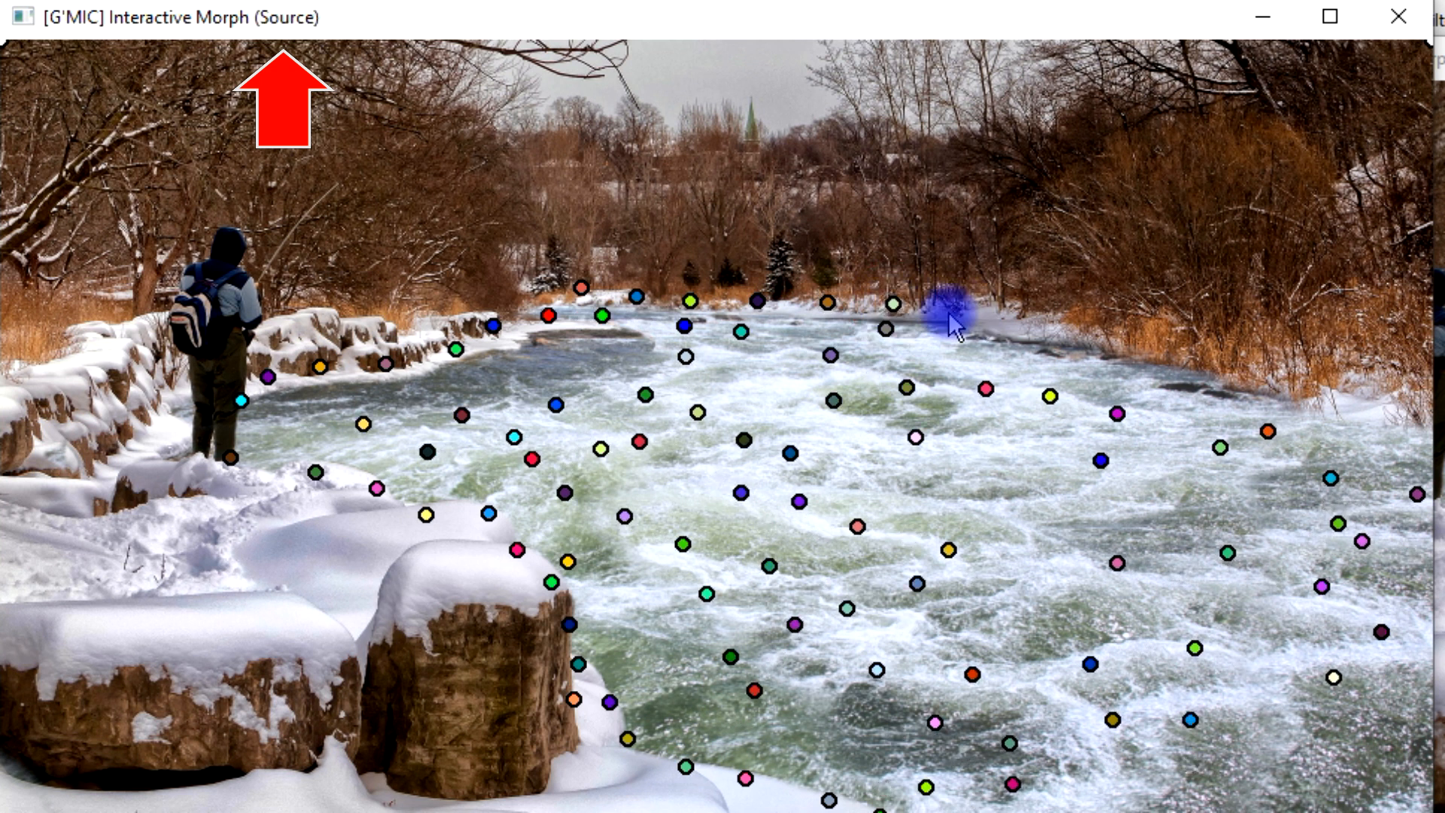
# Add fixed keypoints along the right bank's waterline up to the photo's right edge
pyautogui.click(1015, 319)
pyautogui.click(1034, 339)
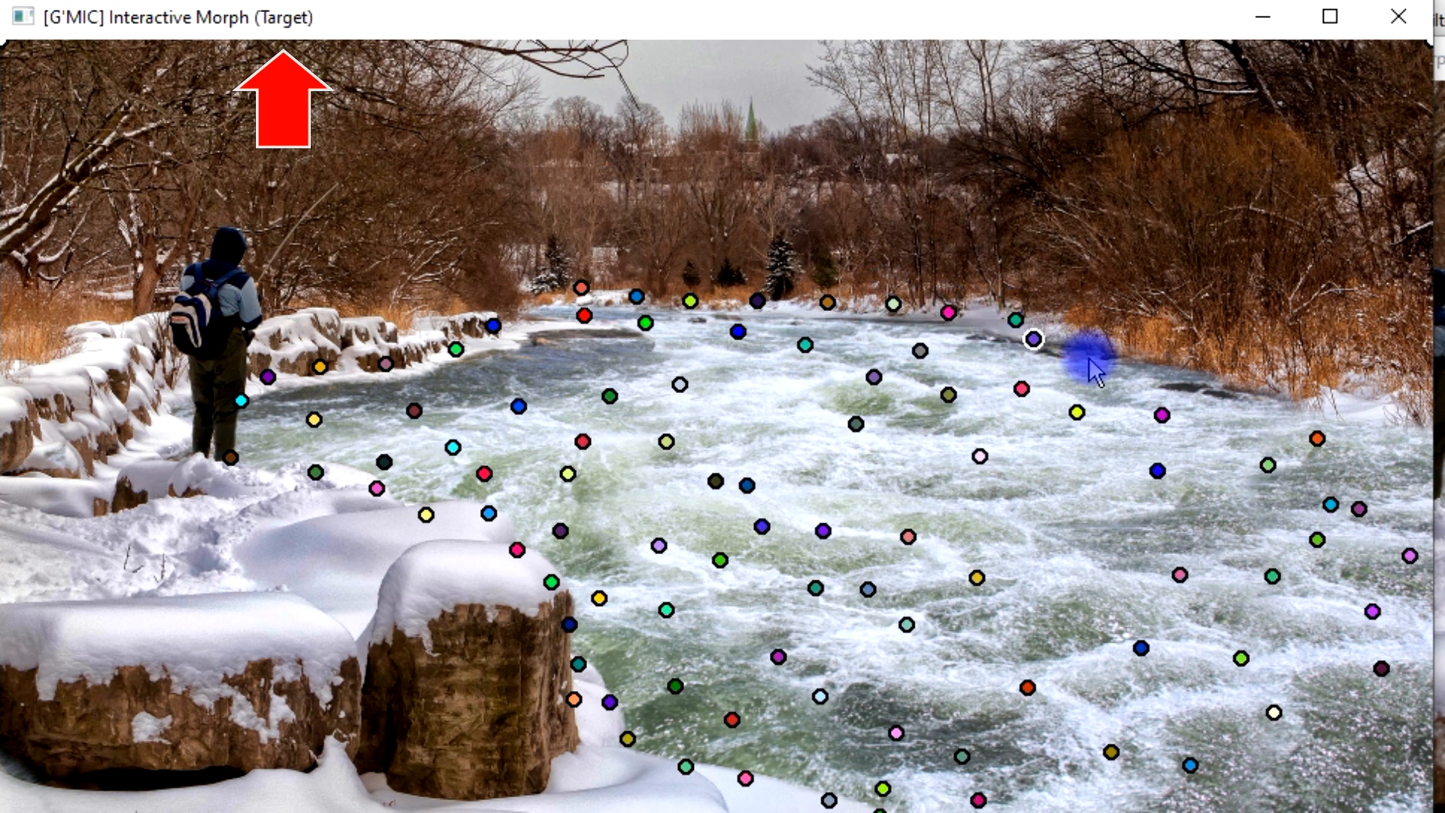
pyautogui.click(1118, 358)
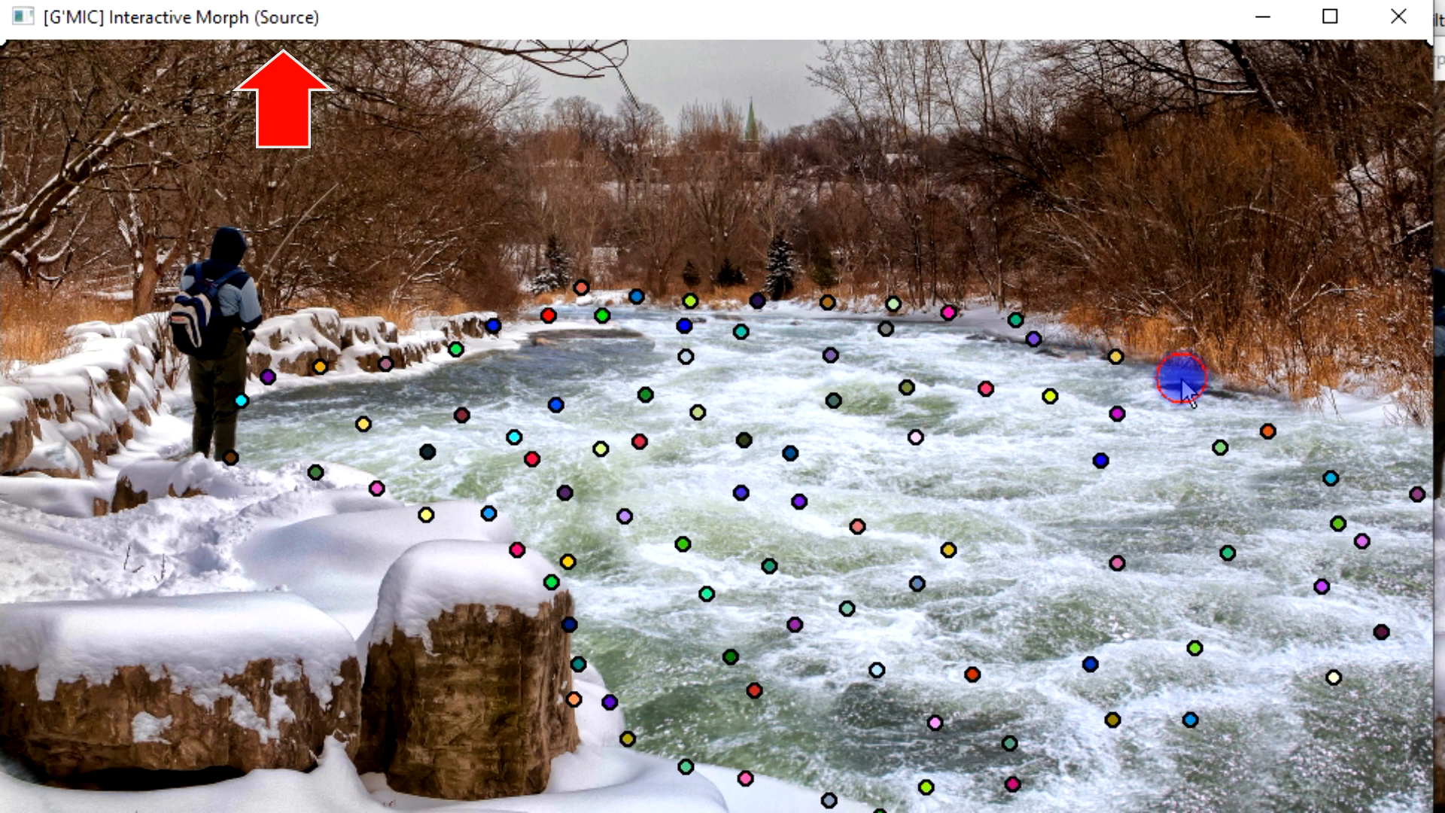
pyautogui.click(1187, 385)
pyautogui.click(1252, 400)
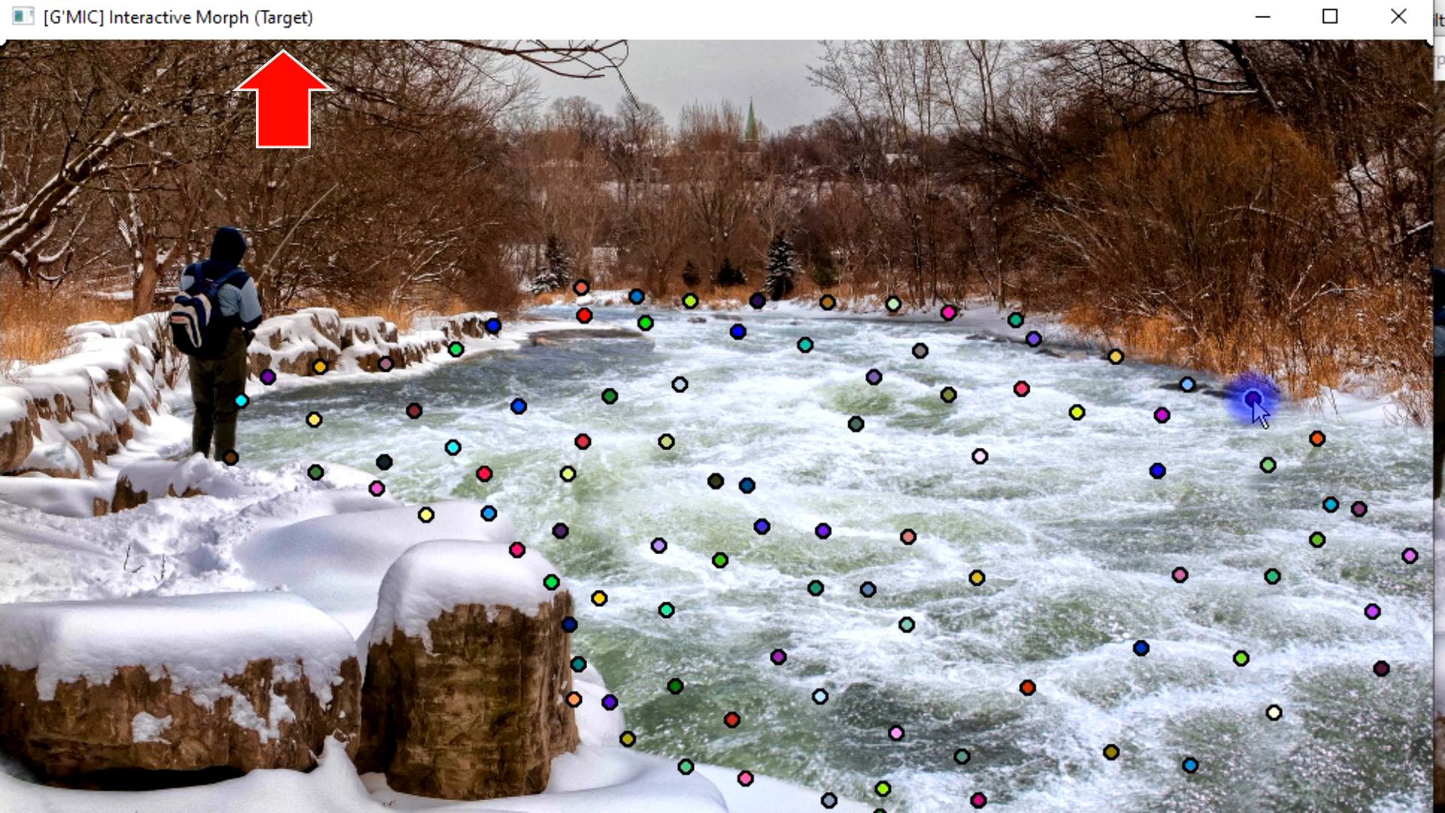
pyautogui.click(1322, 398)
pyautogui.click(1391, 410)
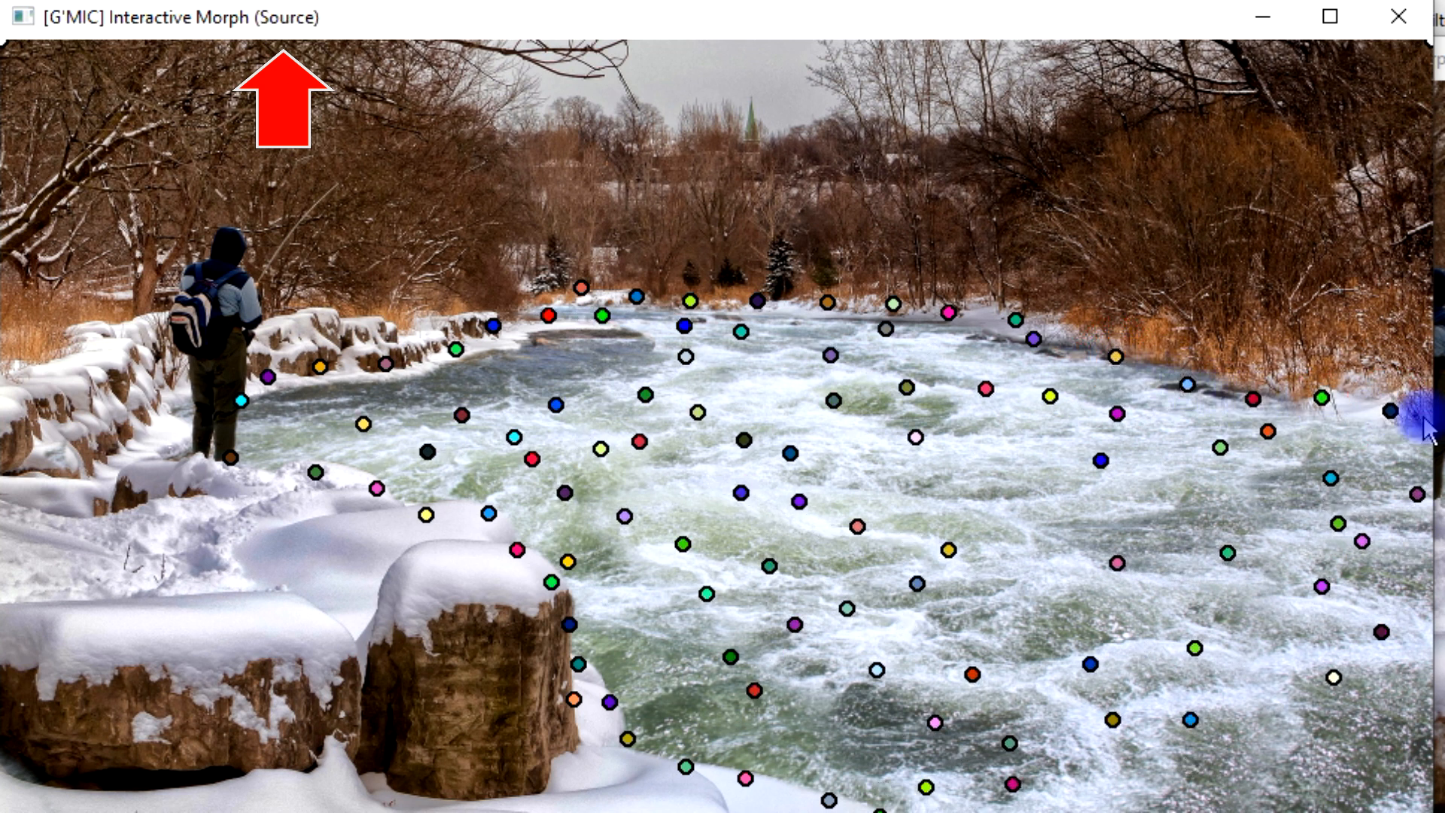
pyautogui.click(1417, 413)
# Add fixed keypoints across the sky and the treetops in the upper part of the photo
pyautogui.click(1378, 167)
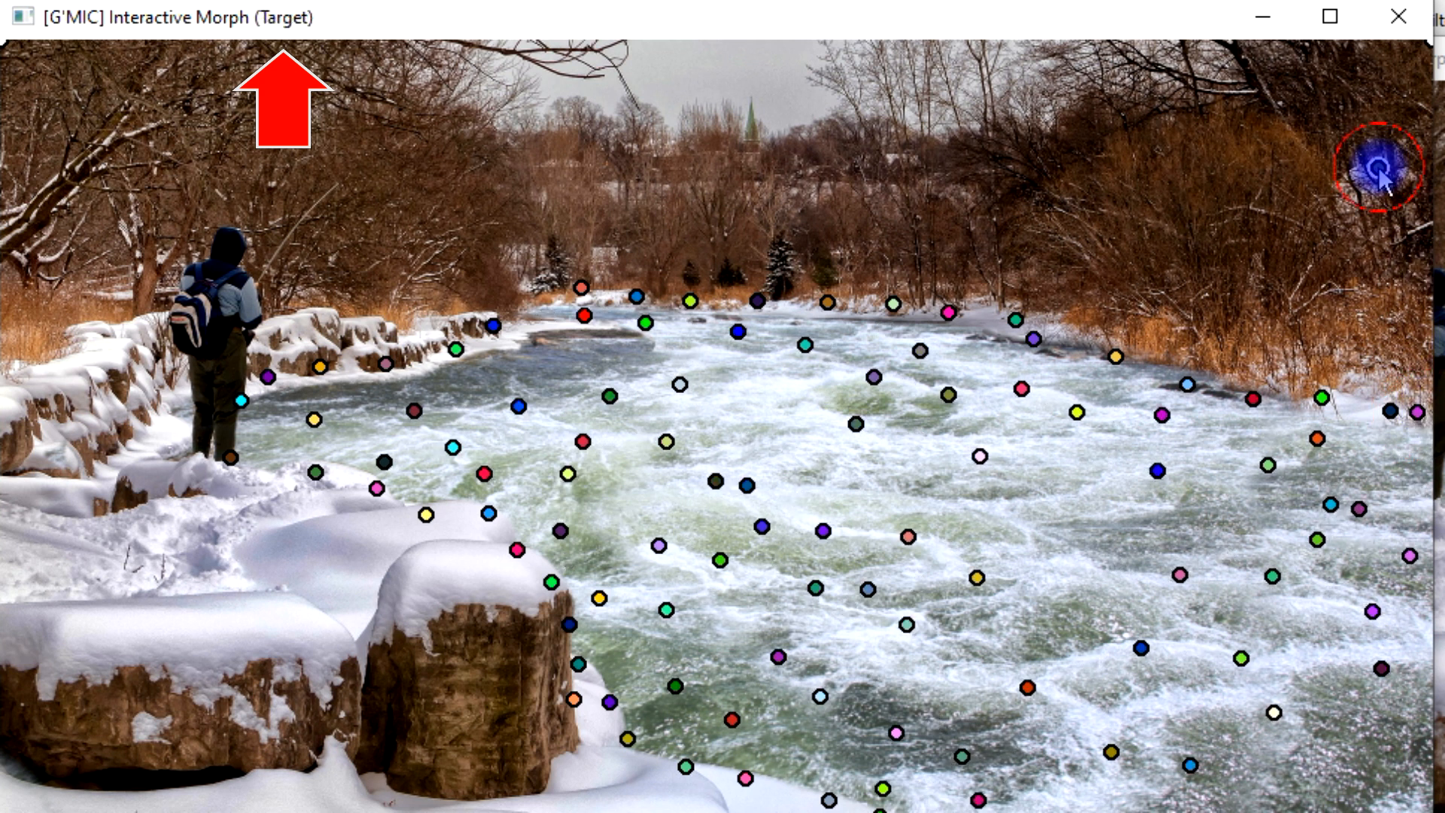
pyautogui.click(748, 115)
pyautogui.click(411, 116)
pyautogui.click(113, 138)
# Add fixed keypoints on the fisherman, the snowy rock wall behind him and the snow in front of him
pyautogui.click(84, 393)
pyautogui.press('space')
pyautogui.click(224, 260)
pyautogui.click(196, 360)
pyautogui.click(128, 597)
pyautogui.rightClick(280, 558)
pyautogui.click(210, 526)
pyautogui.rightClick(161, 395)
pyautogui.click(163, 400)
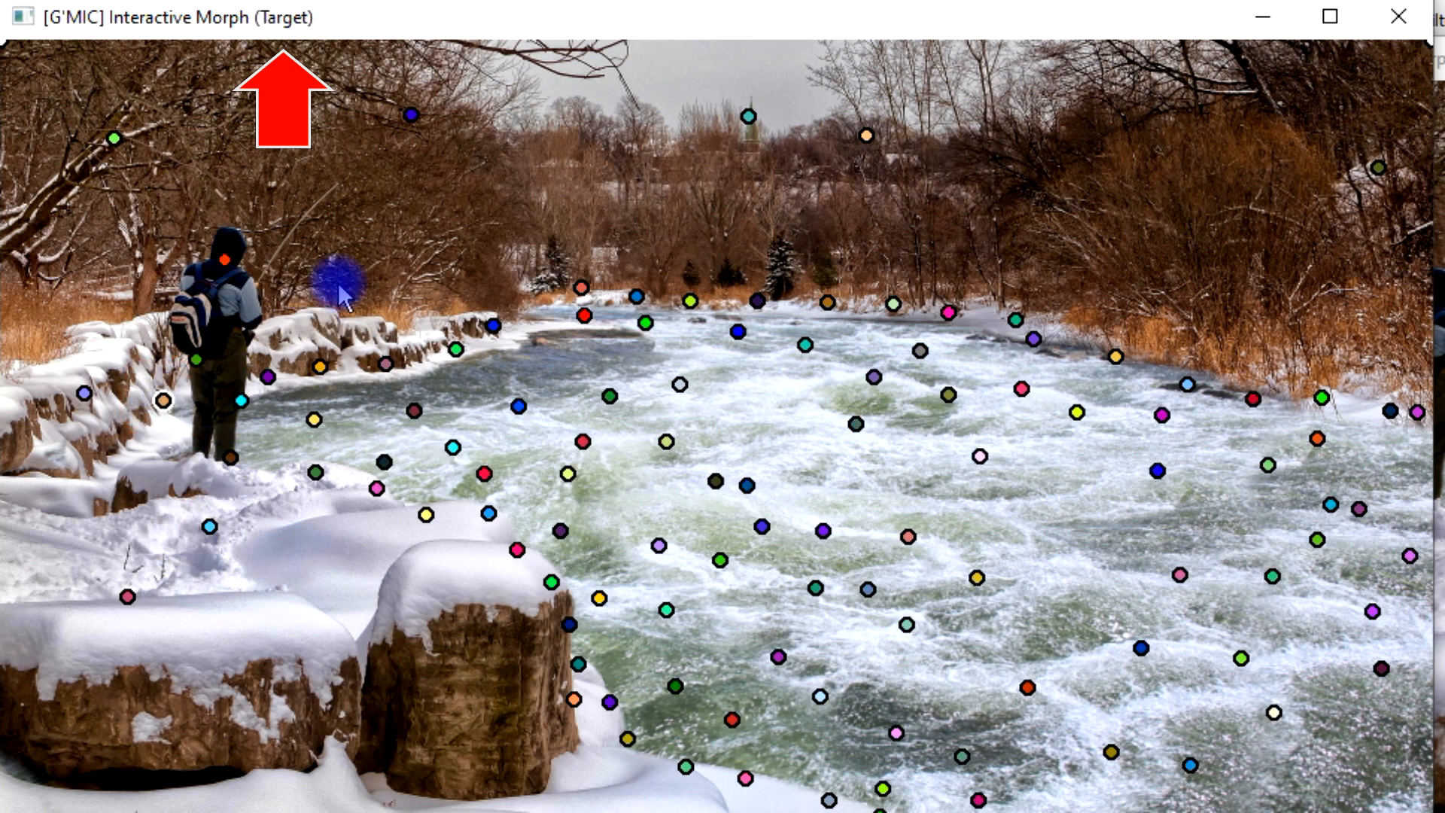
# Add fixed keypoints across the trees and bushes behind the river, from the left bank to the right bank
pyautogui.rightClick(431, 248)
pyautogui.click(561, 255)
pyautogui.click(797, 245)
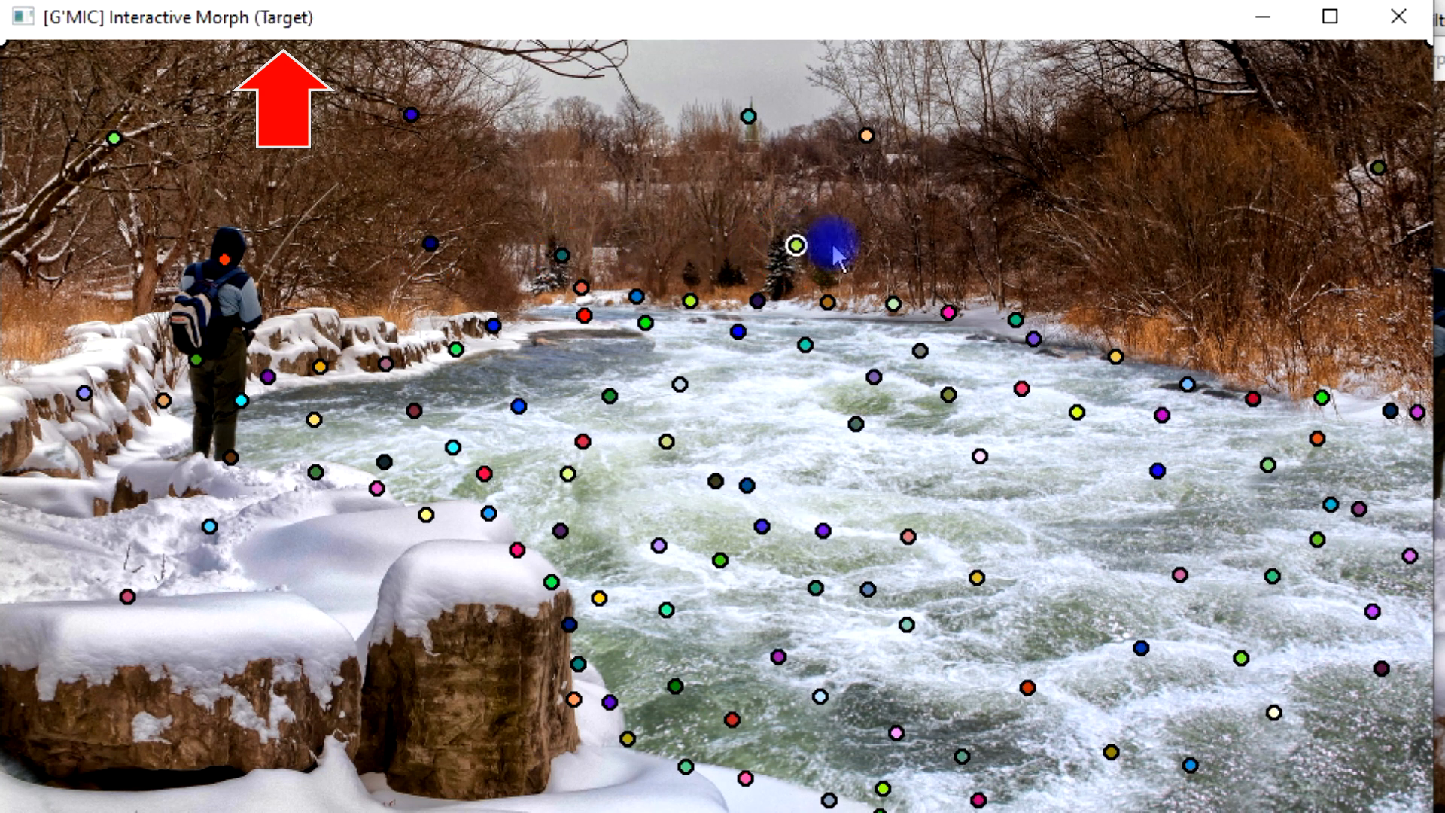
pyautogui.click(1104, 250)
pyautogui.click(1292, 246)
# Add fixed keypoints on the snow below the foreground rocks and on the tall rock's base and snow cap
pyautogui.click(226, 783)
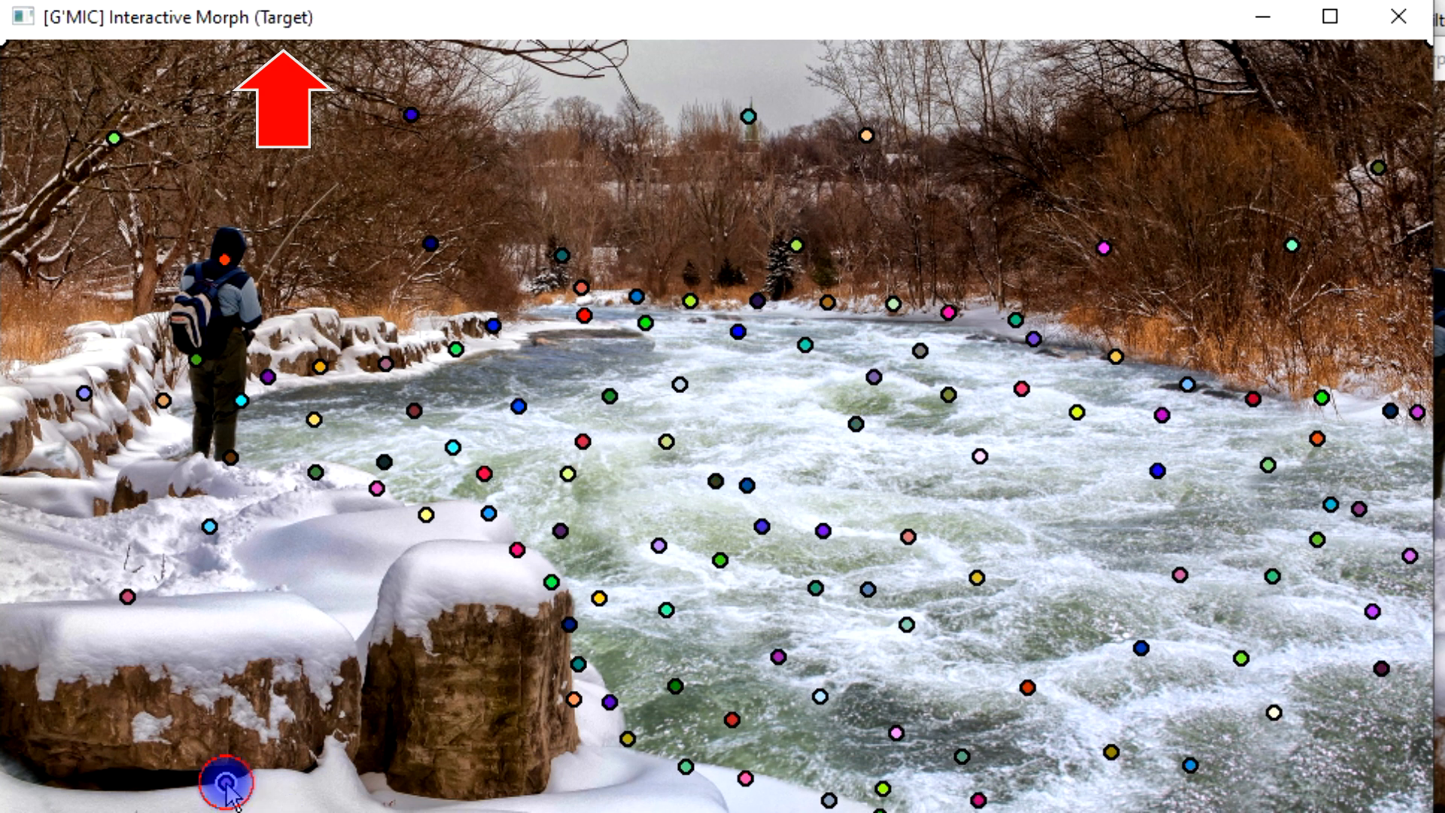
pyautogui.click(527, 761)
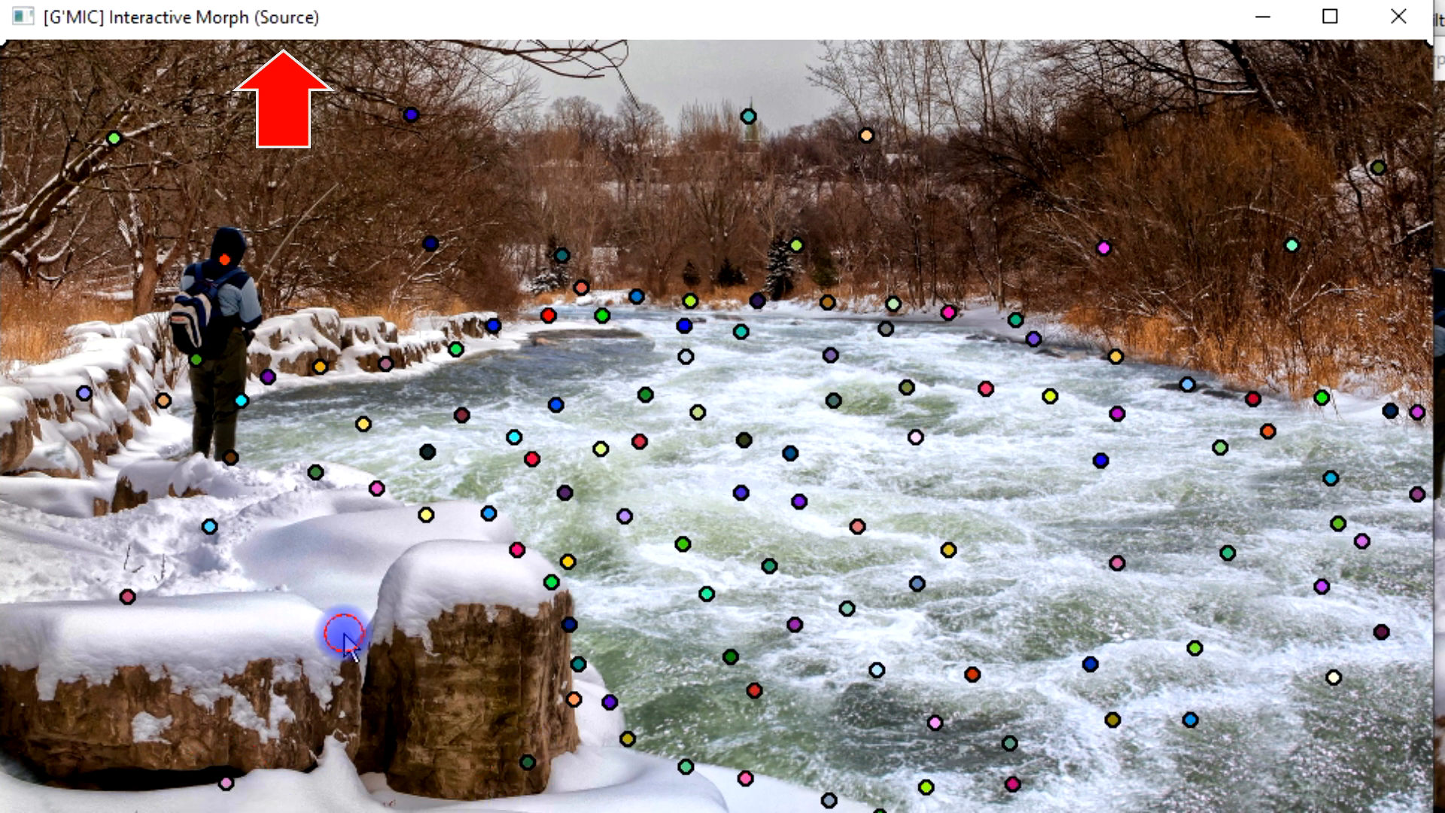
pyautogui.click(390, 604)
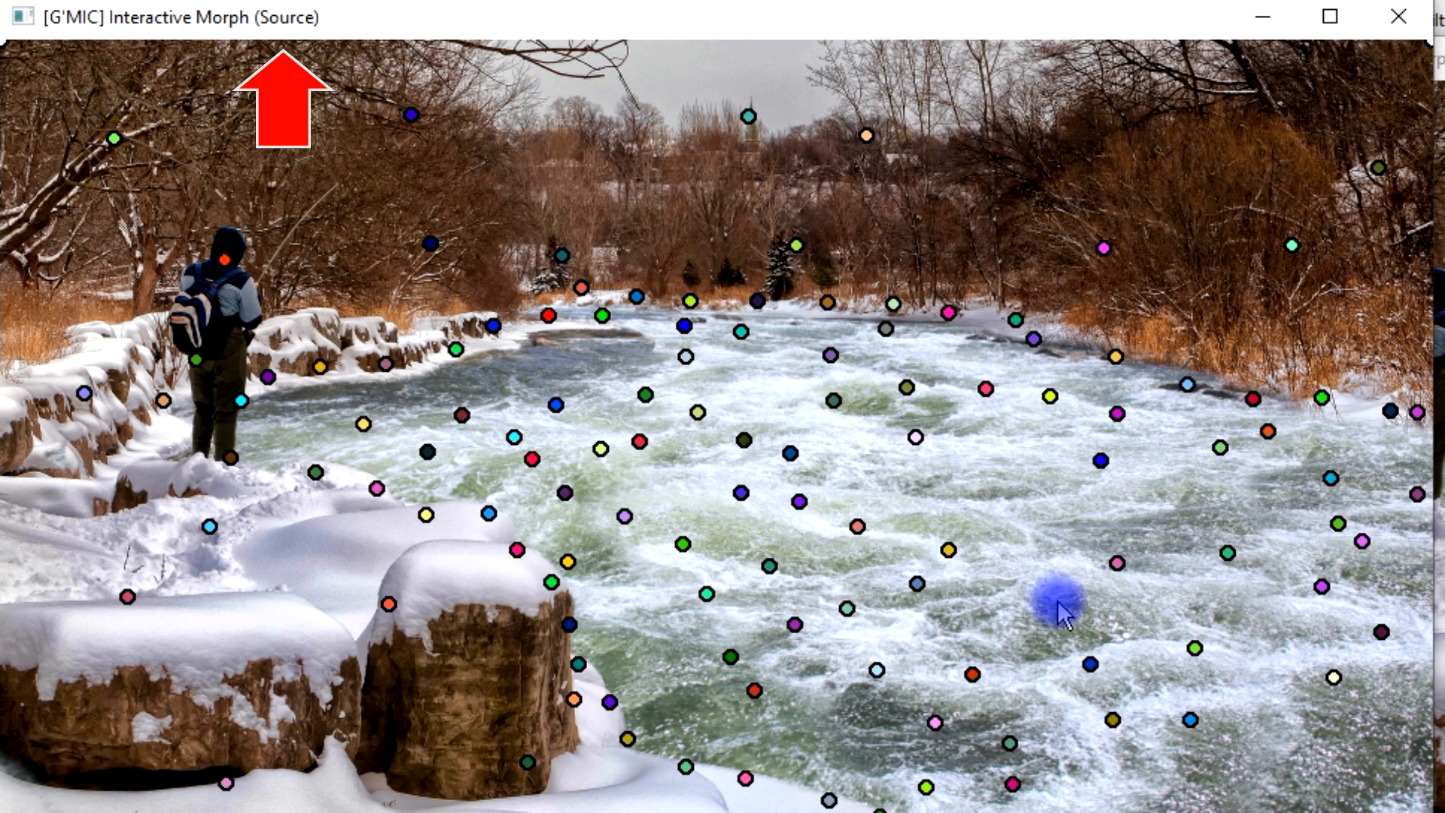
# Fill the remaining gap in the rapids right of centre with three shifted keypoints
pyautogui.click(931, 479)
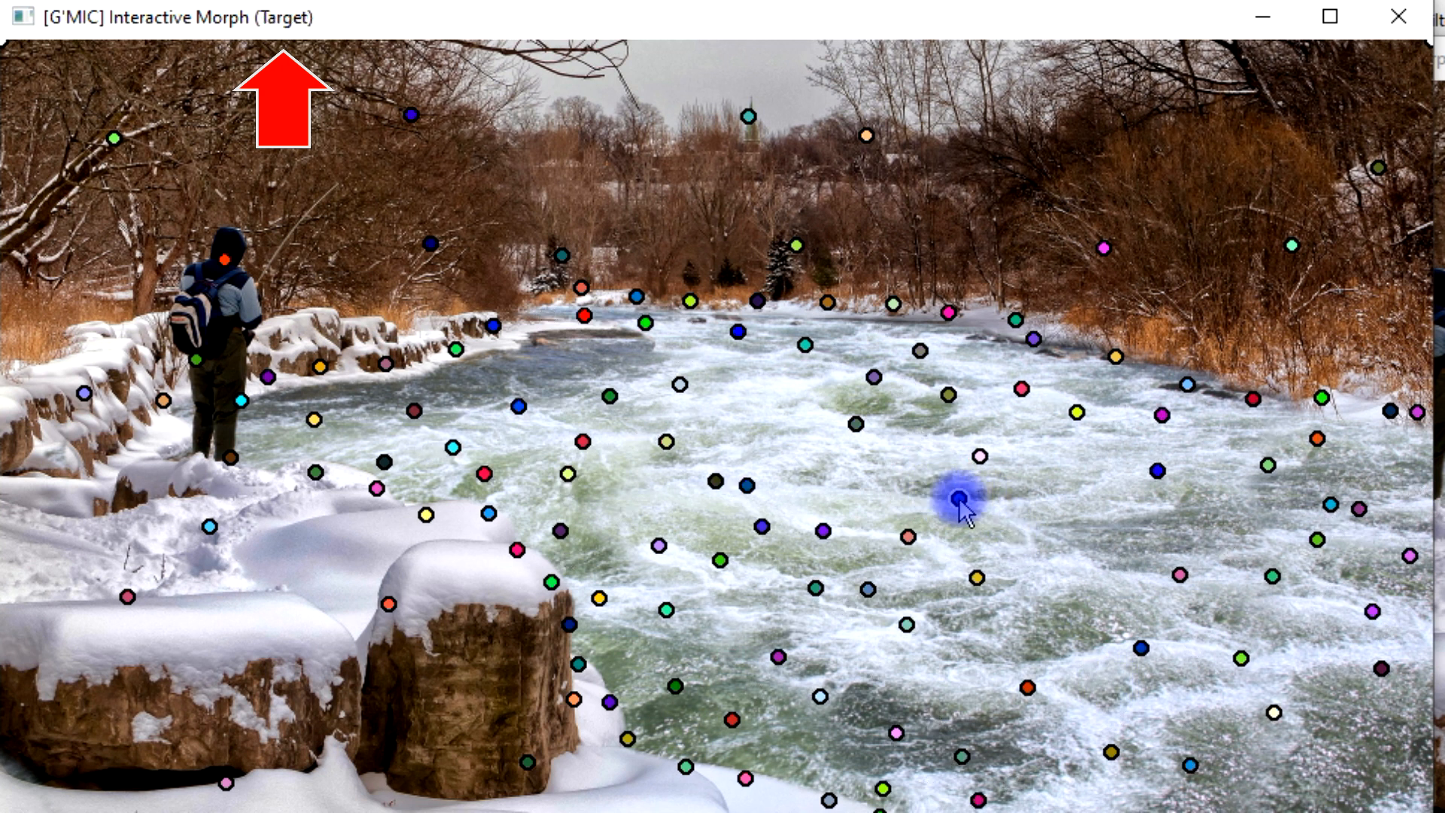
pyautogui.click(1028, 499)
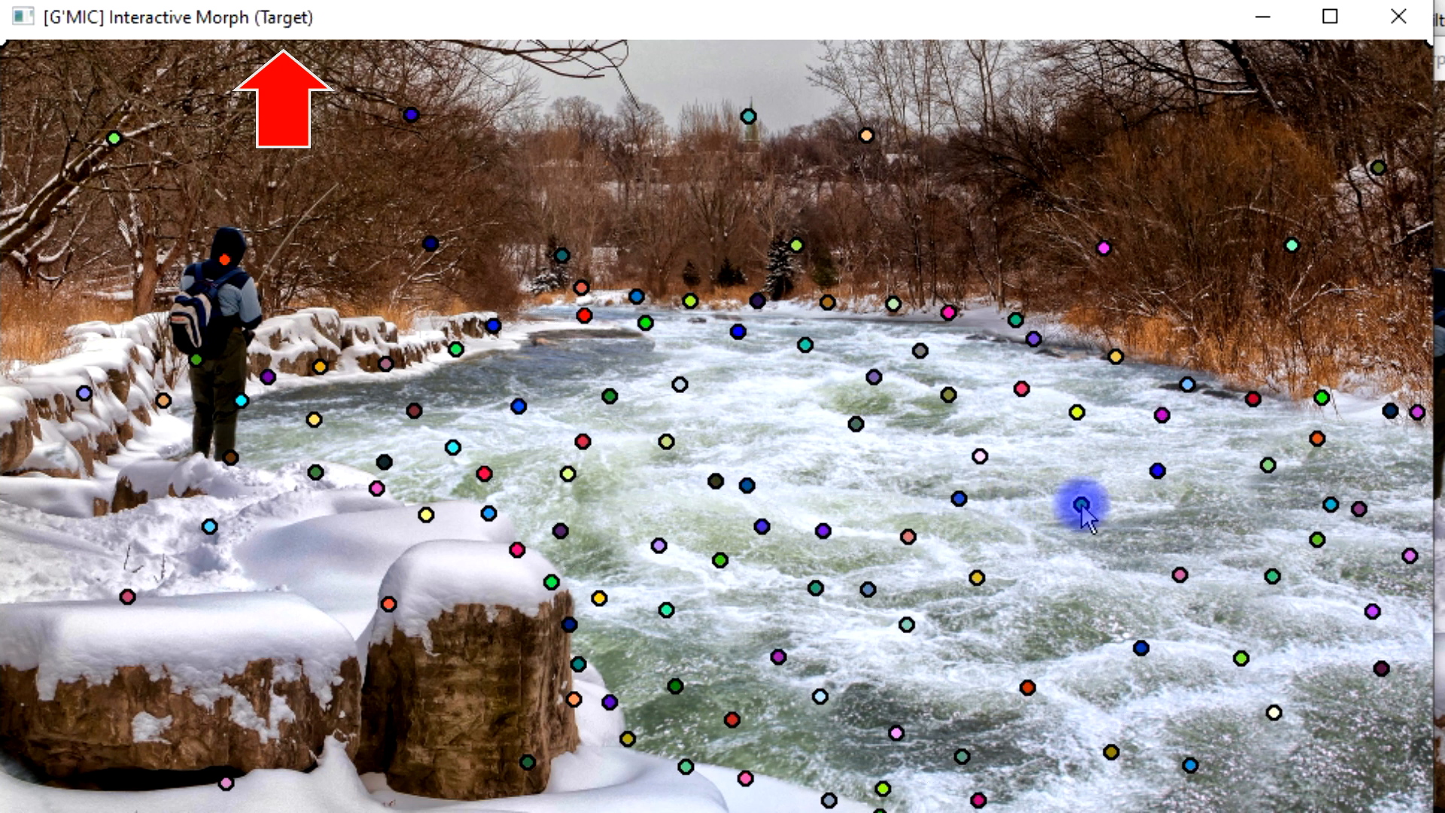
pyautogui.click(1101, 544)
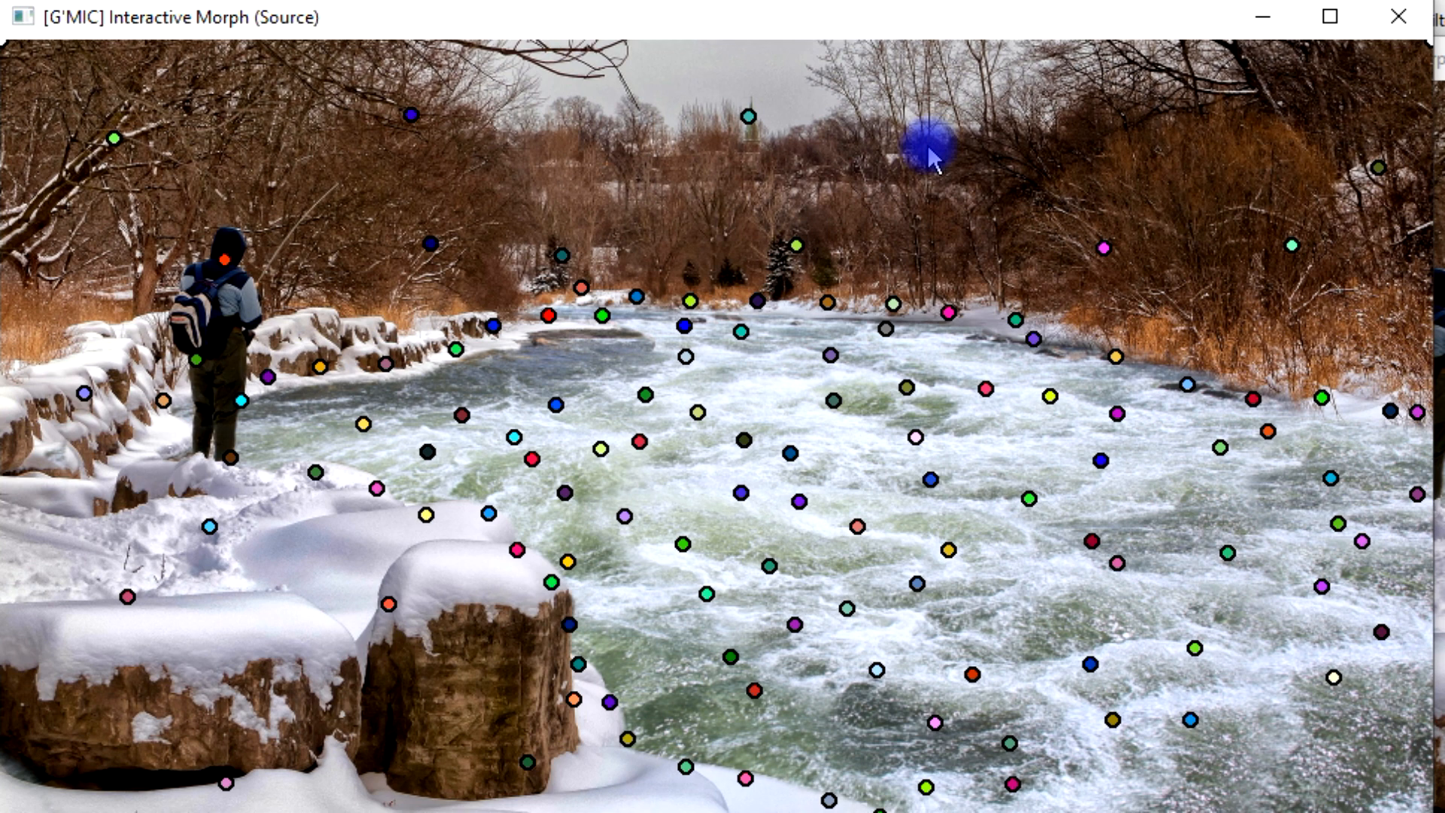
# Try fixed keypoints among the bare trees above the far shore and the right bank
pyautogui.click(863, 157)
pyautogui.press('space')
pyautogui.moveTo(808, 162); pyautogui.dragTo(736, 178)
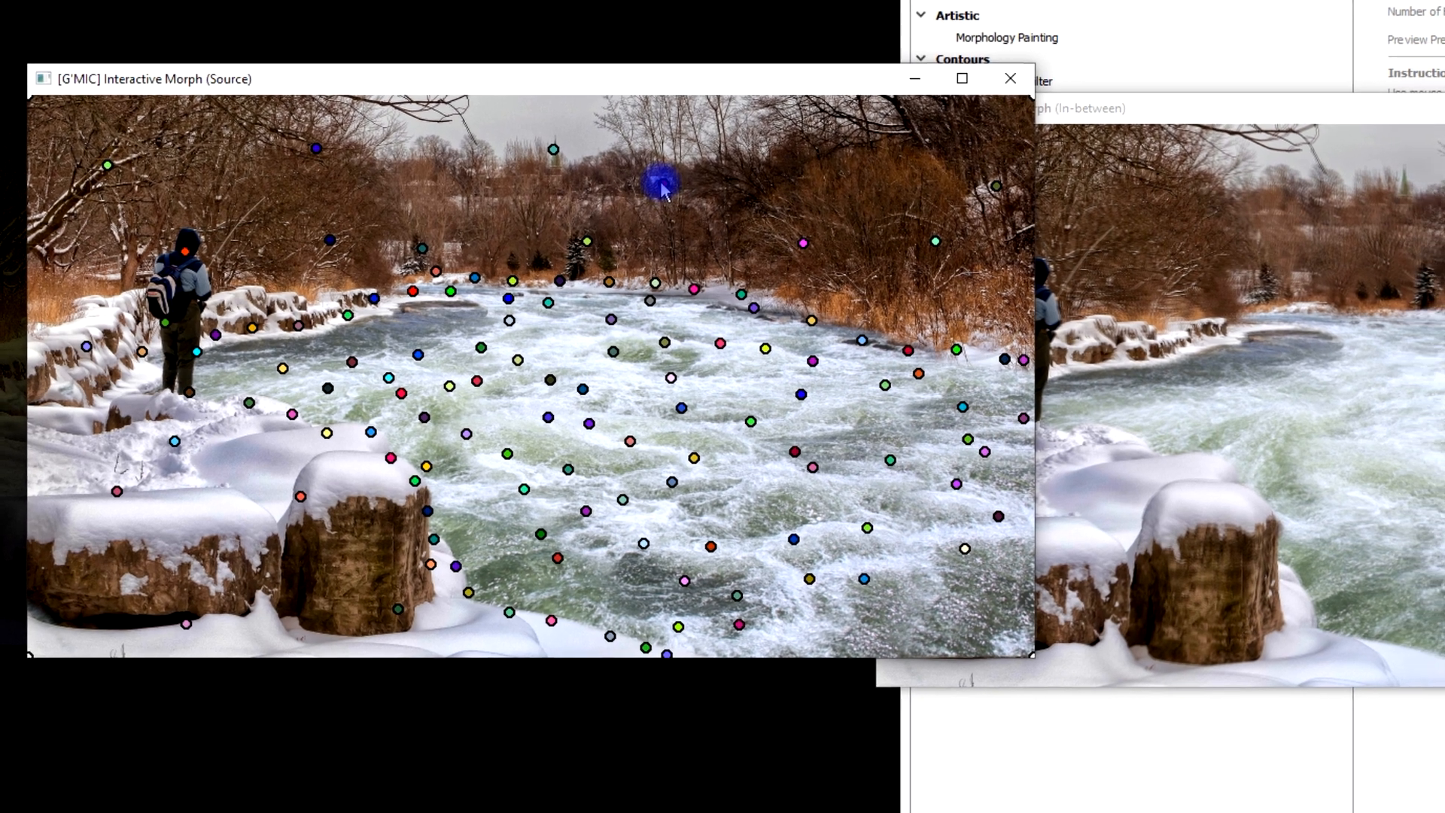
pyautogui.click(693, 182)
pyautogui.moveTo(656, 193)
pyautogui.mouseDown()
pyautogui.moveTo(686, 196)
pyautogui.moveTo(635, 198)
pyautogui.mouseUp()
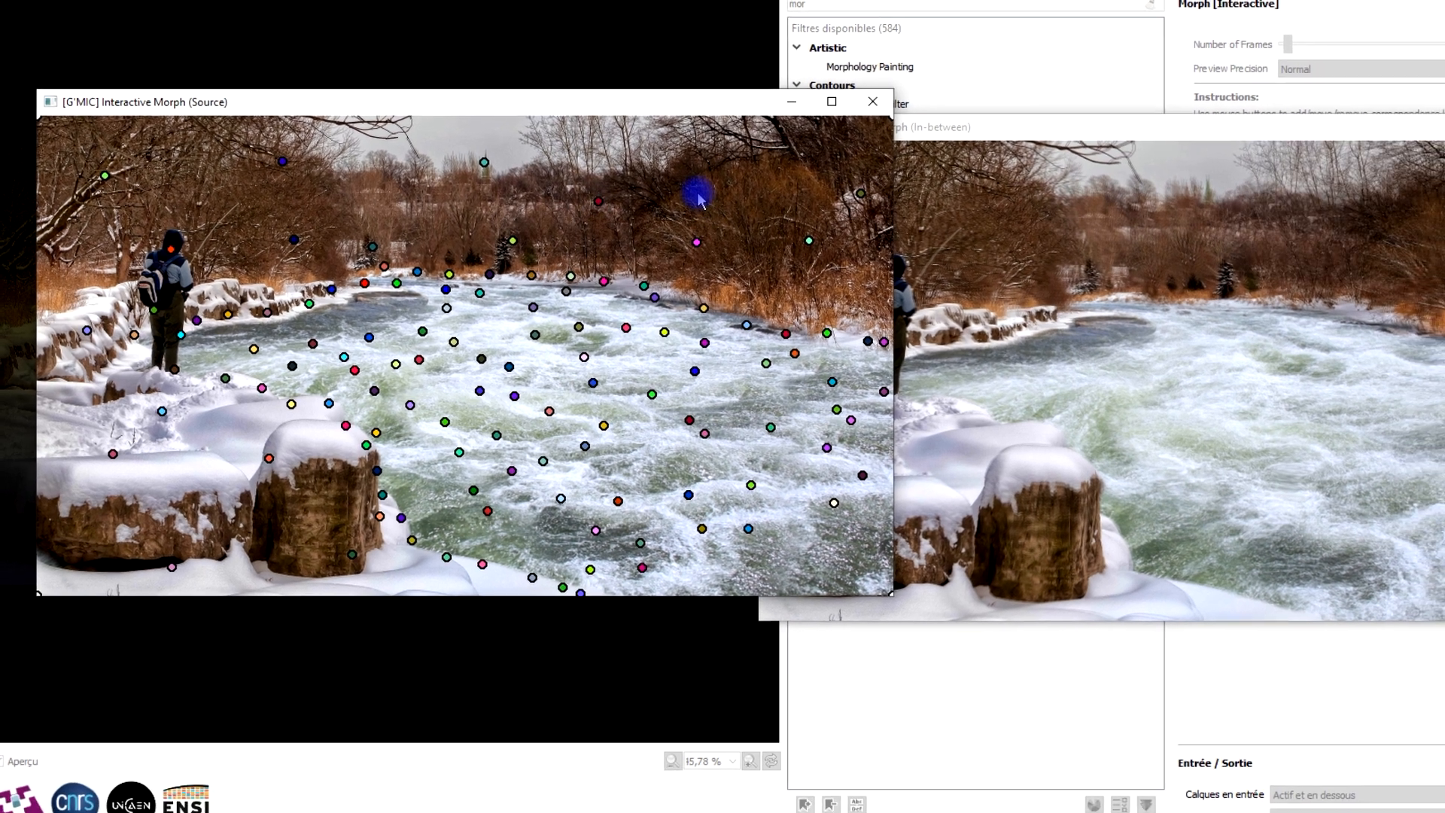
pyautogui.press('space')
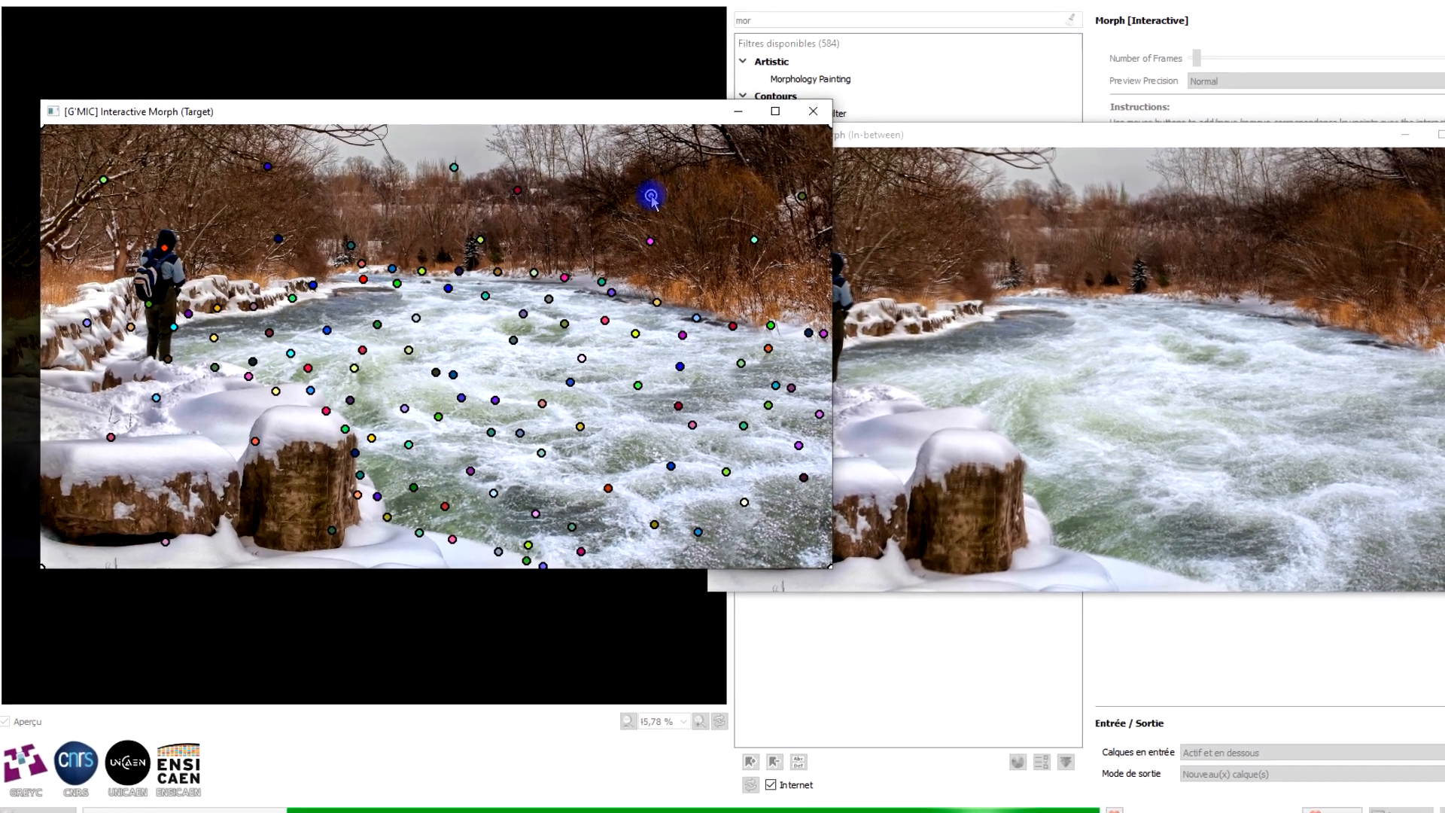
pyautogui.click(673, 195)
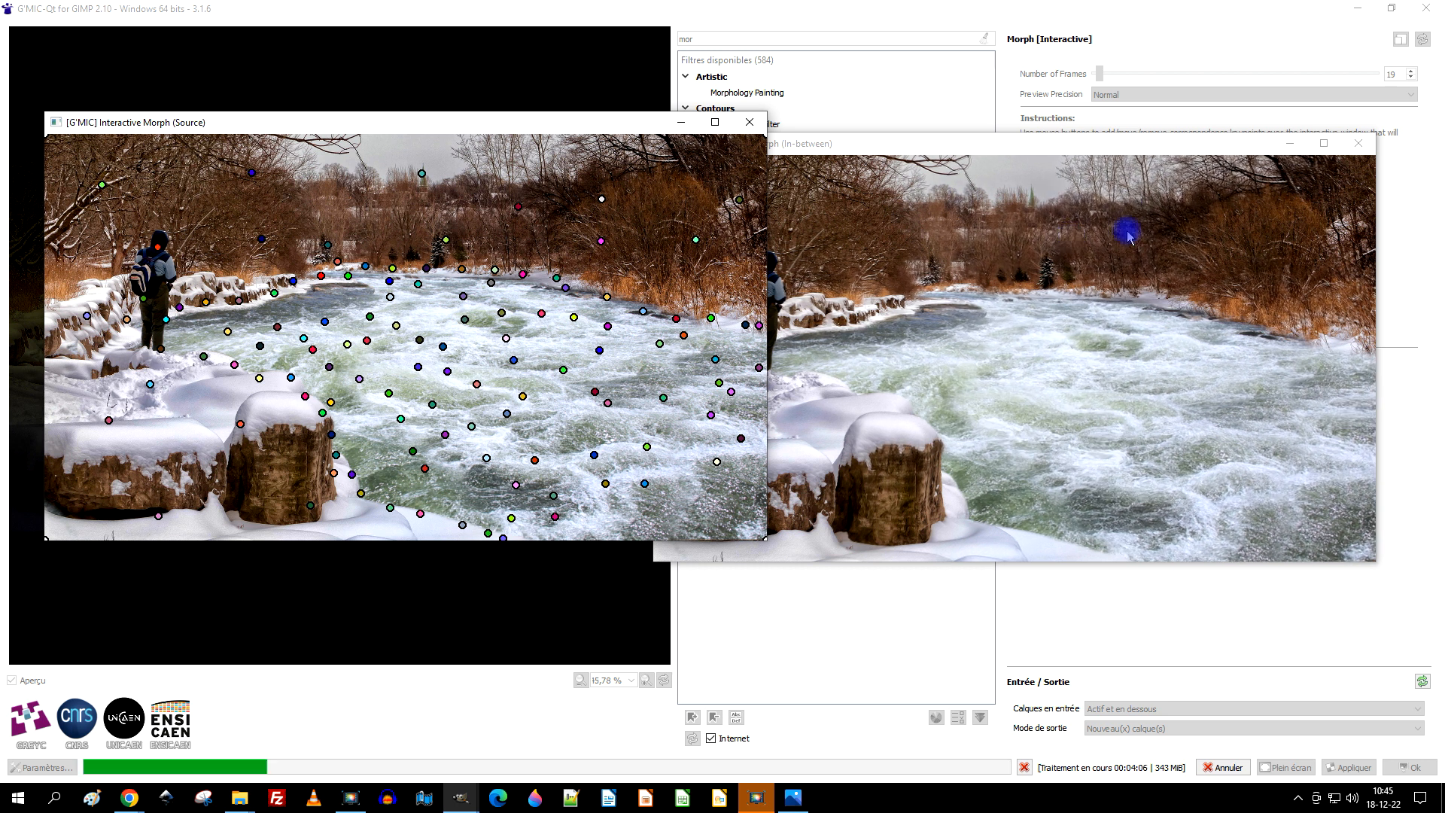
pyautogui.moveTo(525, 213)
pyautogui.mouseDown()
pyautogui.moveTo(504, 206)
pyautogui.moveTo(517, 206)
pyautogui.mouseUp()
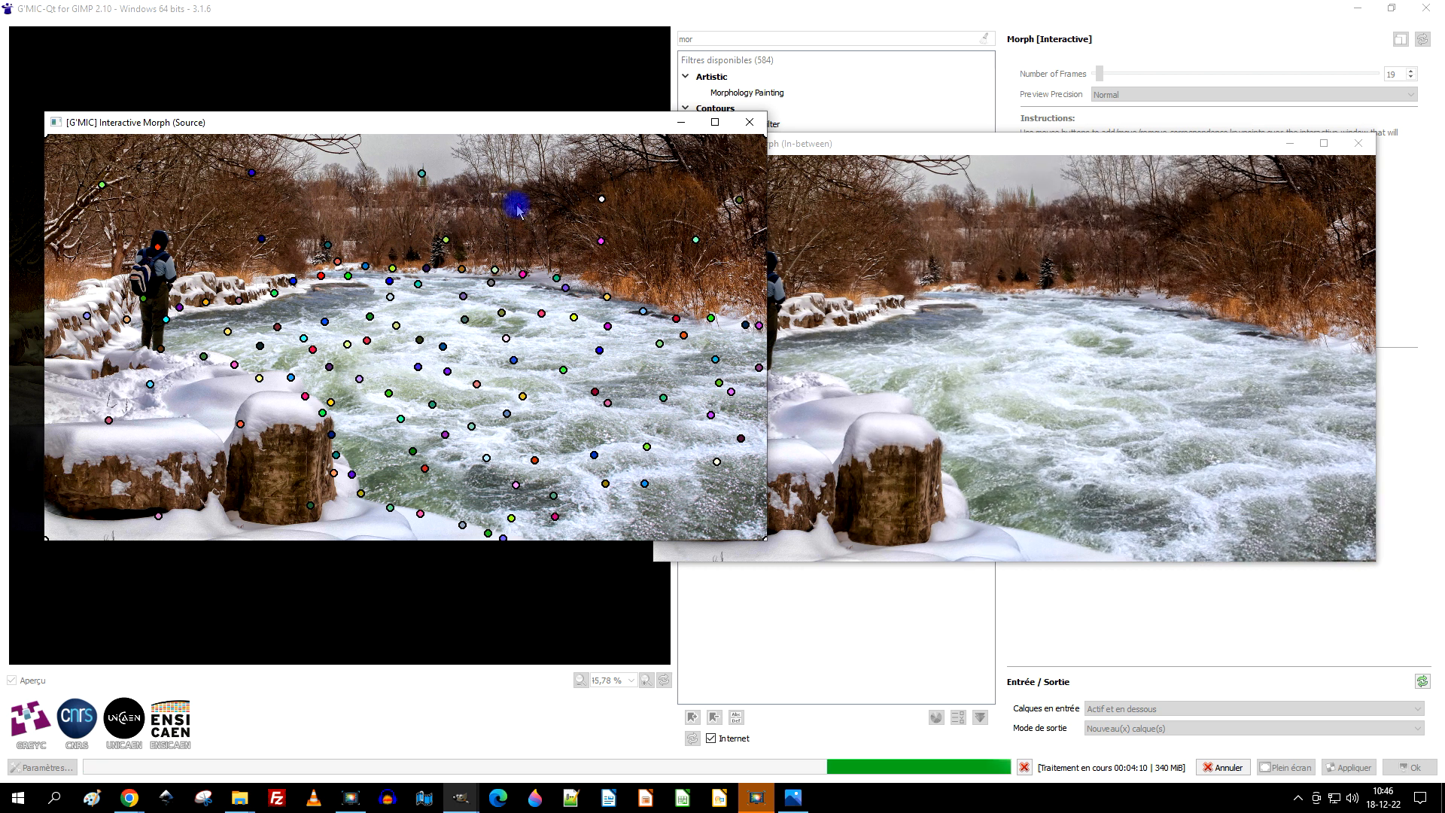
# Bring the in-between preview window forward and examine the morph of the river and its banks
pyautogui.click(606, 121)
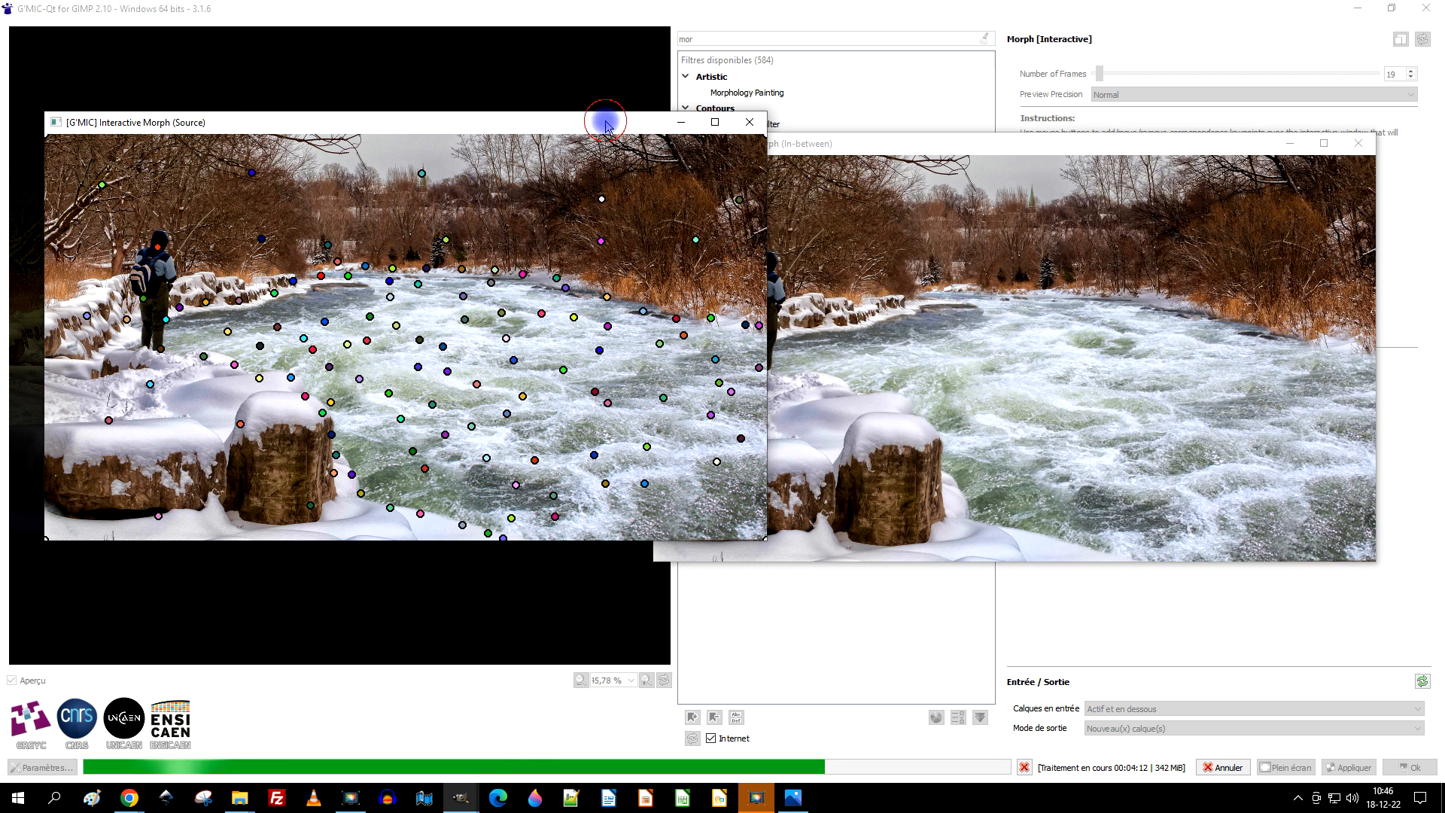
pyautogui.click(932, 144)
pyautogui.press('Return')
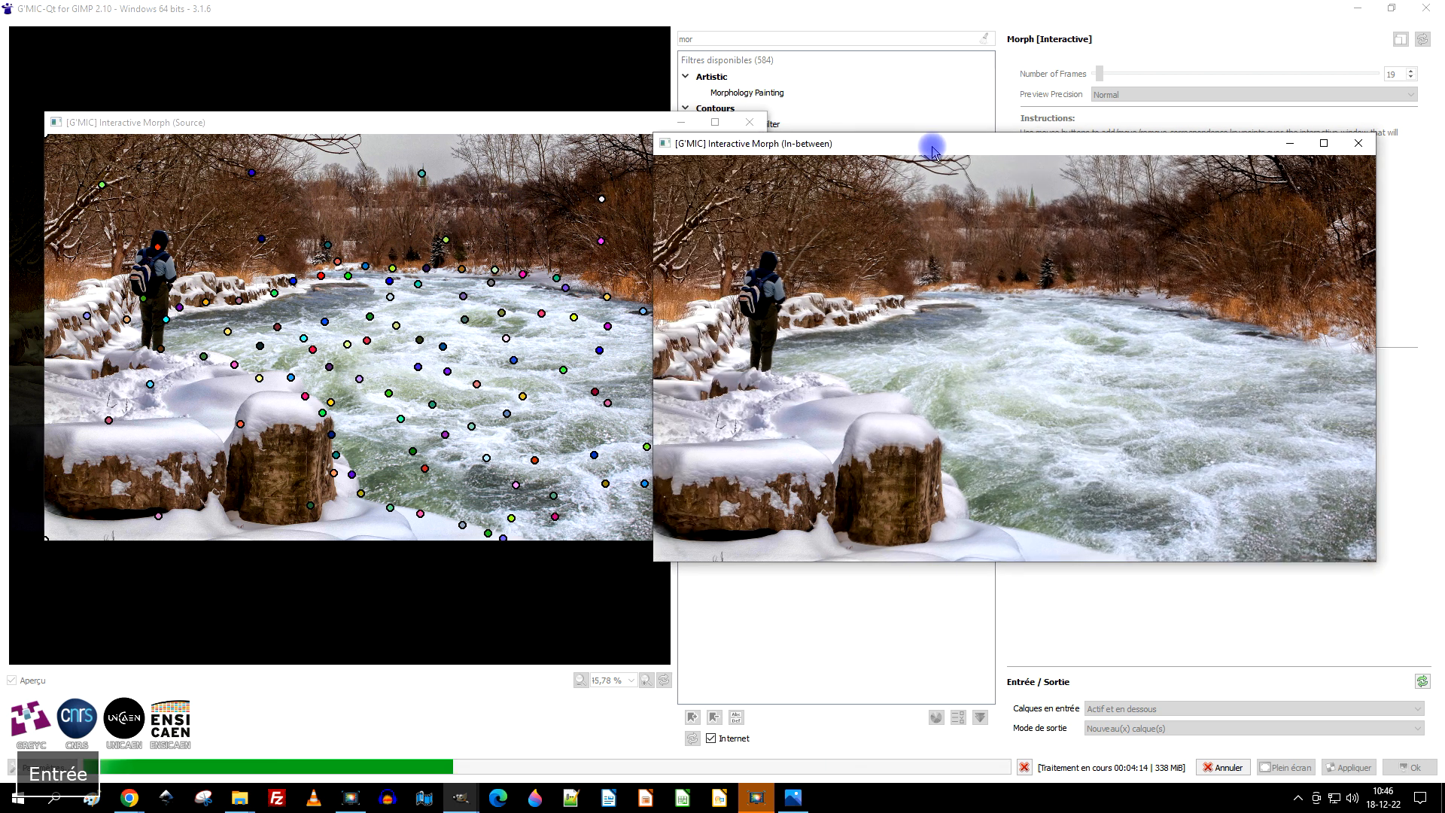
pyautogui.moveTo(985, 143)
pyautogui.mouseDown()
pyautogui.moveTo(932, 413)
pyautogui.moveTo(990, 146)
pyautogui.mouseUp()
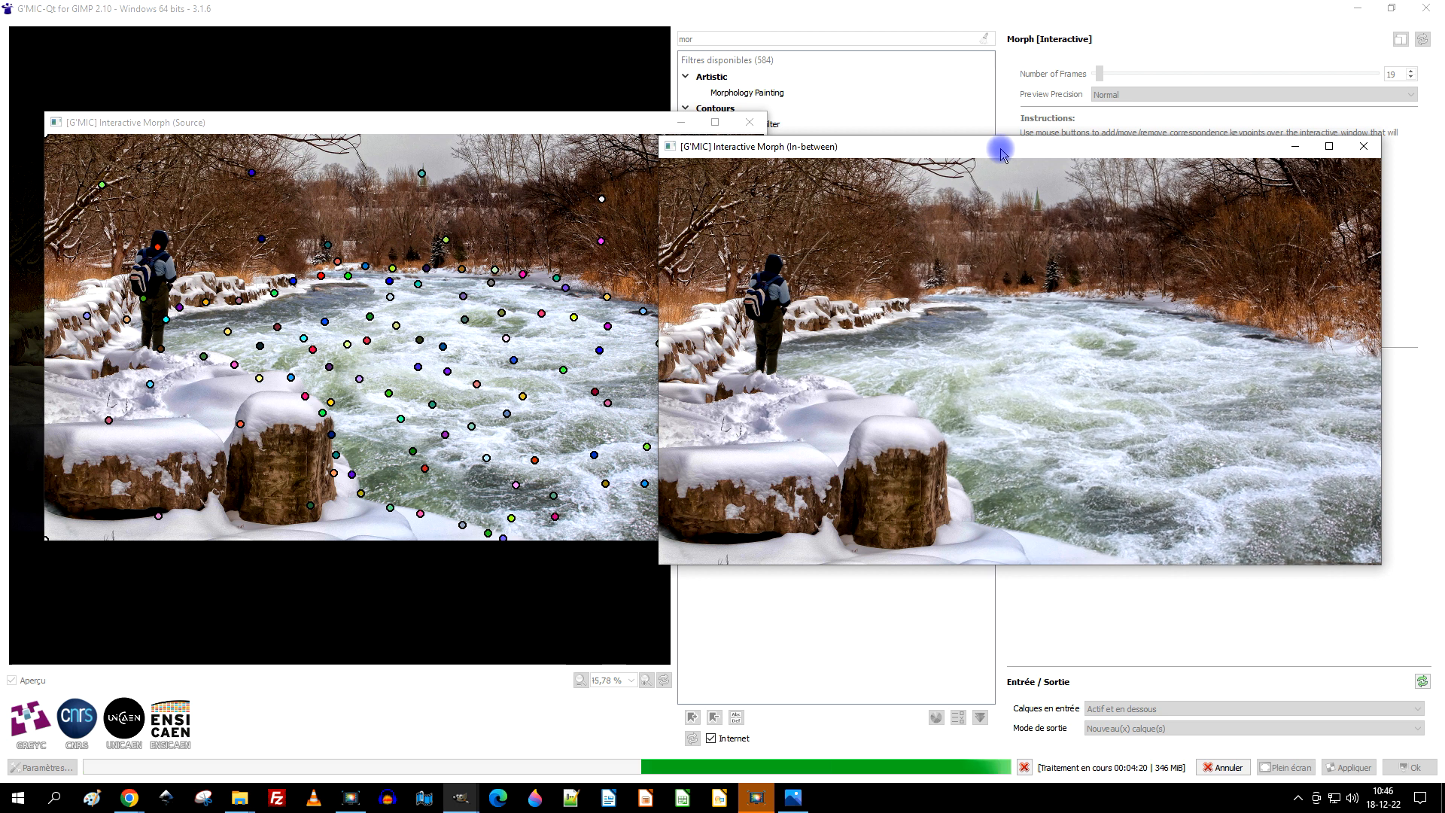
pyautogui.press('Return')
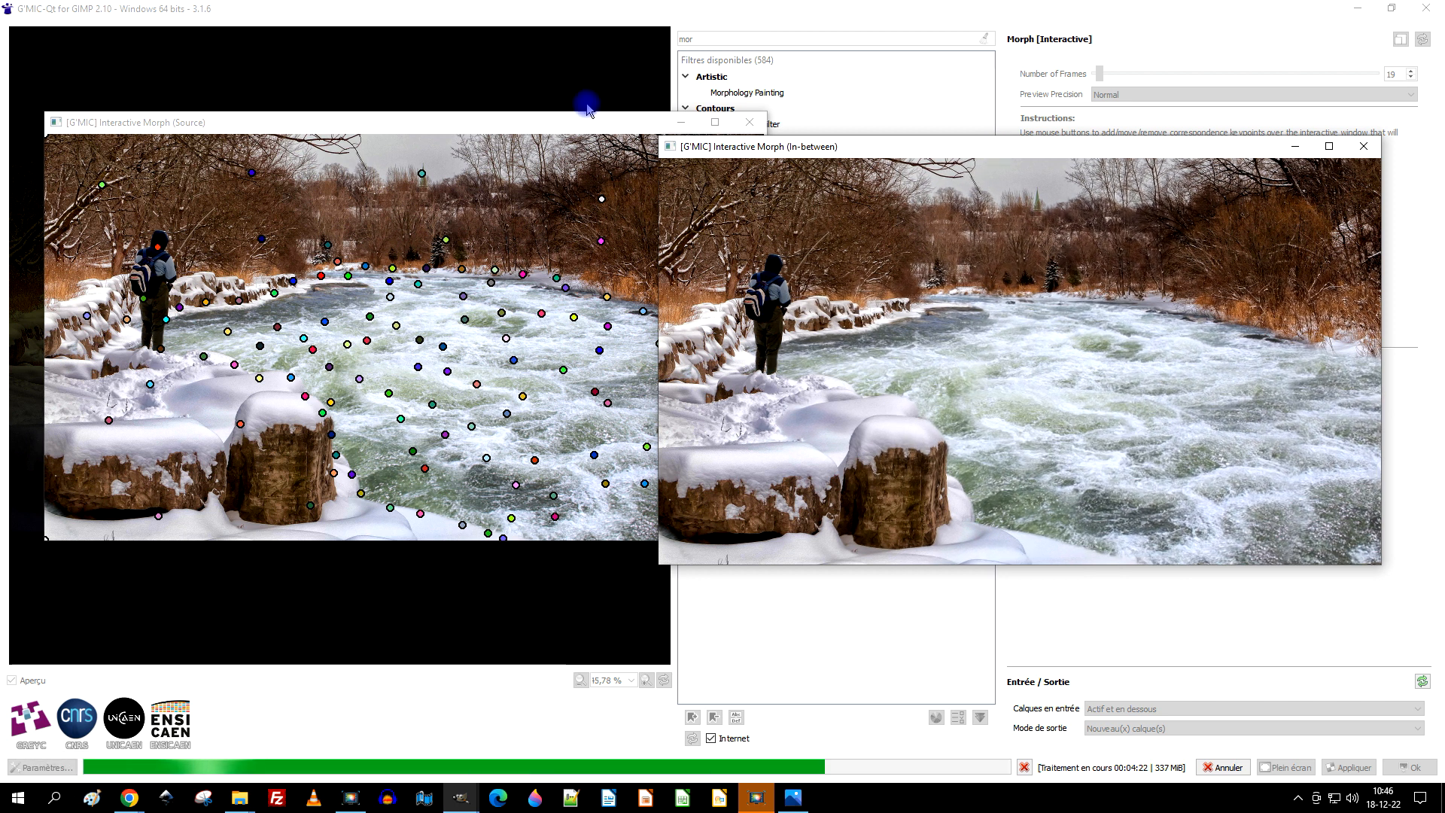
pyautogui.click(551, 121)
# Remove keypoints from the sky, far trees and right-bank bushes, and add new fixed ones across the background trees
pyautogui.moveTo(431, 183); pyautogui.dragTo(603, 243)
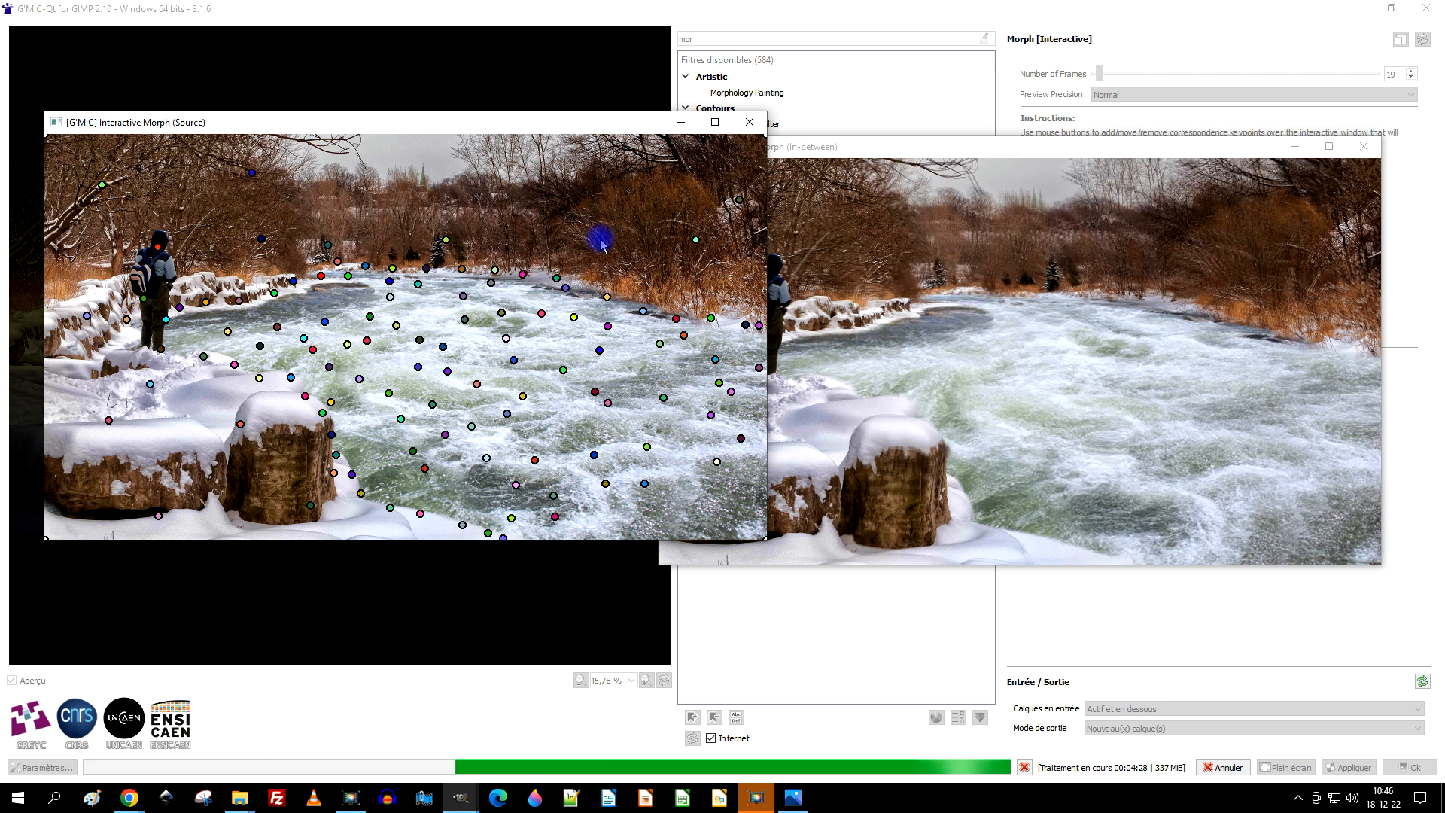
pyautogui.moveTo(446, 240); pyautogui.dragTo(468, 206)
pyautogui.press('space')
pyautogui.click(572, 197)
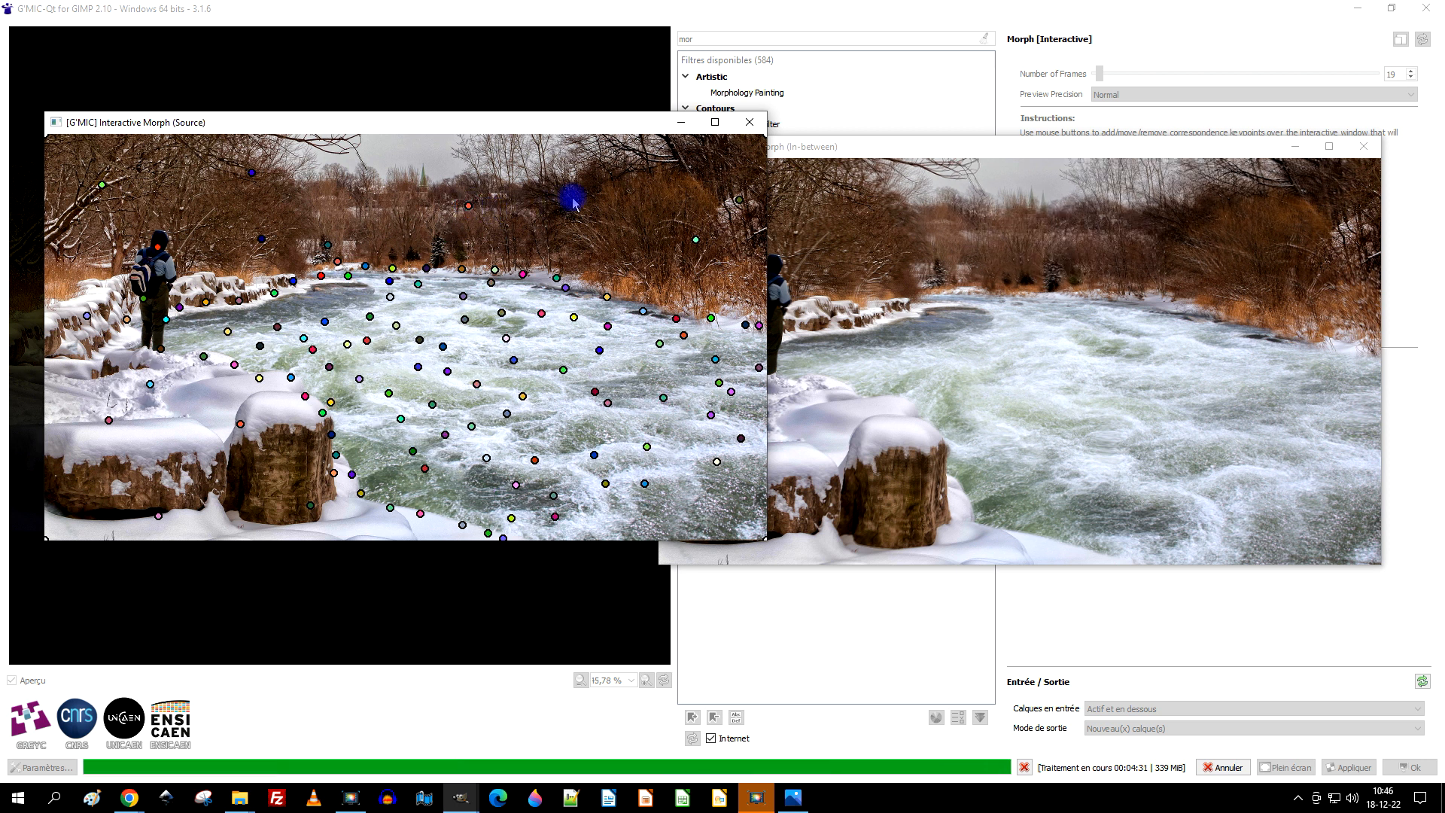
pyautogui.click(608, 230)
pyautogui.press('space')
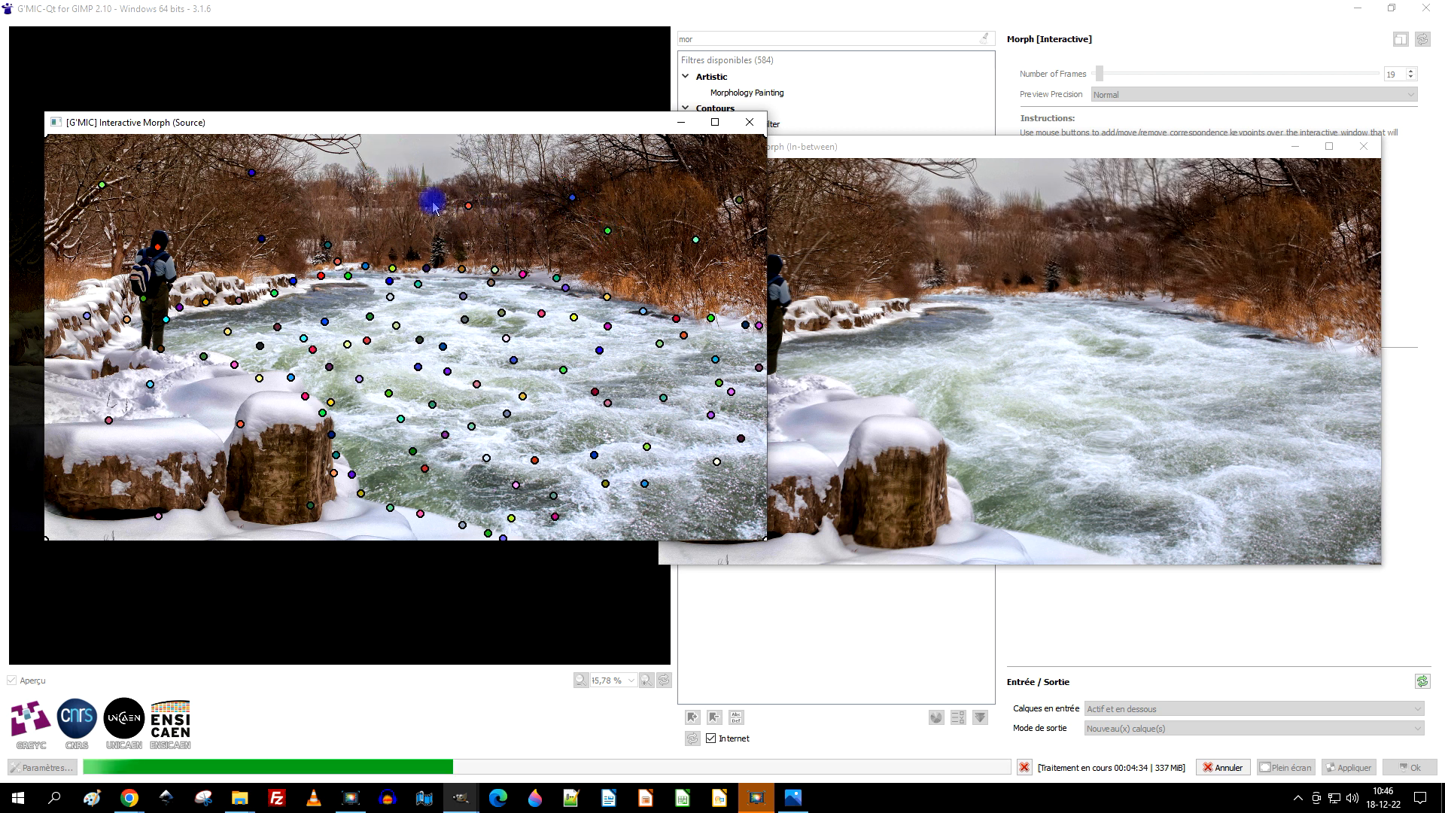
pyautogui.click(393, 182)
pyautogui.click(382, 213)
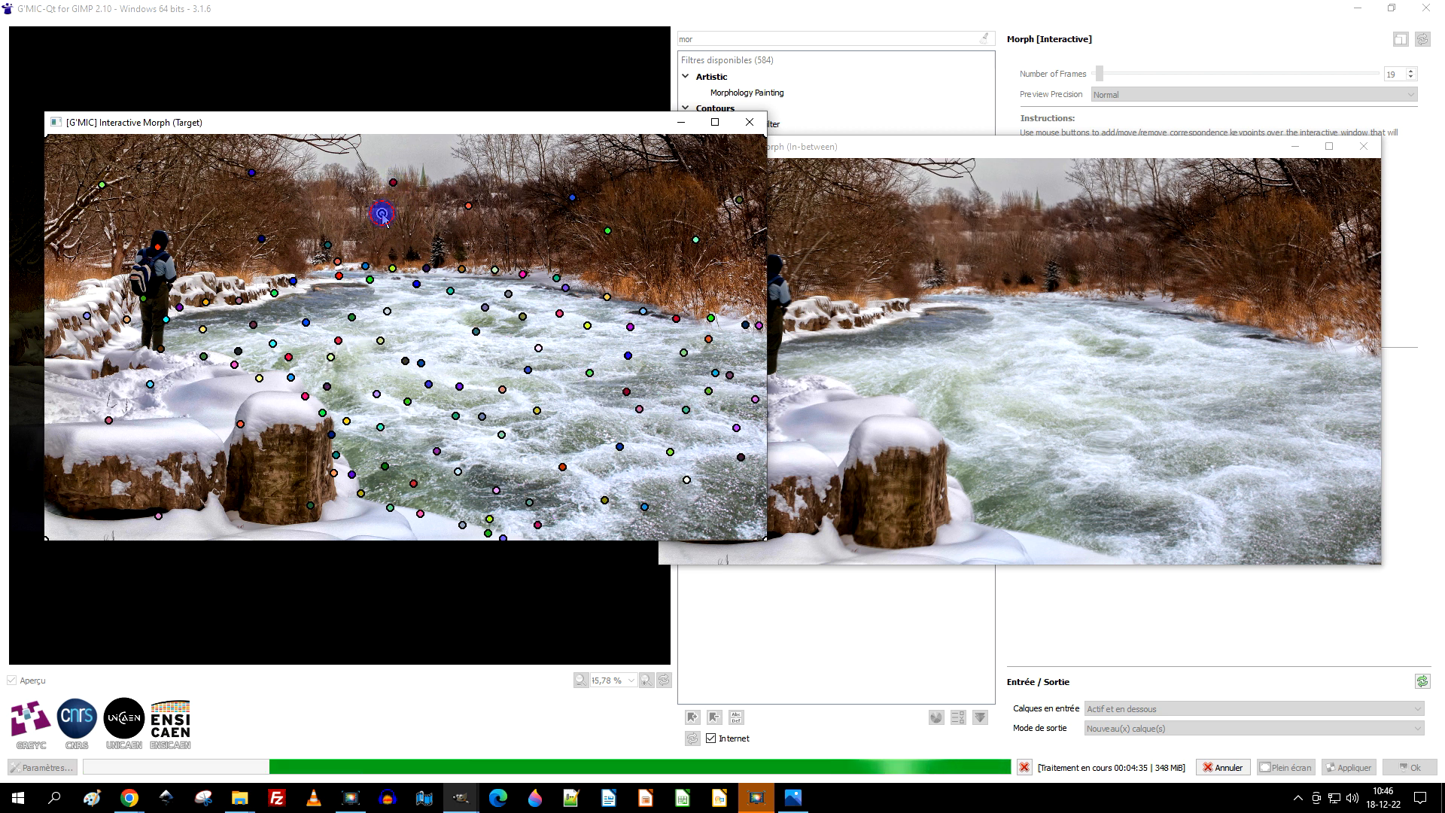
# Add fixed keypoints across the sky, the distant treetops and the bare trees behind the far shore
pyautogui.click(454, 176)
pyautogui.click(336, 176)
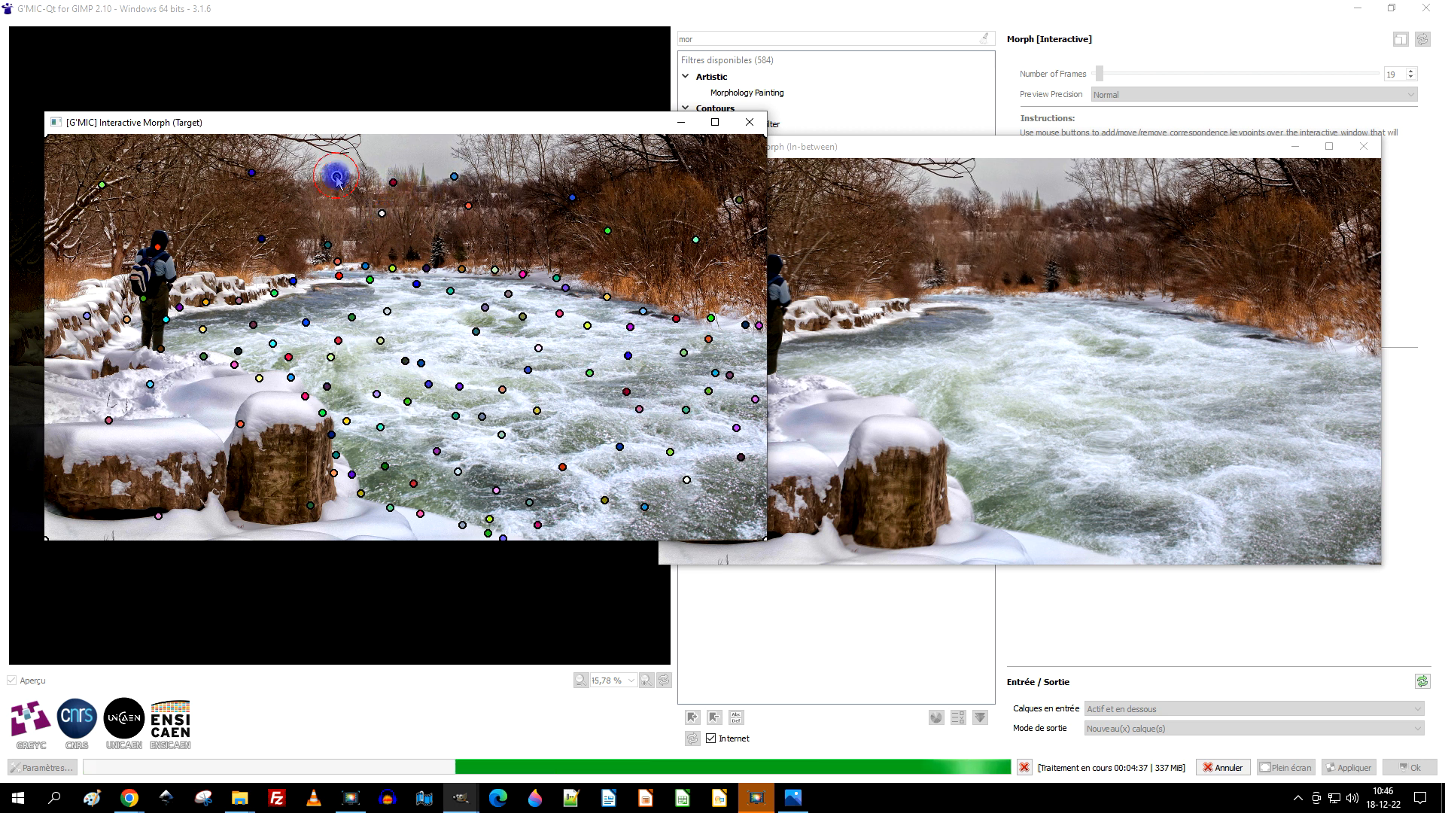
pyautogui.press('space')
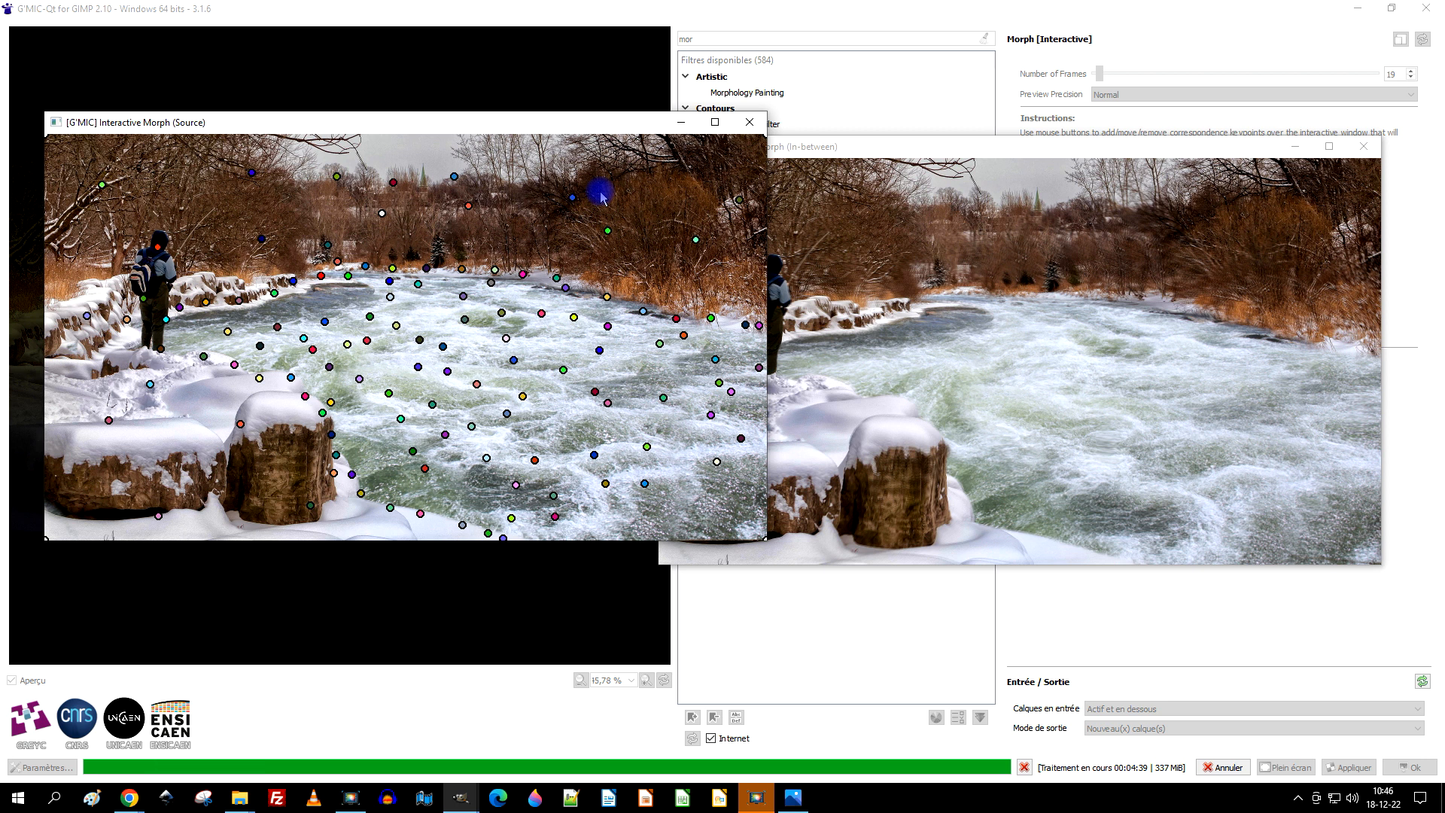
pyautogui.click(610, 162)
pyautogui.press('space')
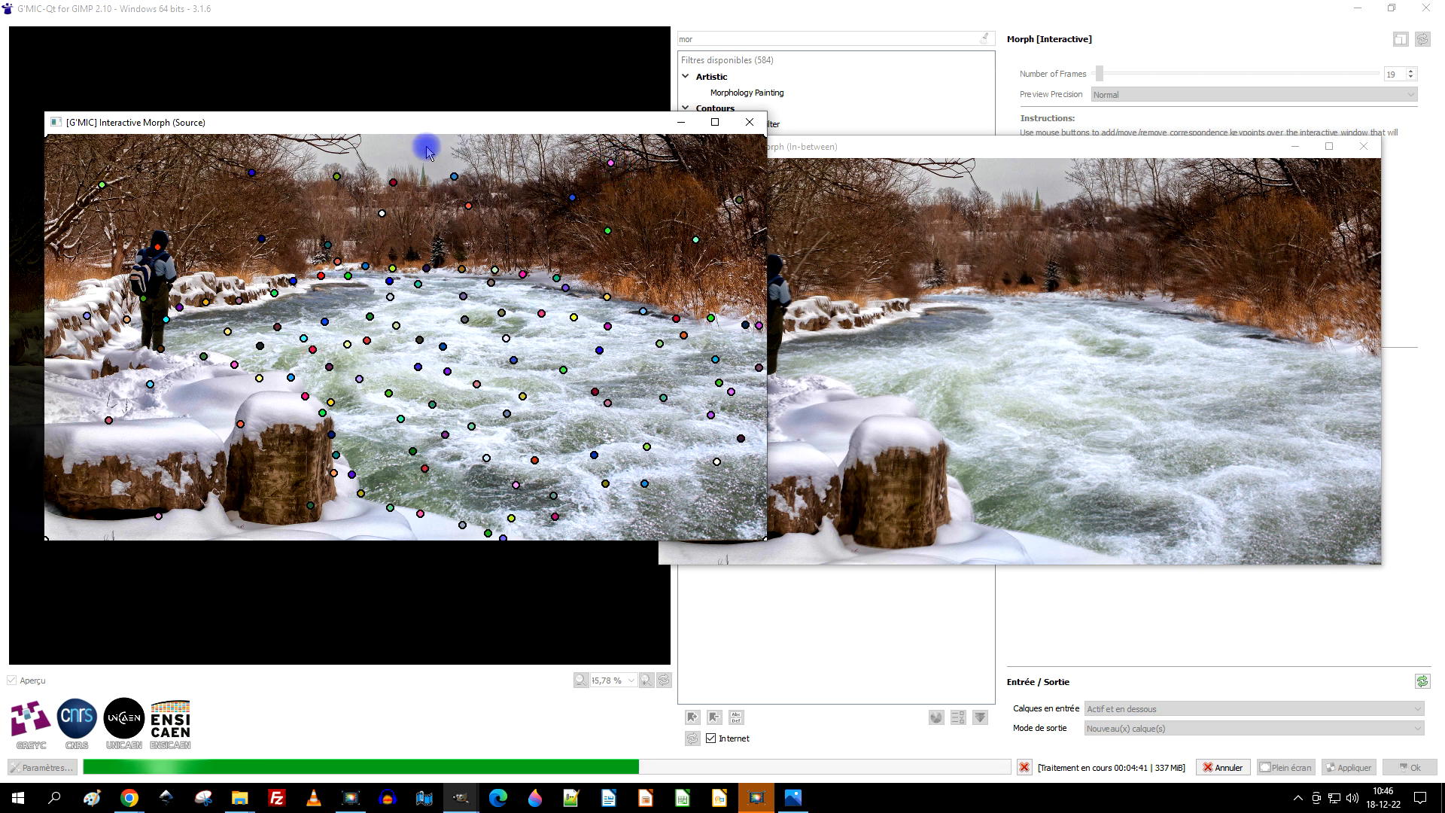
pyautogui.click(426, 146)
pyautogui.press('space')
pyautogui.click(435, 227)
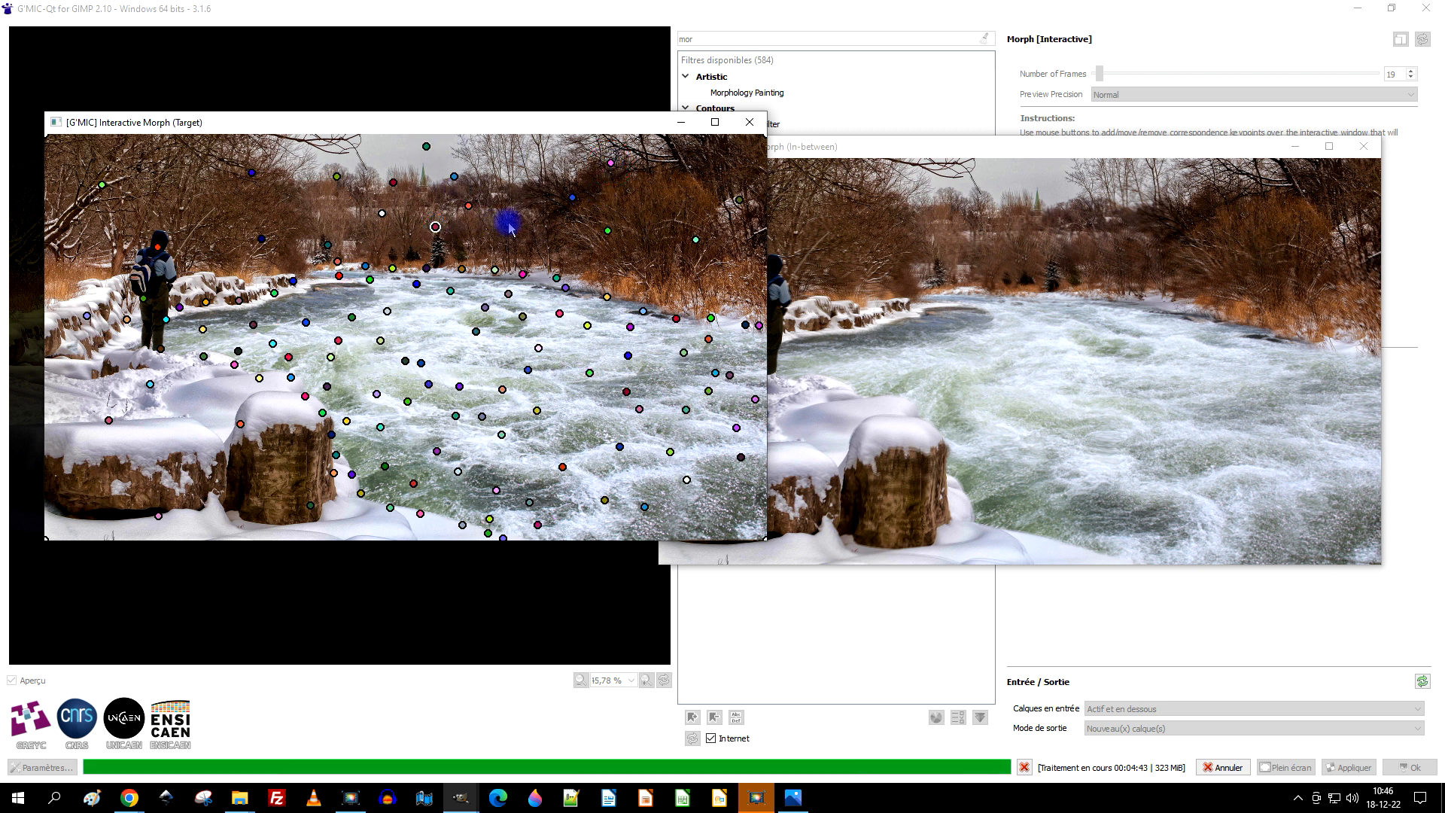
pyautogui.click(510, 223)
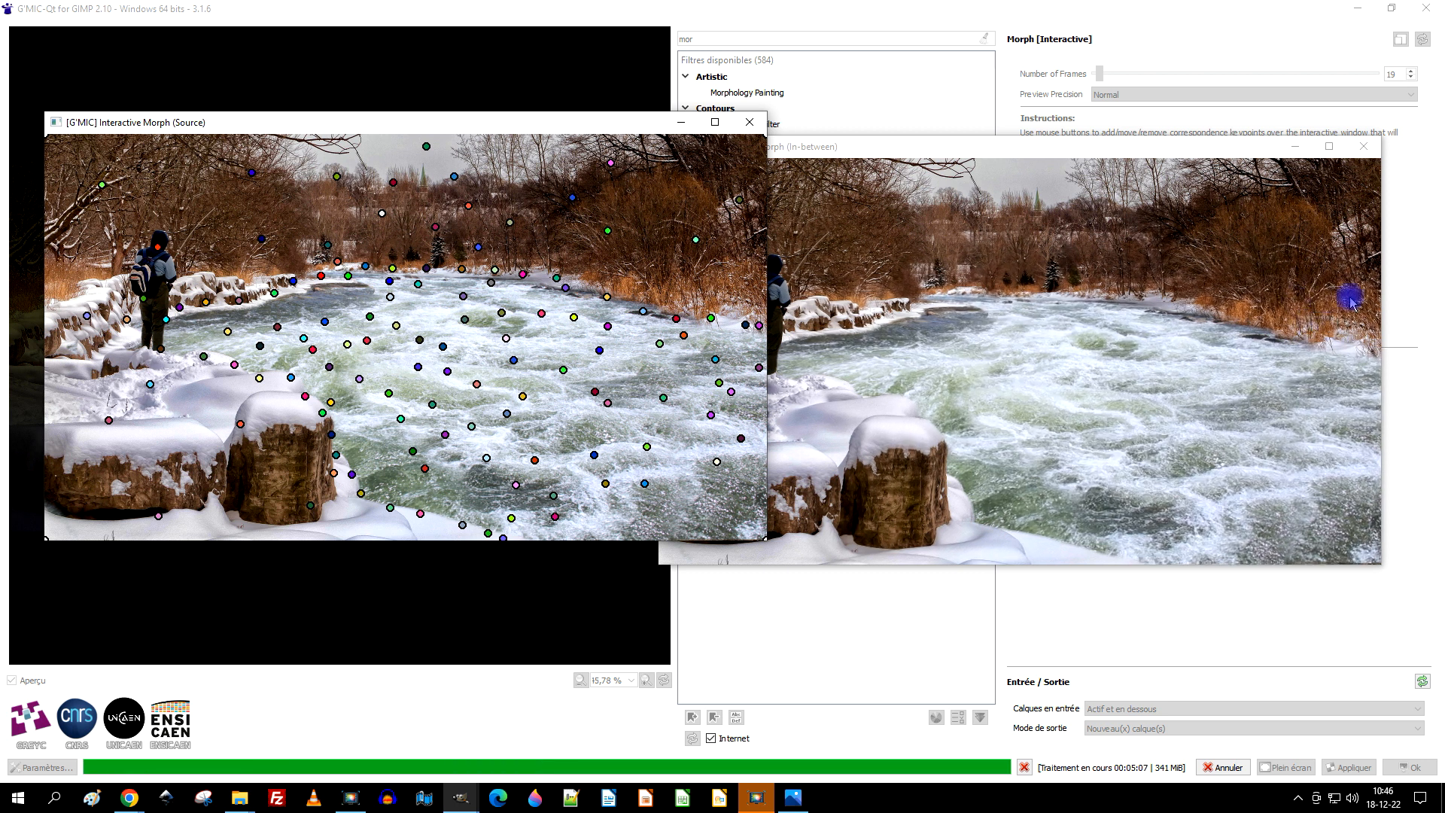
# Separate the keypoint and in-between preview windows and replay the morph preview to examine the river's motion
pyautogui.moveTo(622, 128); pyautogui.dragTo(645, 58)
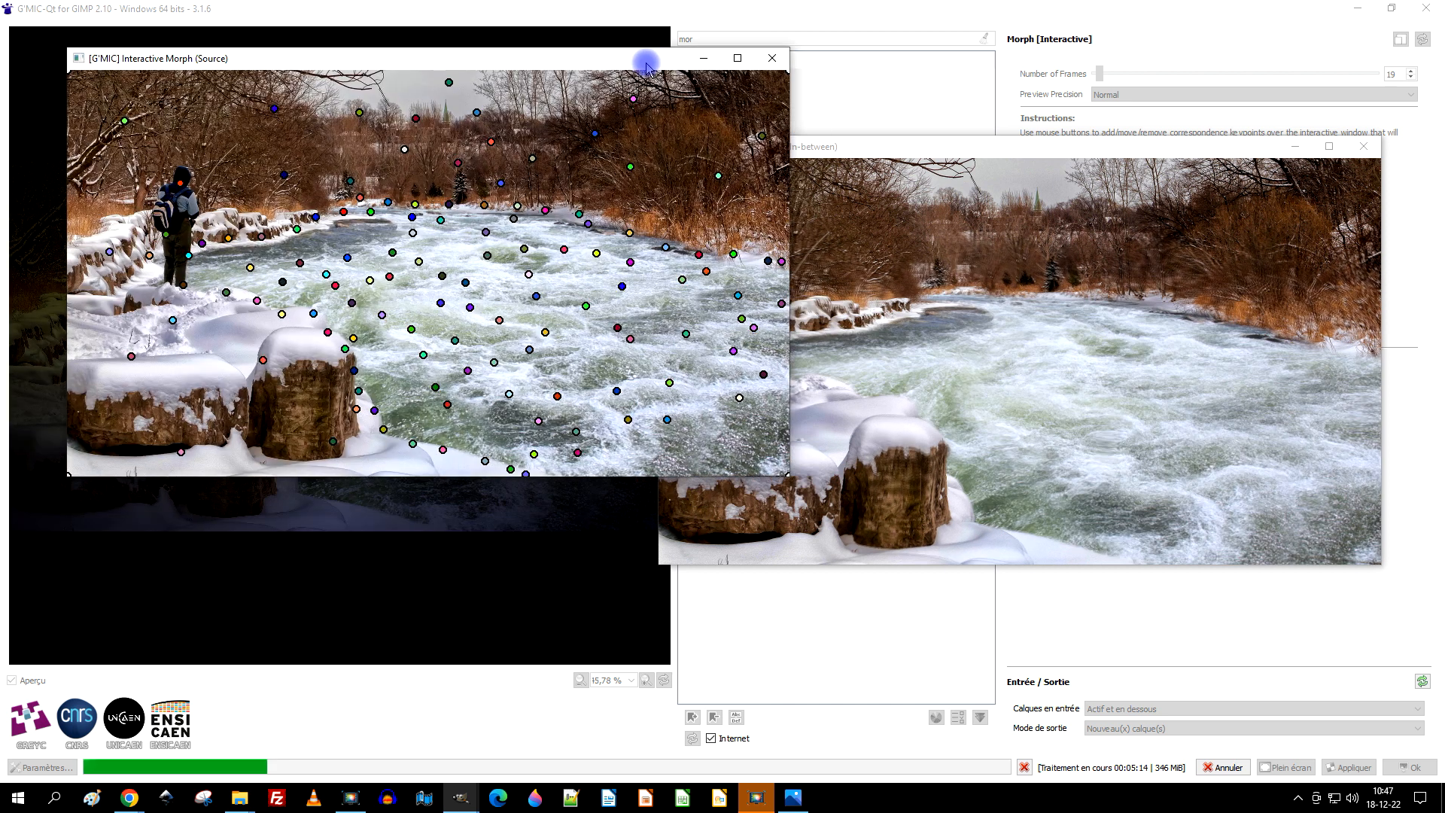
pyautogui.click(1126, 153)
pyautogui.press('Return')
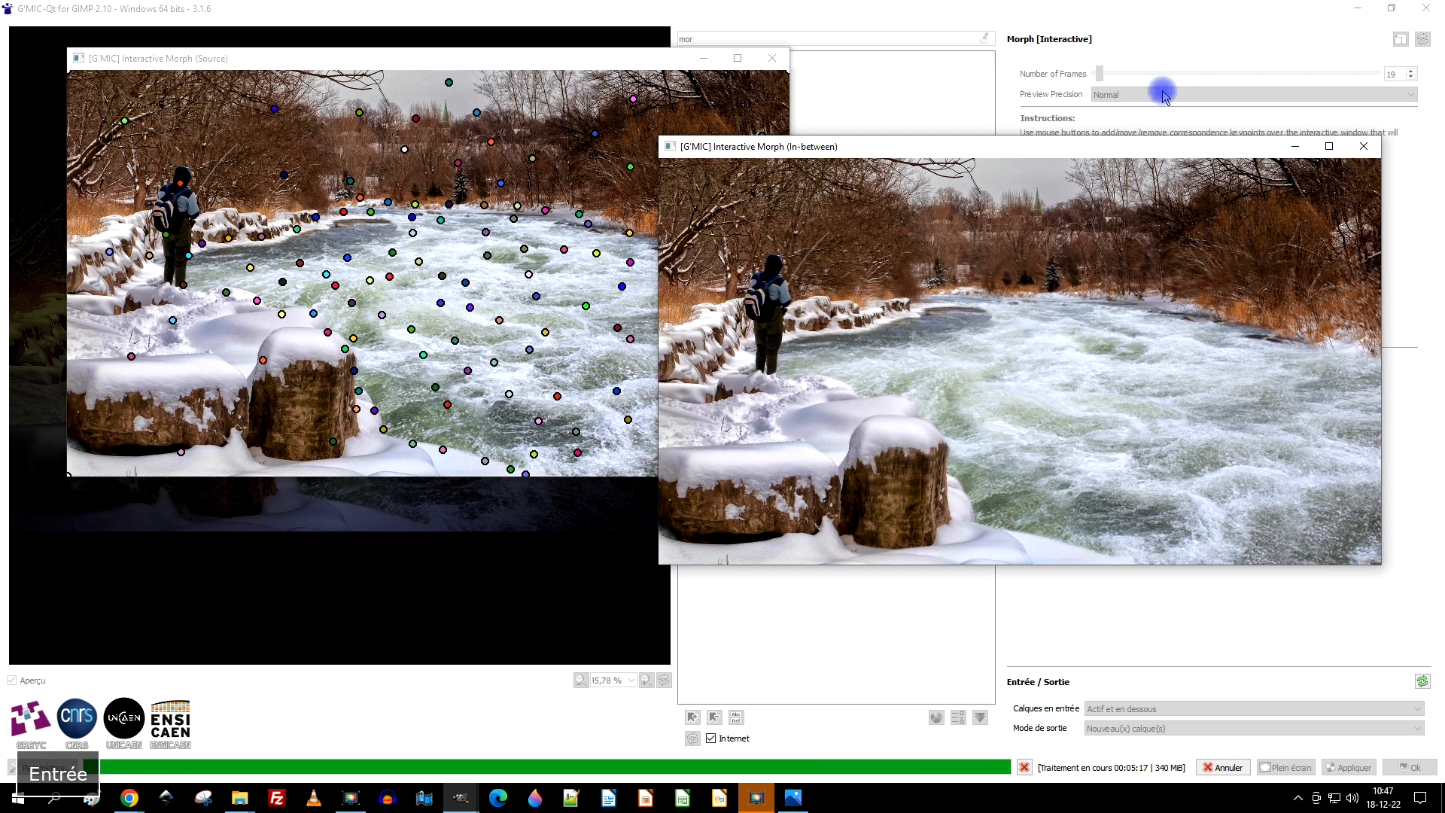
pyautogui.moveTo(1050, 150); pyautogui.dragTo(1069, 140)
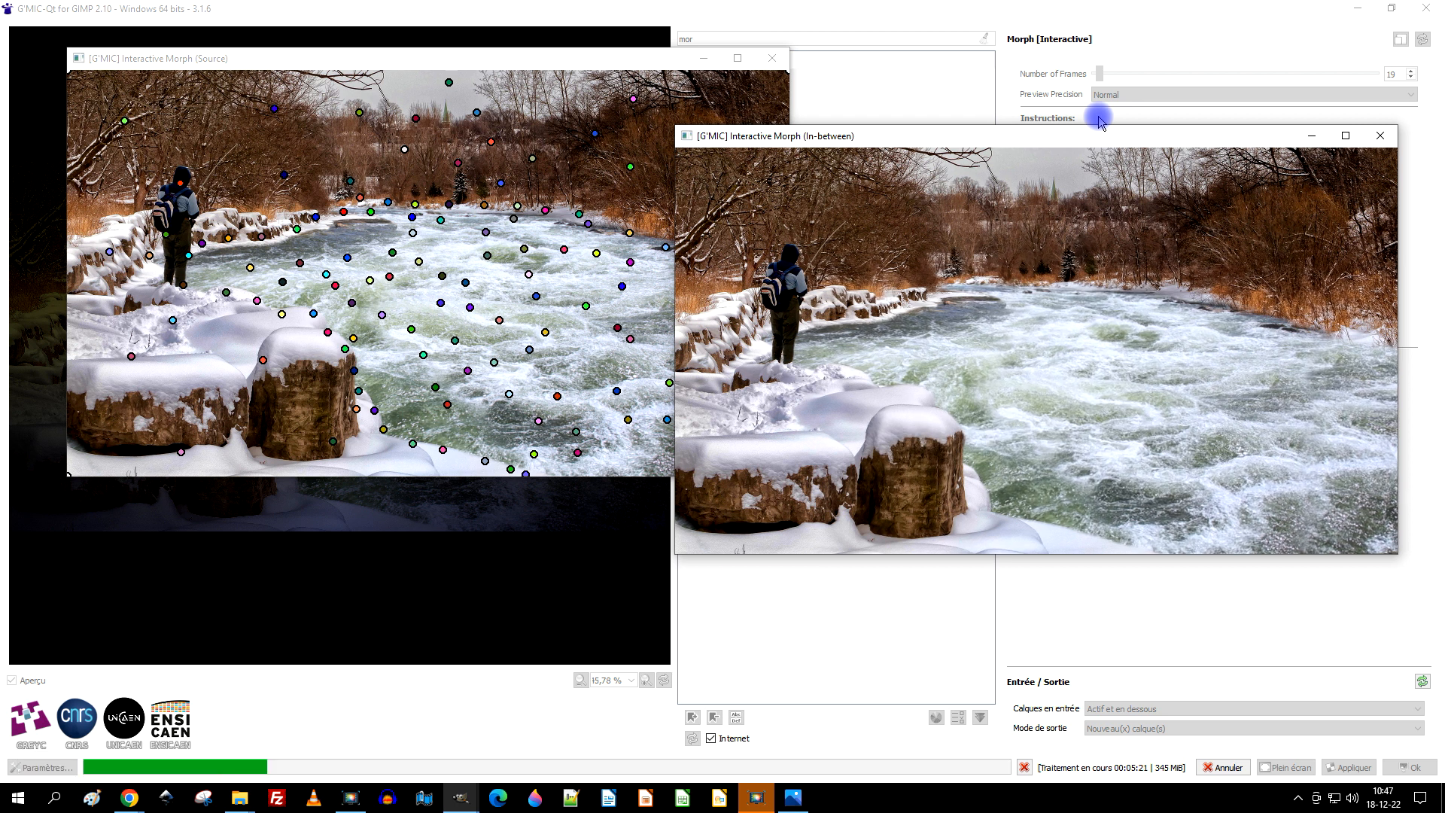
pyautogui.moveTo(1068, 136); pyautogui.dragTo(1033, 150)
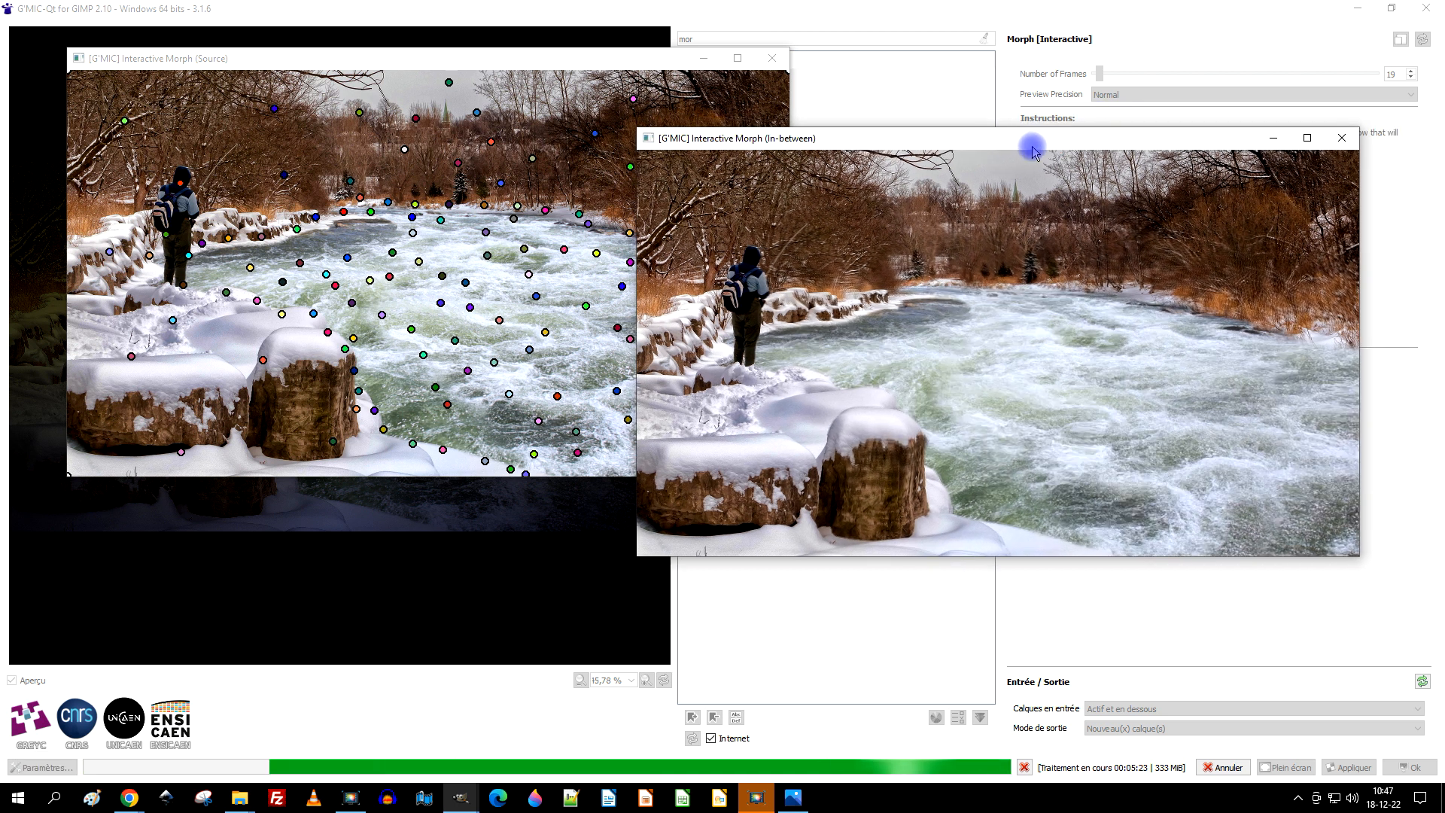
pyautogui.press('Return')
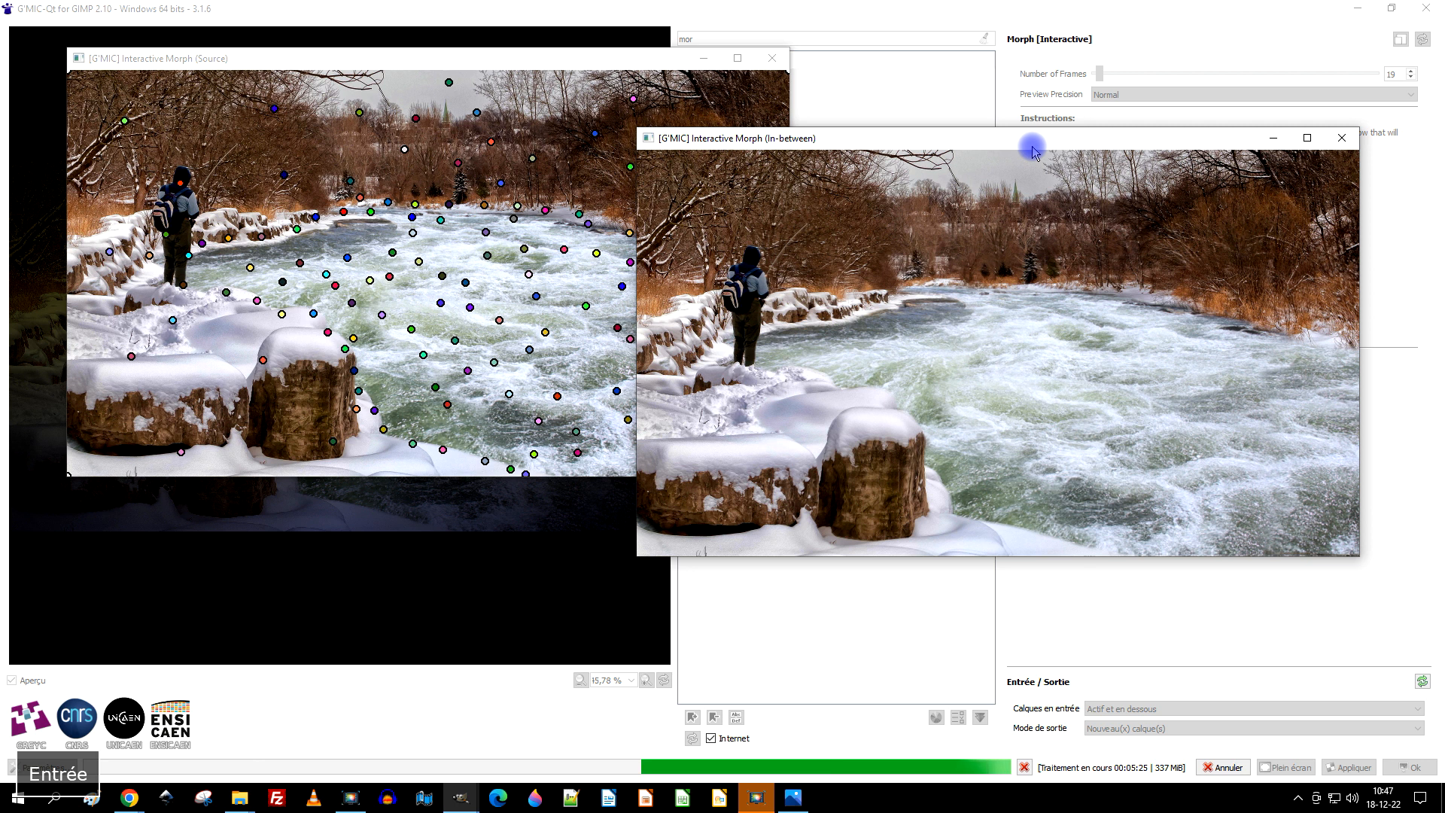
# Remove the two keypoints on the far shoreline beside the small snowy fir tree
pyautogui.click(535, 62)
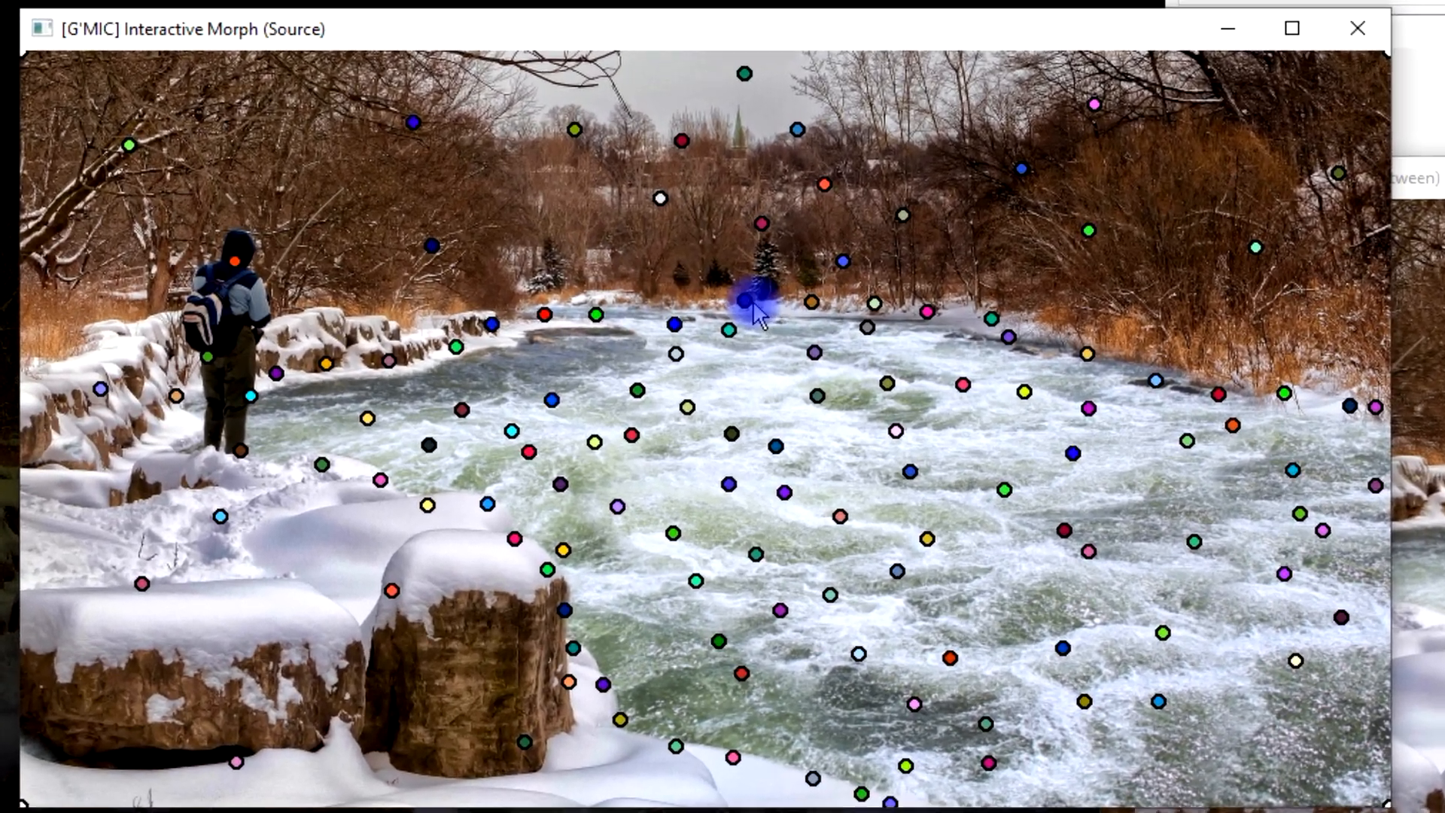
pyautogui.rightClick(749, 300)
pyautogui.rightClick(814, 302)
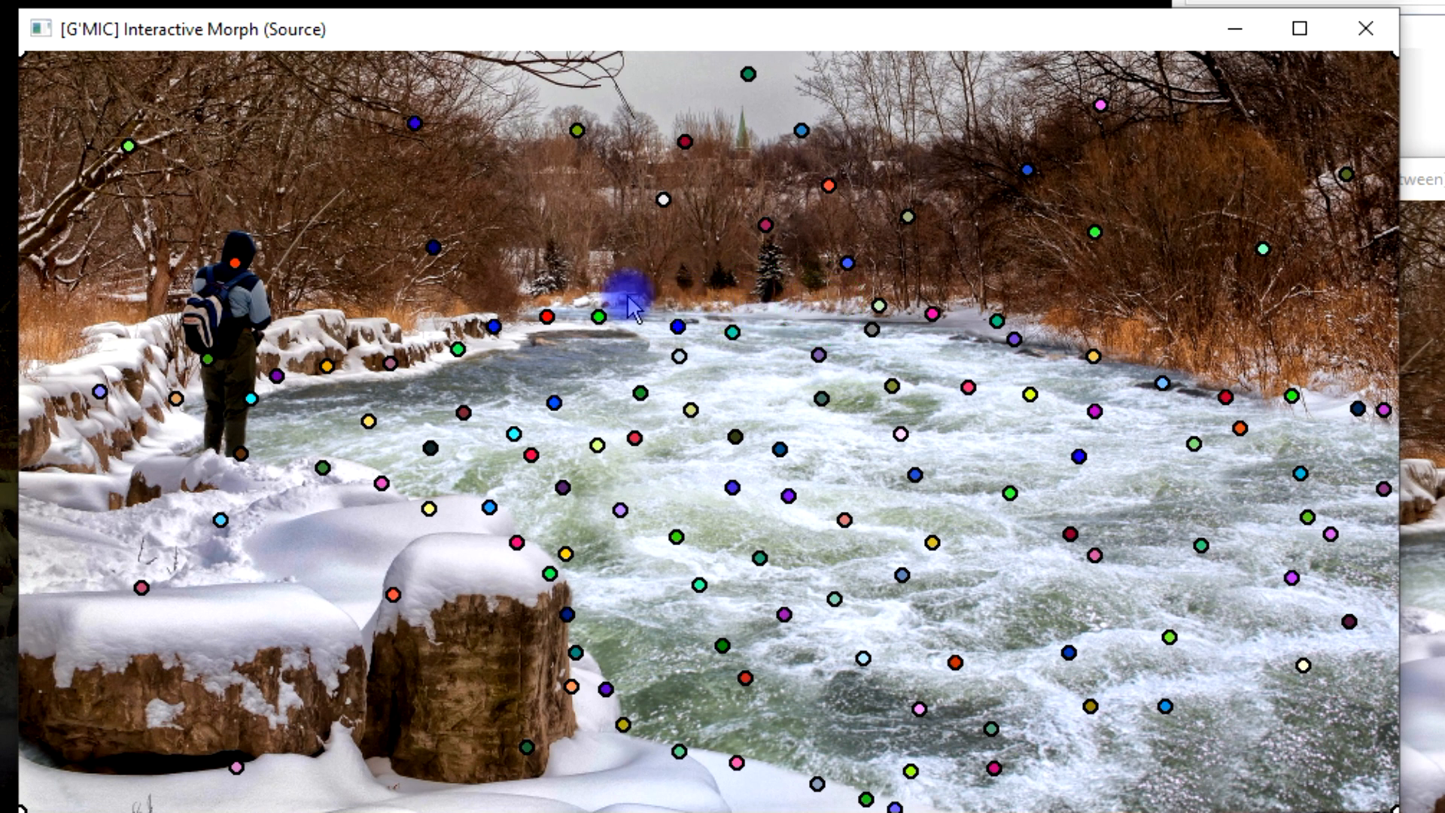
# Add a row of six fixed keypoints along the far shoreline, from the small fir trees at its left end to the river's centre
pyautogui.click(556, 297)
pyautogui.press('space')
pyautogui.moveTo(555, 296); pyautogui.dragTo(650, 292)
pyautogui.press('space')
pyautogui.click(653, 290)
pyautogui.click(717, 296)
pyautogui.click(771, 299)
pyautogui.click(834, 308)
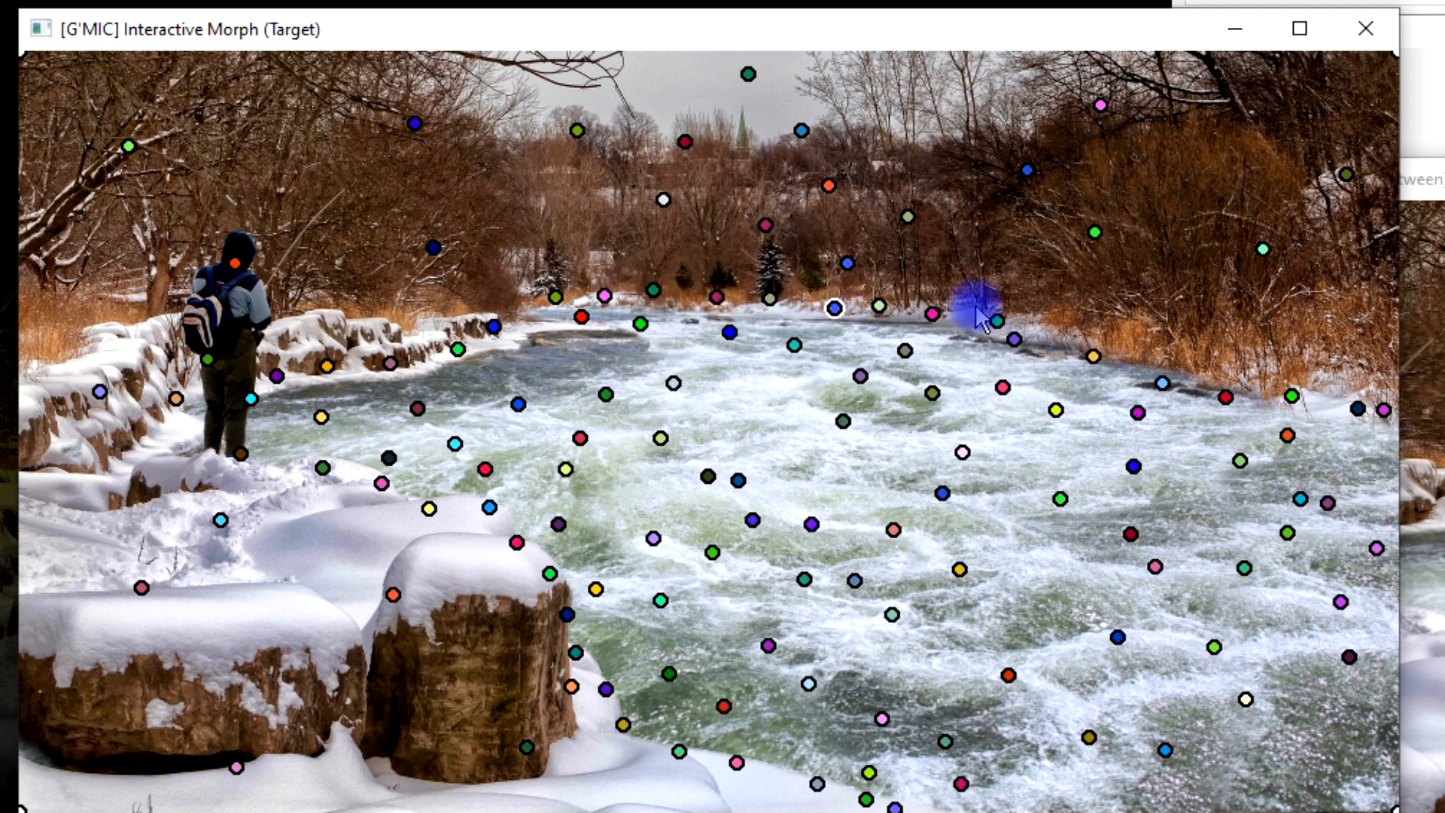
# Add five keypoints in the foreground rapids of the photo's lower right, shifting each one downstream in the target image
pyautogui.click(1267, 680)
pyautogui.moveTo(1267, 679); pyautogui.dragTo(1350, 782)
pyautogui.press('space')
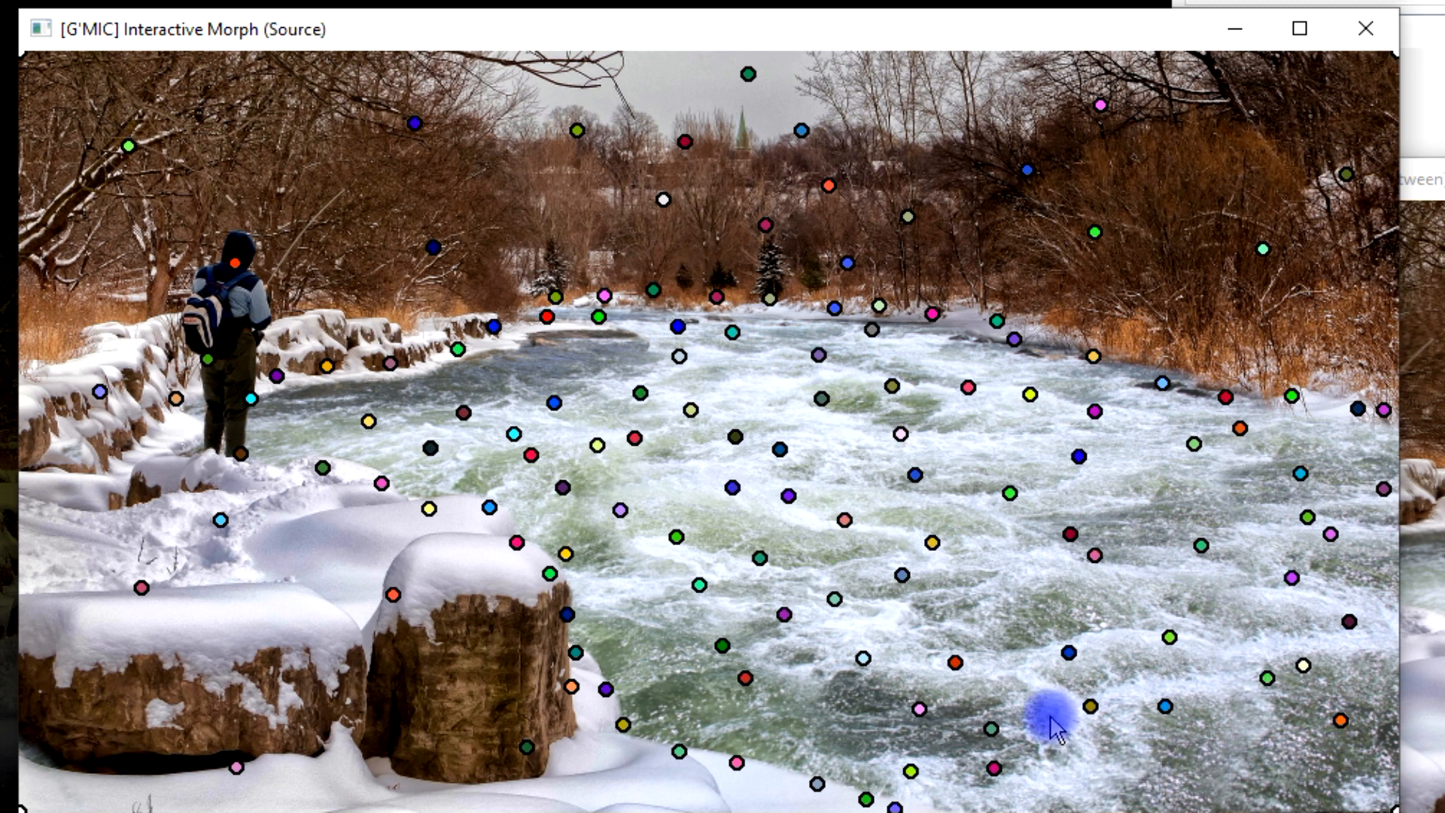
pyautogui.press('space')
pyautogui.moveTo(1052, 716); pyautogui.dragTo(1061, 784)
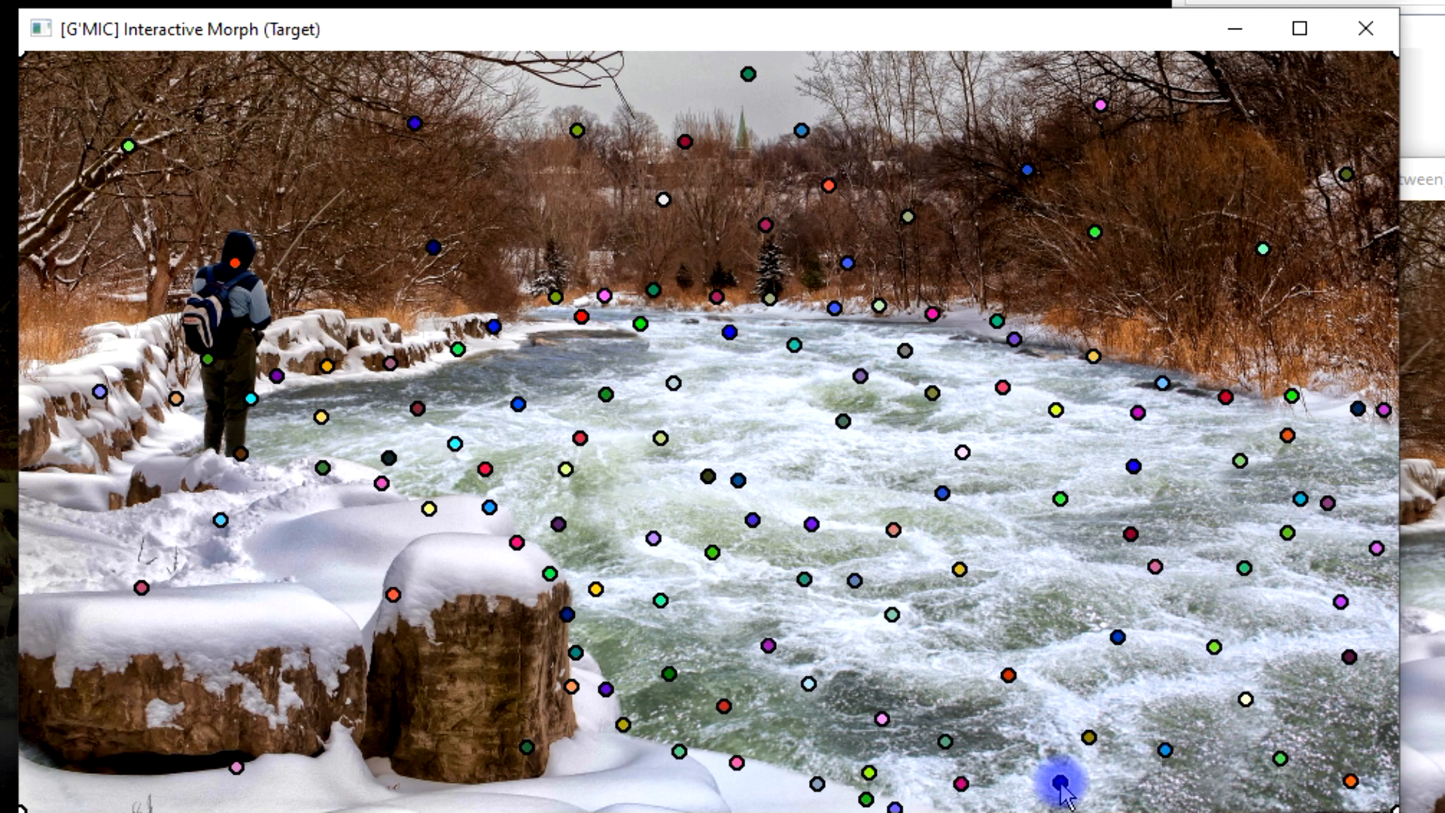
pyautogui.press('space')
pyautogui.moveTo(1269, 751); pyautogui.dragTo(1306, 797)
pyautogui.press('space')
pyautogui.moveTo(1360, 719); pyautogui.dragTo(1382, 787)
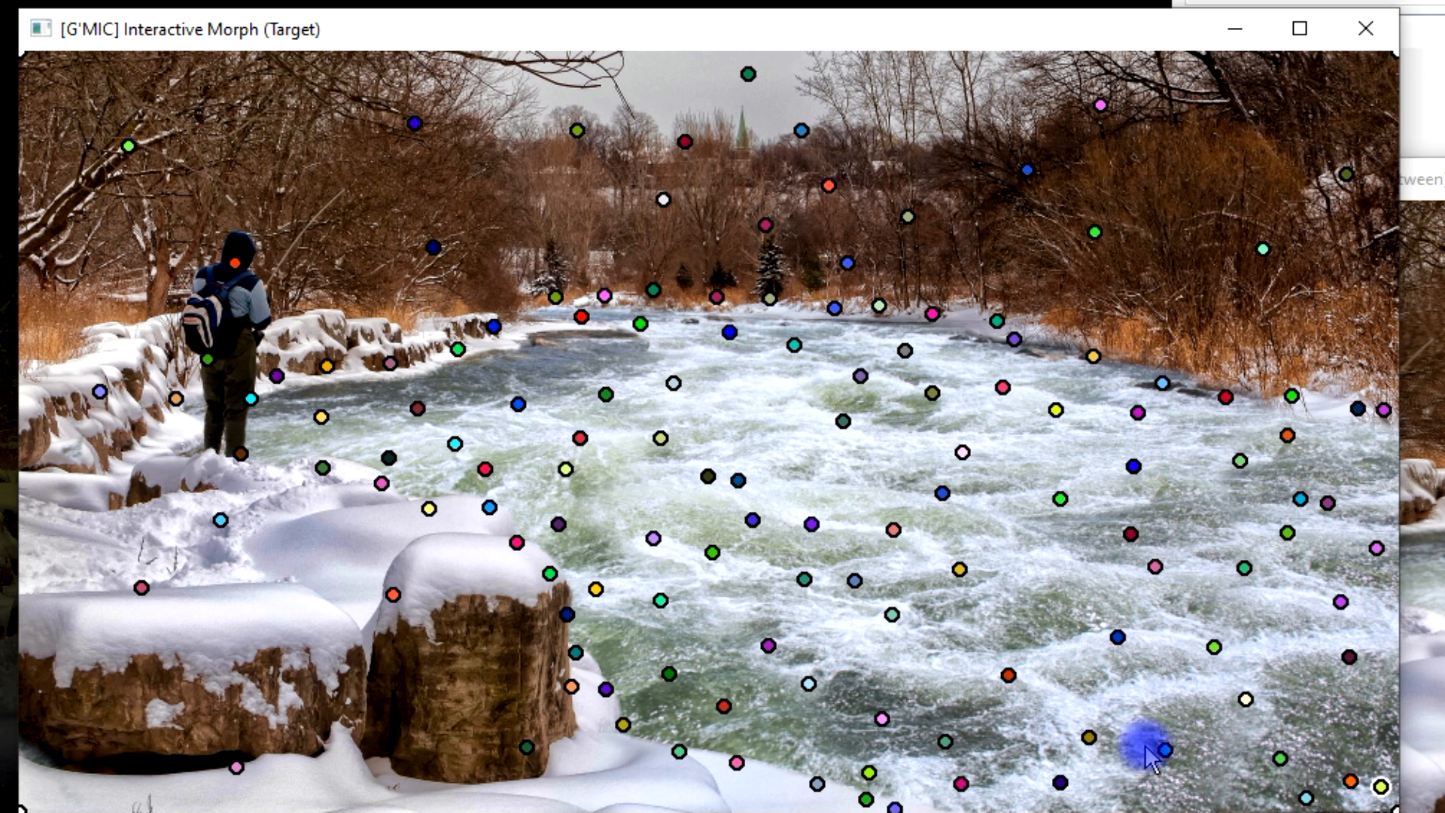
# Add one slightly shifted keypoint in the central rapids and close the interactive morph window to generate the frames
pyautogui.press('space')
pyautogui.moveTo(1000, 592); pyautogui.dragTo(995, 622)
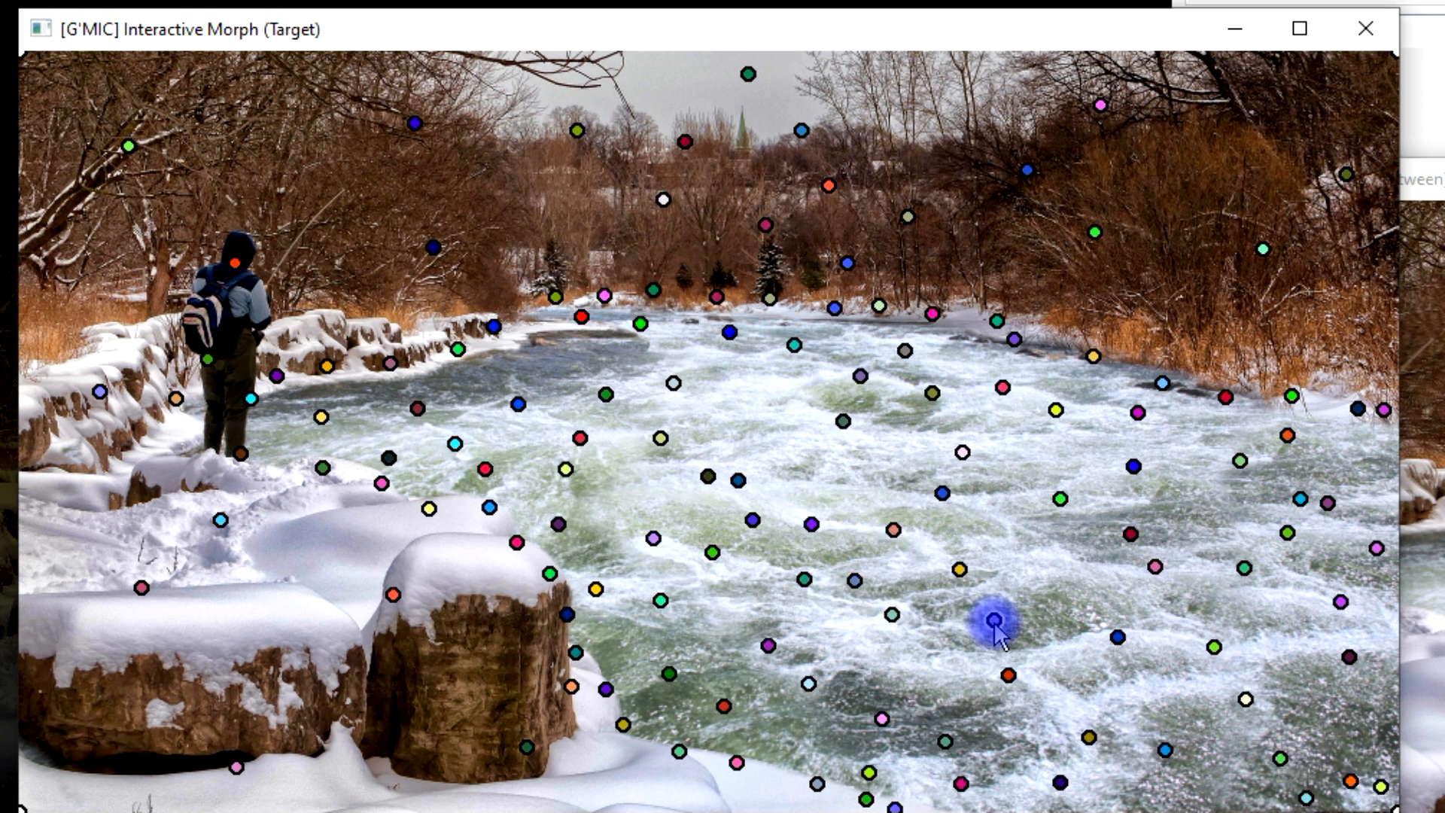
pyautogui.press('space')
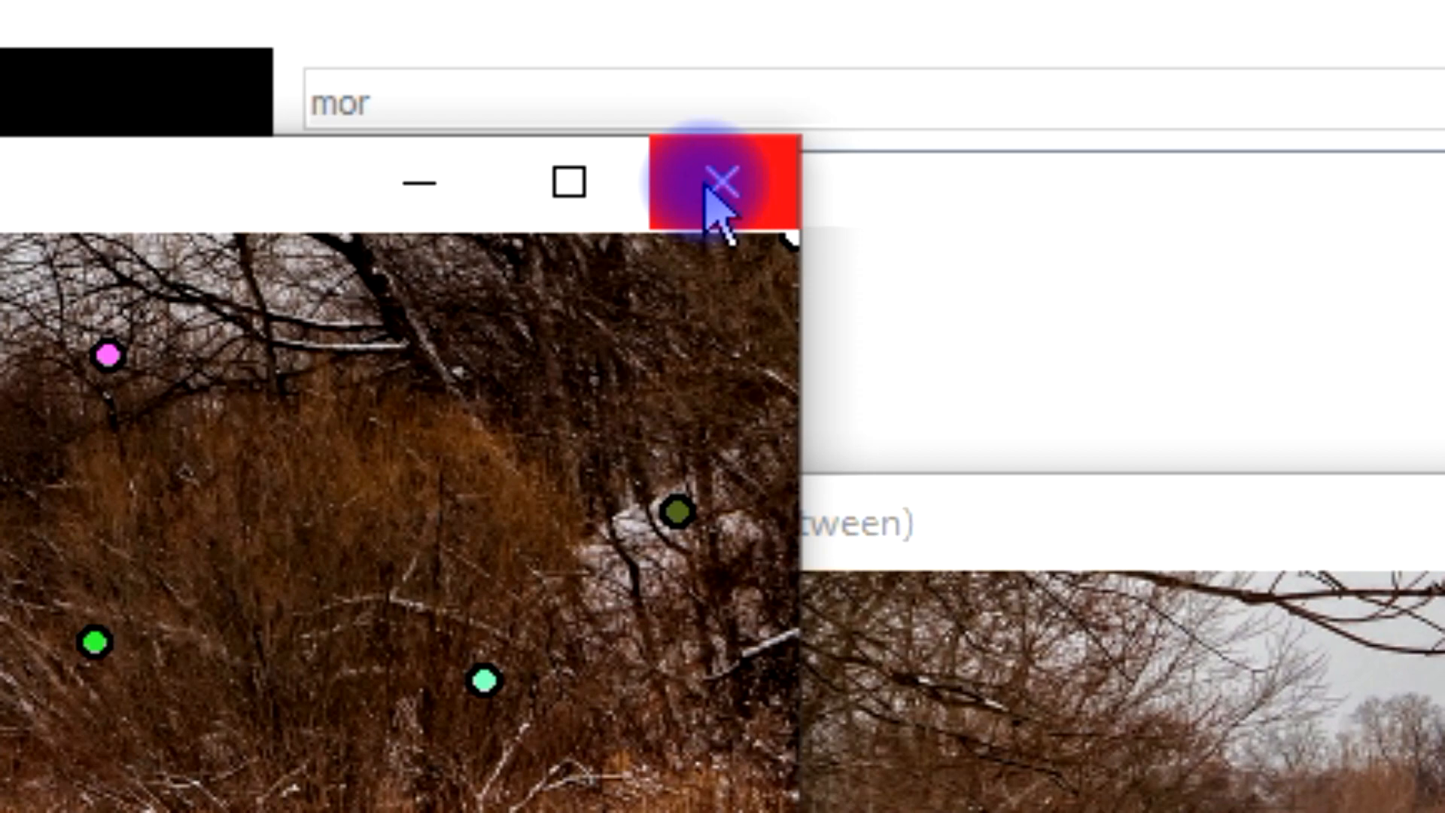
pyautogui.click(773, 58)
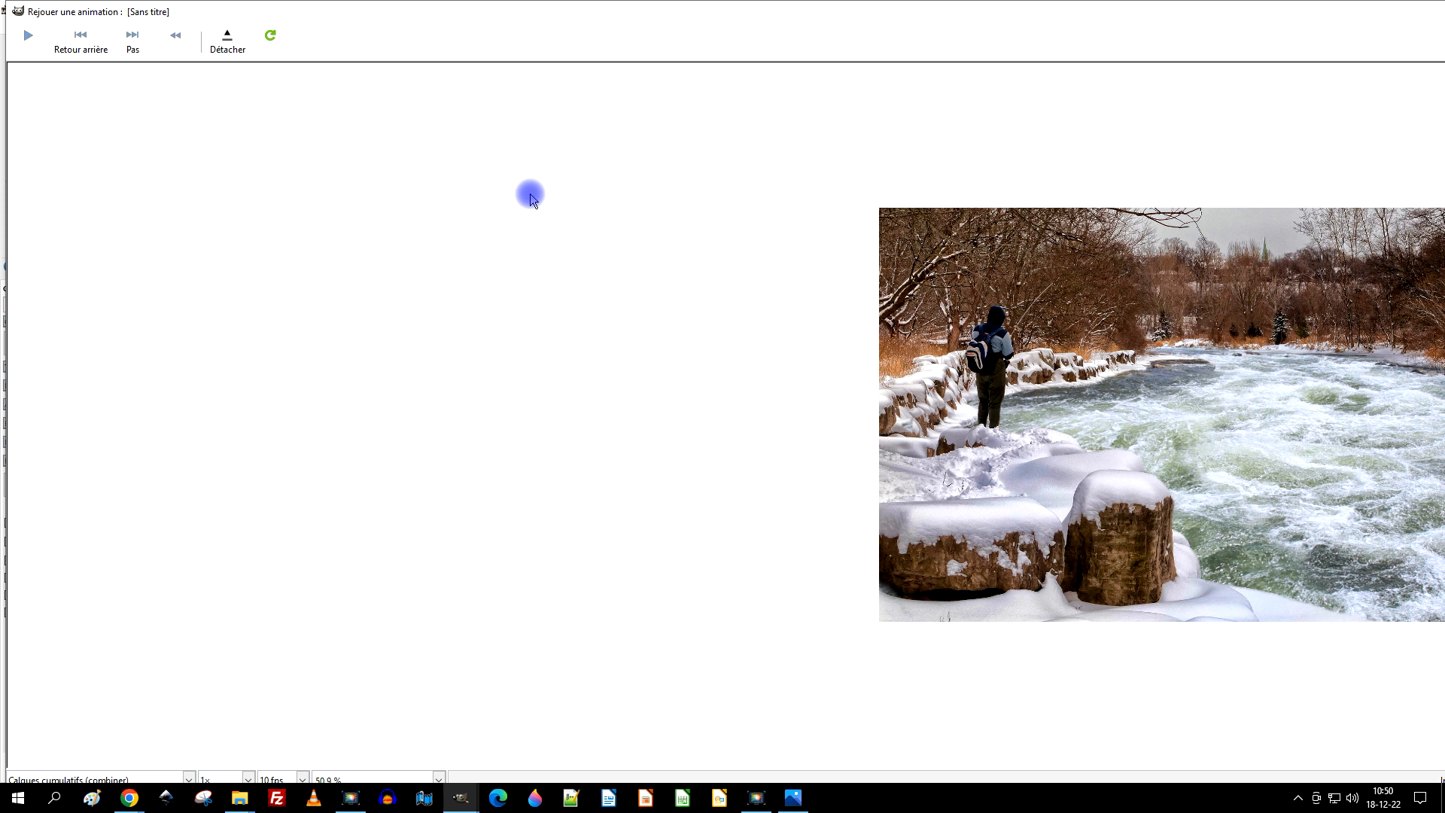
# Play the generated animation in a maximized playback window, examine the river's movement and close the playback
pyautogui.doubleClick(516, 13)
pyautogui.click(23, 29)
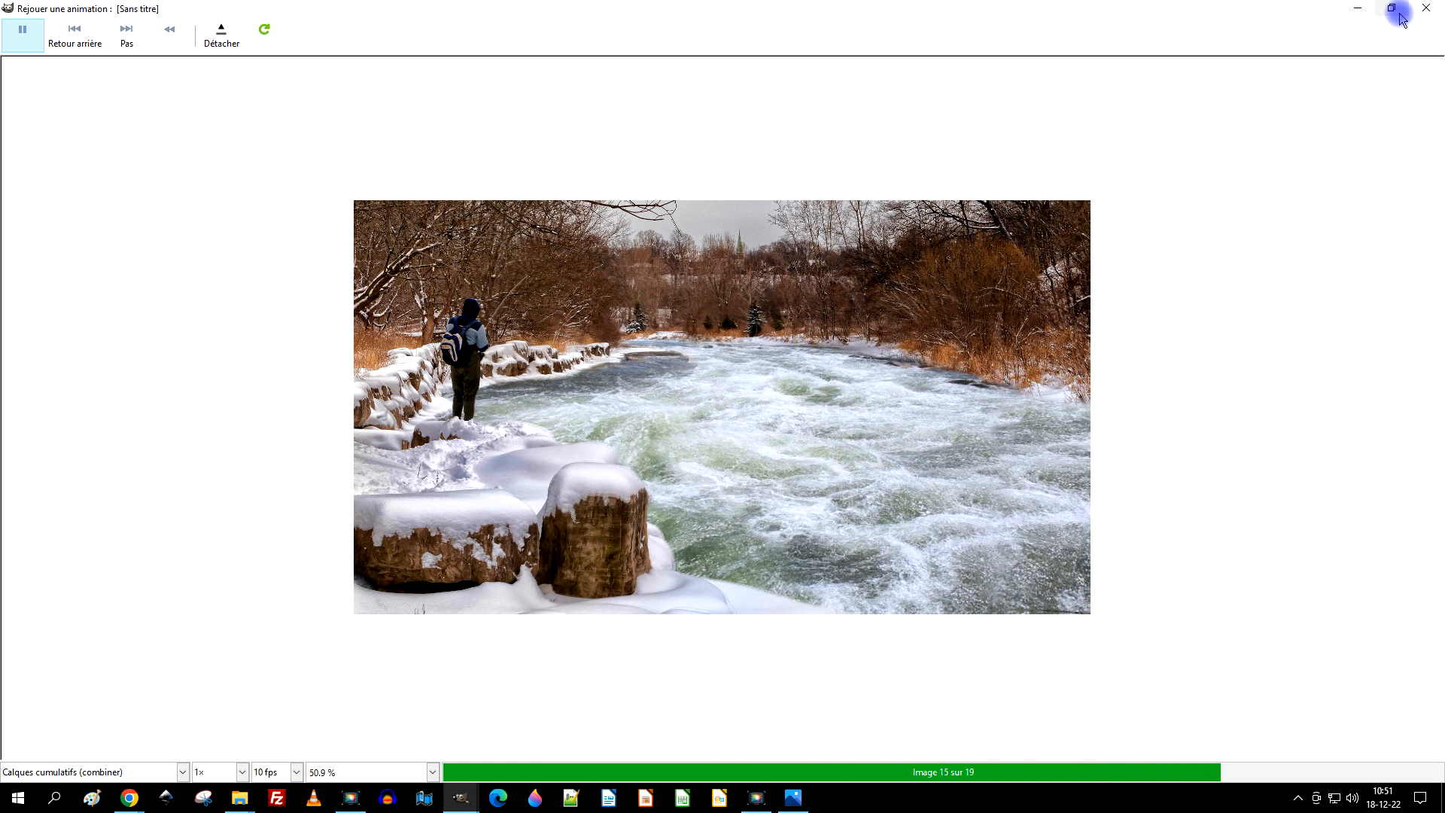
pyautogui.click(1426, 9)
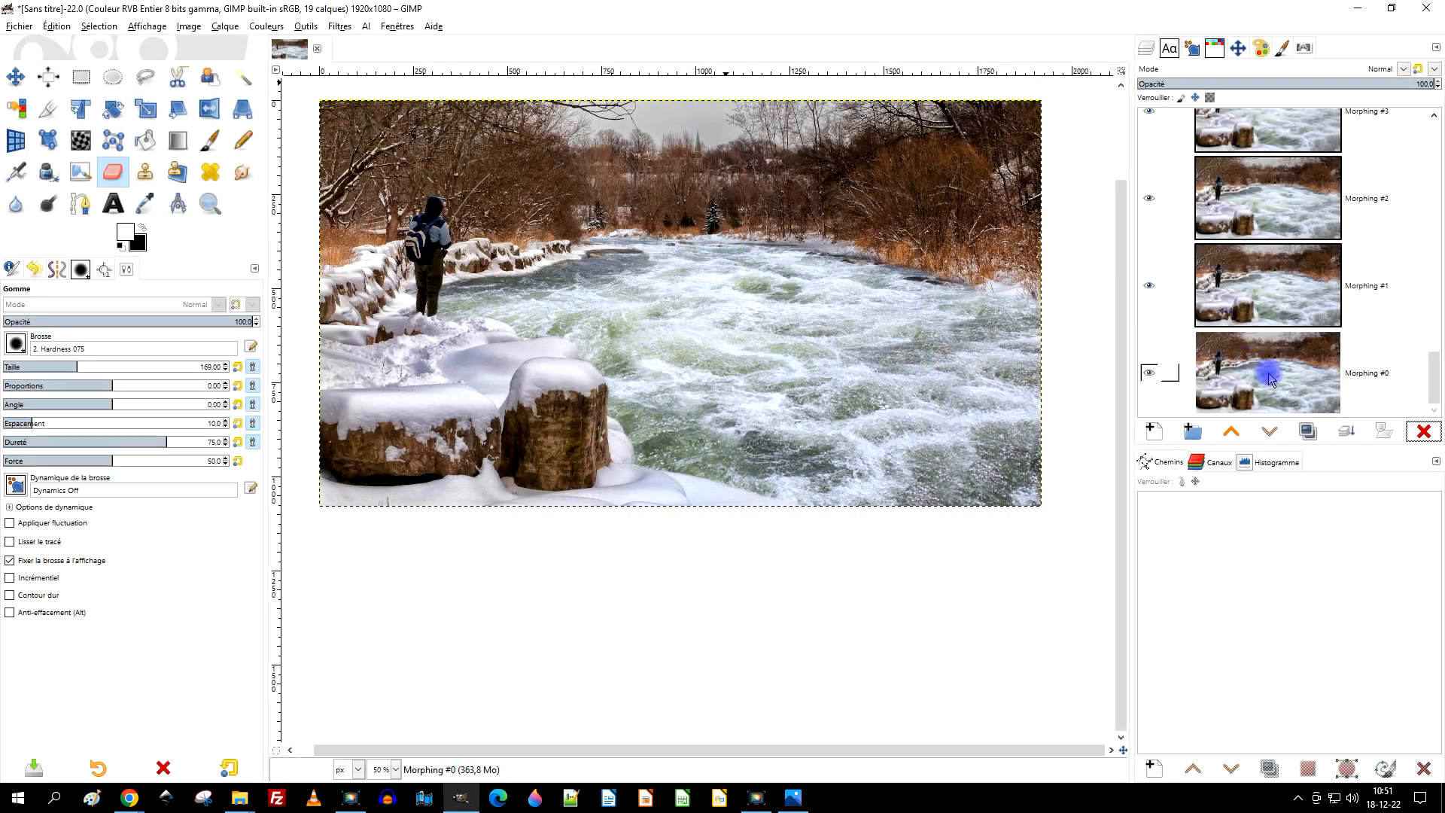
# Duplicate the topmost frame layer, Morphing #18
pyautogui.click(1318, 376)
pyautogui.scroll(9, 1374, 278)
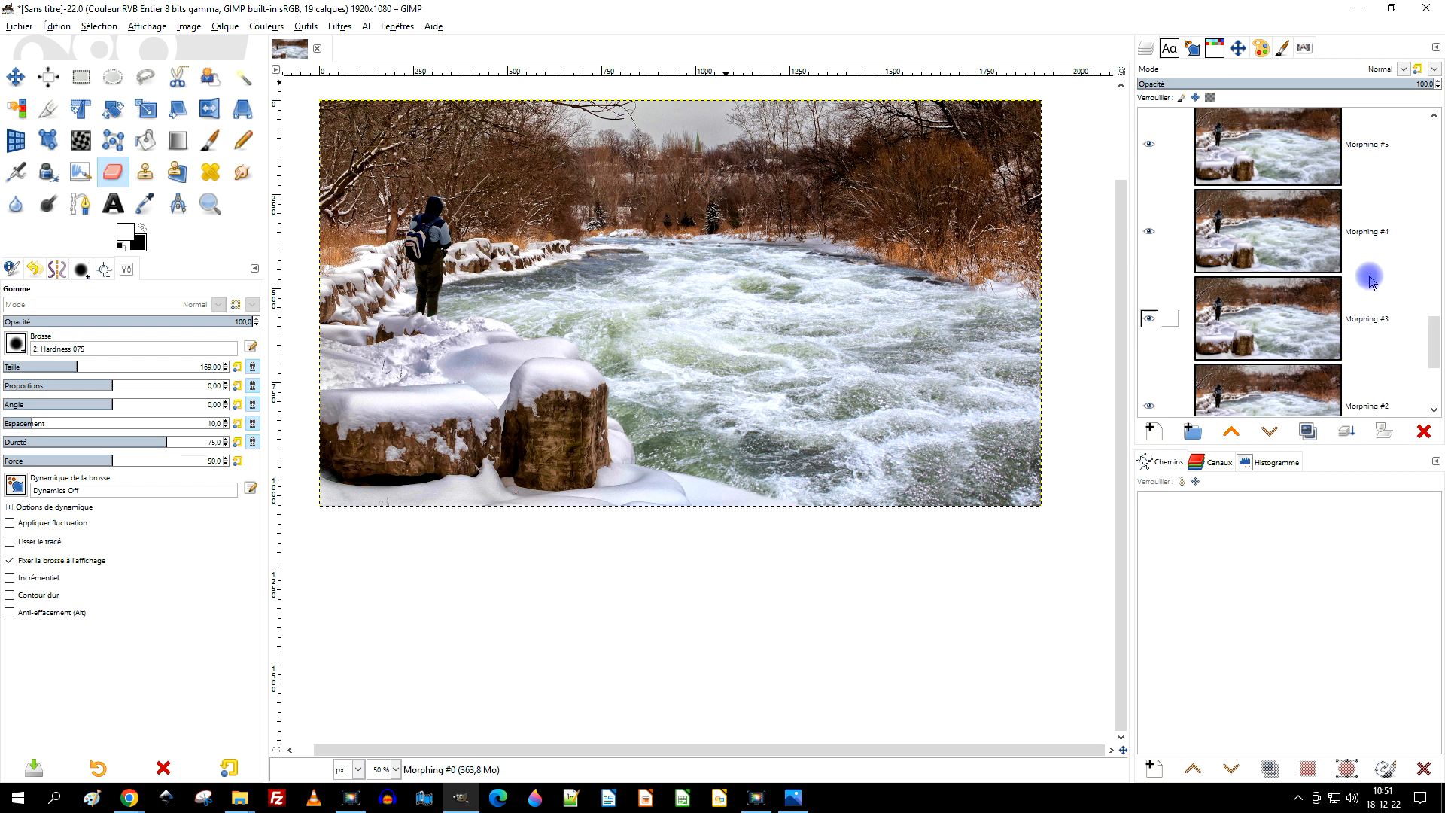
pyautogui.scroll(6, 1369, 282)
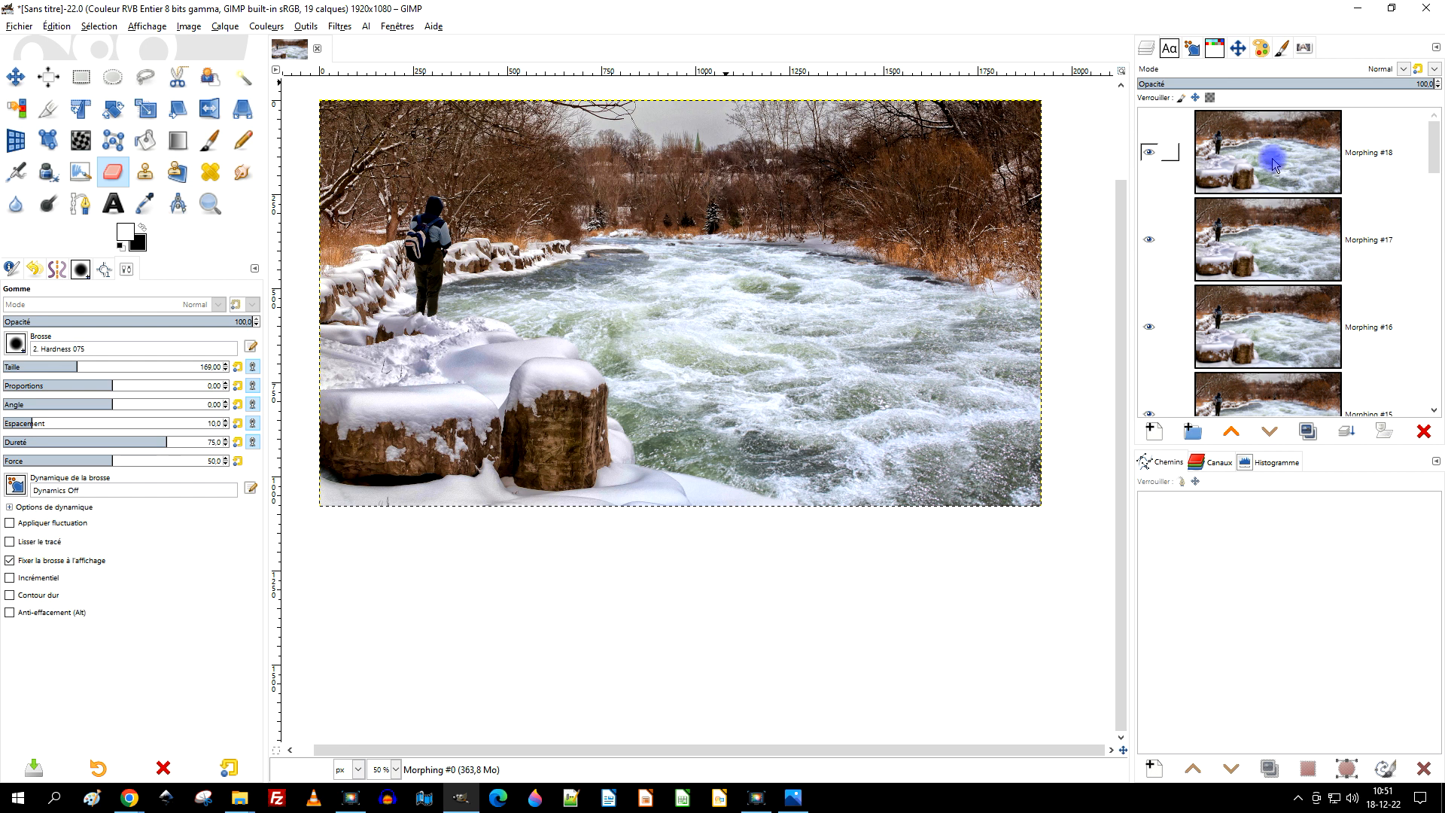
pyautogui.click(1311, 180)
pyautogui.click(1310, 433)
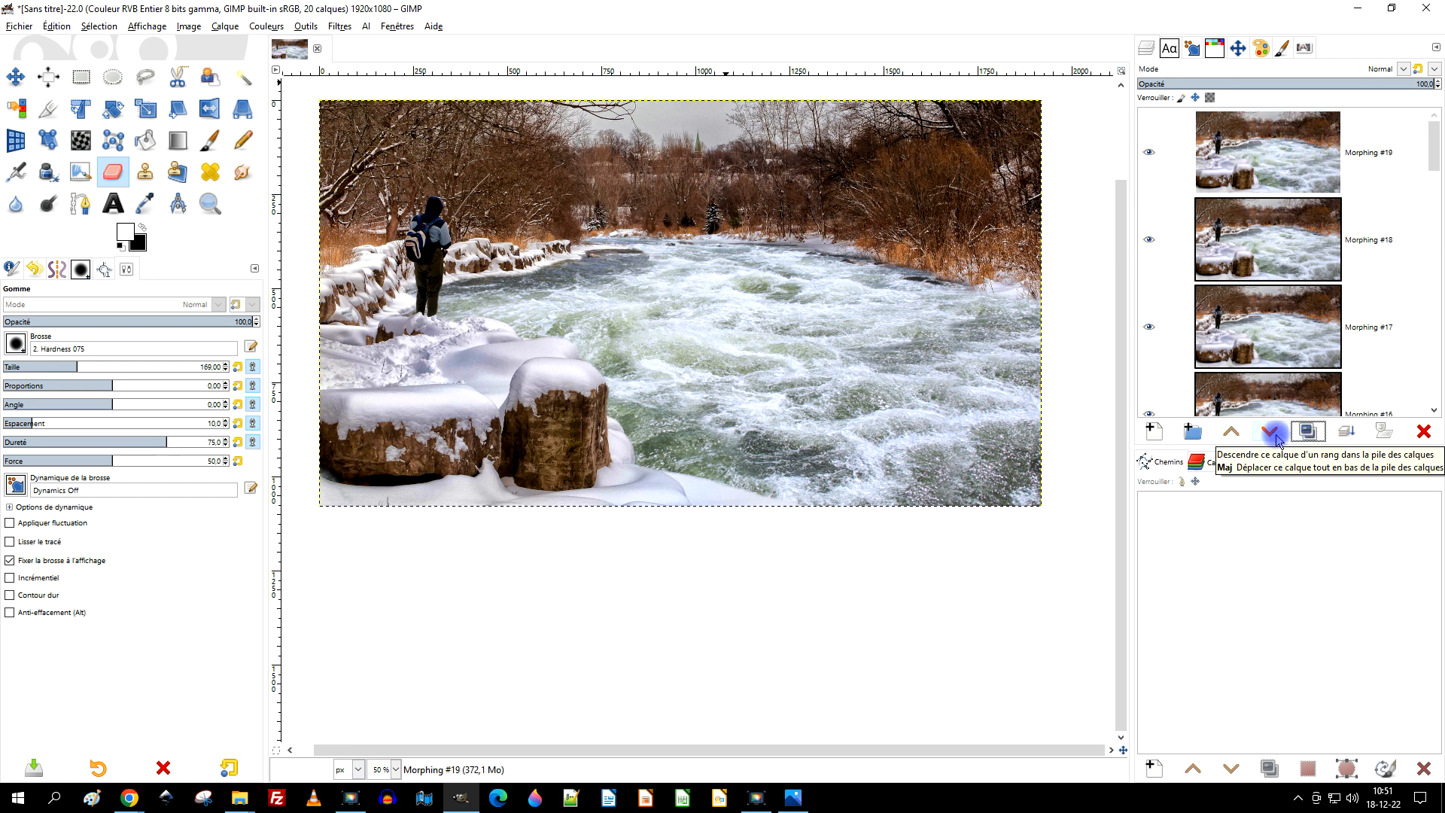
# Lower the duplicated frame to the very bottom of the layer stack, below Morphing #0
pyautogui.click(1276, 435)
pyautogui.click(1277, 435)
pyautogui.click(1277, 435)
pyautogui.click(1276, 435)
pyautogui.click(1276, 435)
pyautogui.click(1272, 432)
pyautogui.click(1272, 432)
pyautogui.click(1272, 432)
pyautogui.click(1272, 432)
pyautogui.click(1272, 432)
pyautogui.click(1272, 432)
pyautogui.click(1272, 432)
pyautogui.click(1276, 437)
pyautogui.click(1276, 437)
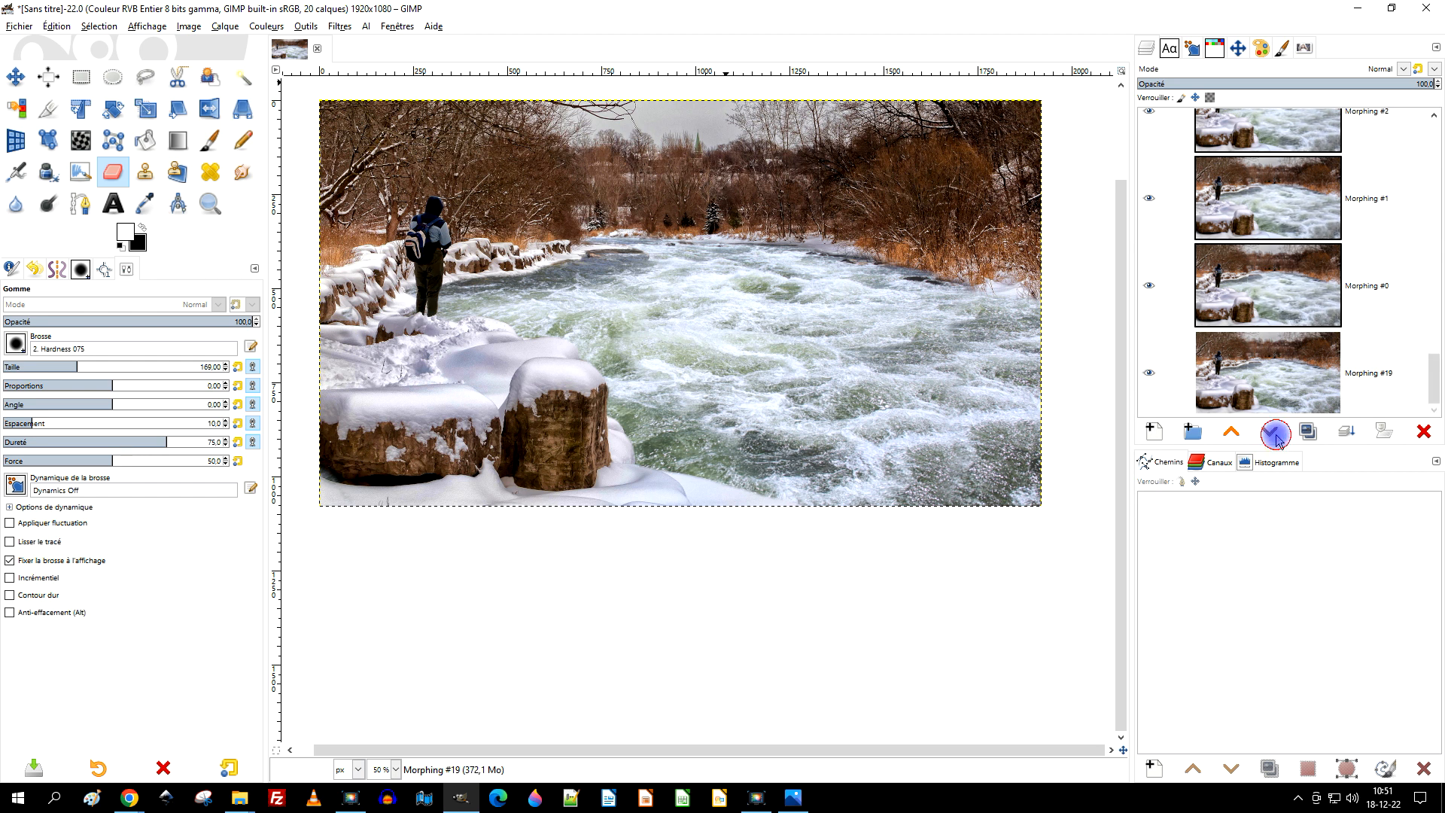
# Isolate the two bottom frames and compare Morphing #0 with the duplicate beneath it by toggling its visibility
pyautogui.keyDown('shift'); pyautogui.click(1150, 286); pyautogui.keyUp('shift')
pyautogui.click(1150, 378)
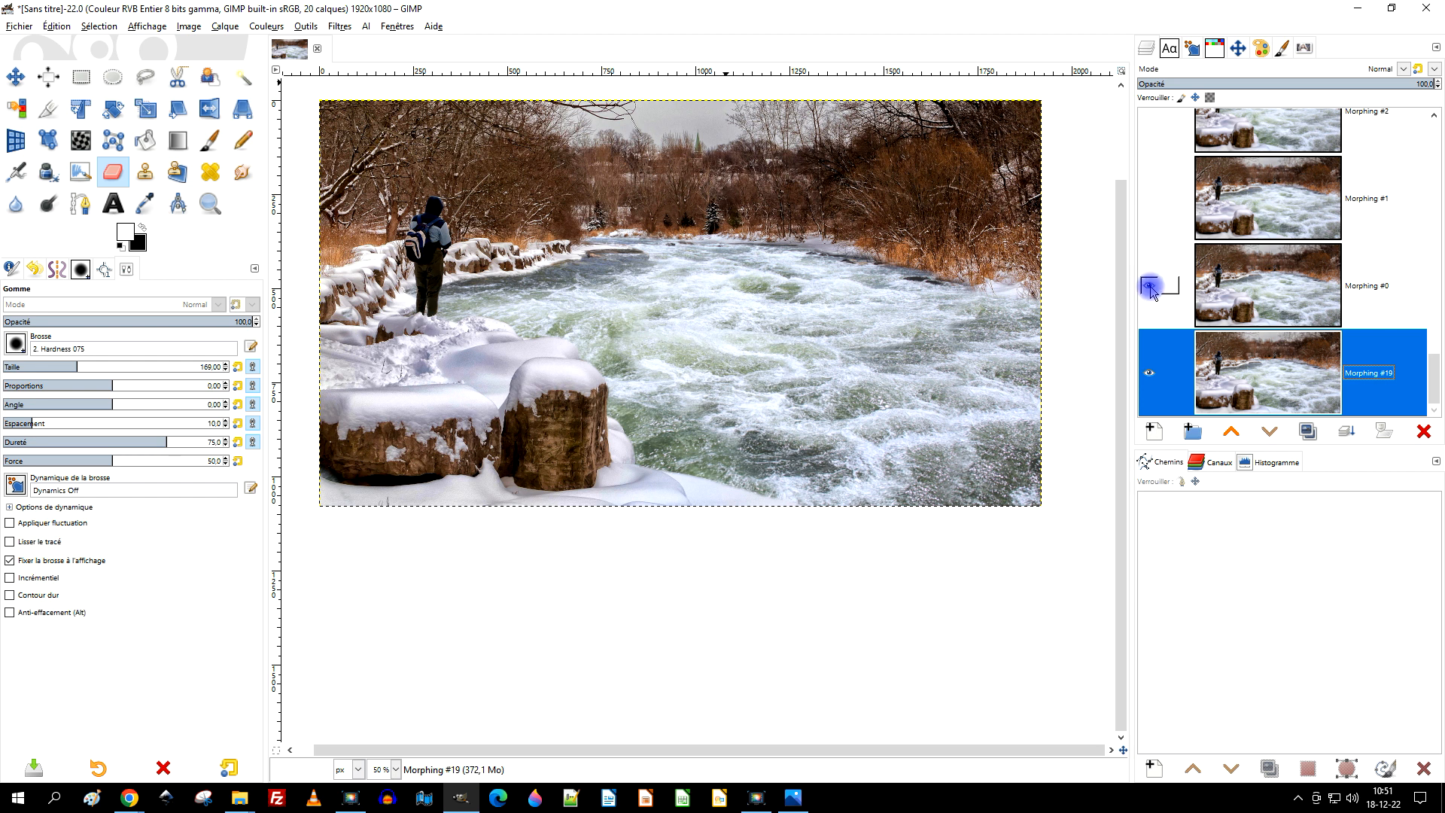
pyautogui.press('1')
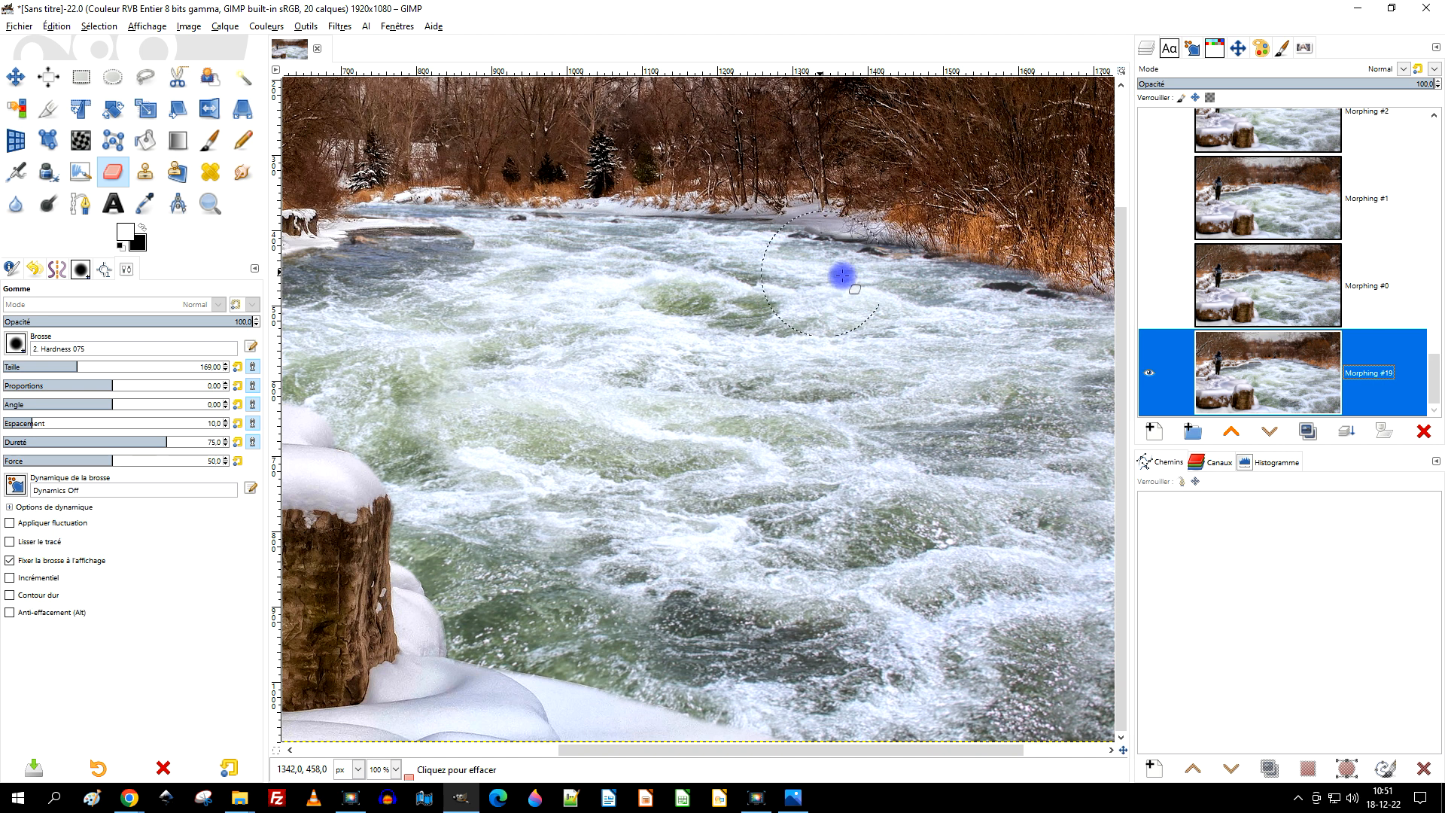
pyautogui.click(1149, 287)
pyautogui.click(1255, 376)
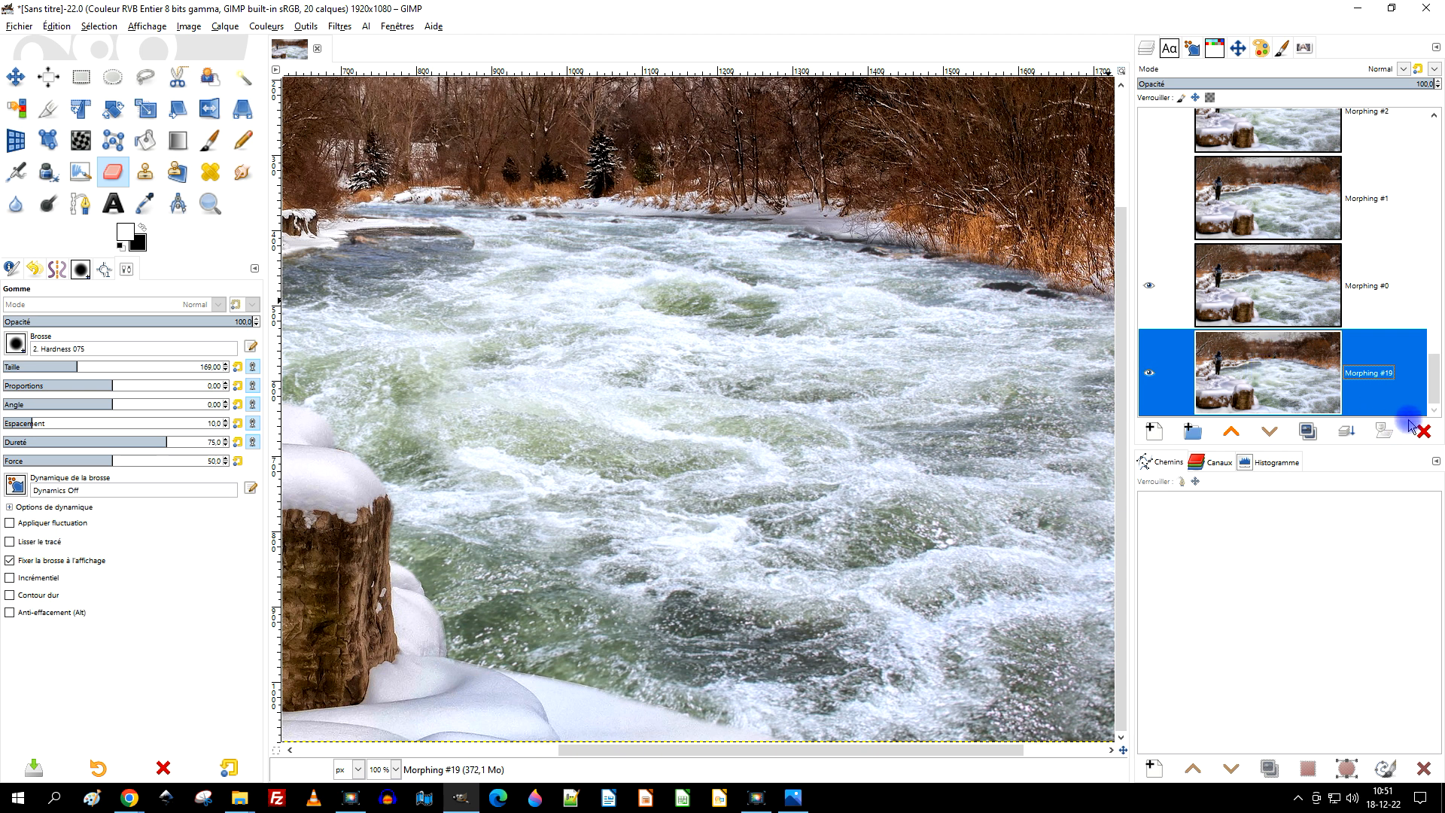
pyautogui.click(1152, 286)
pyautogui.scroll(-2, 980, 397)
pyautogui.scroll(1, 986, 395)
pyautogui.moveTo(985, 396); pyautogui.dragTo(900, 403)
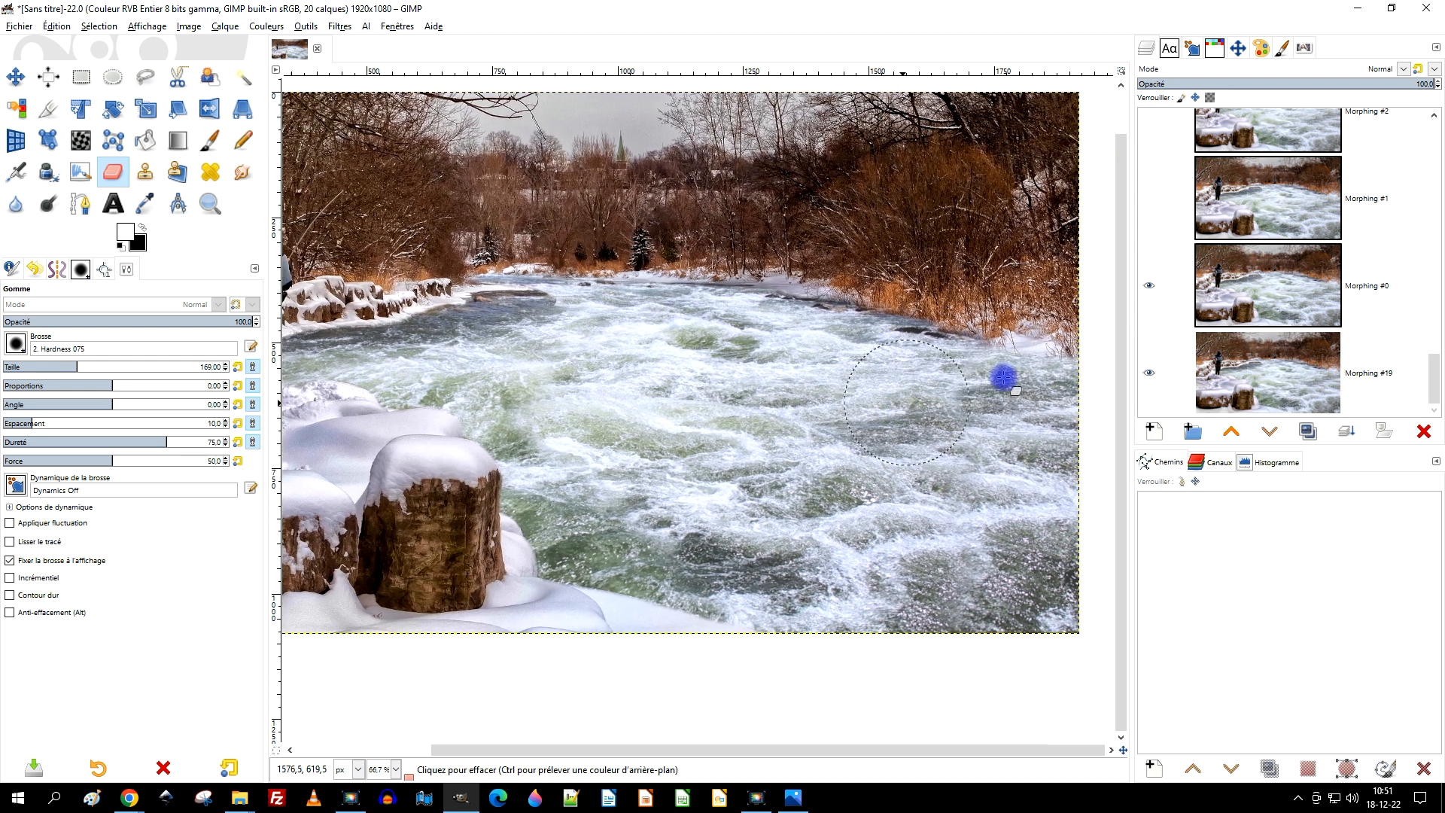
# Delete the Morphing #0 layer
pyautogui.click(1148, 286)
pyautogui.click(1272, 290)
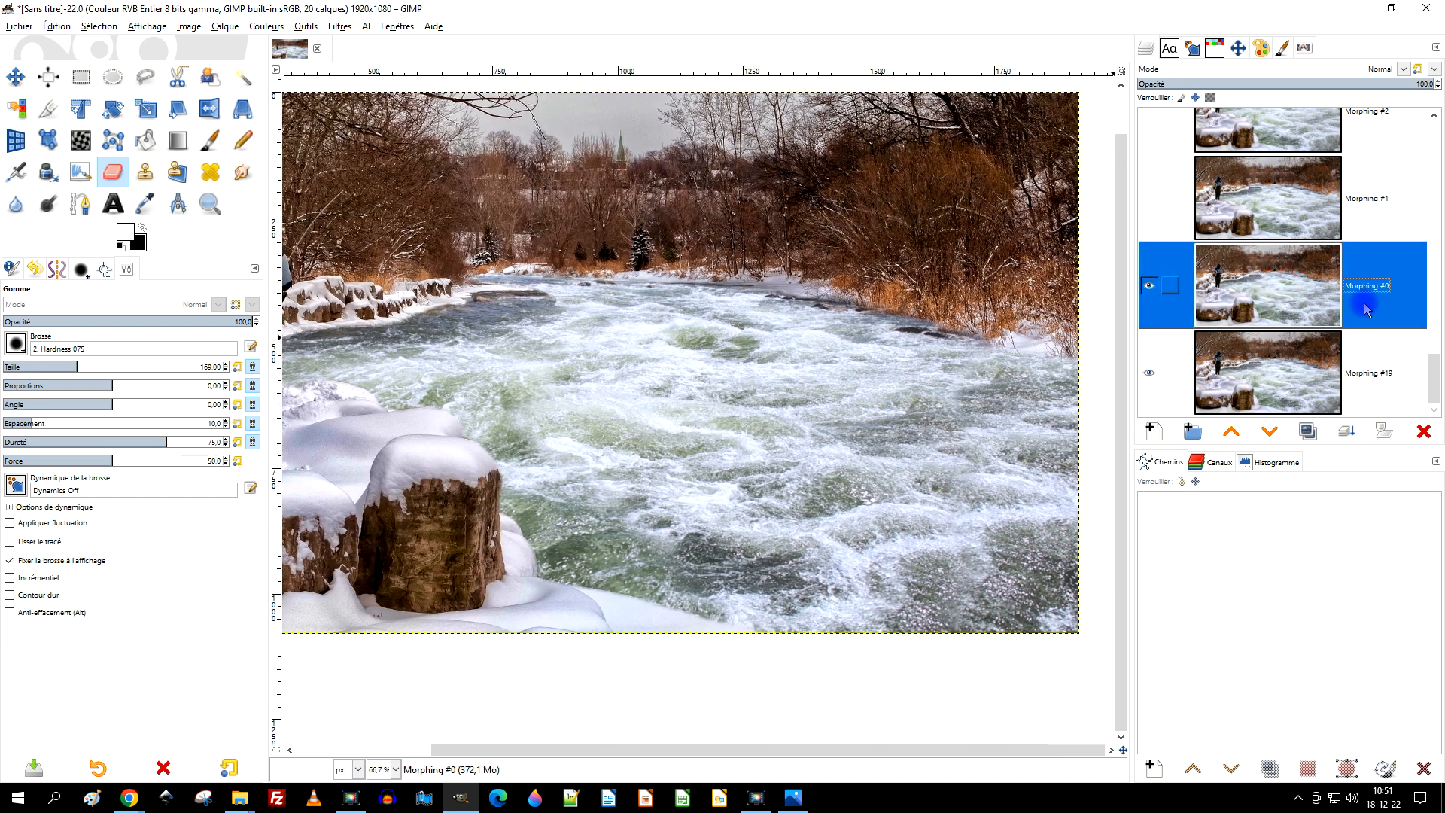
pyautogui.click(1425, 432)
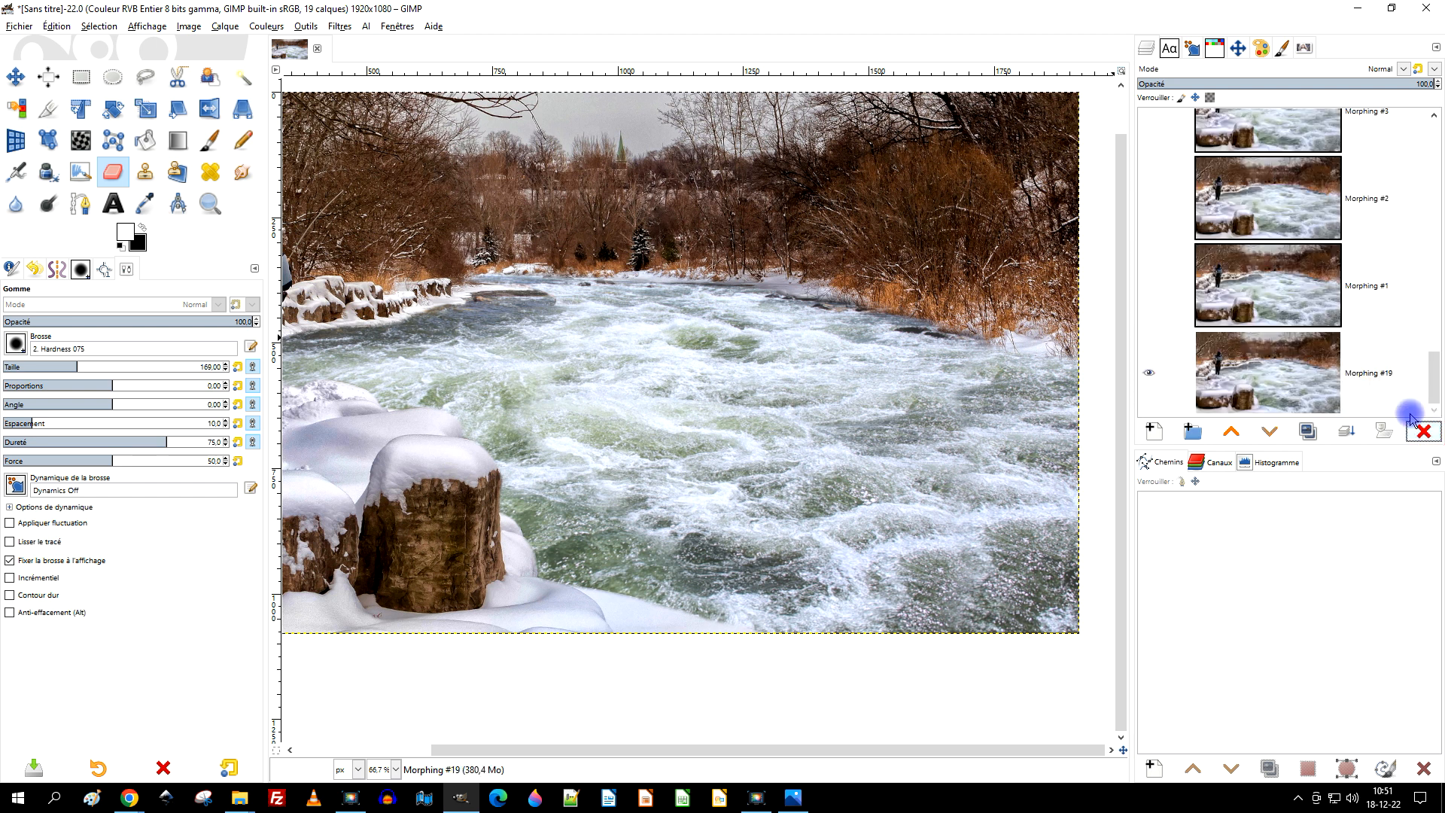
# Compare Morphing #1 with the bottom frame by toggling its visibility, leaving Morphing #1 and Morphing #2 shown
pyautogui.click(1149, 290)
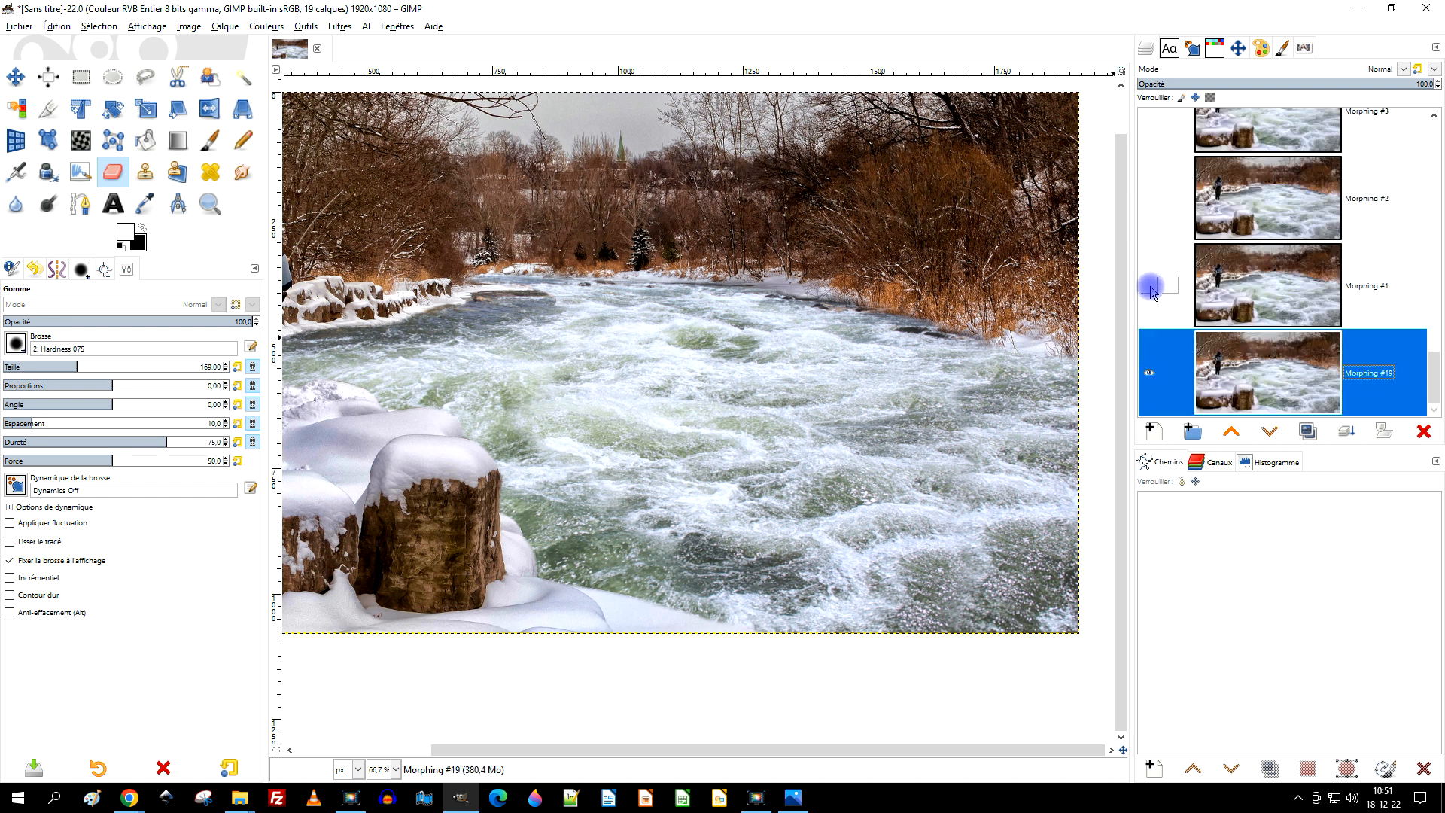
pyautogui.click(1151, 289)
pyautogui.click(1151, 289)
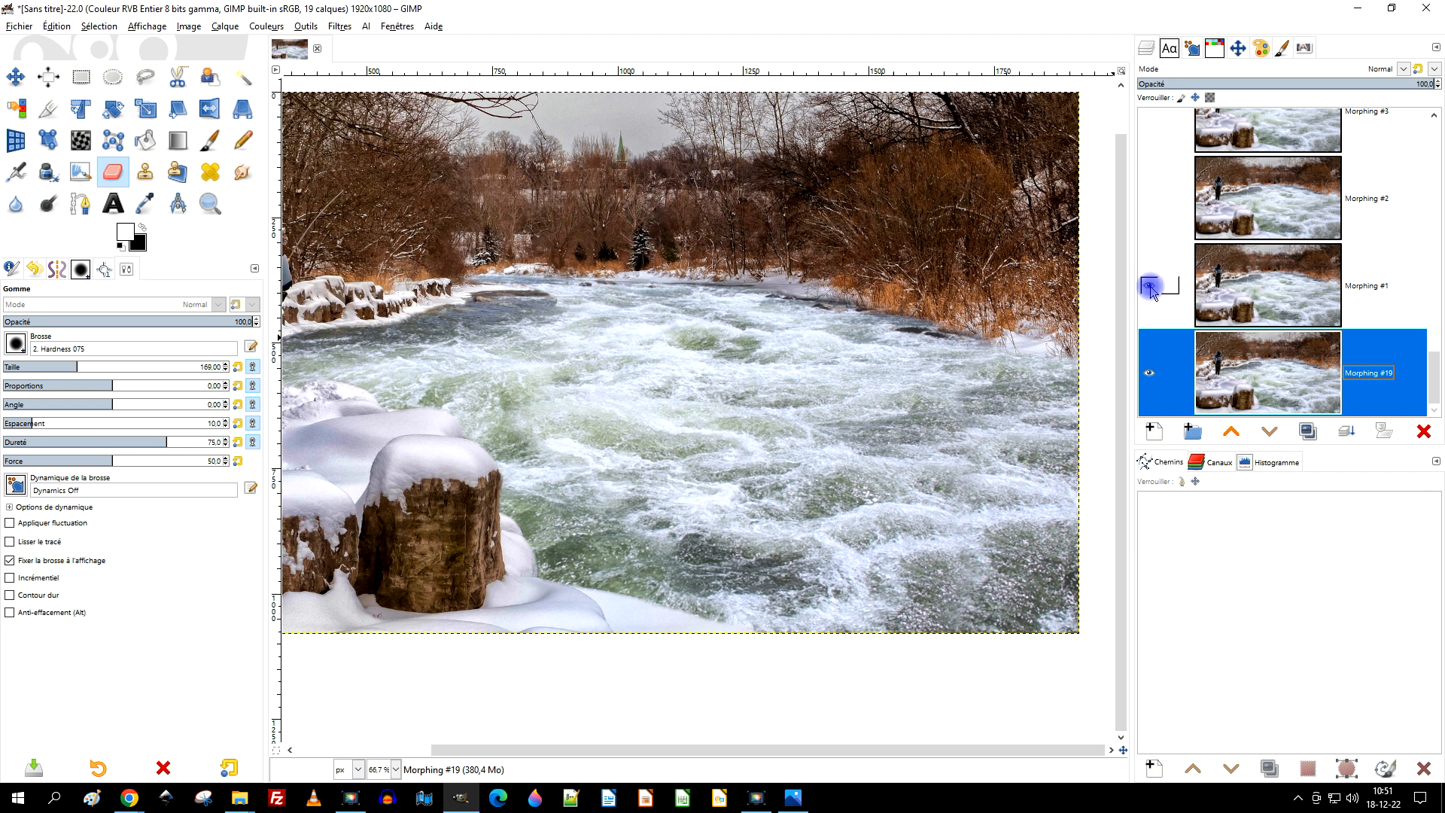
pyautogui.click(1151, 289)
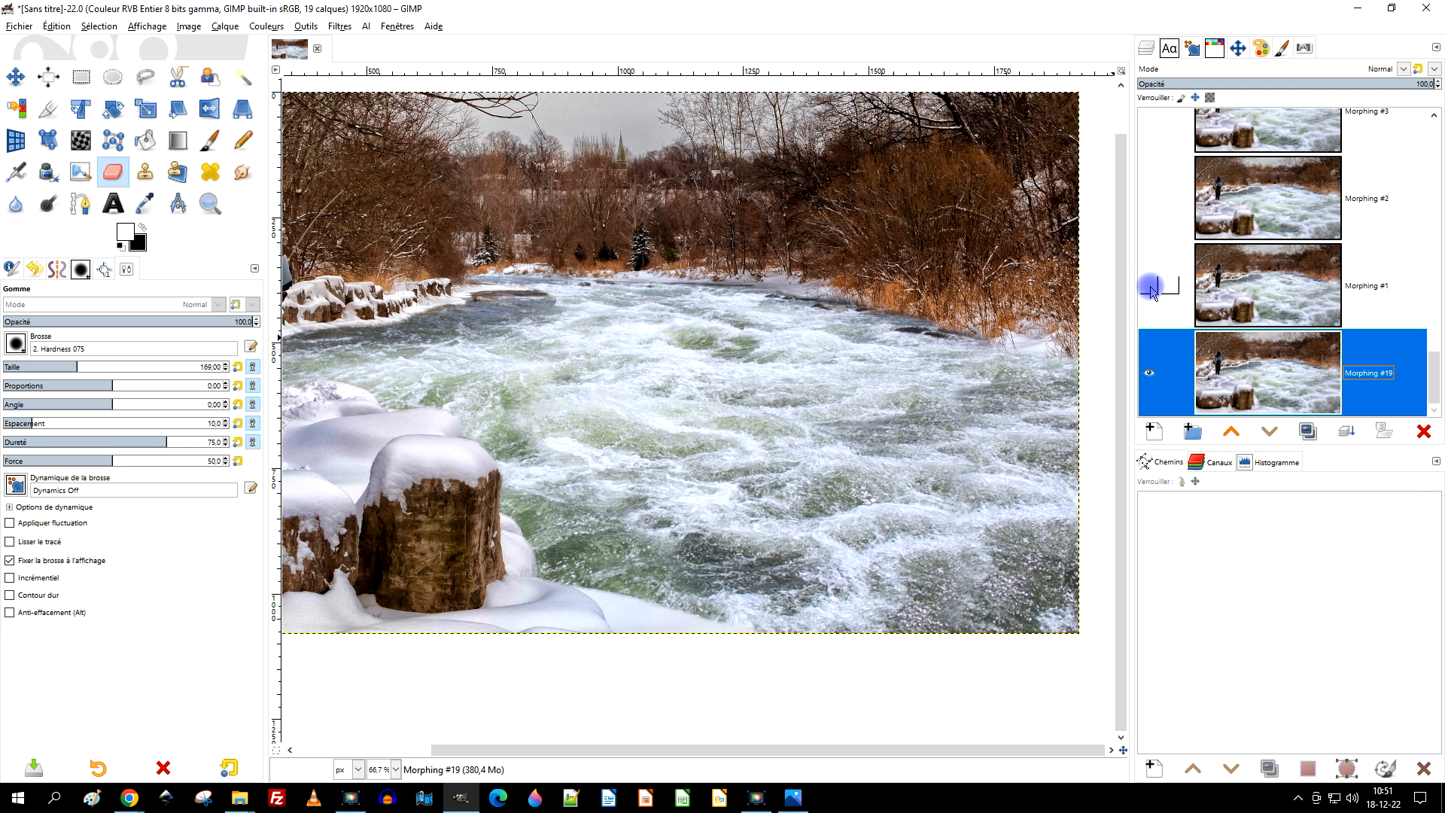
pyautogui.click(1151, 289)
pyautogui.click(1150, 202)
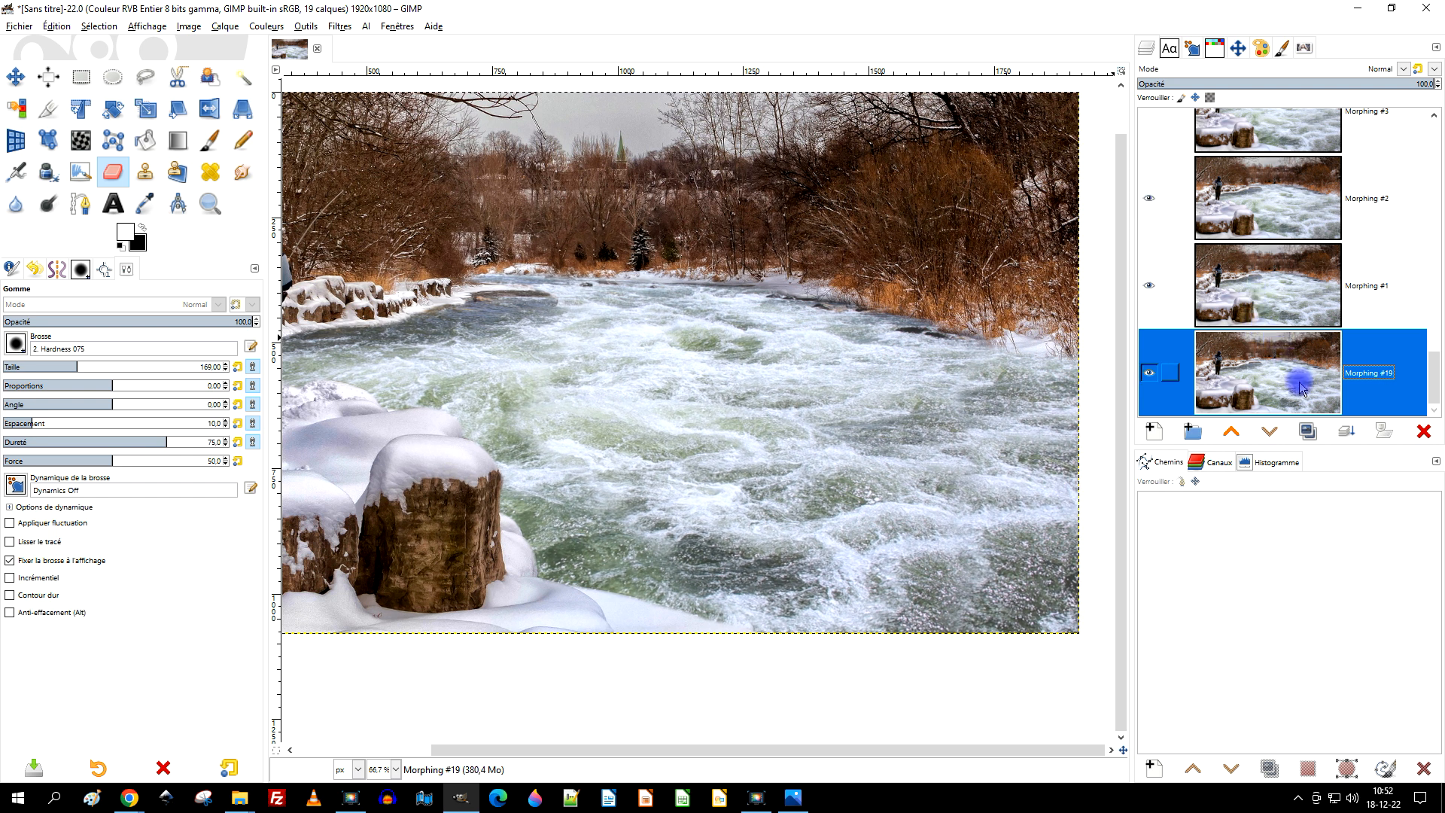
# Delete the Morphing #19 layer from the end of the layer stack
pyautogui.click(1423, 428)
pyautogui.moveTo(1433, 371); pyautogui.dragTo(1433, 128)
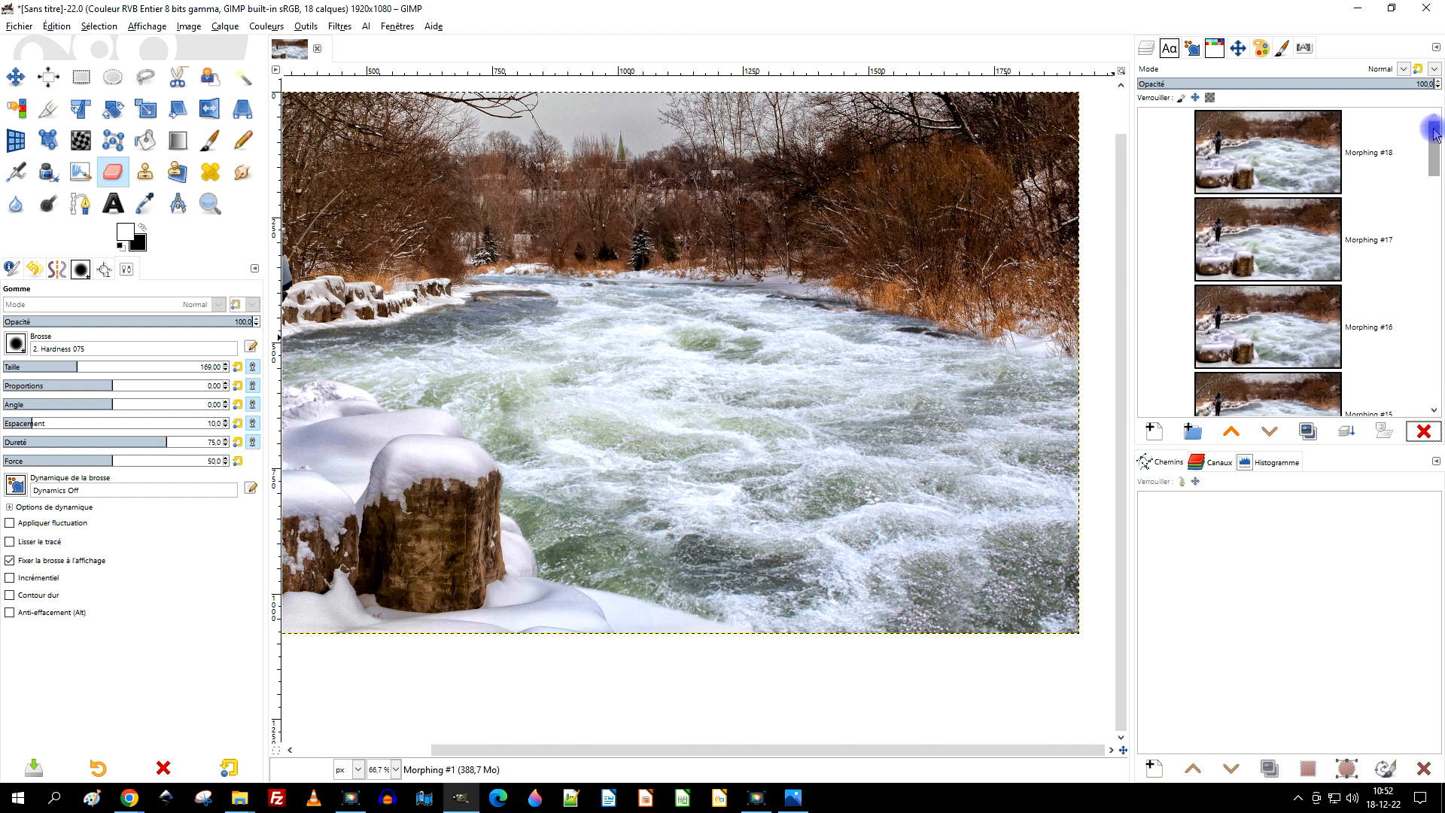
pyautogui.click(339, 26)
pyautogui.click(1003, 203)
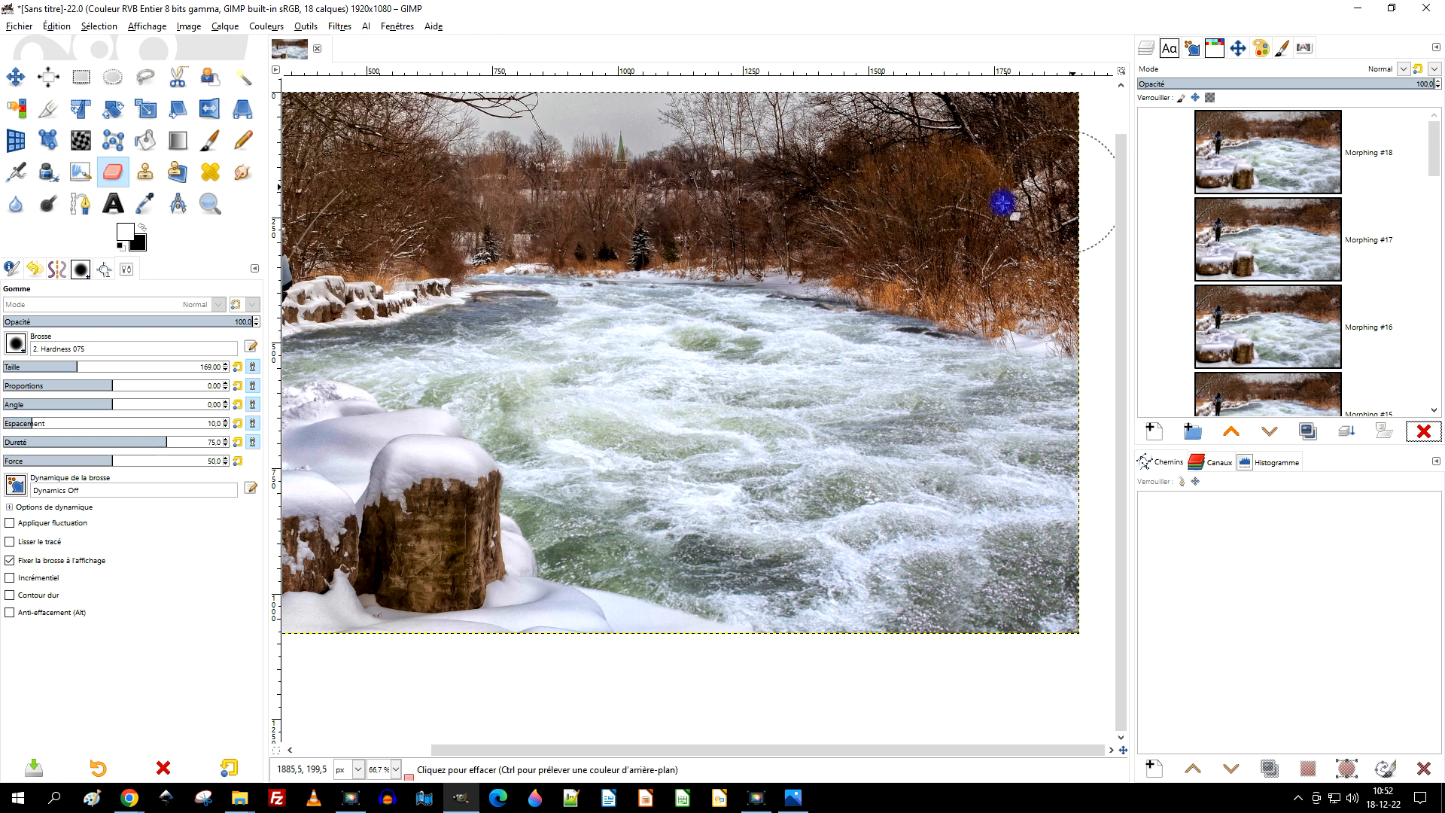
# Make all the Morphing frame layers visible again
pyautogui.scroll(4, 594, 271)
pyautogui.scroll(-2, 672, 335)
pyautogui.scroll(2, 502, 309)
pyautogui.scroll(-4, 603, 316)
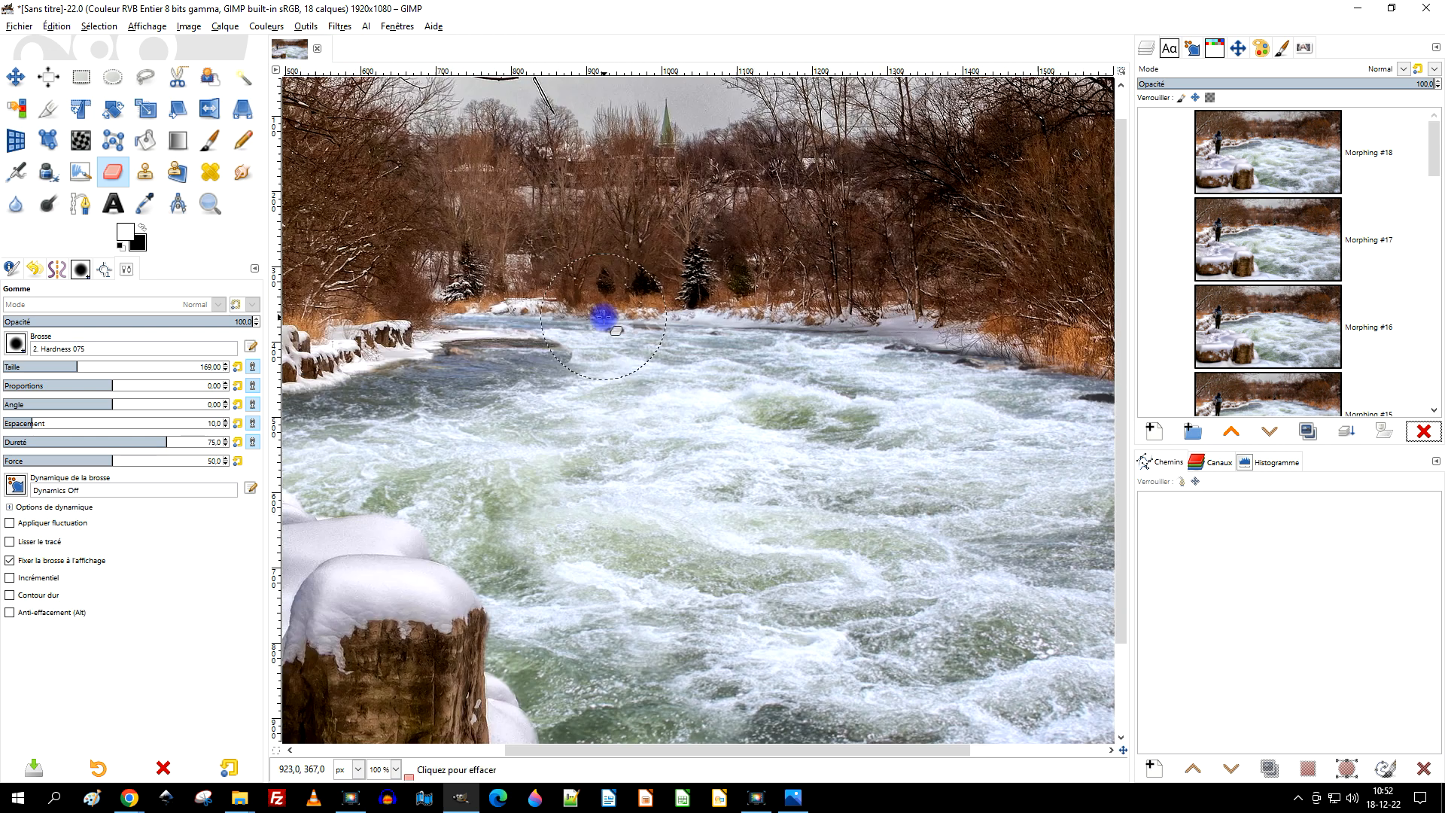
pyautogui.scroll(-1, 591, 327)
pyautogui.moveTo(584, 338); pyautogui.dragTo(649, 297)
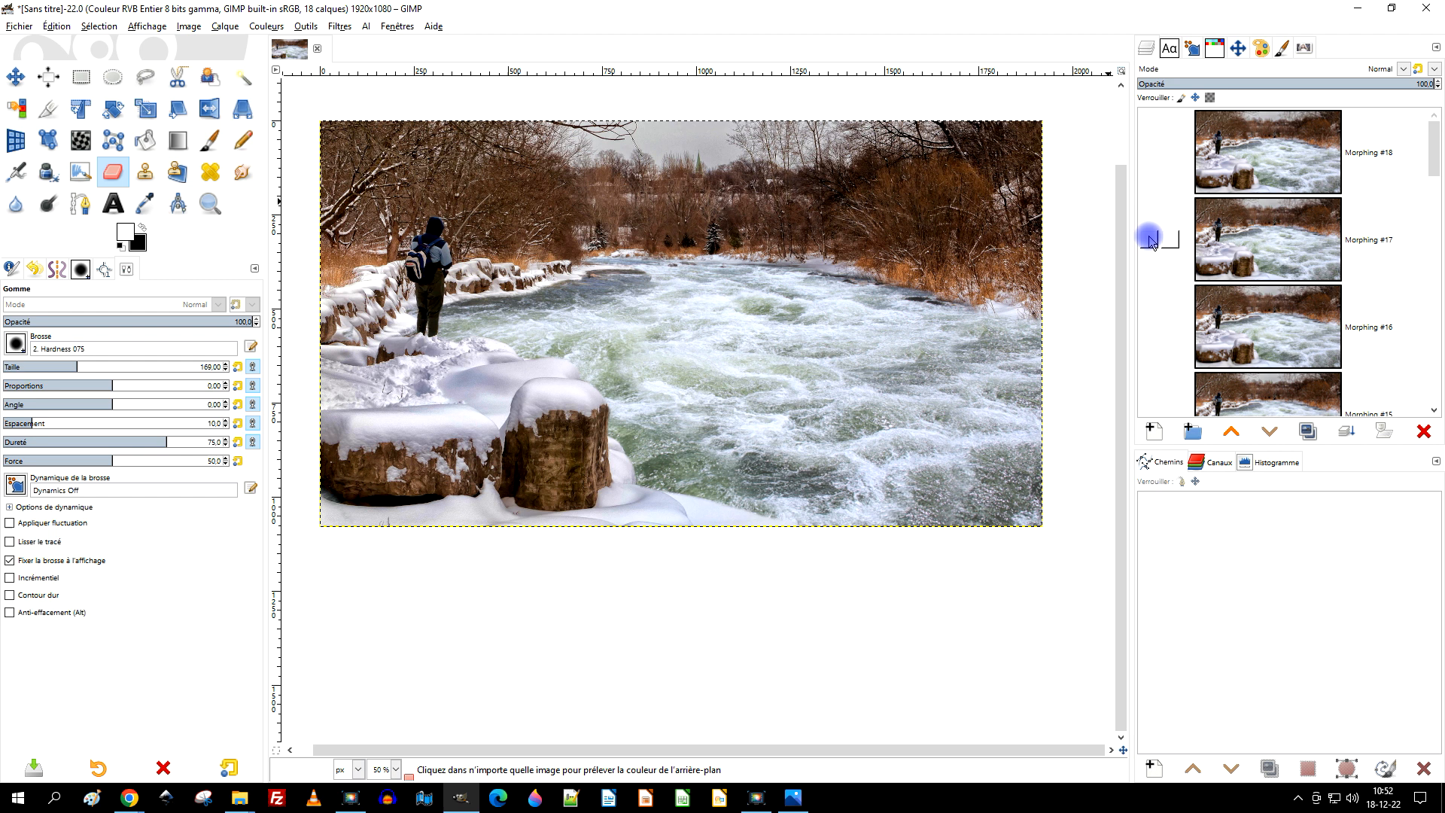
pyautogui.keyDown('shift'); pyautogui.click(1148, 240); pyautogui.keyUp('shift')
pyautogui.keyDown('shift'); pyautogui.click(1148, 240); pyautogui.keyUp('shift')
pyautogui.click(340, 25)
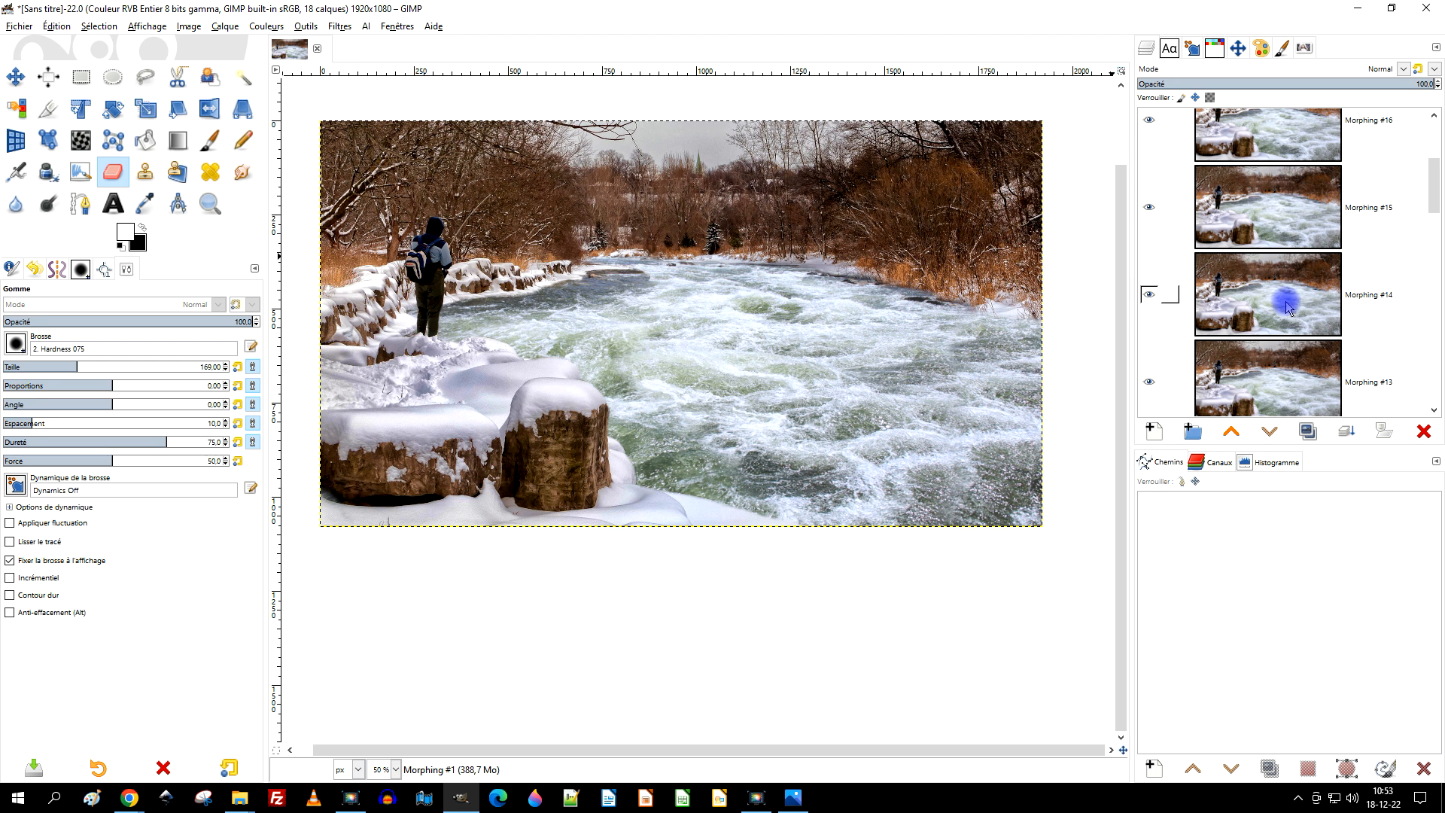
# Show only the Morphing #1 layer, with the far riverbank in close view
pyautogui.scroll(-20, 1283, 309)
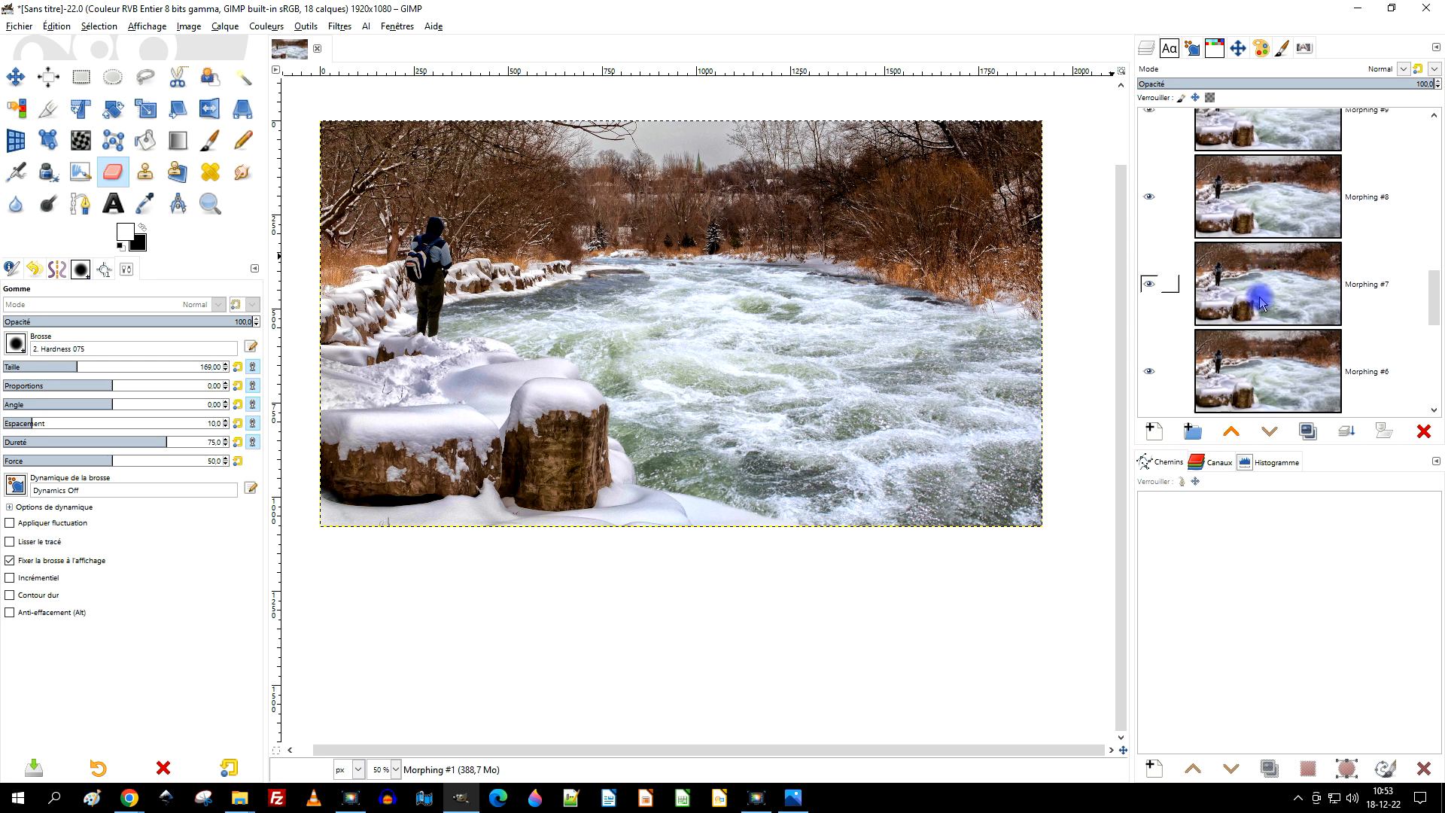
pyautogui.keyDown('shift'); pyautogui.click(1150, 372); pyautogui.keyUp('shift')
pyautogui.scroll(5, 549, 248)
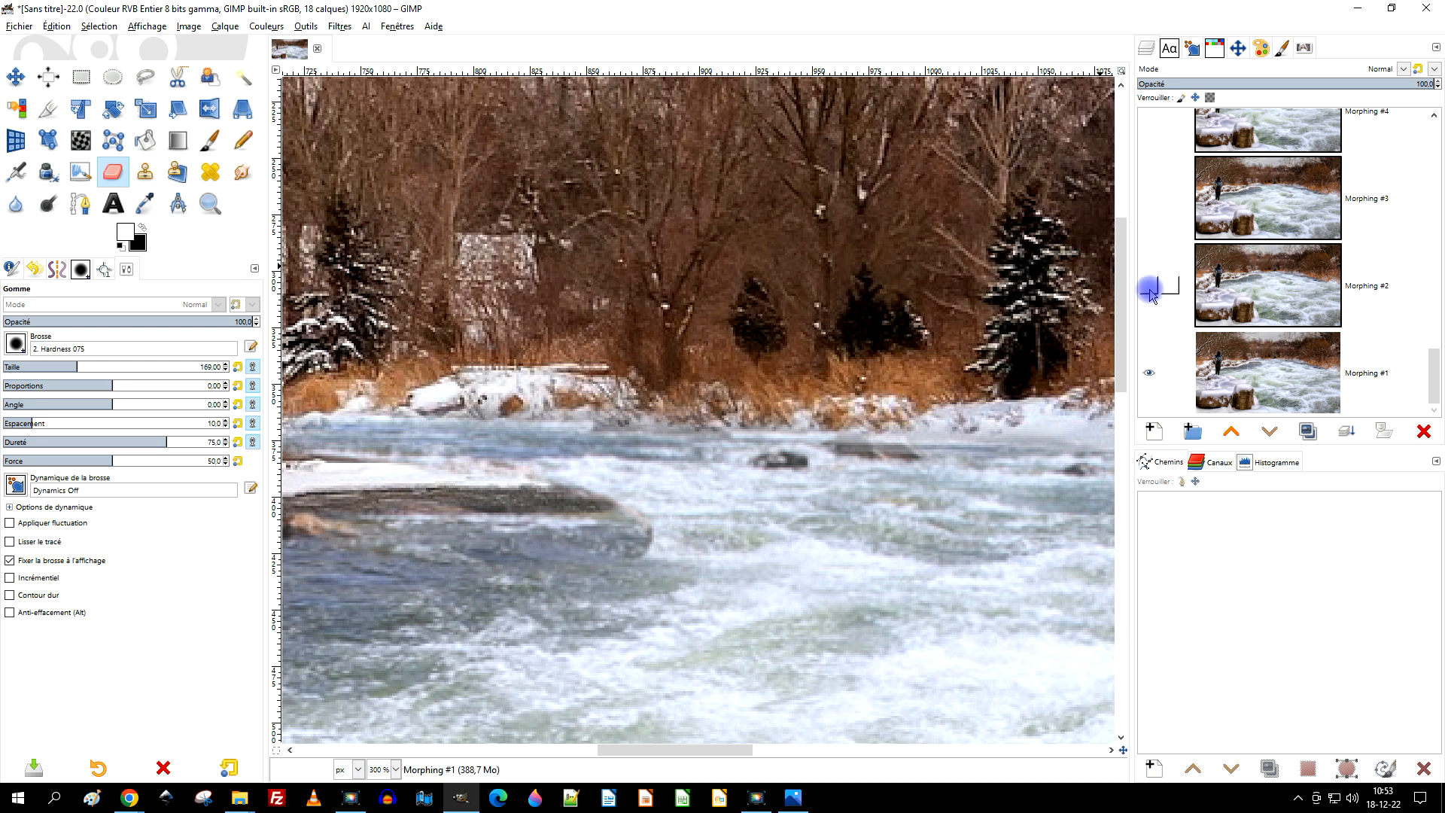
# Compare Morphing #2, #3 and #4 with Morphing #1 along the far riverbank by toggling their visibility
pyautogui.click(1150, 288)
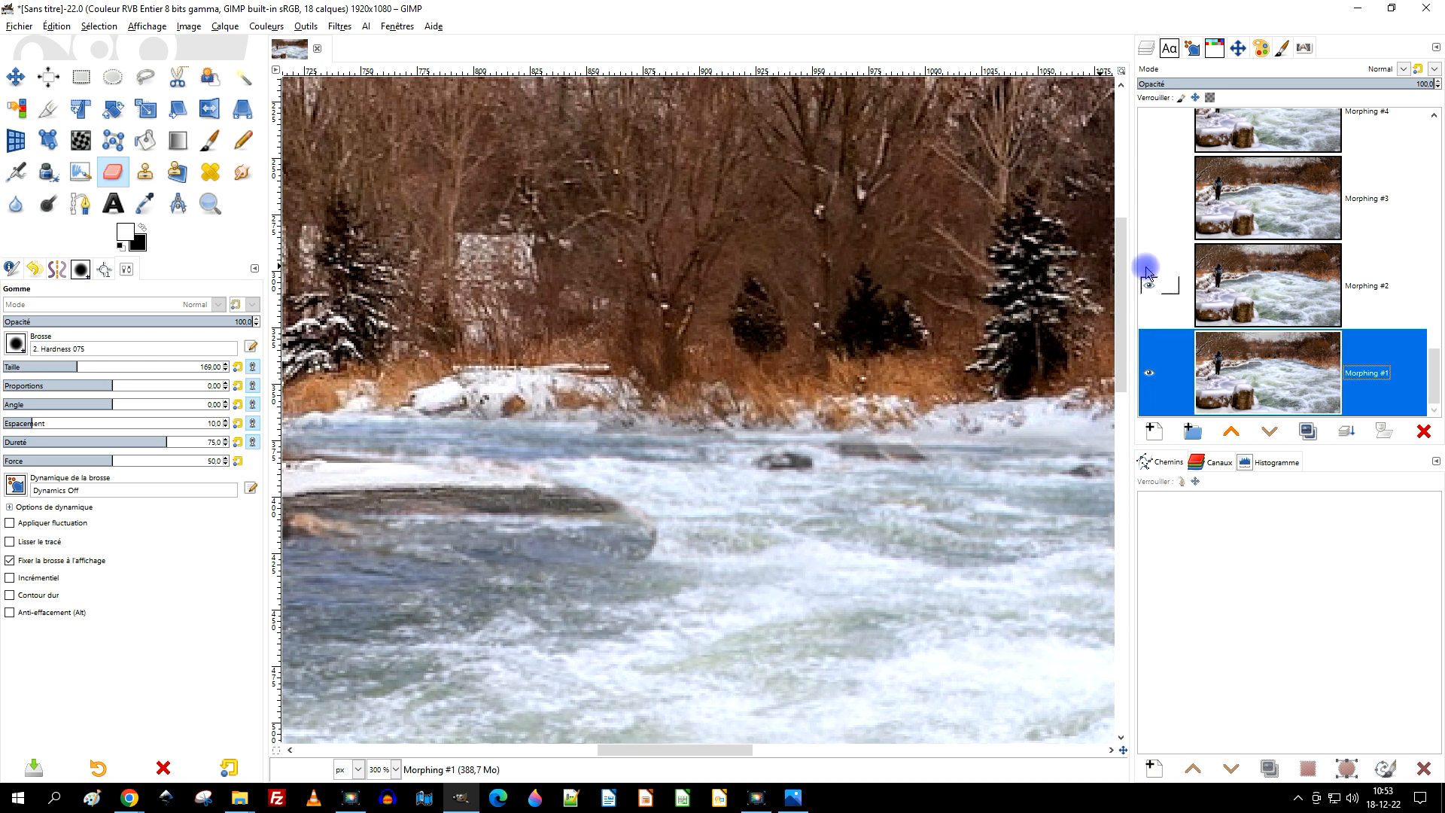
pyautogui.click(1150, 201)
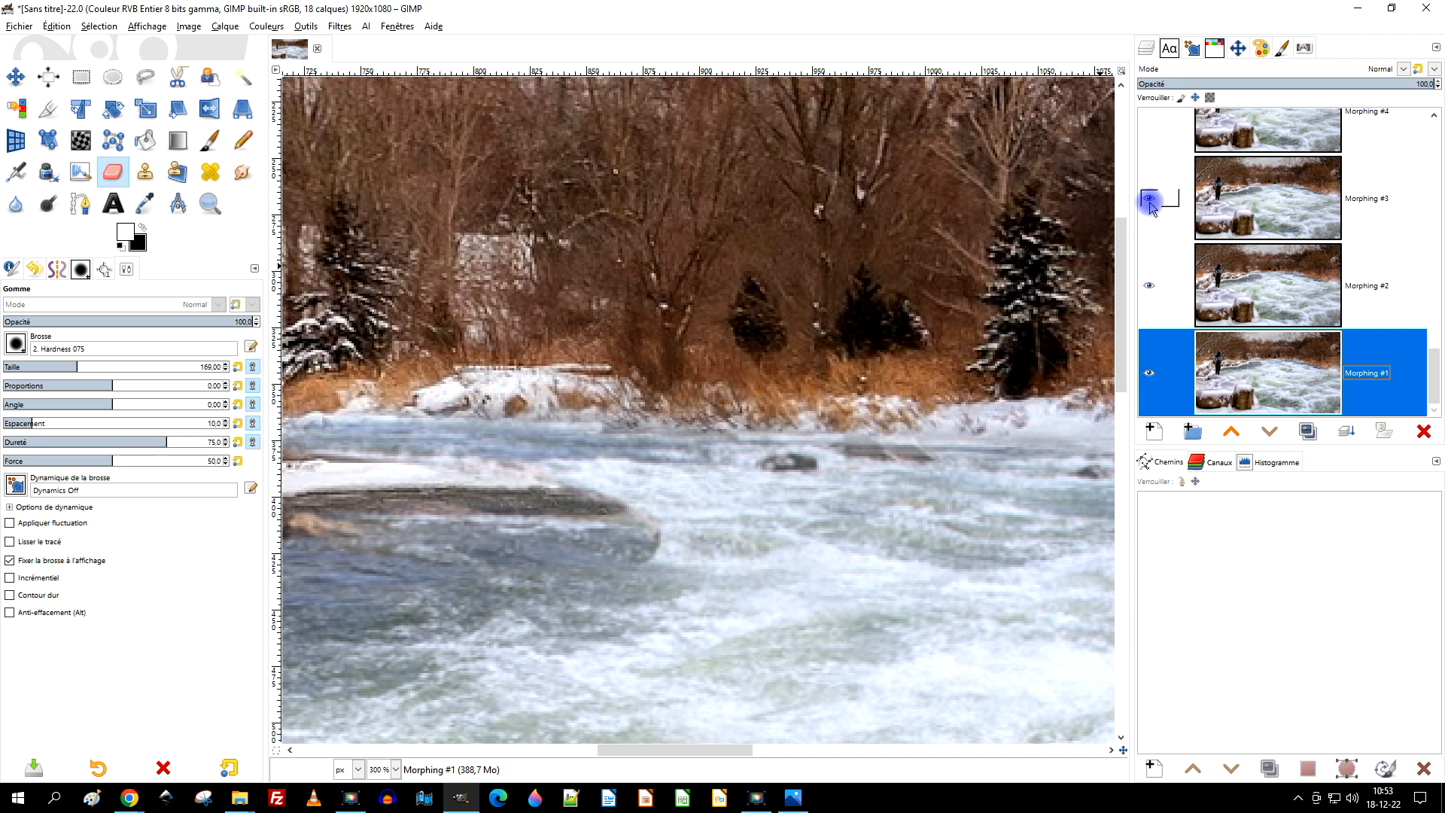
pyautogui.scroll(2, 1332, 218)
pyautogui.click(1151, 234)
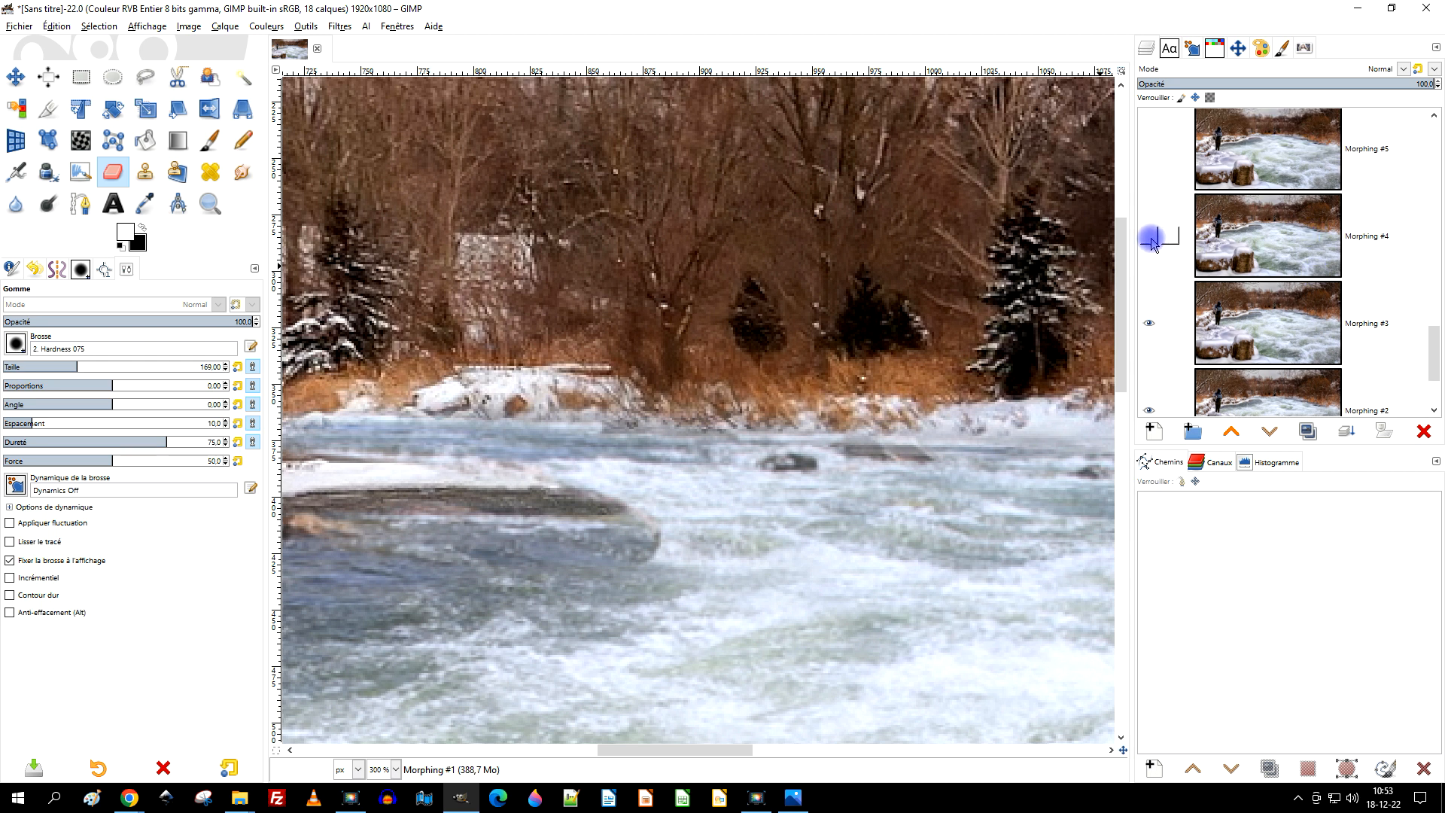
pyautogui.click(1149, 237)
pyautogui.click(1149, 323)
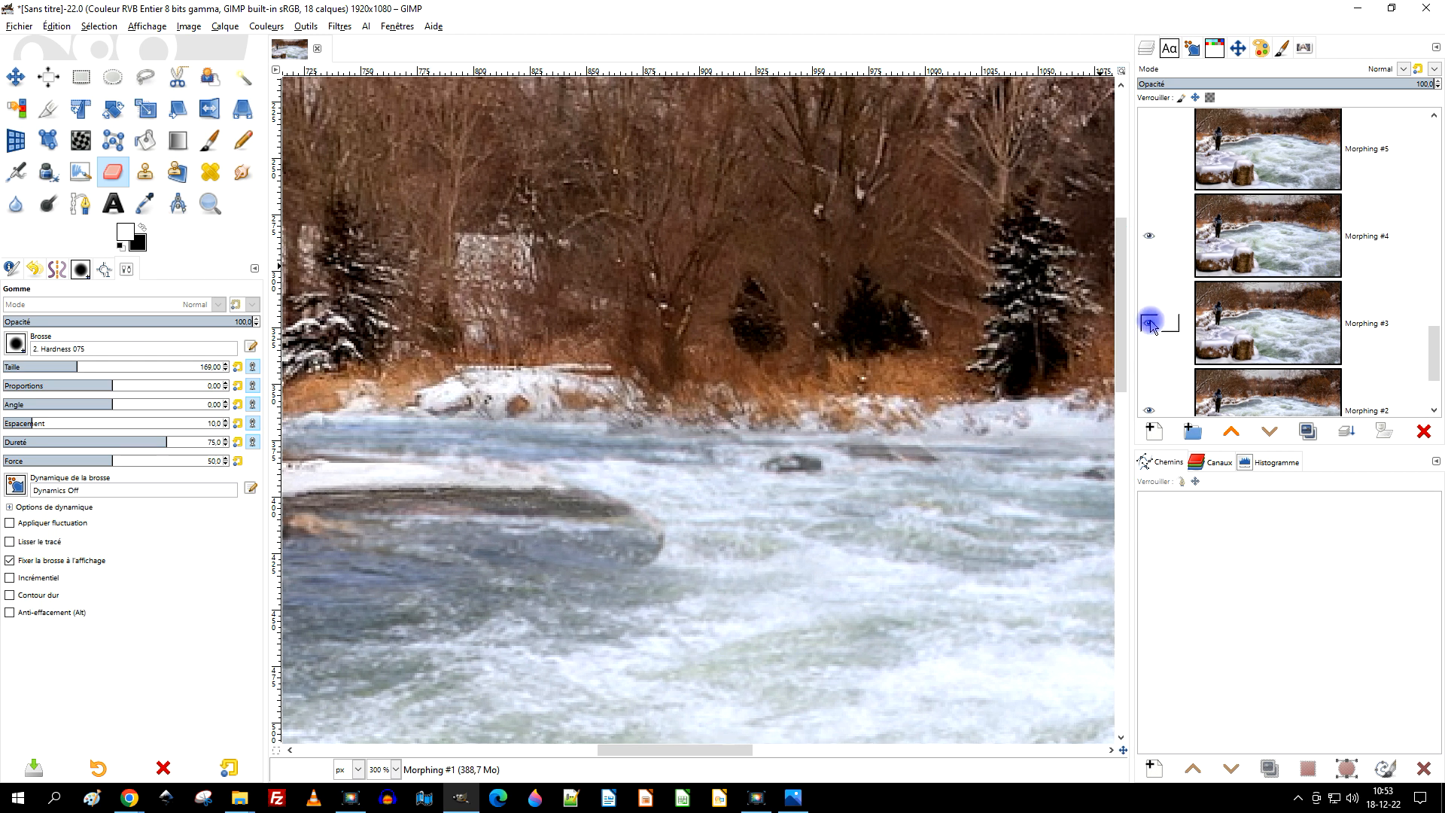
pyautogui.click(1149, 238)
pyautogui.scroll(-2, 1268, 296)
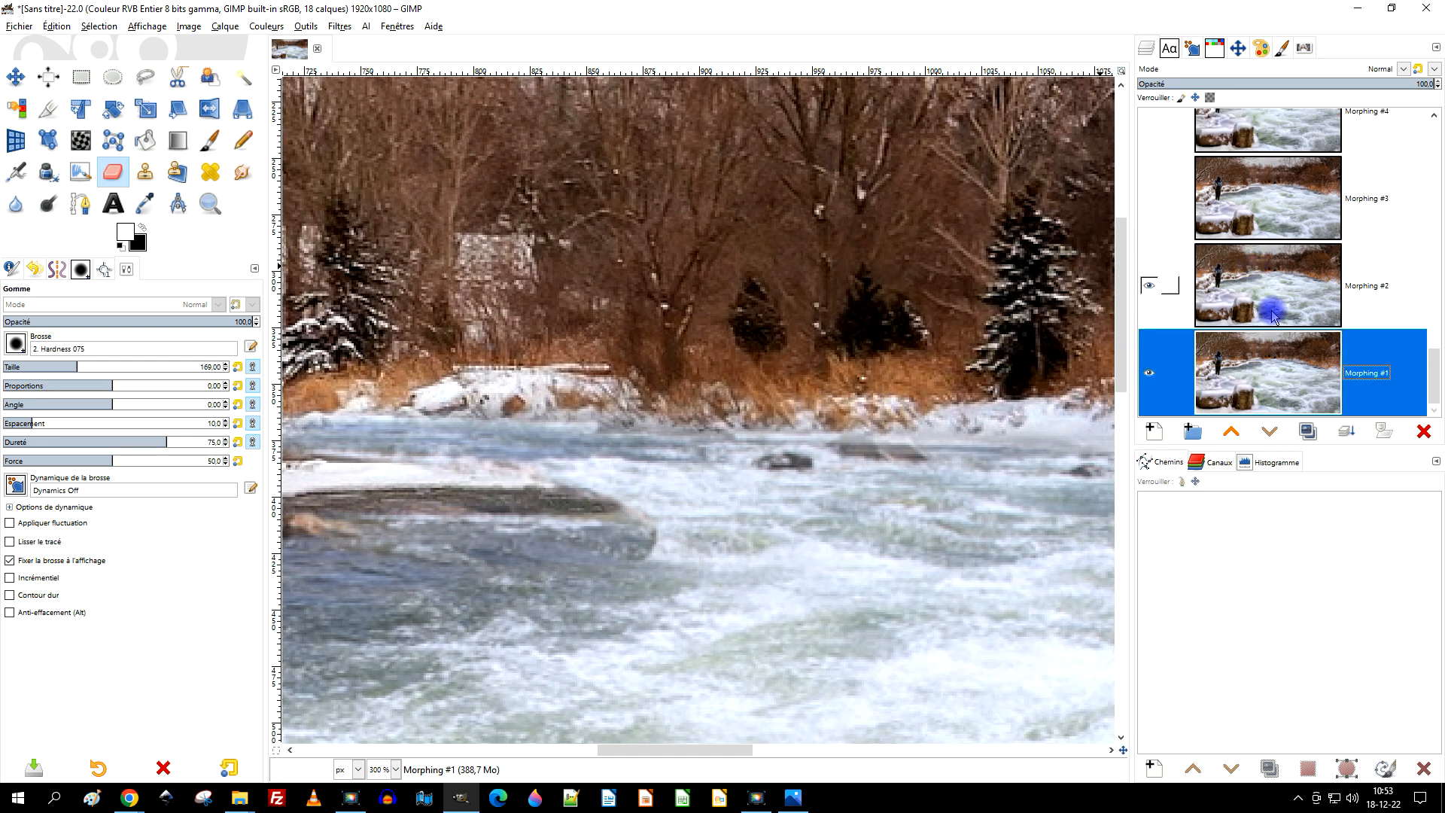
pyautogui.click(1149, 287)
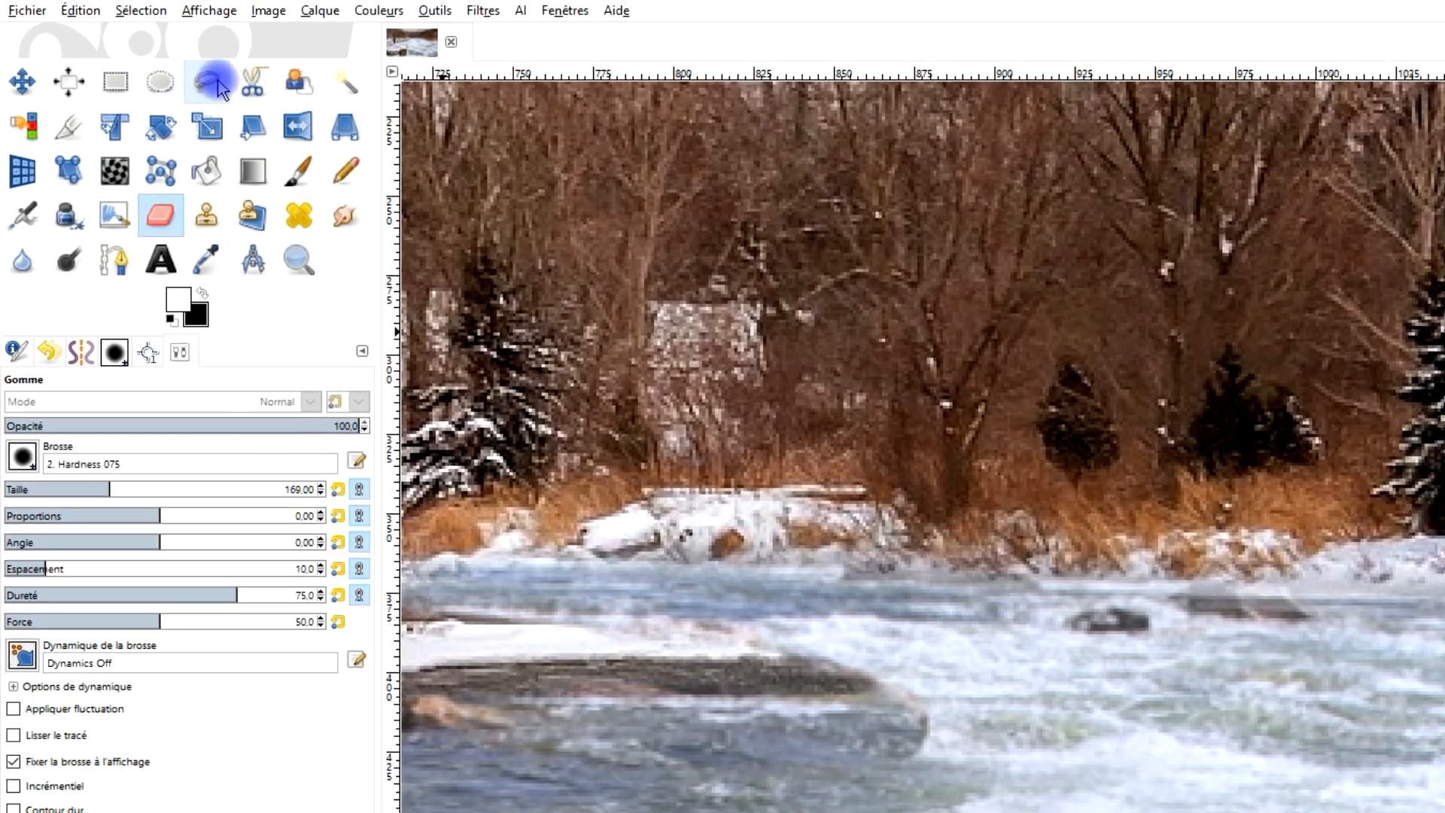
# Start a Free Select outline along the far shoreline, checking the water's edge against Morphing #2 and Morphing #3
pyautogui.click(145, 76)
pyautogui.scroll(-1, 1088, 577)
pyautogui.click(722, 663)
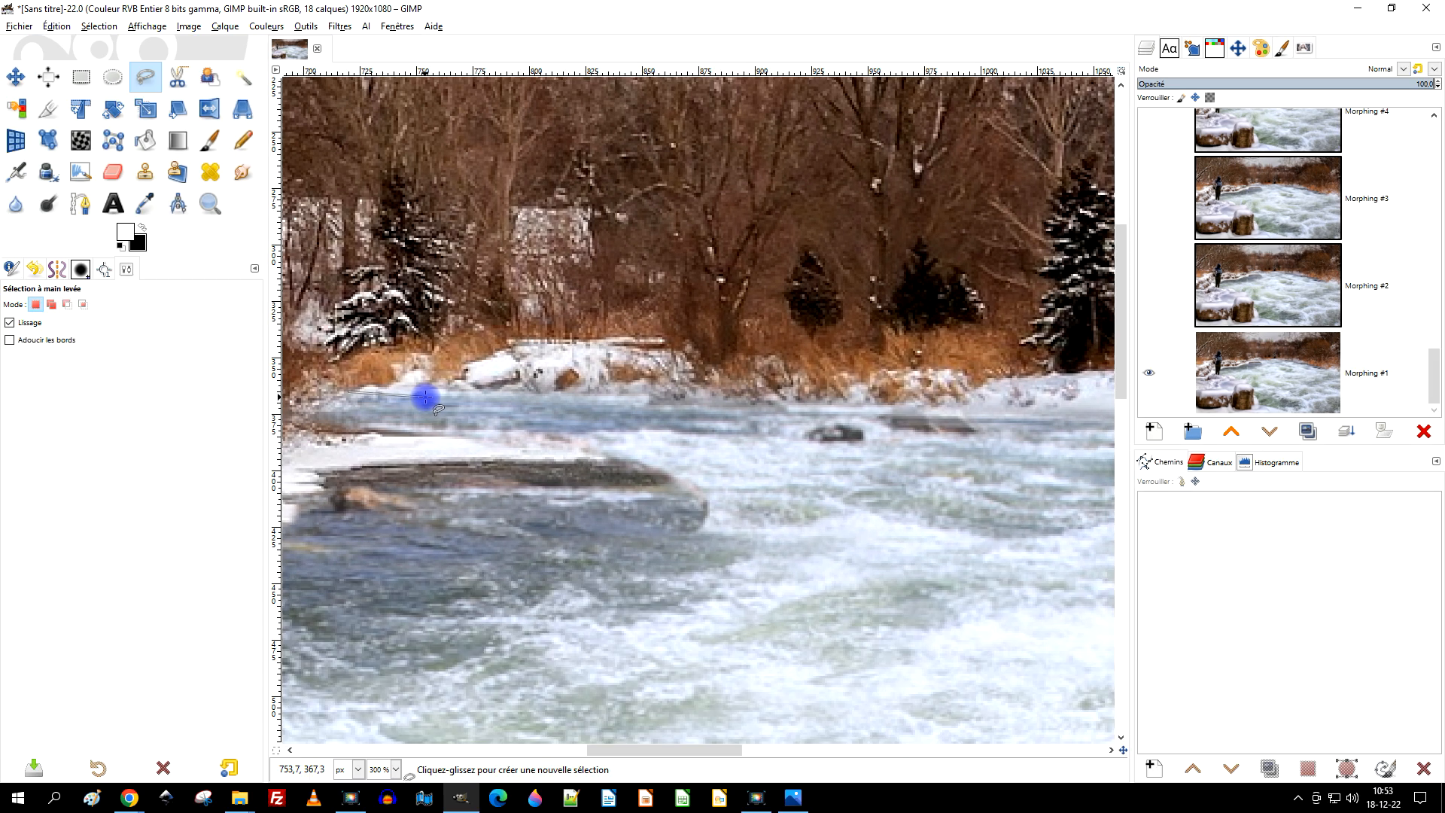
pyautogui.moveTo(429, 397)
pyautogui.mouseDown()
pyautogui.moveTo(1024, 419)
pyautogui.moveTo(944, 416)
pyautogui.moveTo(914, 435)
pyautogui.moveTo(923, 418)
pyautogui.moveTo(1084, 418)
pyautogui.moveTo(1077, 399)
pyautogui.moveTo(888, 463)
pyautogui.mouseUp()
pyautogui.click(1150, 289)
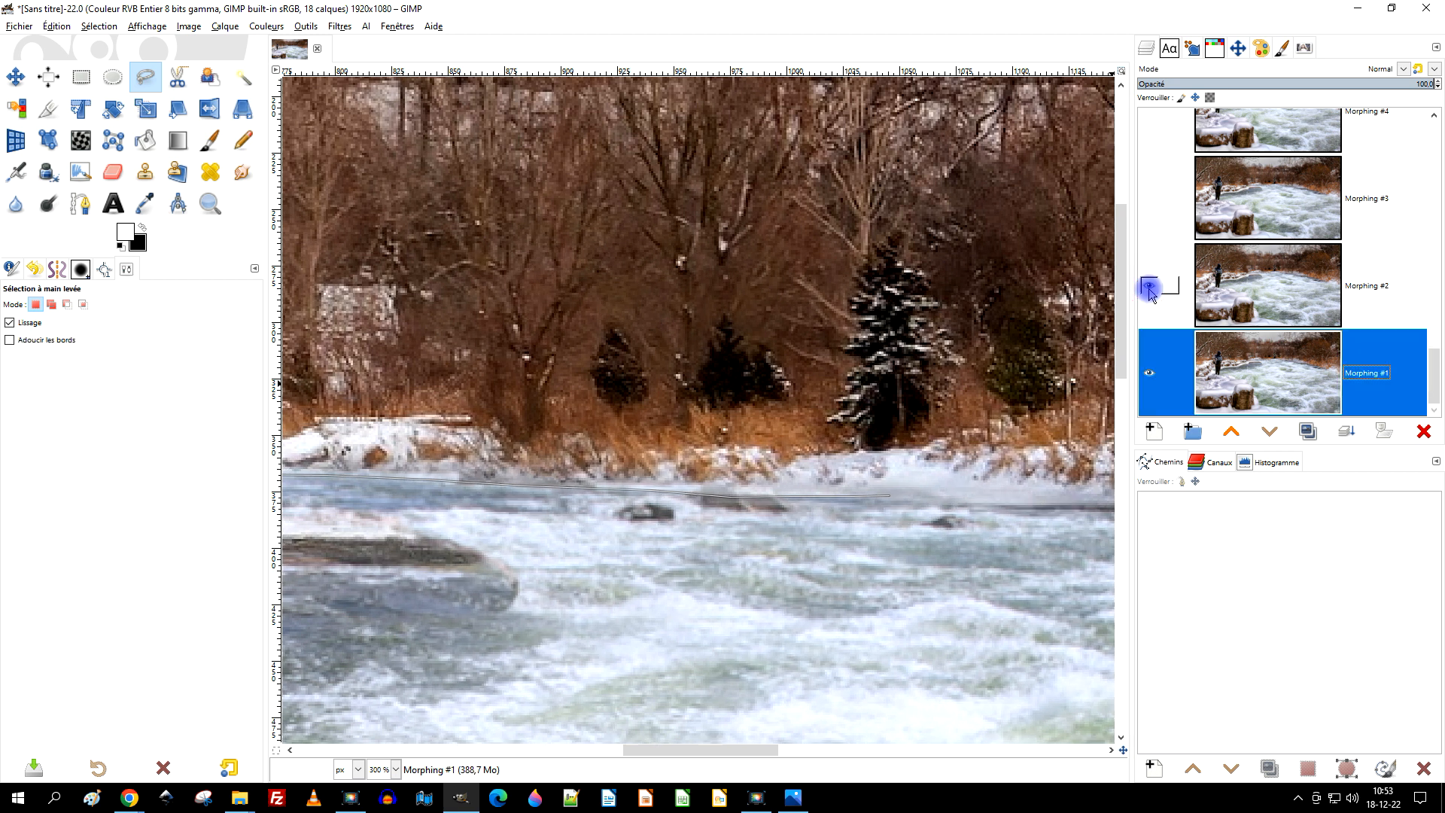
pyautogui.click(1149, 289)
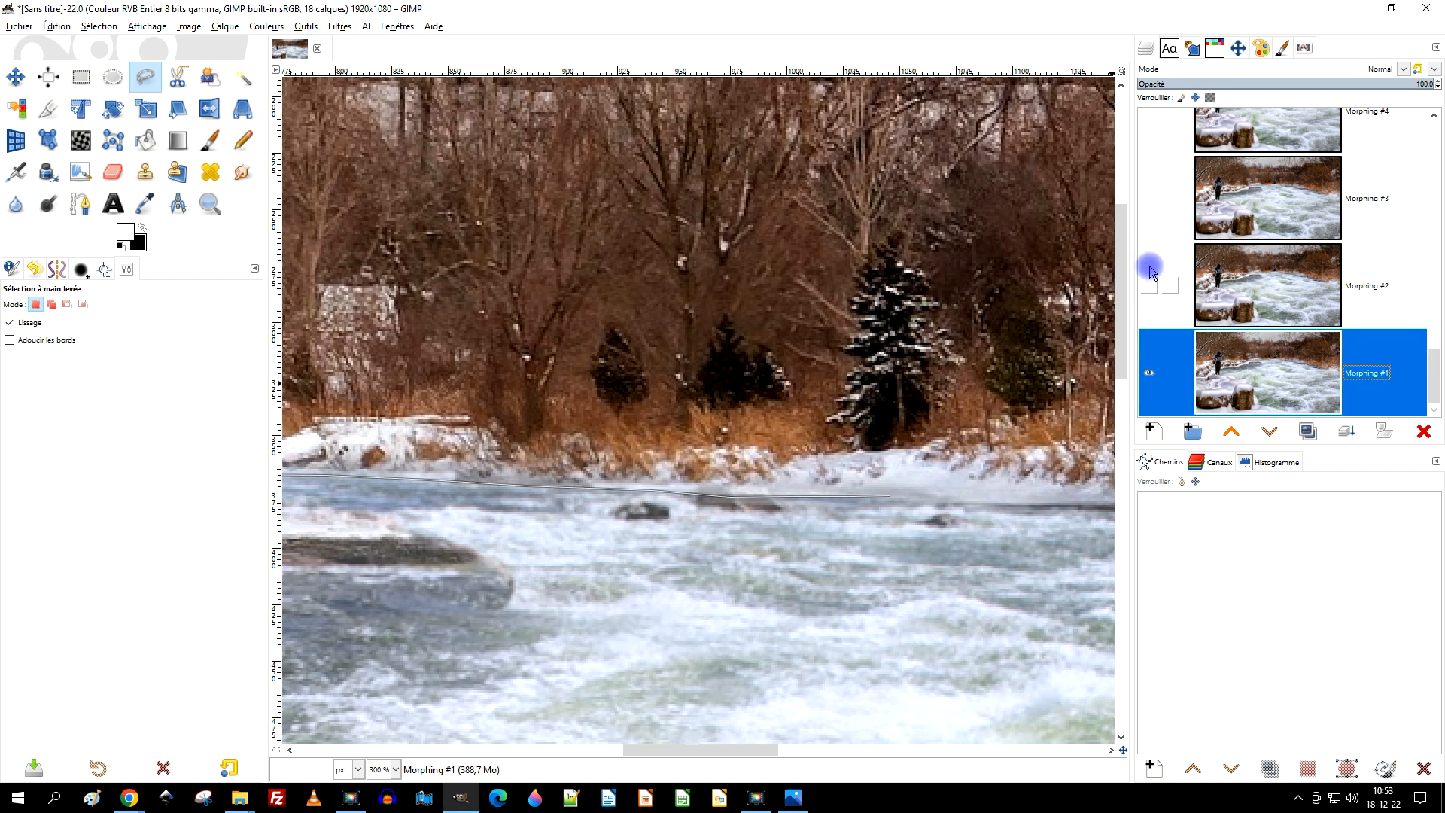
pyautogui.click(1151, 289)
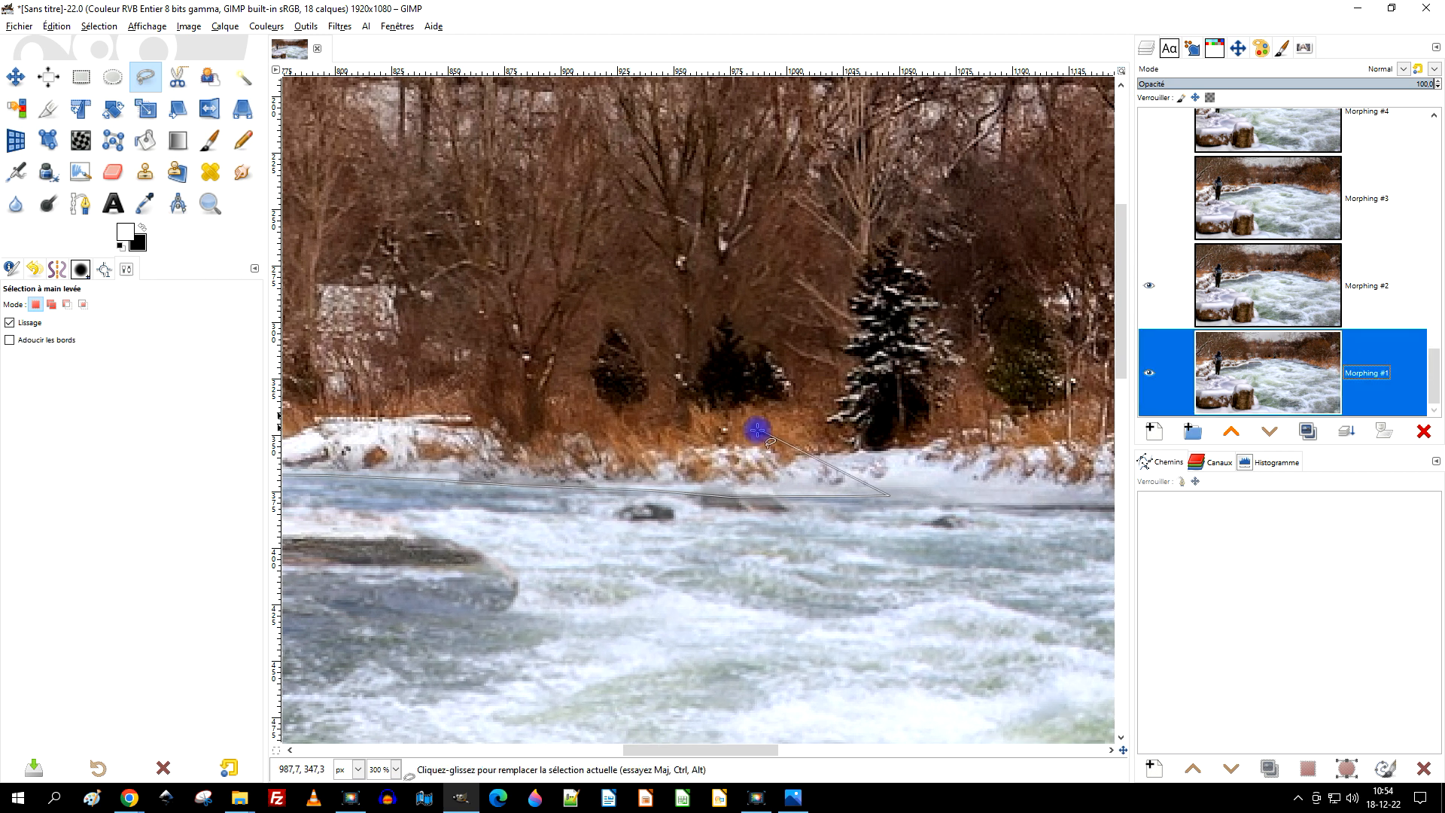
pyautogui.scroll(-1, 755, 422)
pyautogui.moveTo(791, 344); pyautogui.dragTo(789, 452)
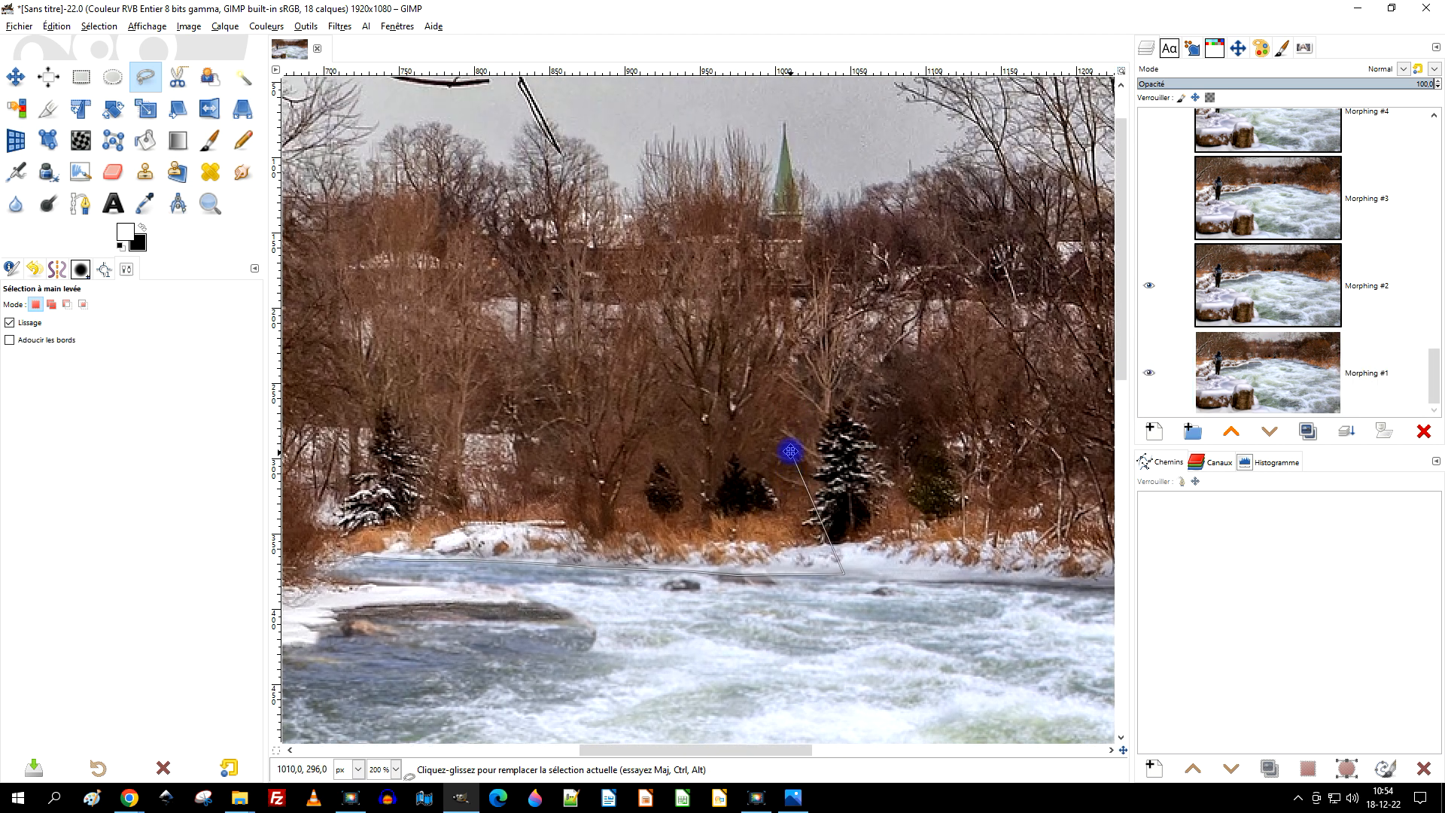
pyautogui.click(1150, 200)
pyautogui.click(1149, 200)
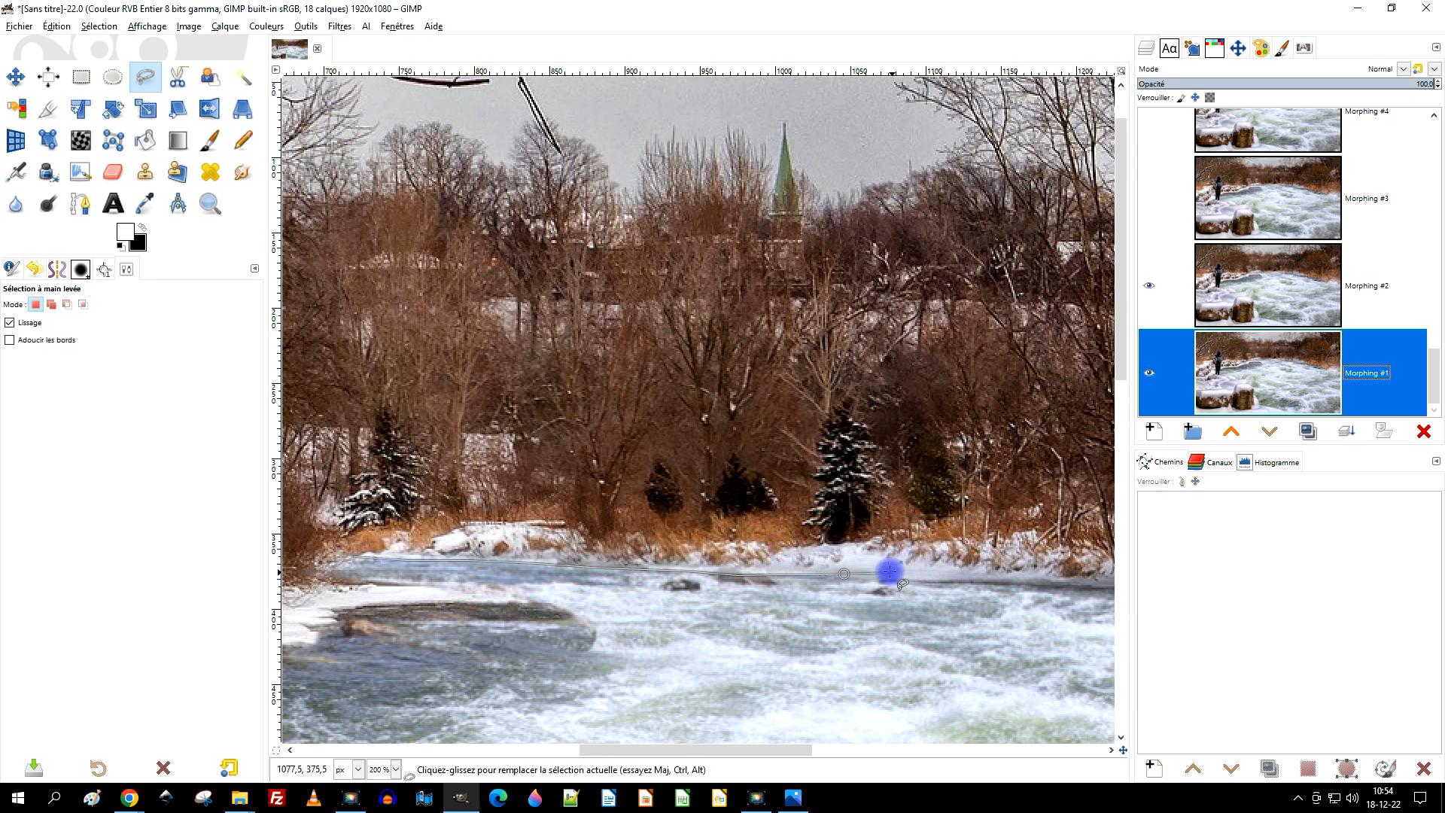
# Hide Morphing #2 and close the freehand selection around the far trees, church steeple and snowy bank, just above the water
pyautogui.click(932, 575)
pyautogui.click(969, 435)
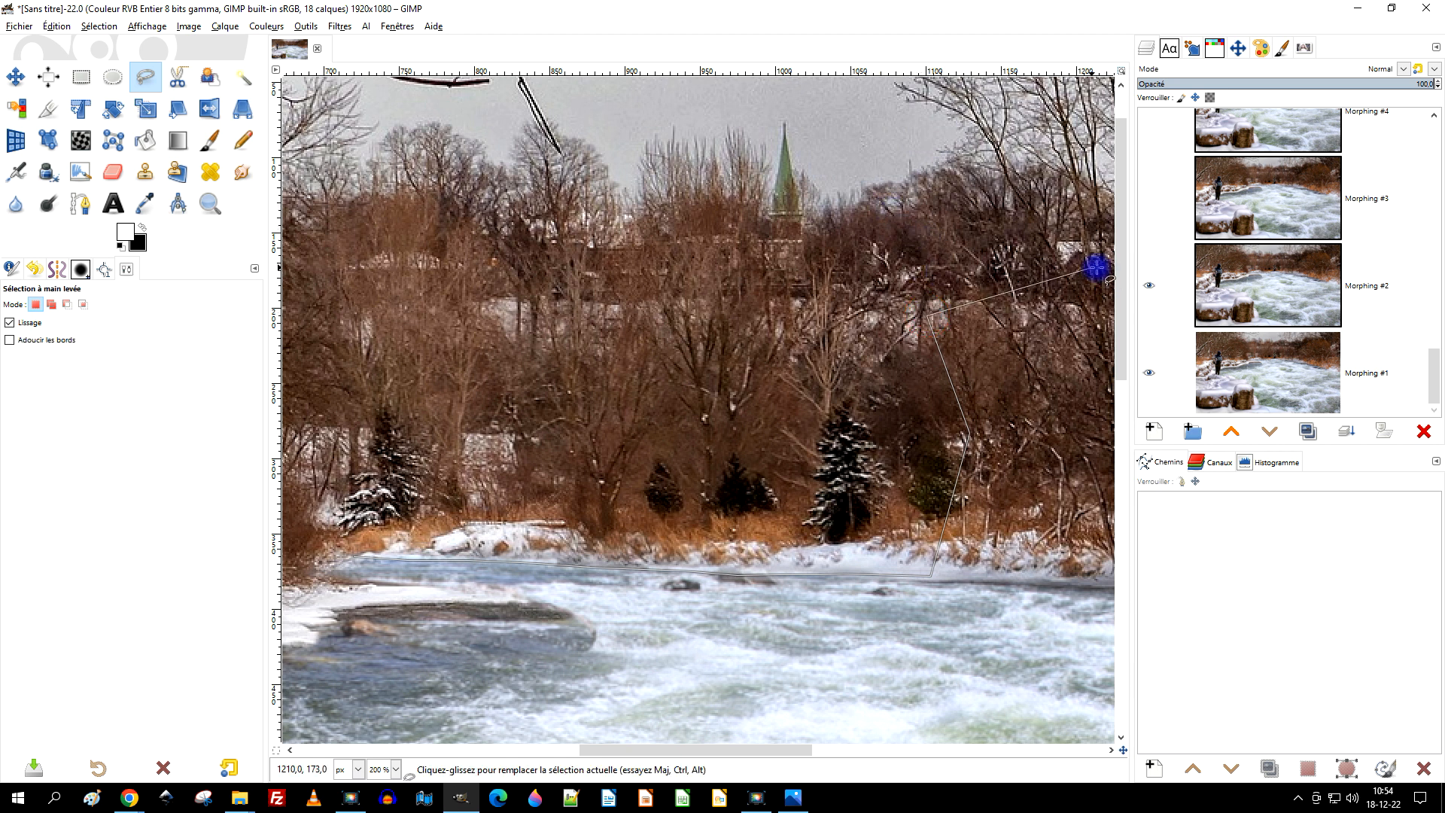
pyautogui.click(1149, 285)
pyautogui.click(1243, 331)
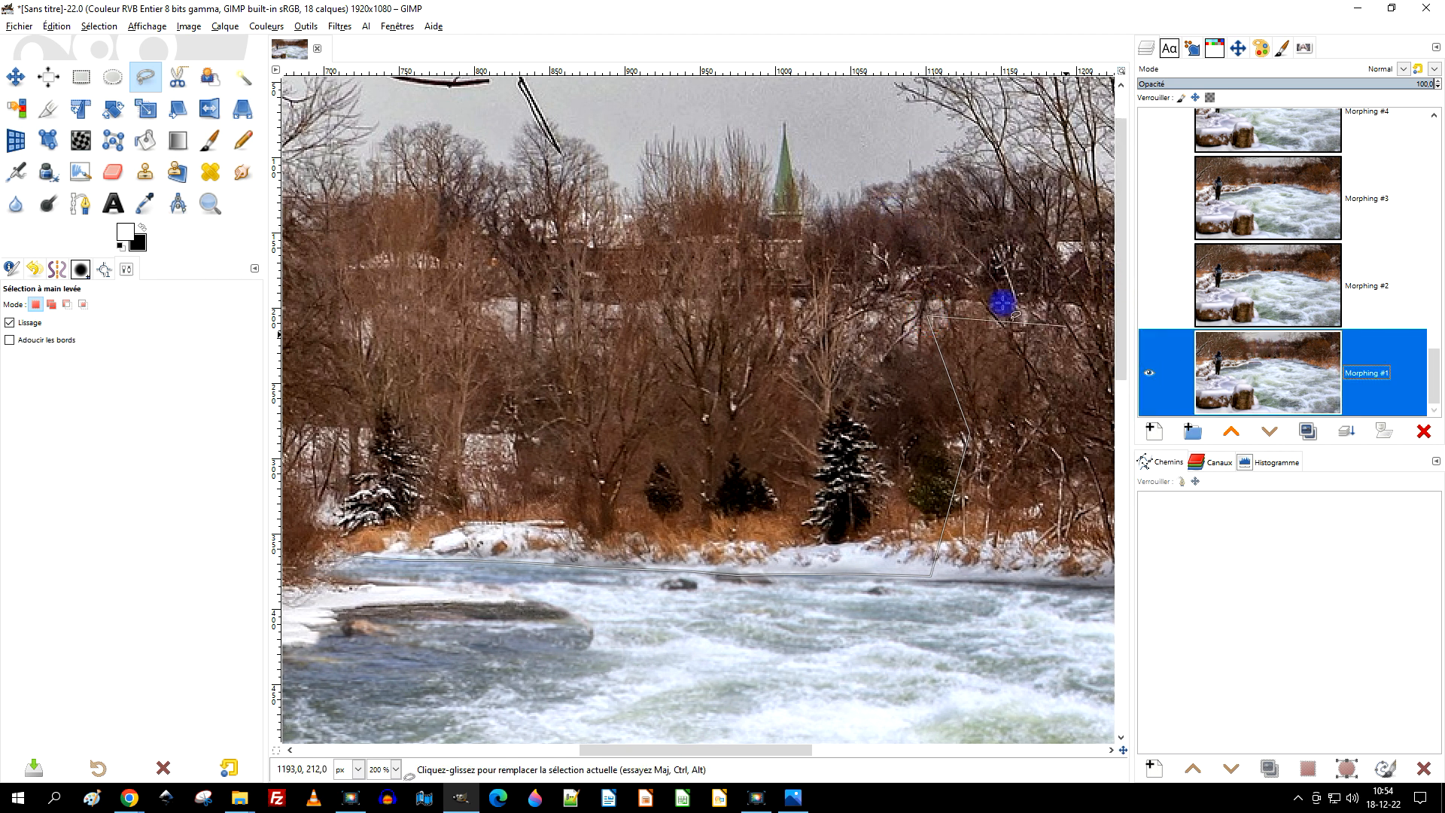
pyautogui.click(803, 97)
pyautogui.click(637, 107)
pyautogui.click(405, 150)
pyautogui.click(360, 205)
pyautogui.click(331, 281)
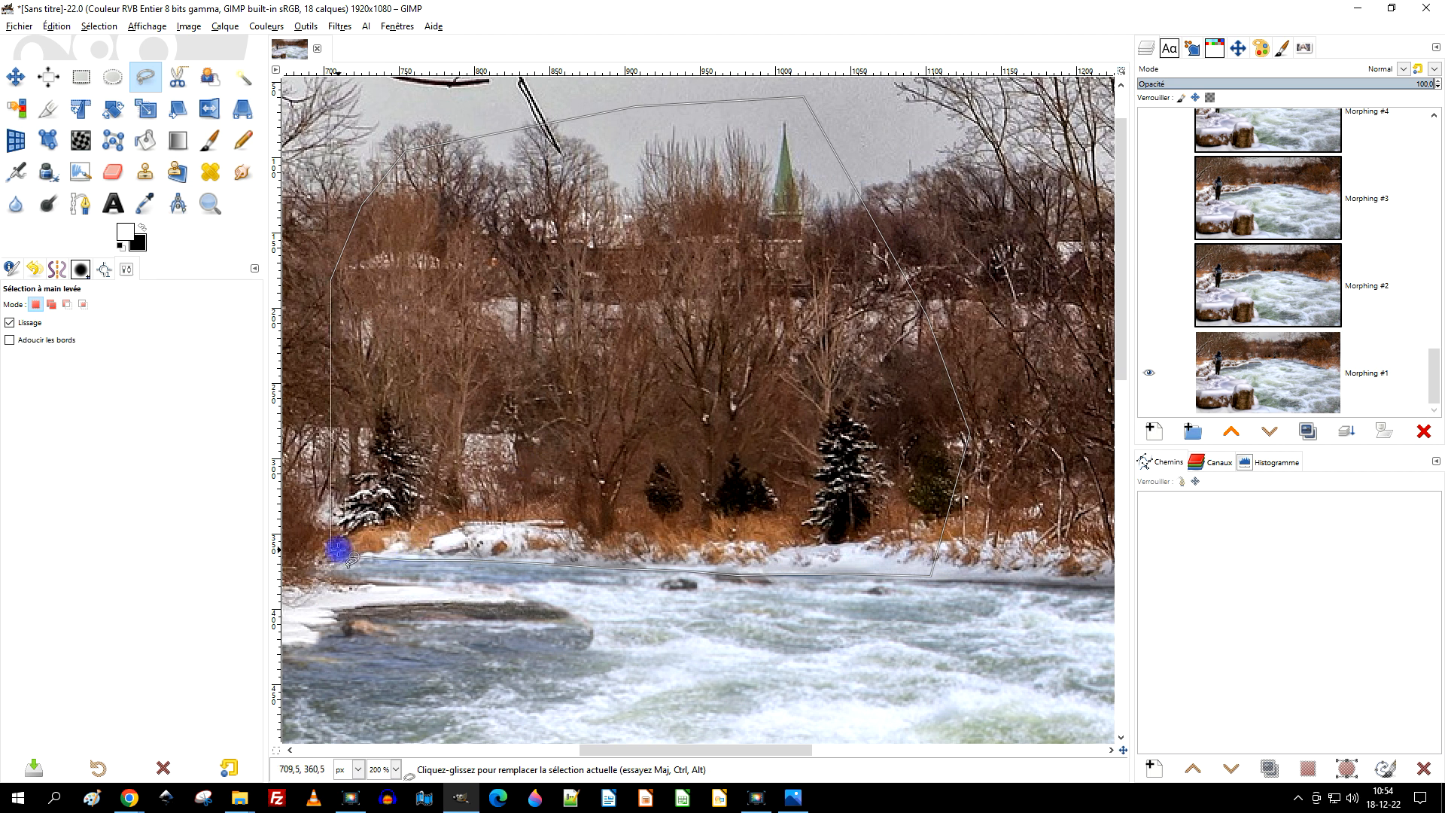
pyautogui.scroll(1, 341, 556)
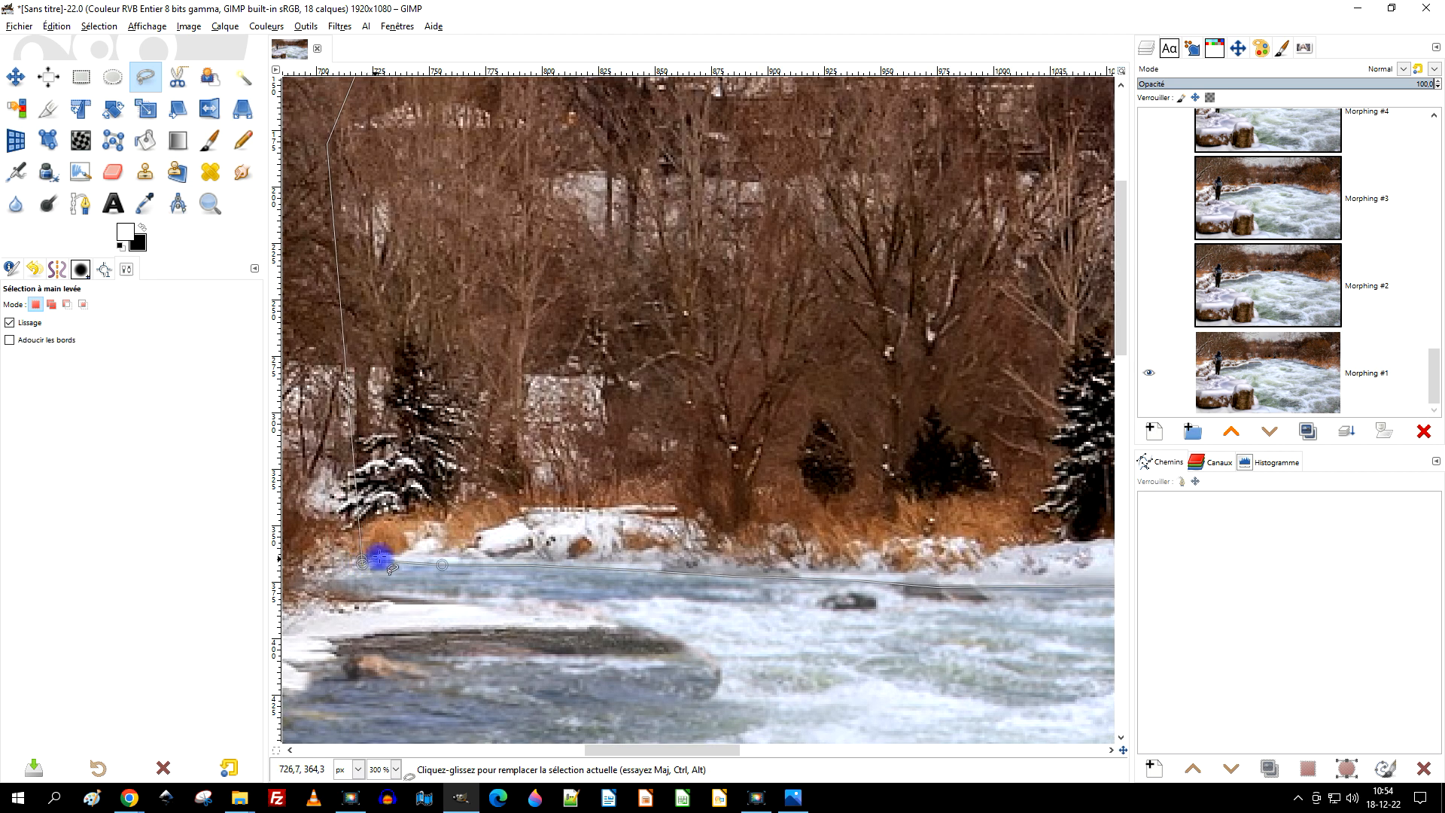
pyautogui.click(360, 560)
pyautogui.press('Return')
# Copy the selected far-bank area from the Morphing #1 layer
pyautogui.scroll(-2, 598, 377)
pyautogui.moveTo(630, 362); pyautogui.dragTo(581, 439)
pyautogui.scroll(1, 582, 437)
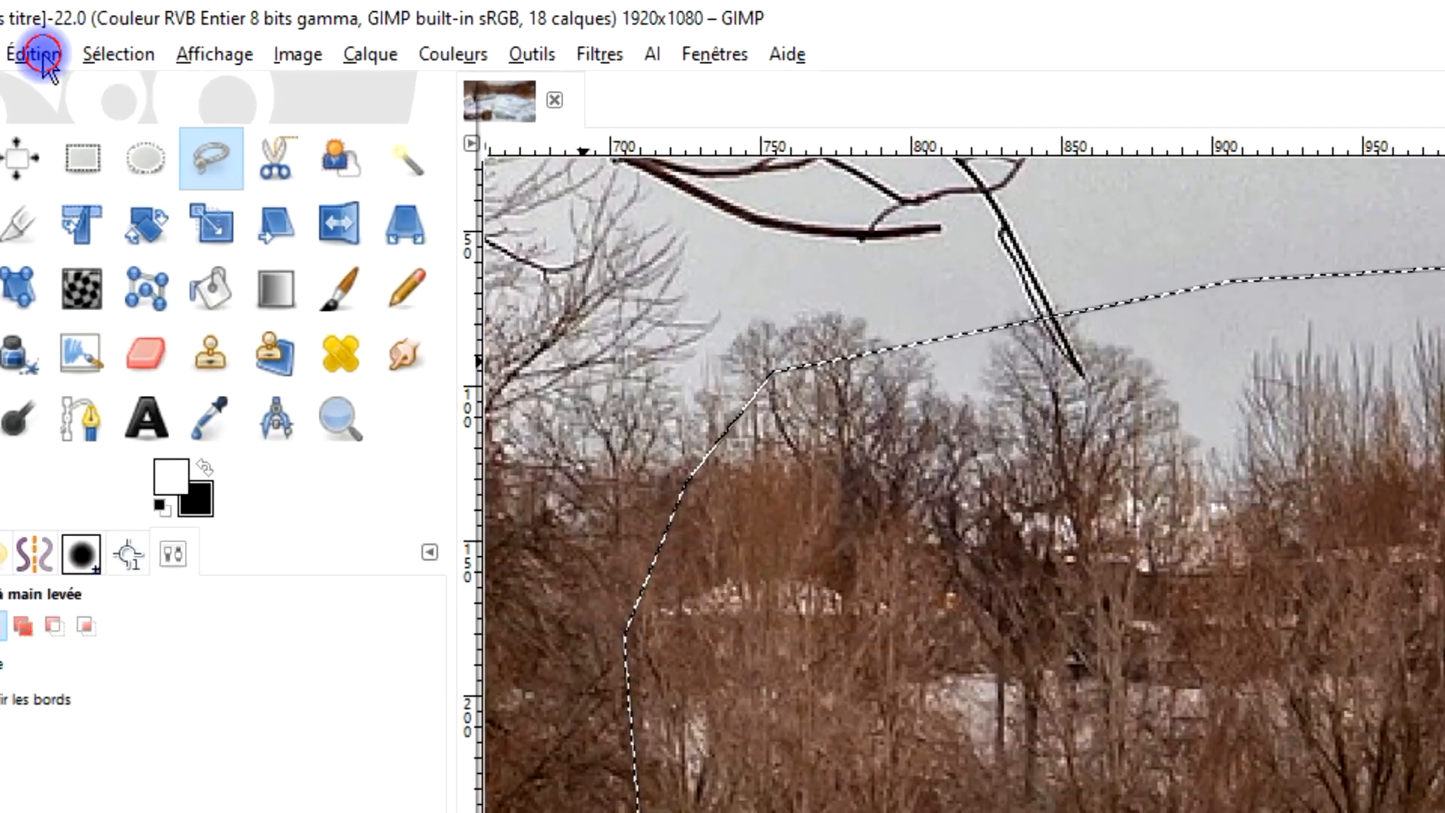
pyautogui.click(34, 49)
pyautogui.click(85, 212)
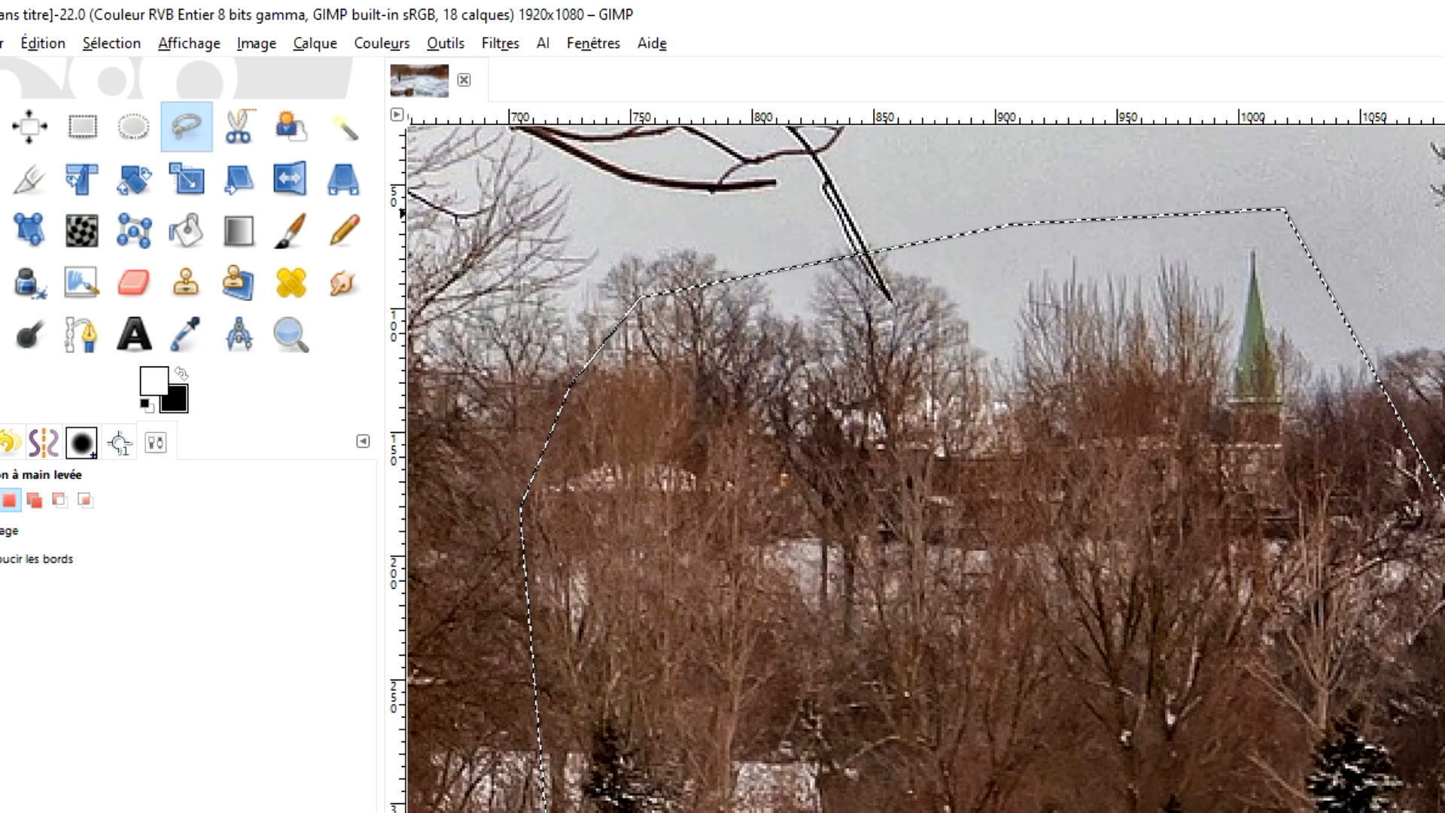
pyautogui.click(1359, 374)
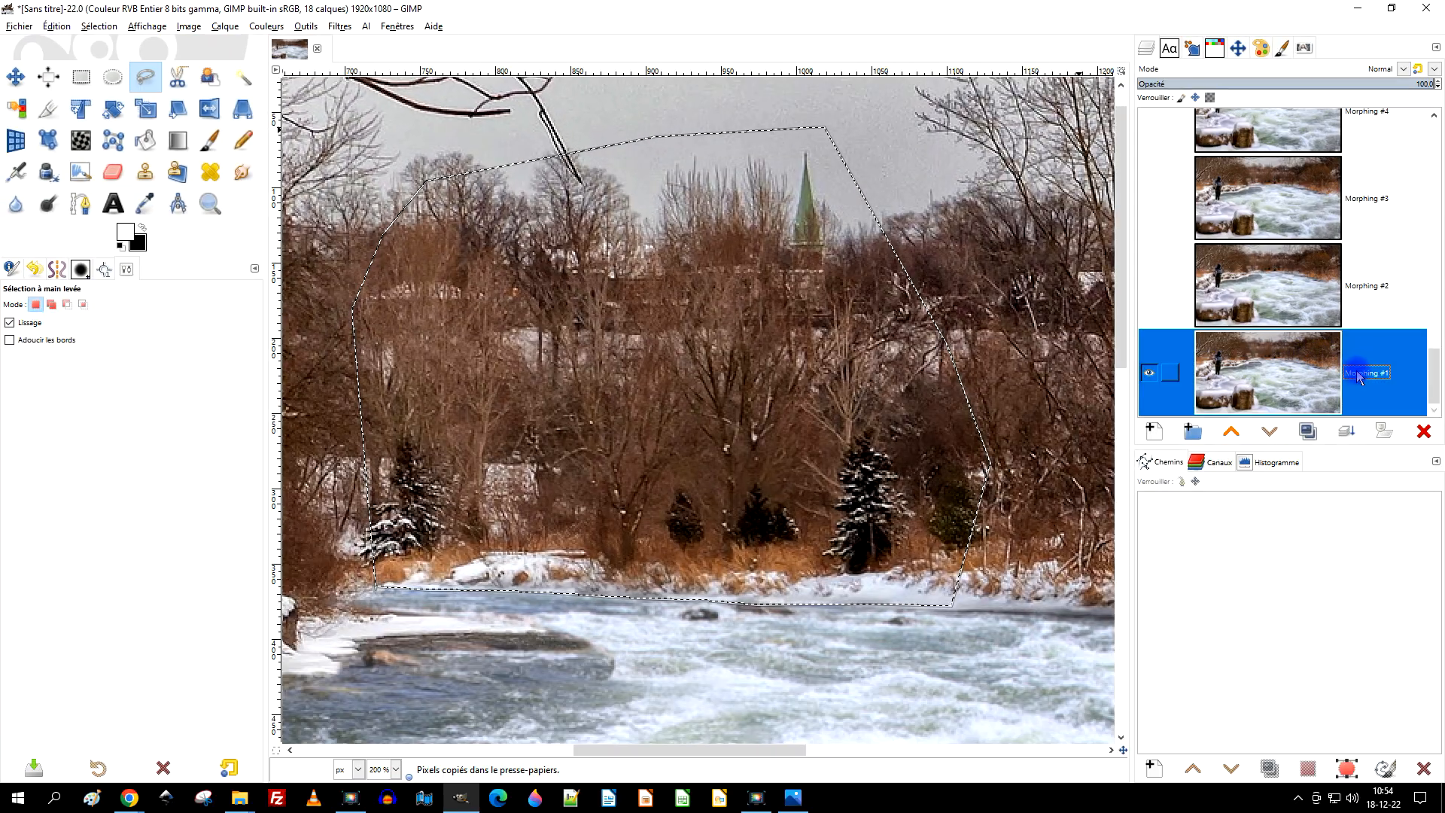
# Show and select Morphing #2, paste the copied far bank onto it and anchor the floating selection
pyautogui.click(1147, 285)
pyautogui.click(1216, 444)
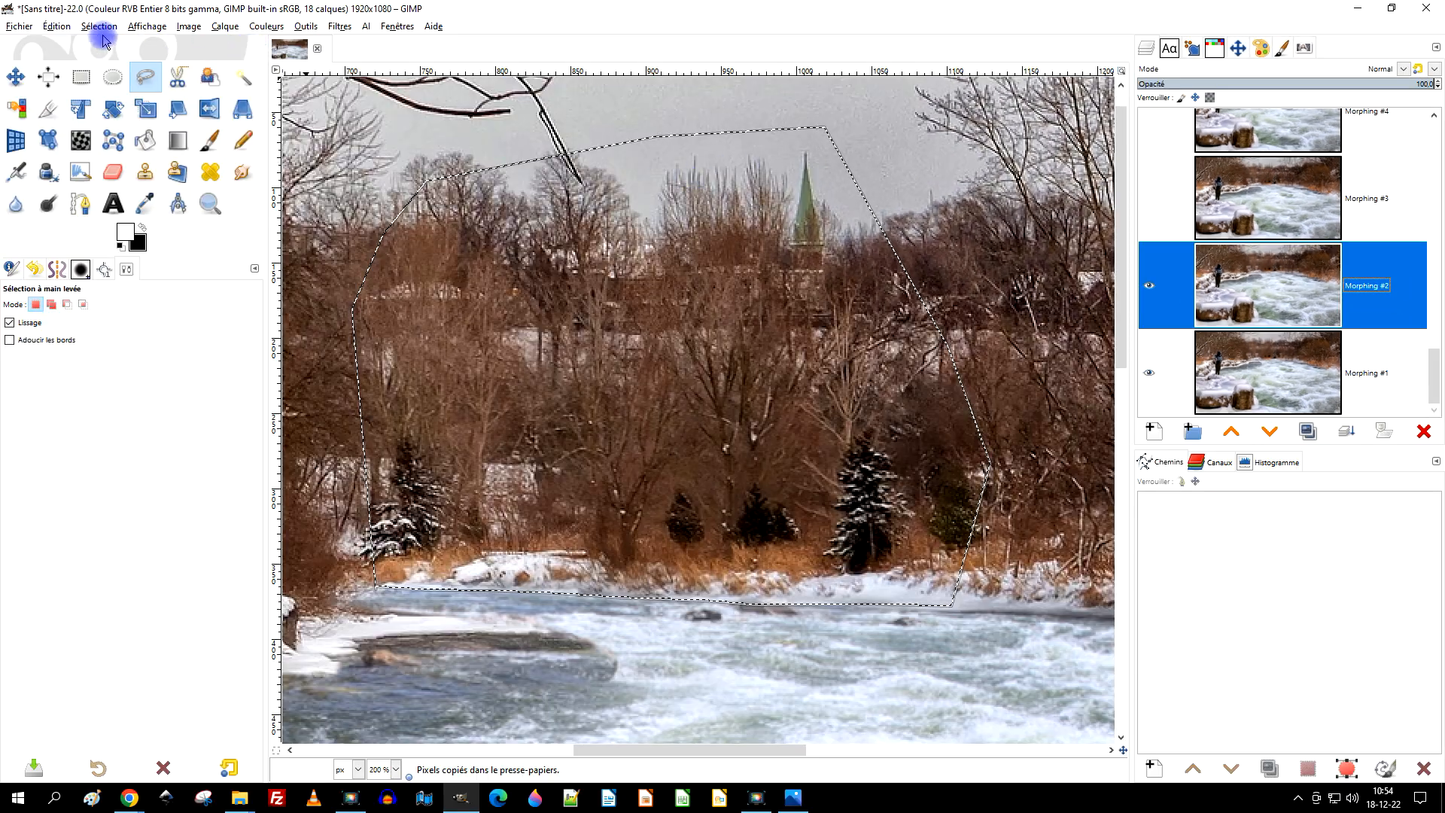
pyautogui.click(57, 27)
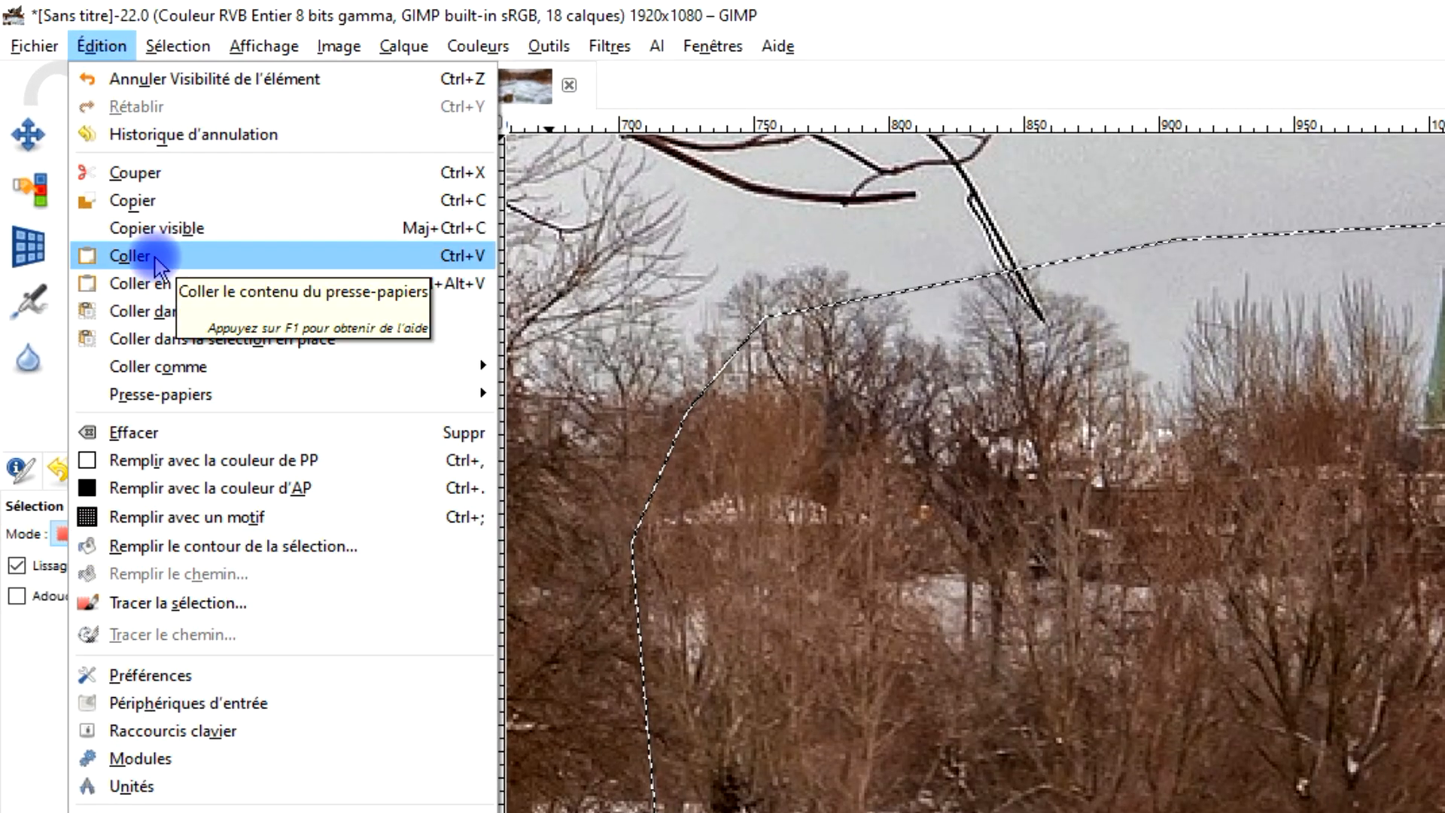
pyautogui.click(129, 256)
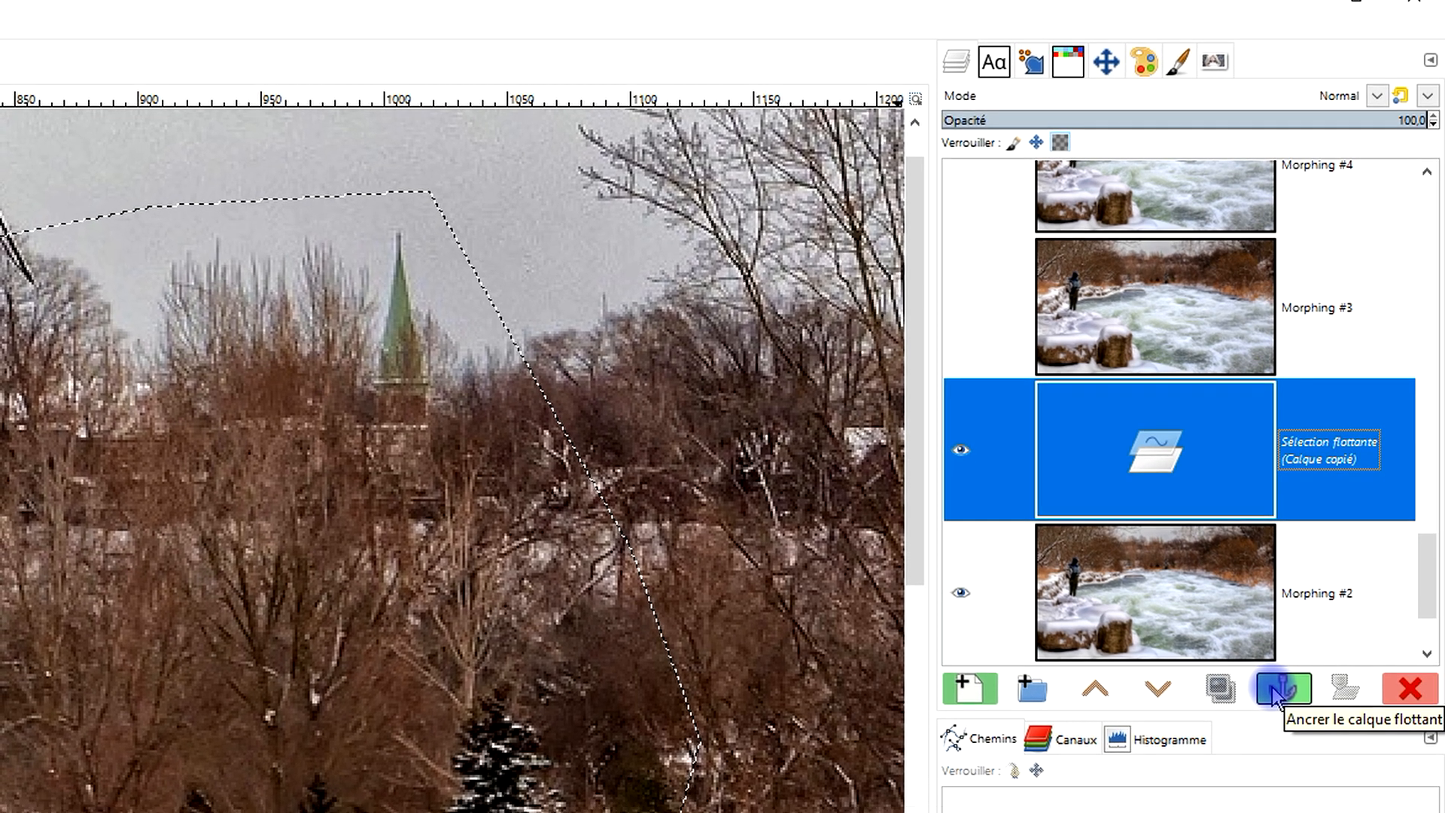
pyautogui.click(1344, 435)
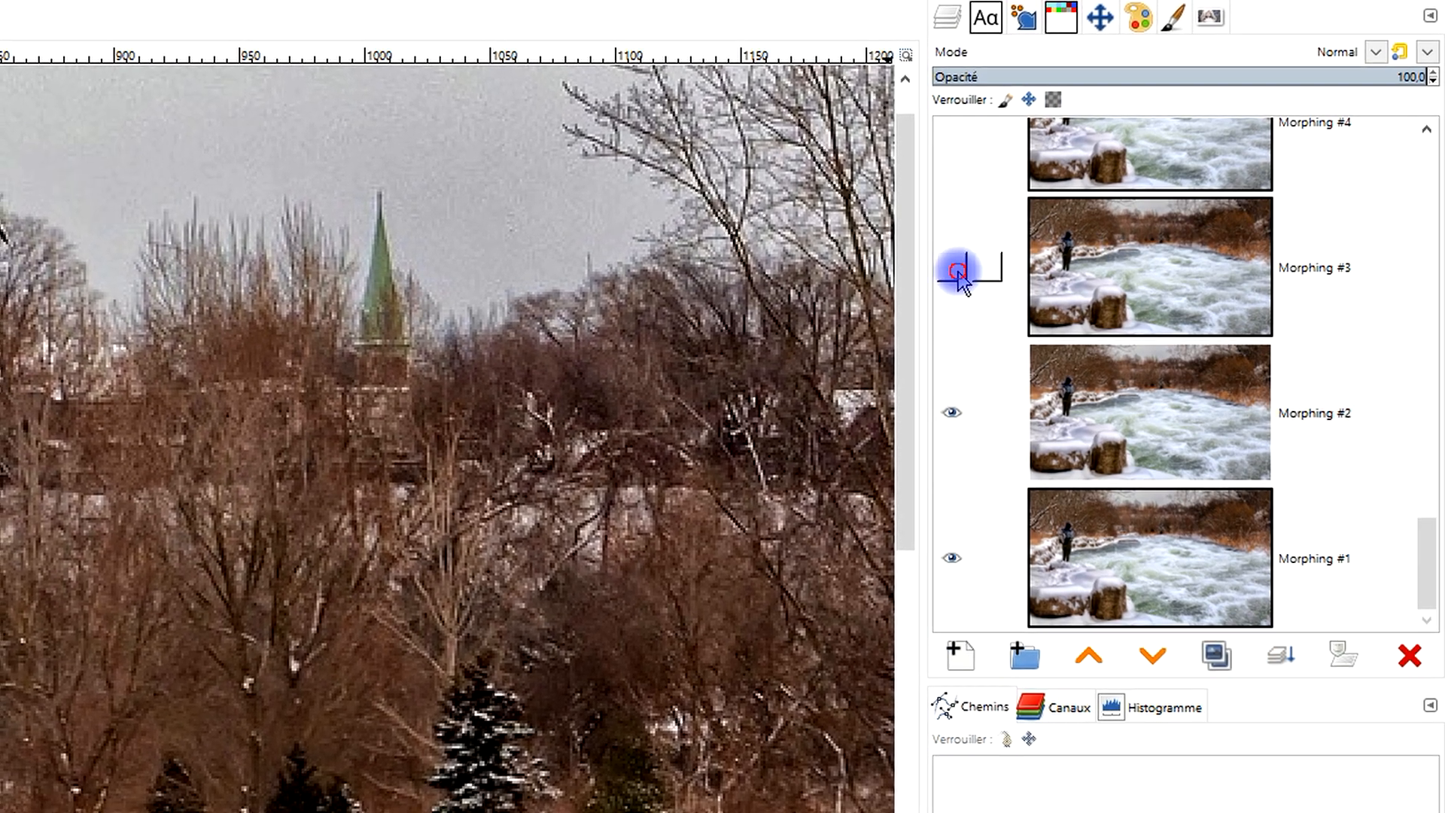
# Show and select Morphing #3 and paste the copied far bank onto it
pyautogui.click(1149, 278)
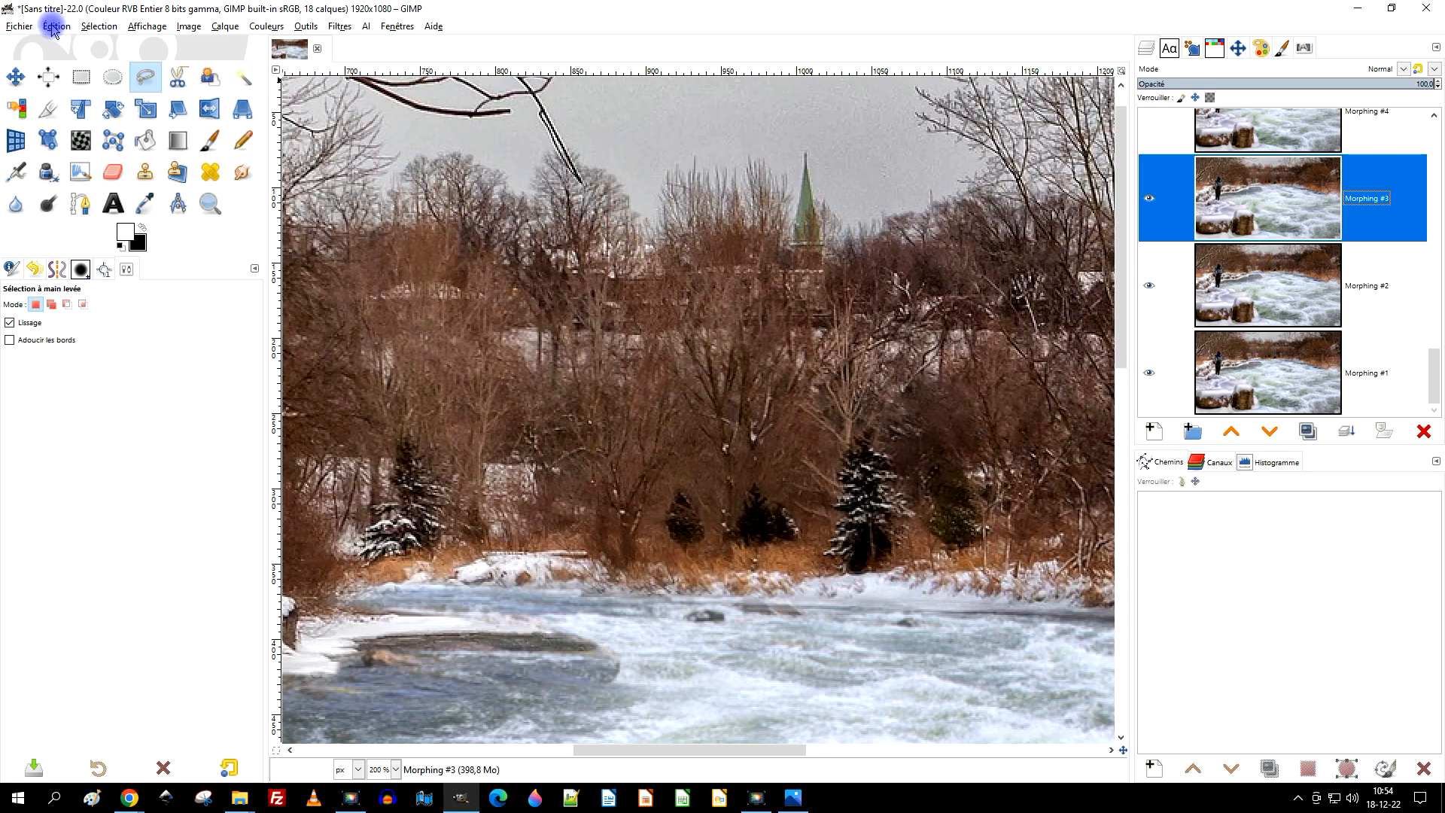
pyautogui.click(55, 26)
pyautogui.click(106, 161)
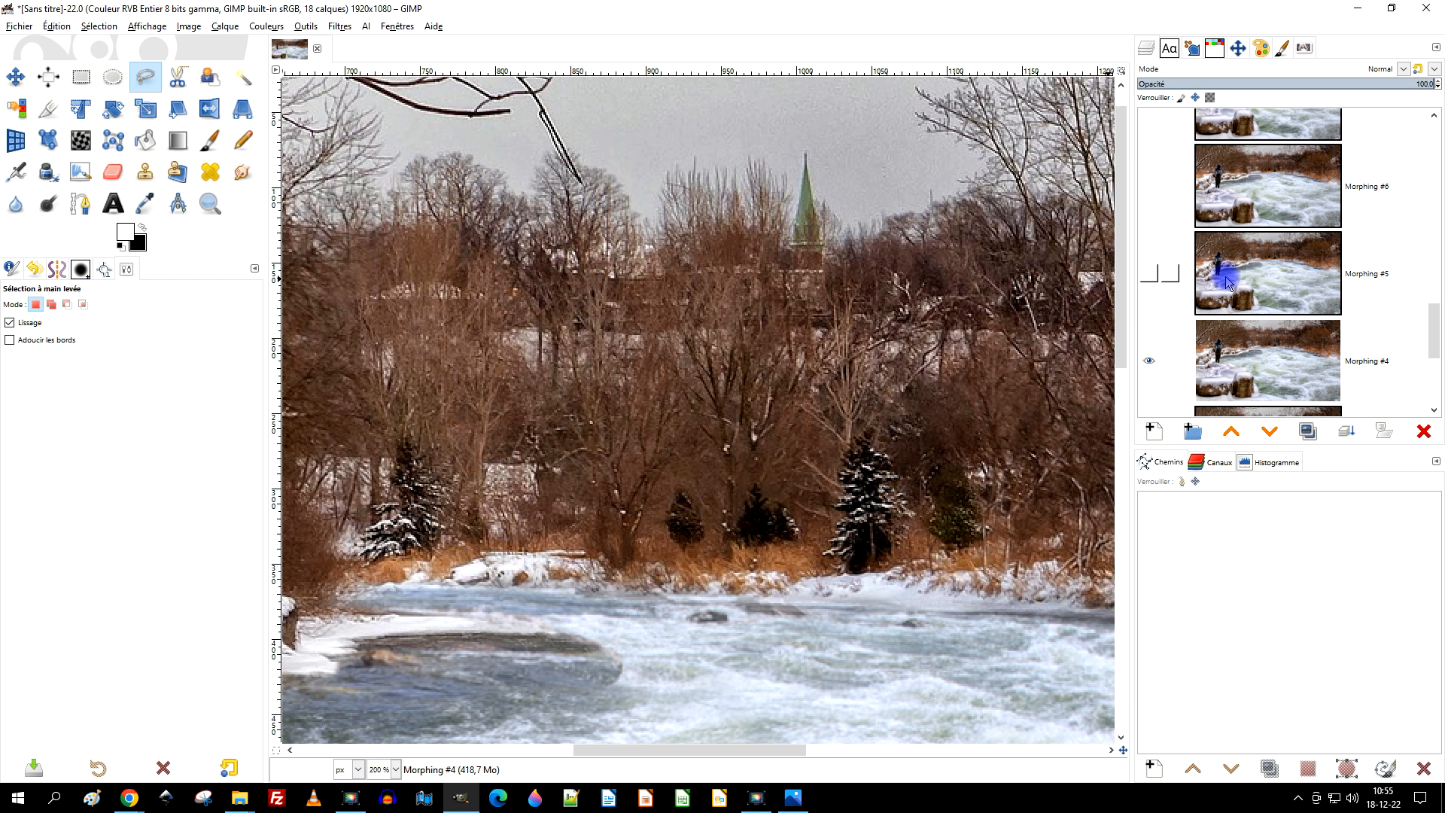
# Show and select Morphing #5, paste the copied far bank onto it and anchor the floating selection
pyautogui.click(1189, 280)
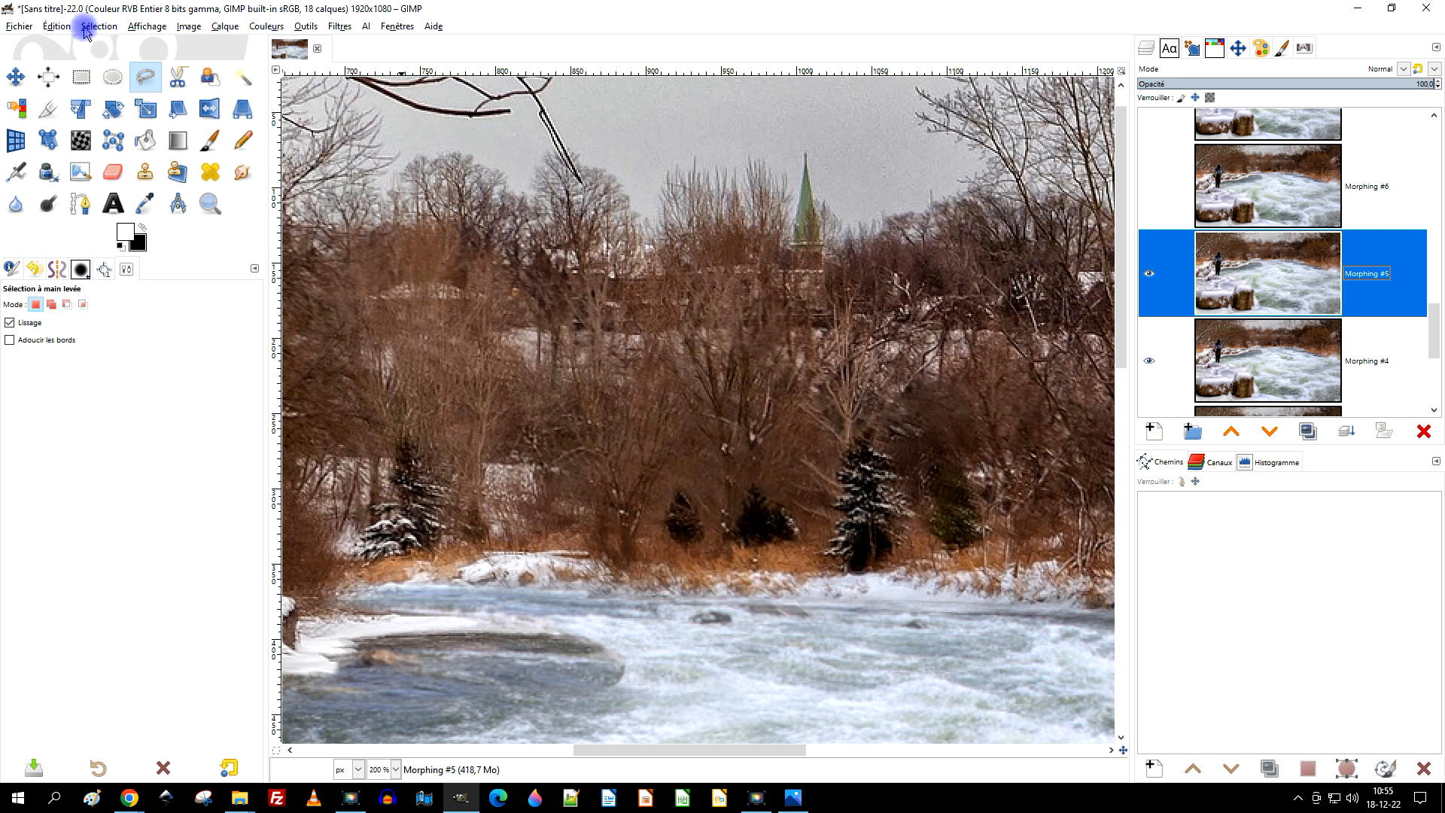
pyautogui.click(56, 26)
pyautogui.click(124, 155)
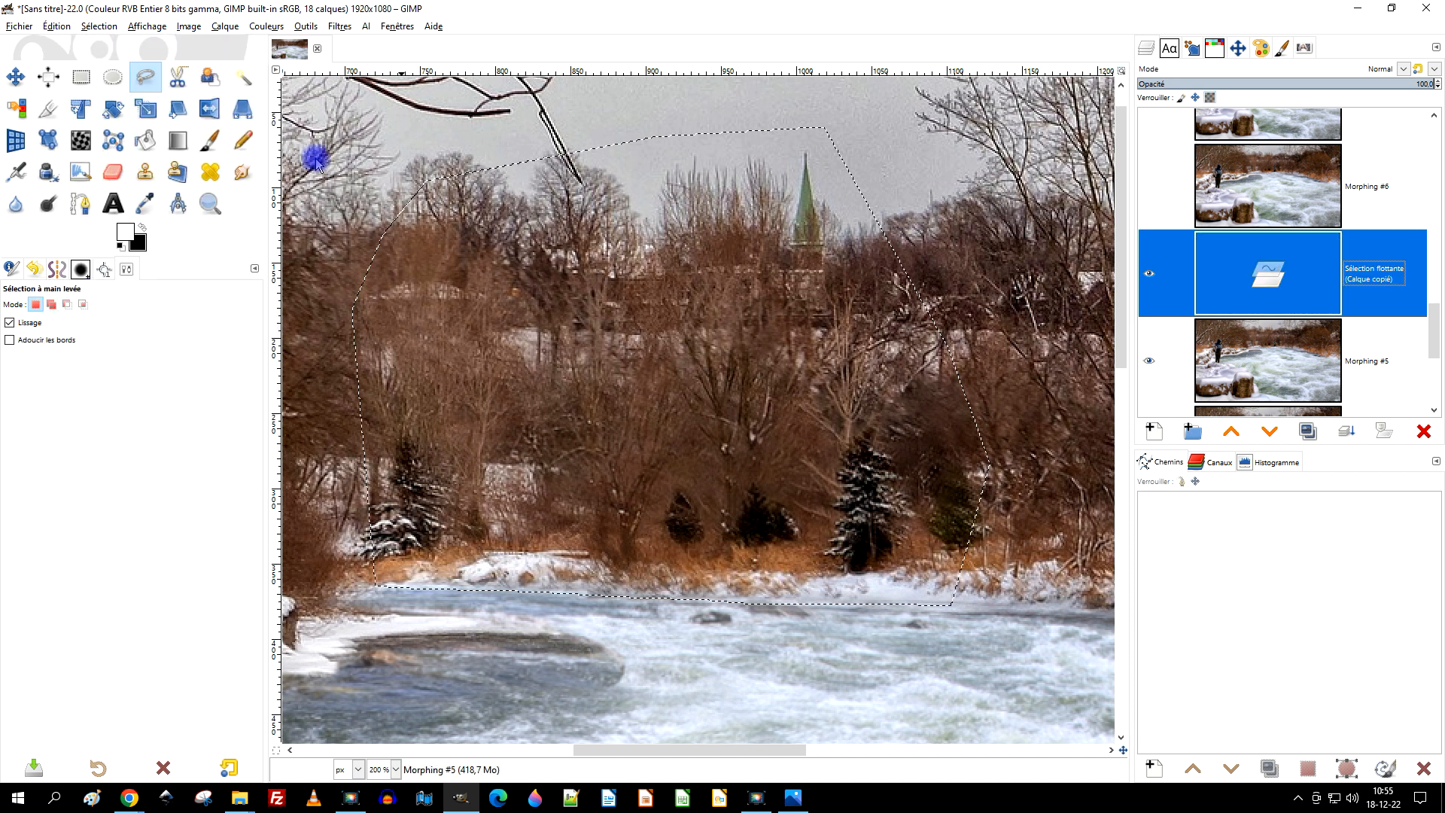
pyautogui.click(1346, 436)
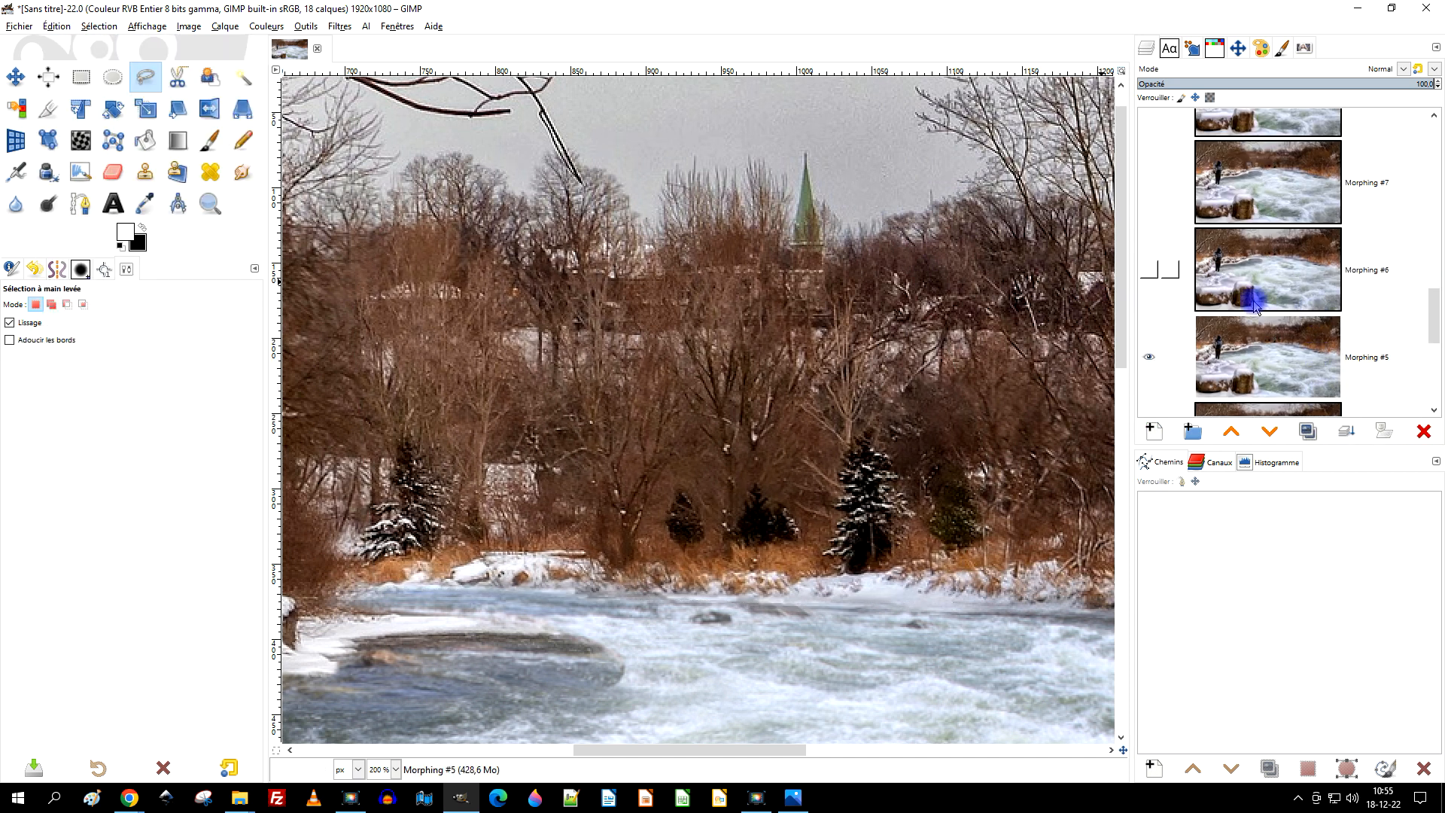
# Show and select the Morphing #6 layer, paste the copied far bank in place and anchor the floating selection
pyautogui.click(1151, 273)
pyautogui.scroll(2, 1283, 294)
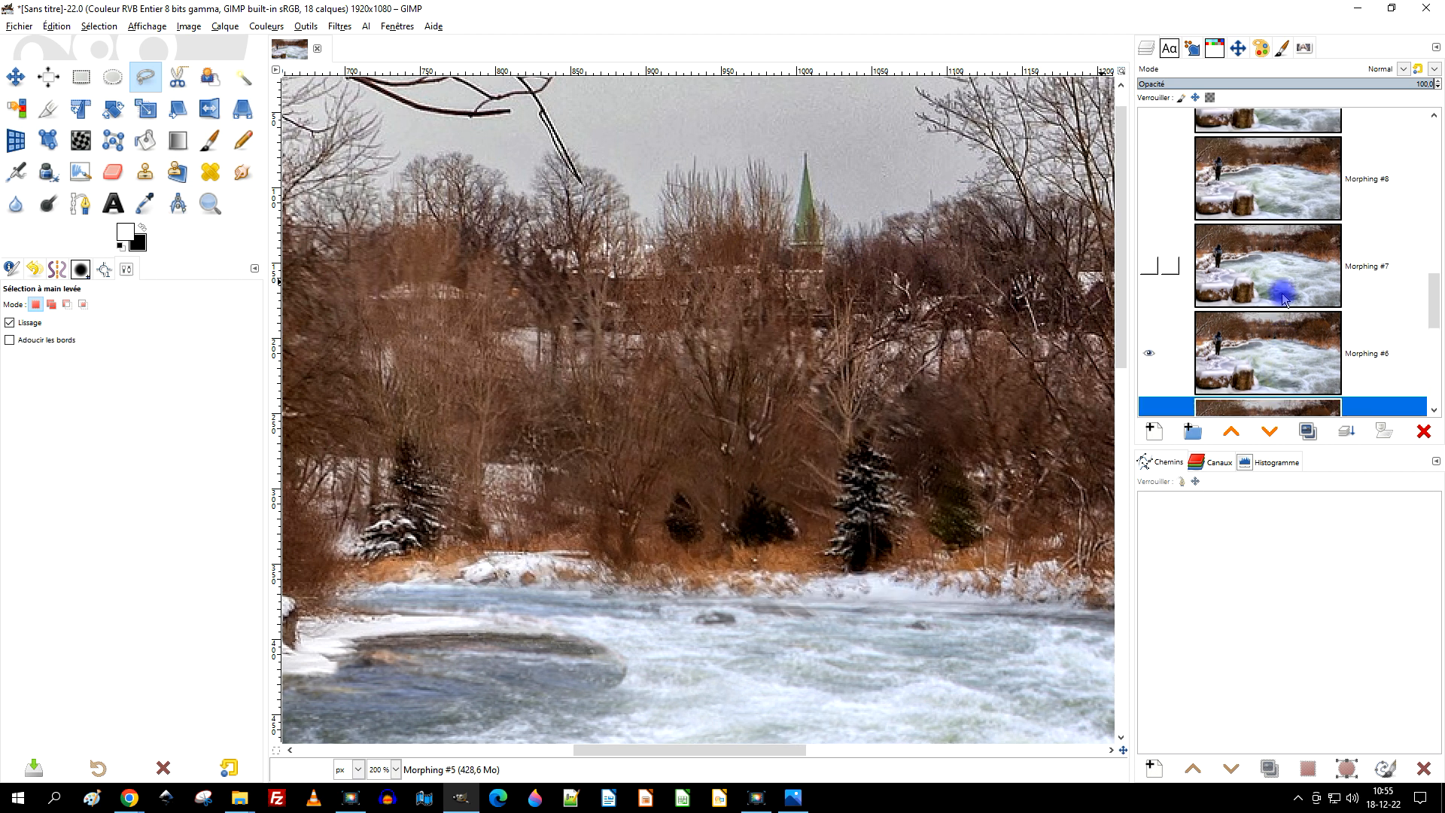
pyautogui.click(1269, 354)
pyautogui.click(96, 28)
pyautogui.moveTo(56, 26)
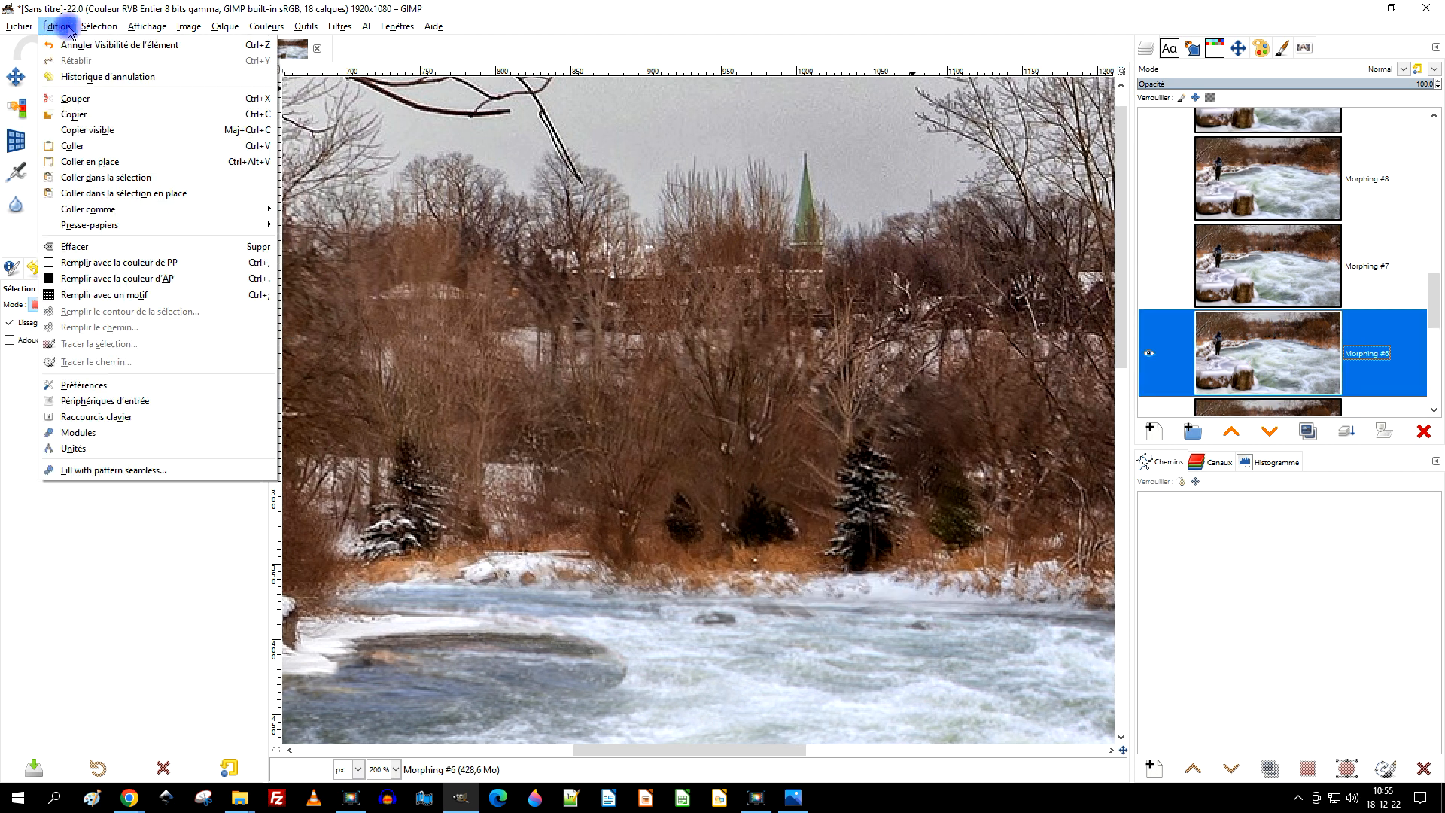
pyautogui.click(88, 162)
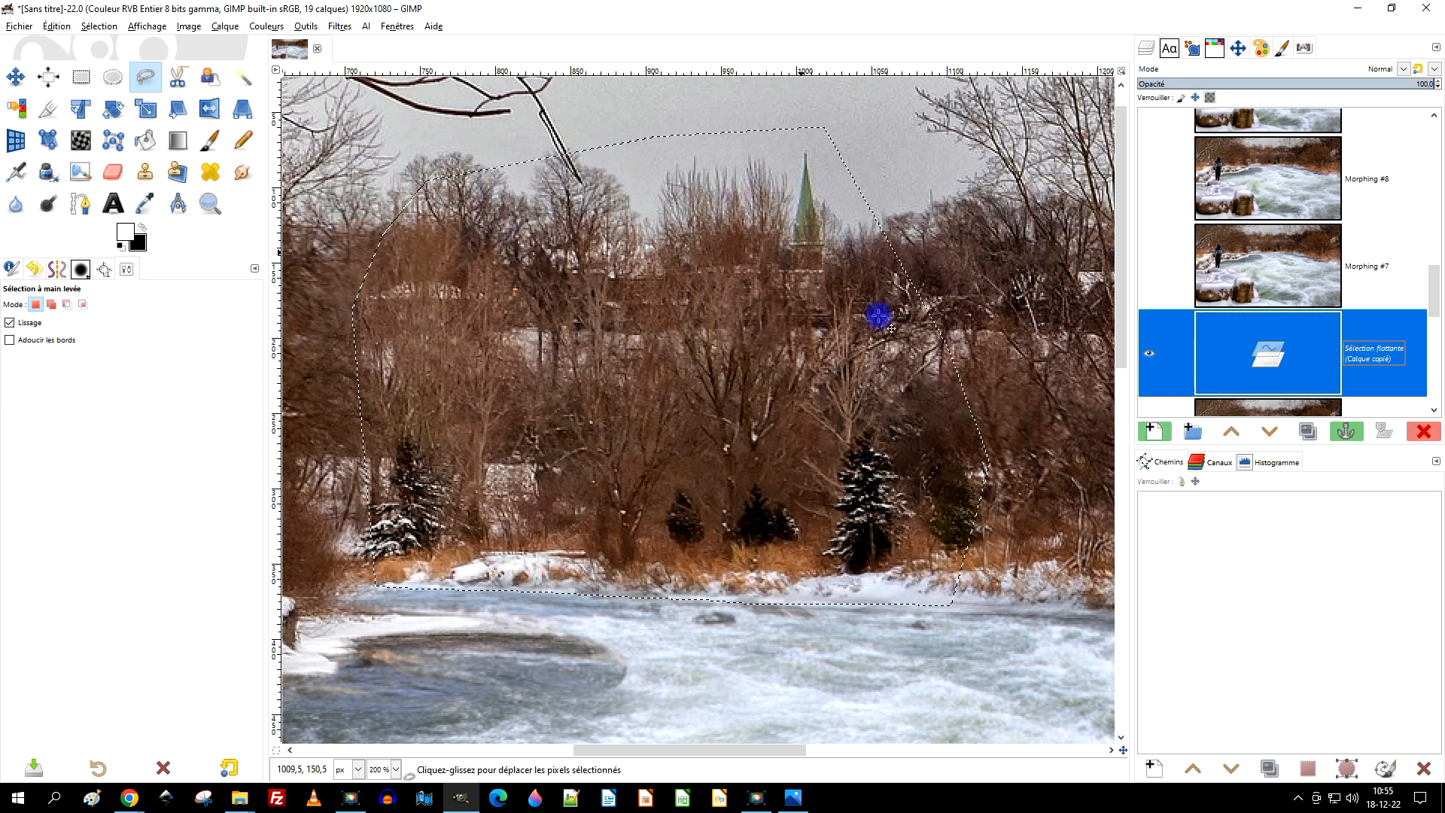
pyautogui.click(1348, 431)
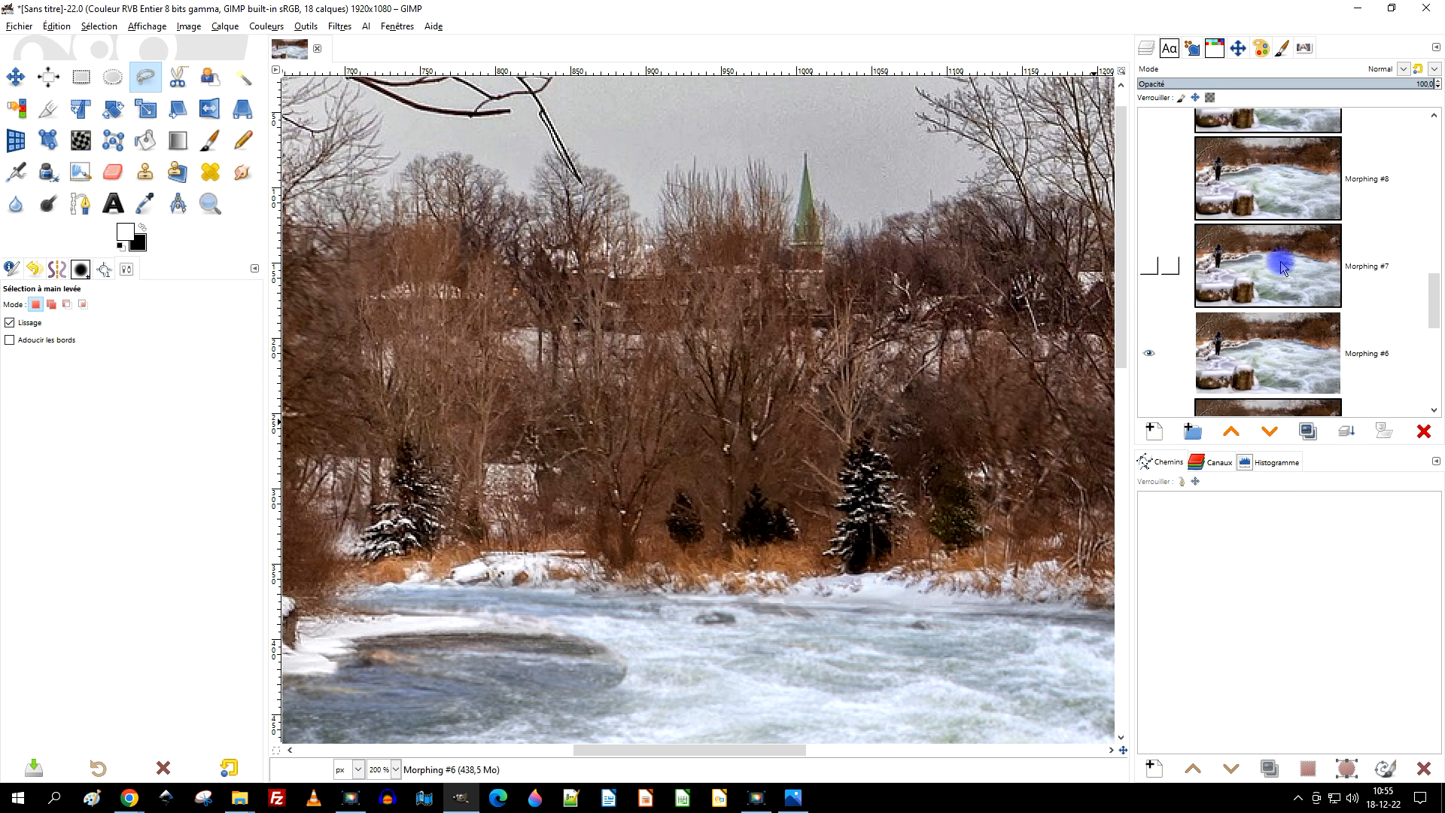
# Select and show the Morphing #7 layer, paste the copied far bank in place and anchor the floating selection
pyautogui.click(1284, 268)
pyautogui.click(1149, 266)
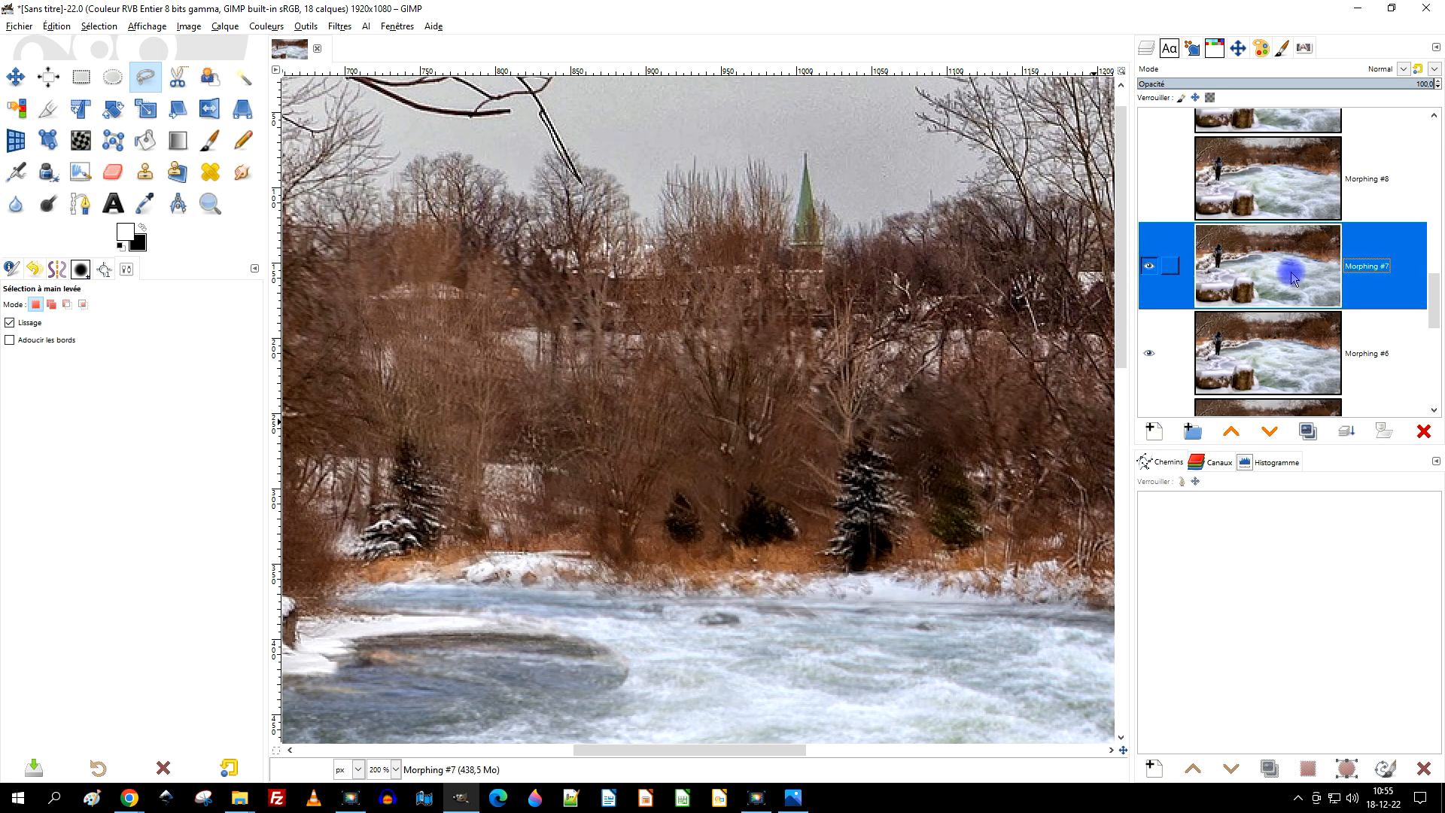
pyautogui.click(59, 34)
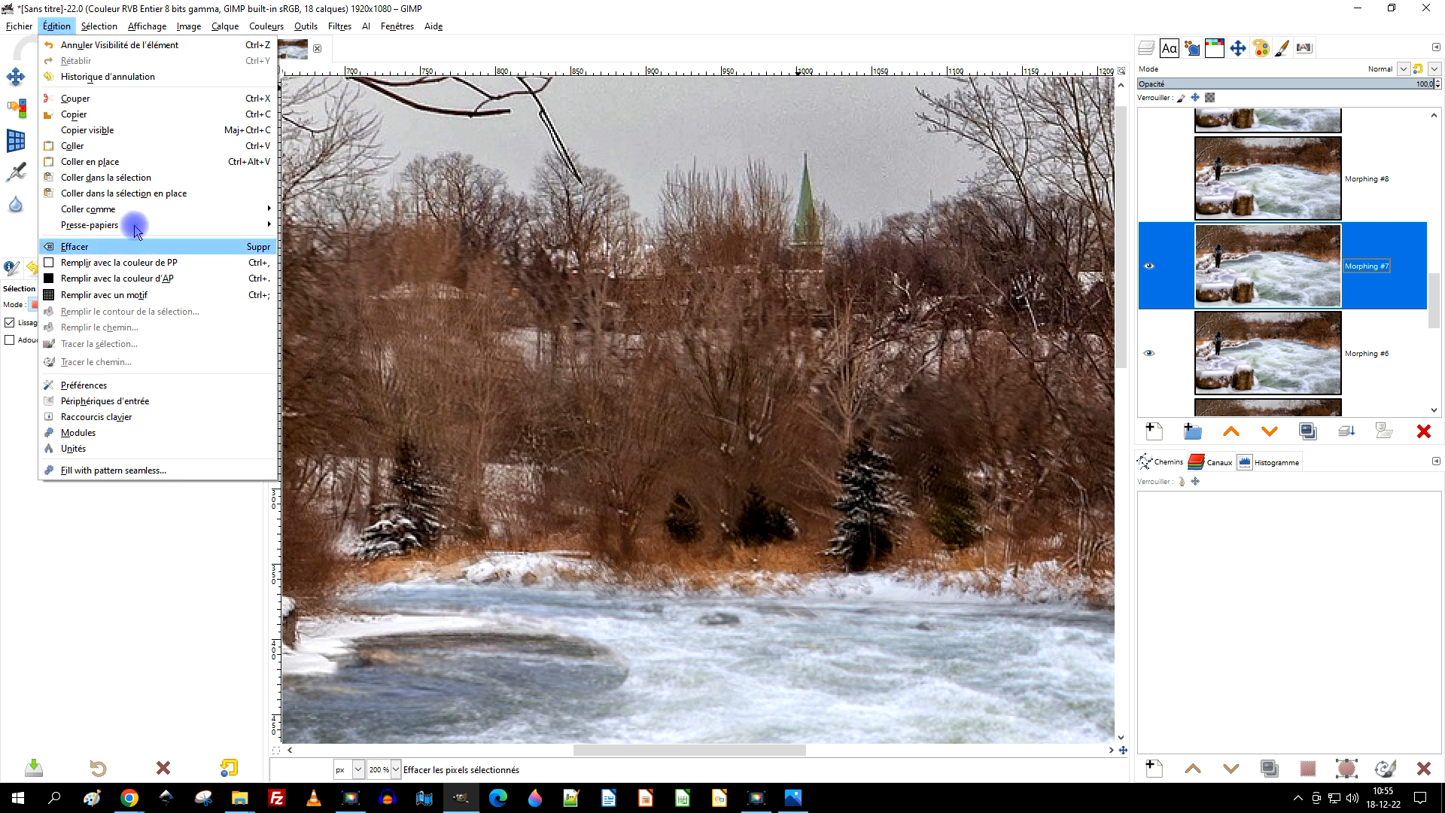
pyautogui.click(140, 164)
pyautogui.click(1346, 431)
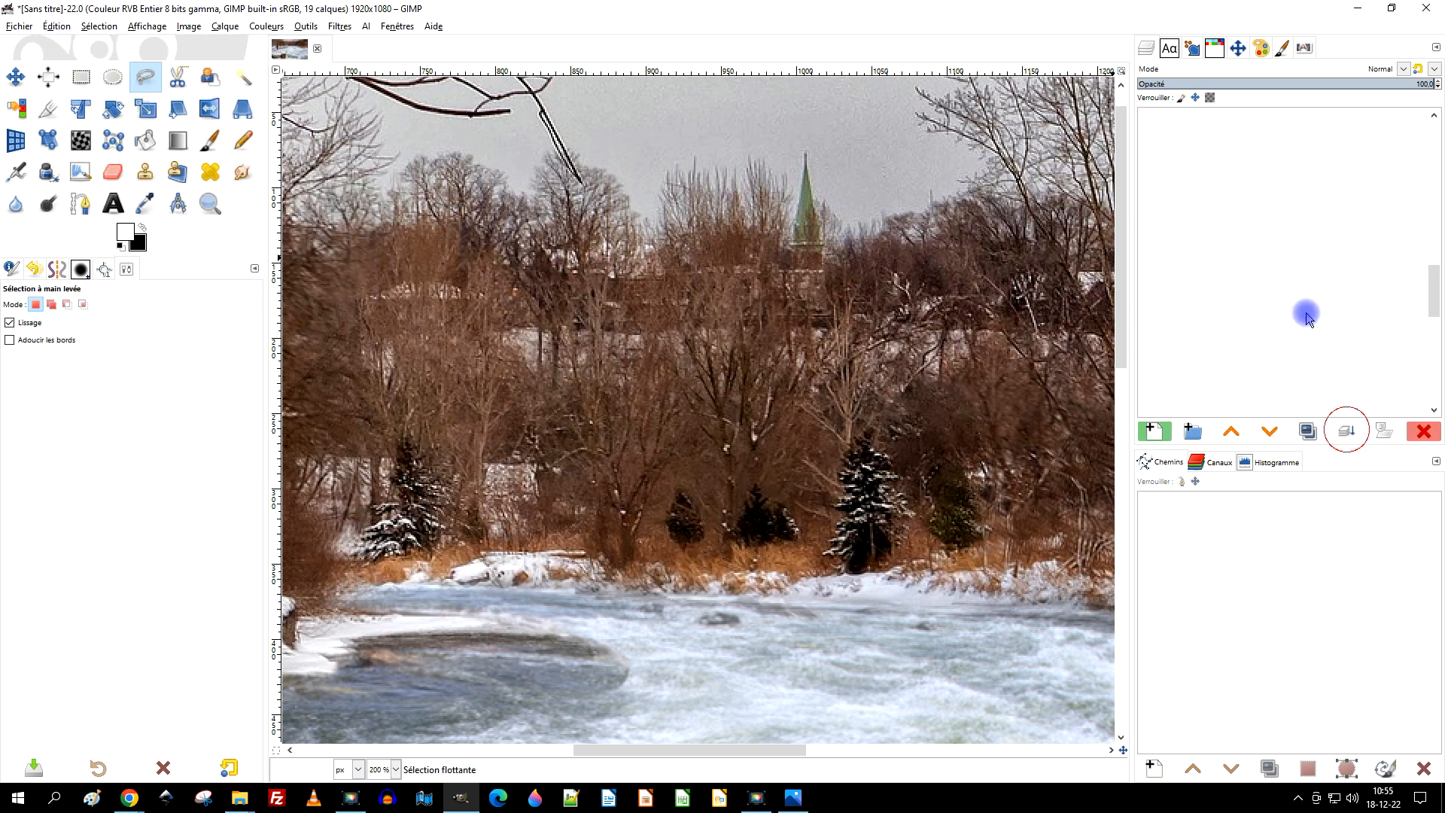
# Show and select the Morphing #8 layer, paste the copied far bank in place and anchor the floating selection
pyautogui.click(1157, 346)
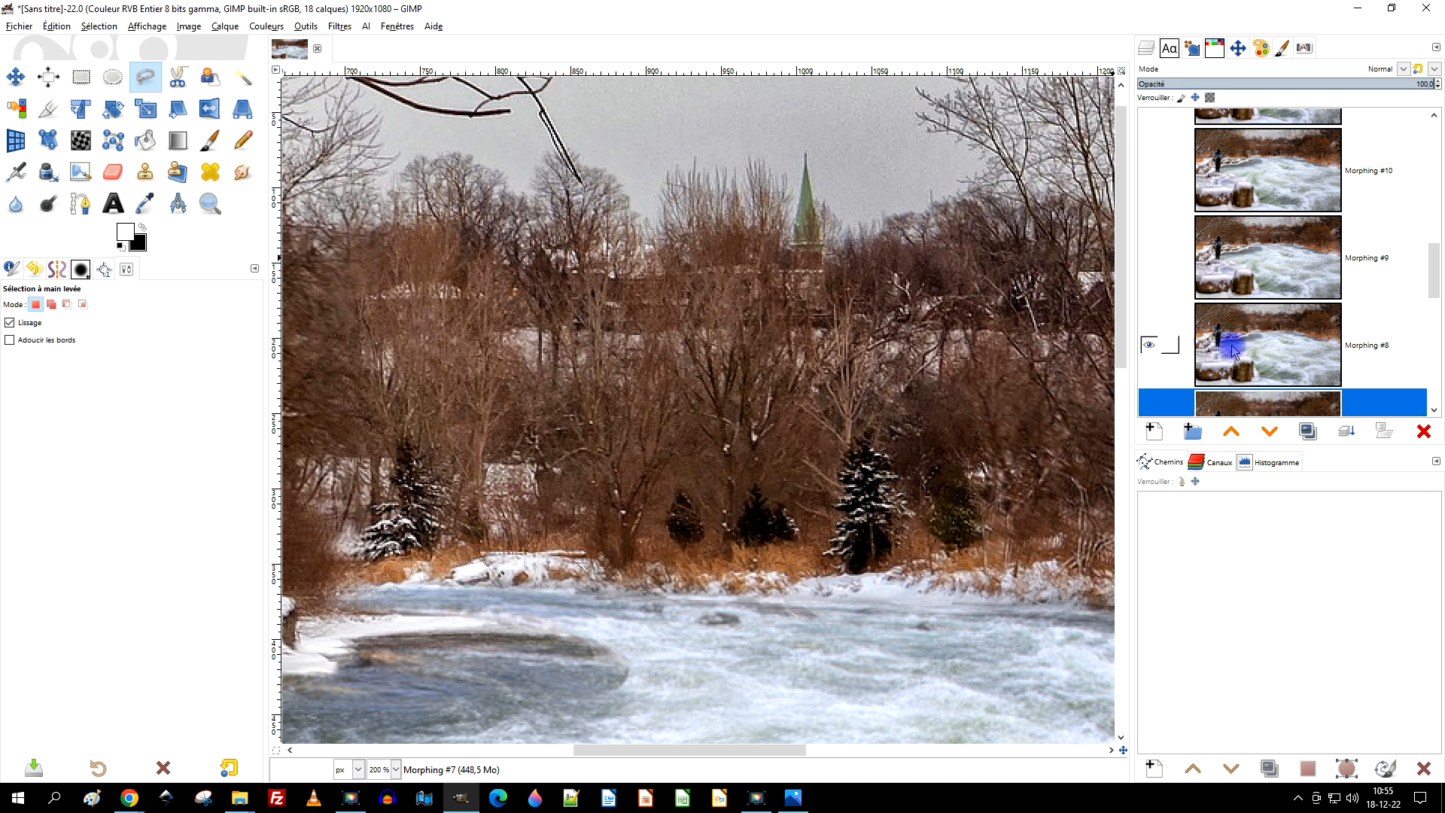
pyautogui.click(57, 27)
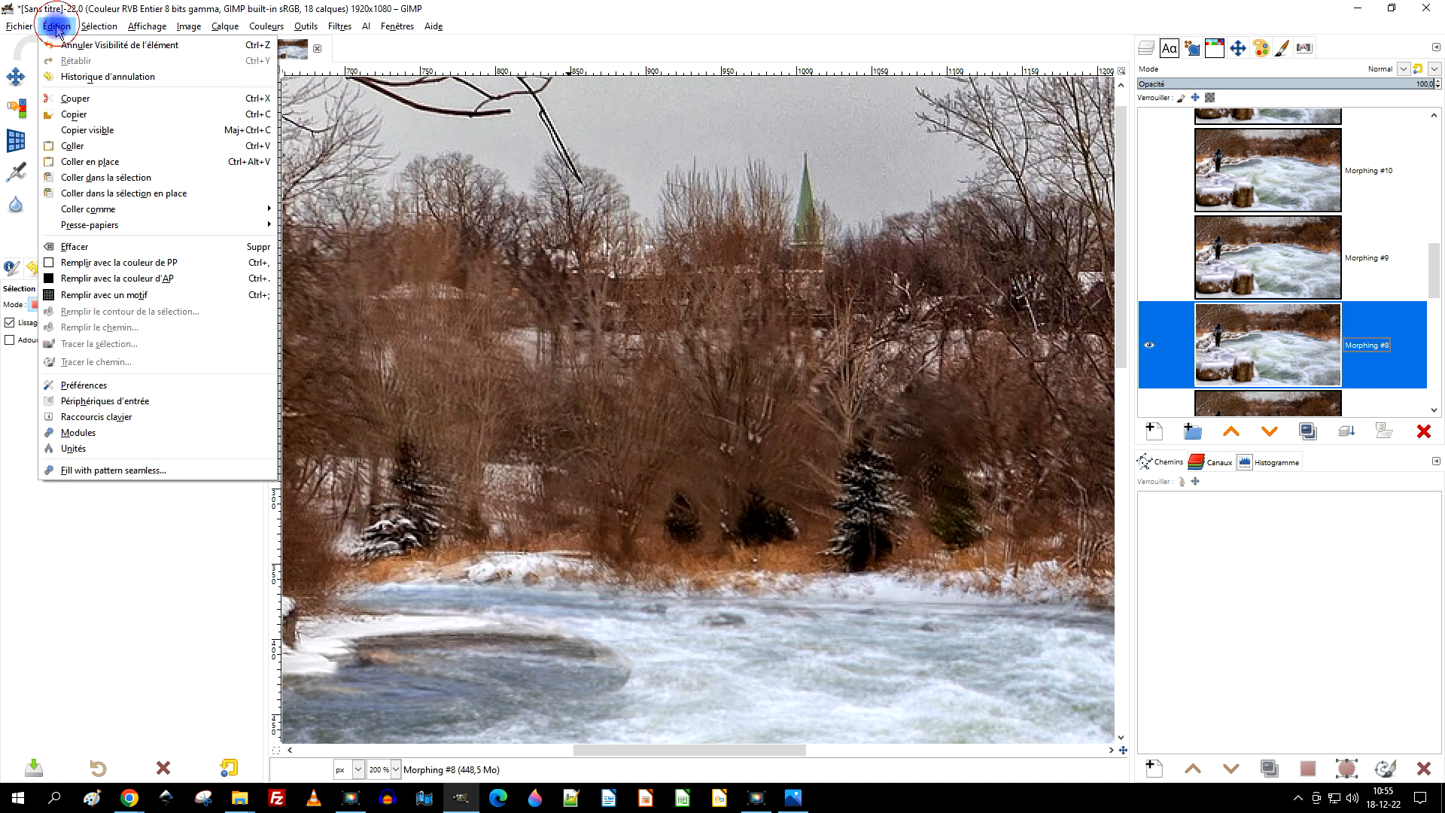
pyautogui.click(135, 163)
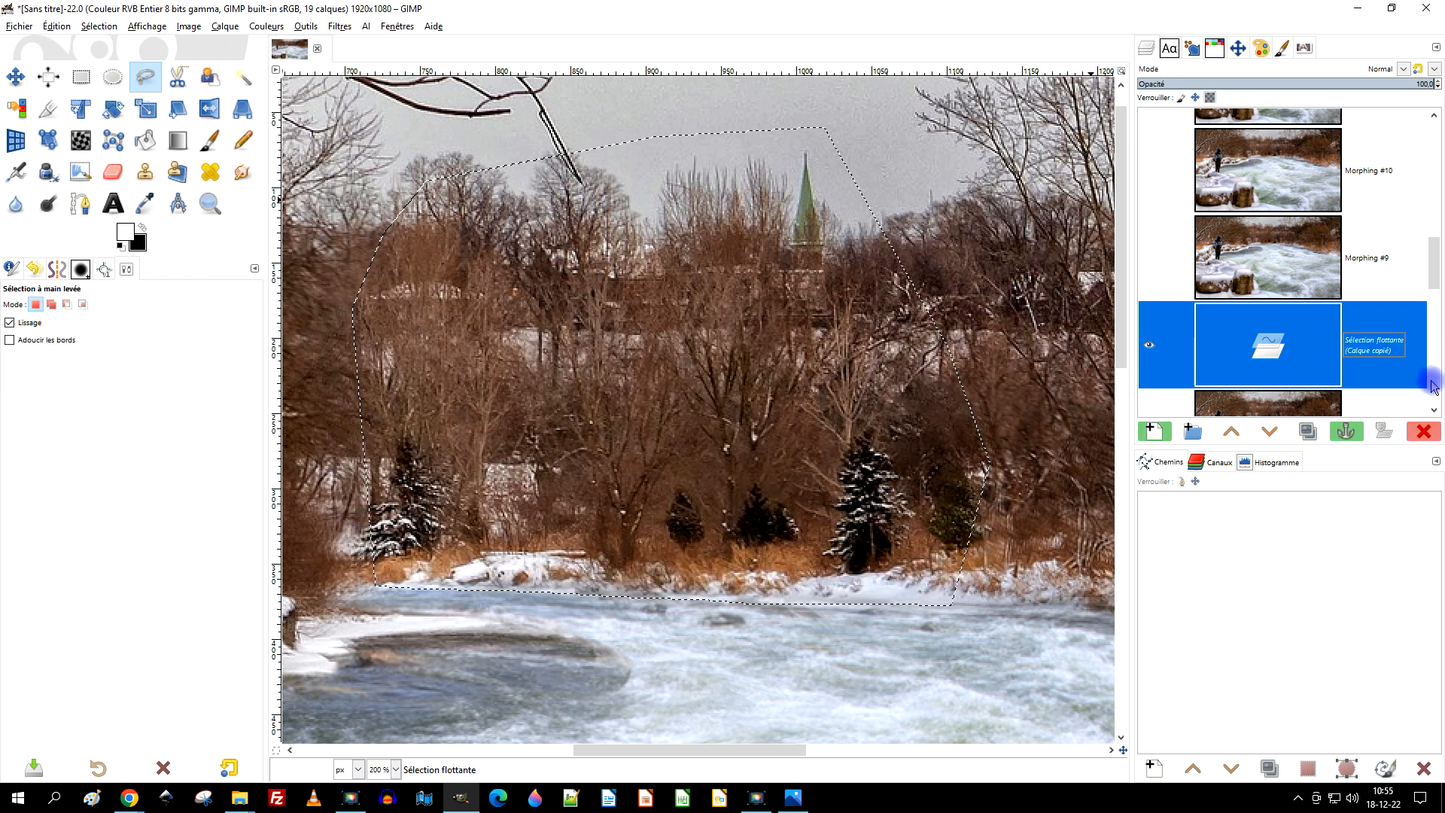
pyautogui.click(1346, 431)
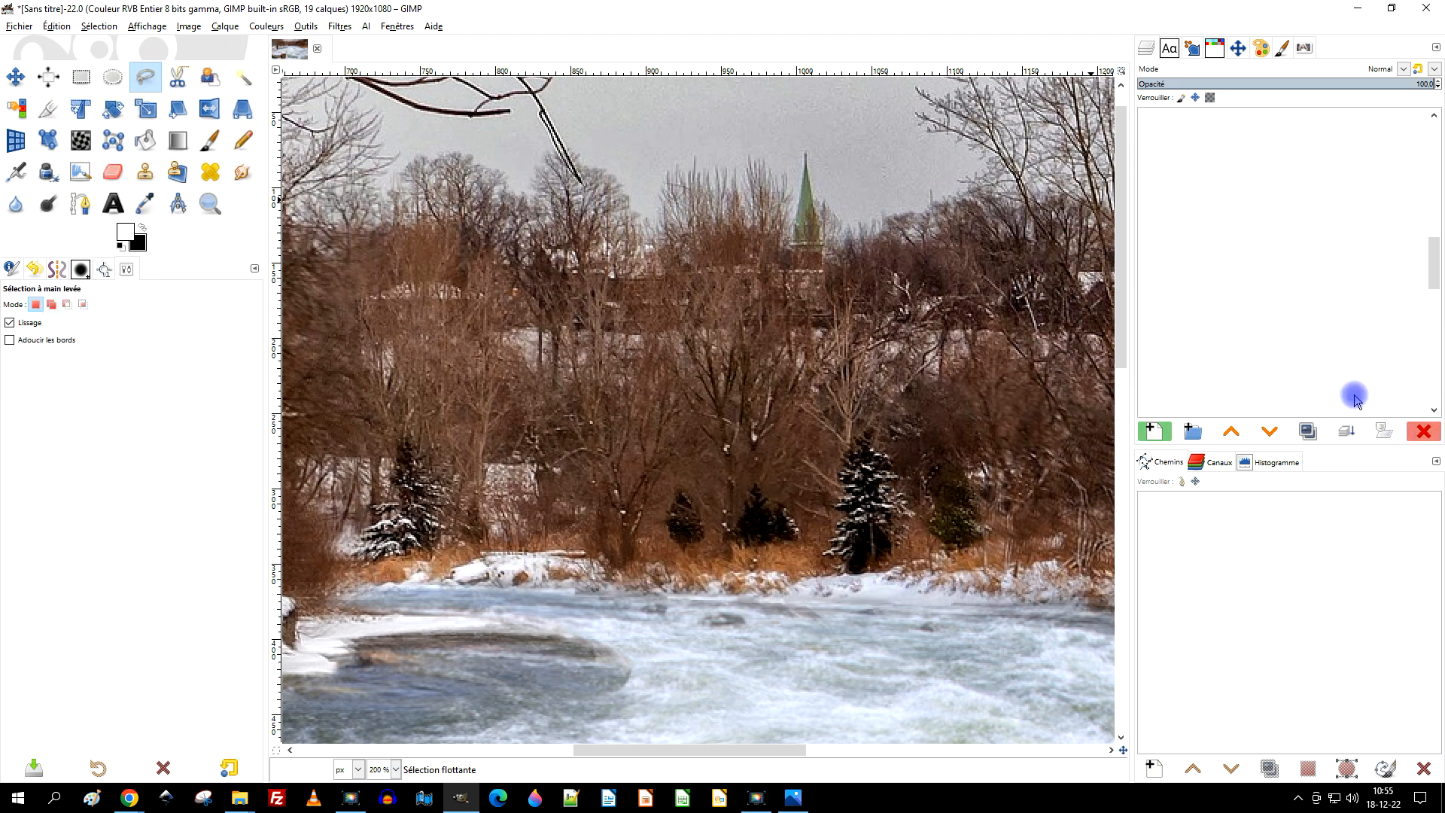
# Show and select the Morphing #9 layer, paste the copied far bank in place and anchor the floating selection
pyautogui.click(1149, 346)
pyautogui.click(1259, 348)
pyautogui.scroll(-1, 1275, 268)
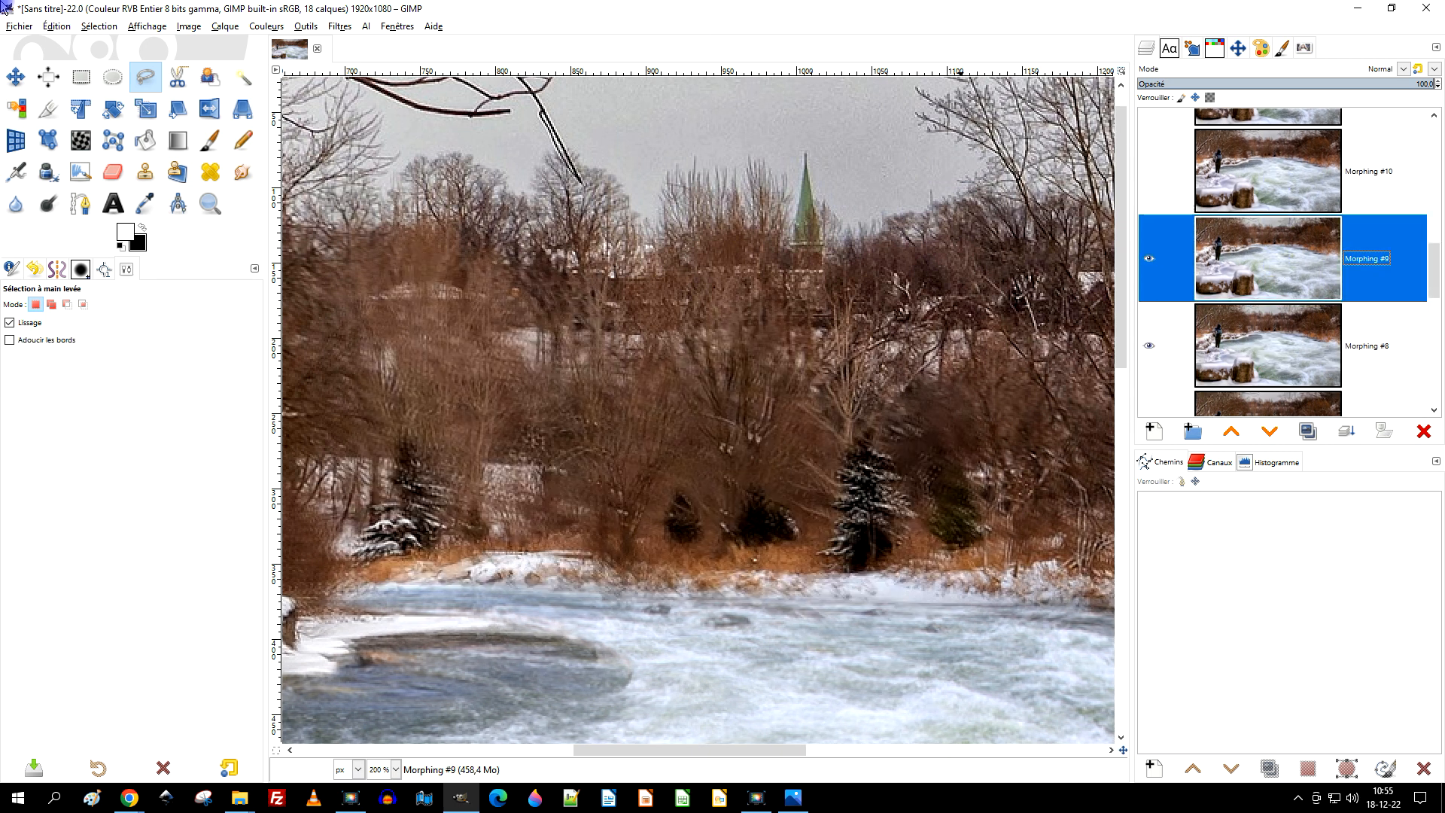
pyautogui.click(55, 27)
pyautogui.click(136, 163)
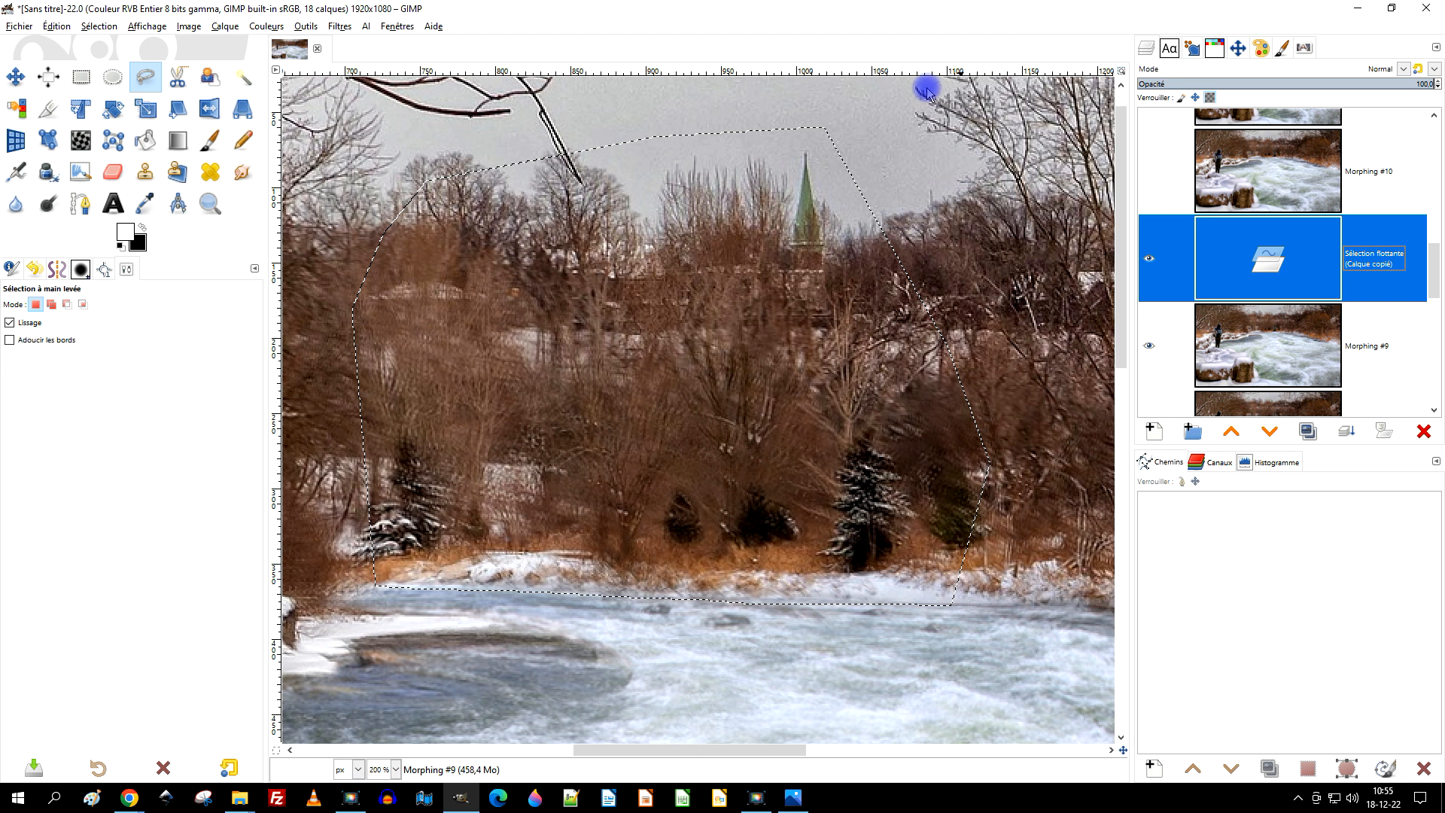
pyautogui.click(1347, 431)
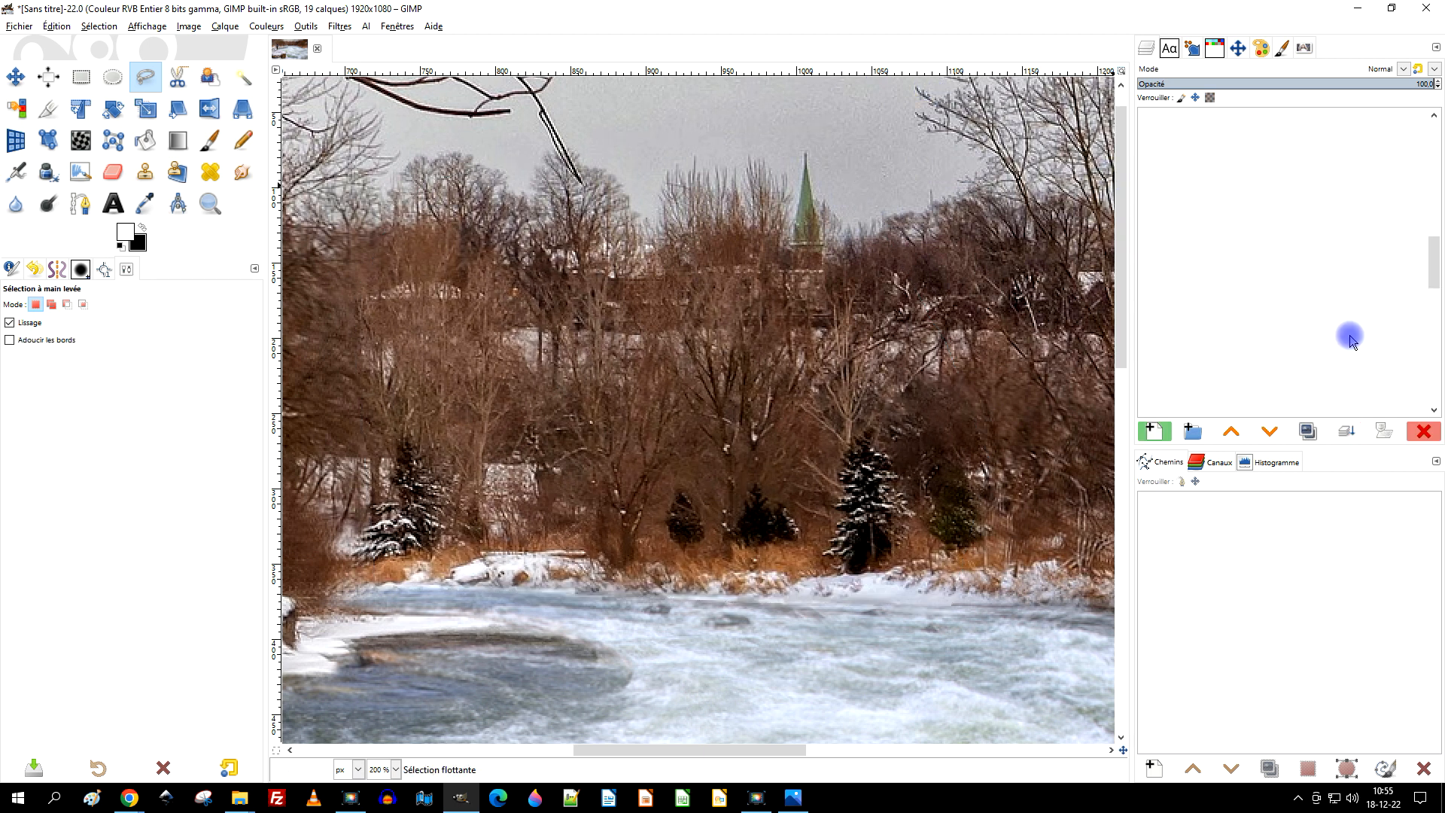
# Show and select the Morphing #10 layer and paste the copied far bank onto it in place
pyautogui.scroll(1, 1310, 263)
pyautogui.click(1148, 254)
pyautogui.click(1249, 258)
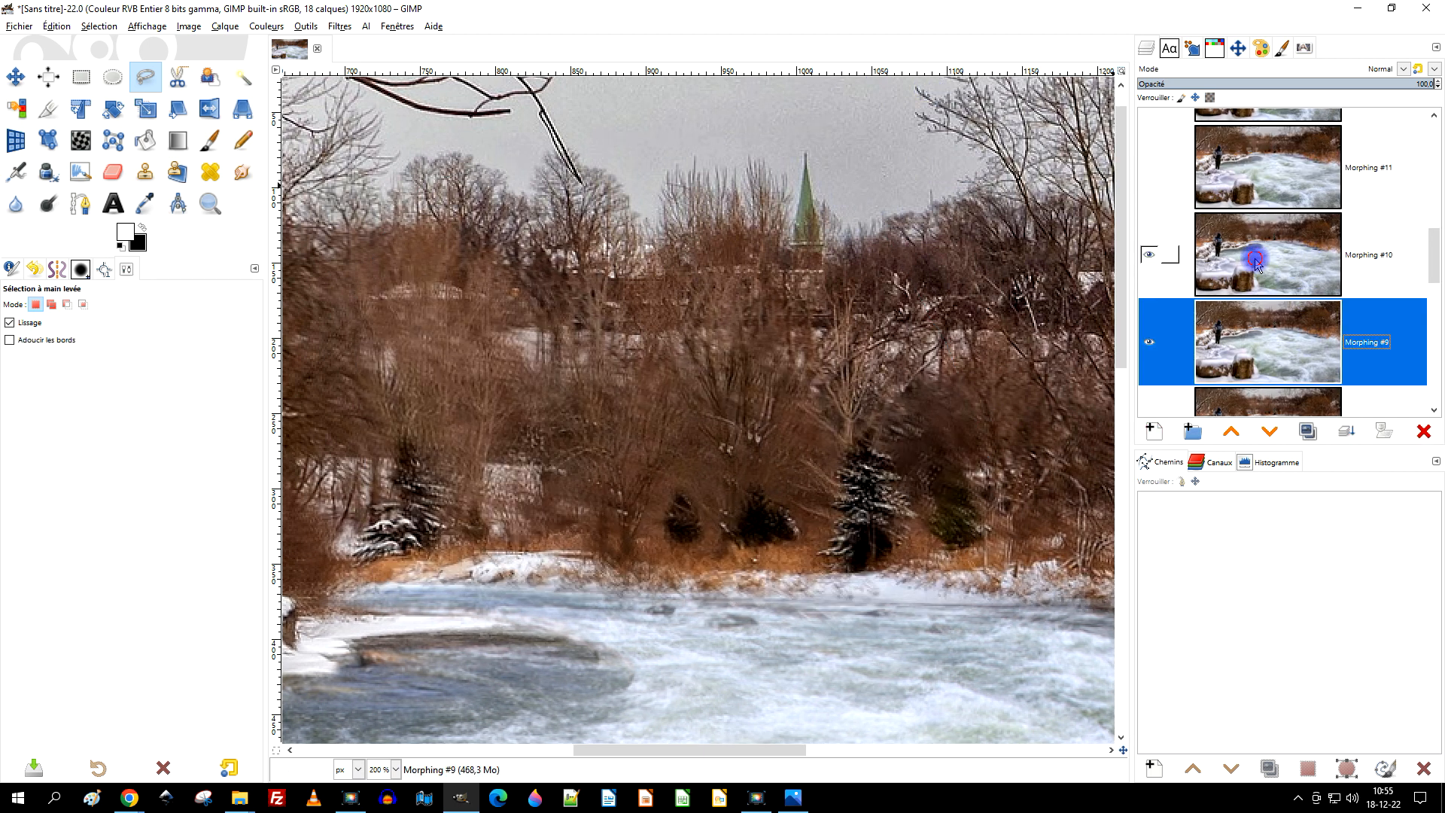
pyautogui.click(74, 27)
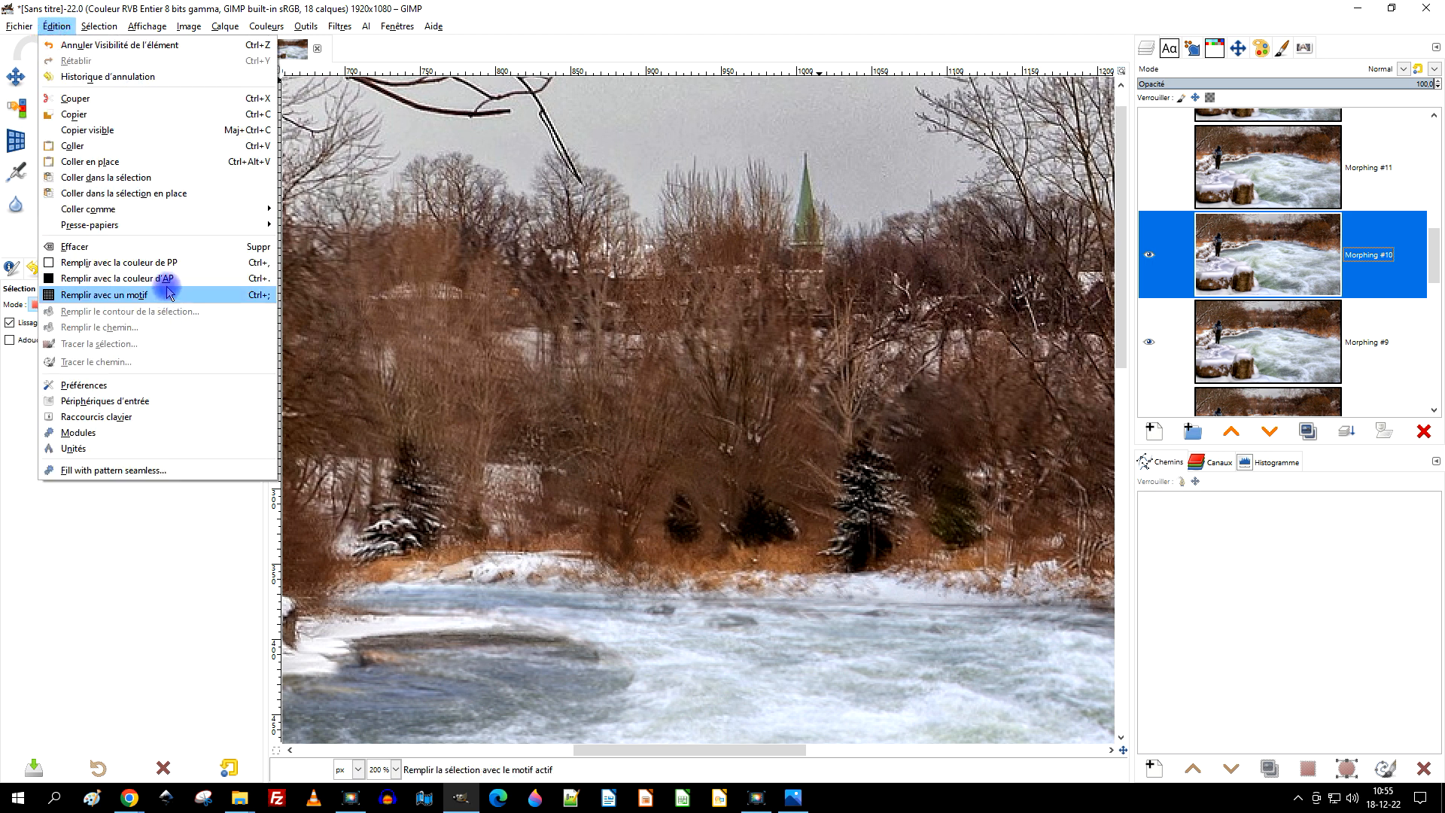
pyautogui.moveTo(171, 210)
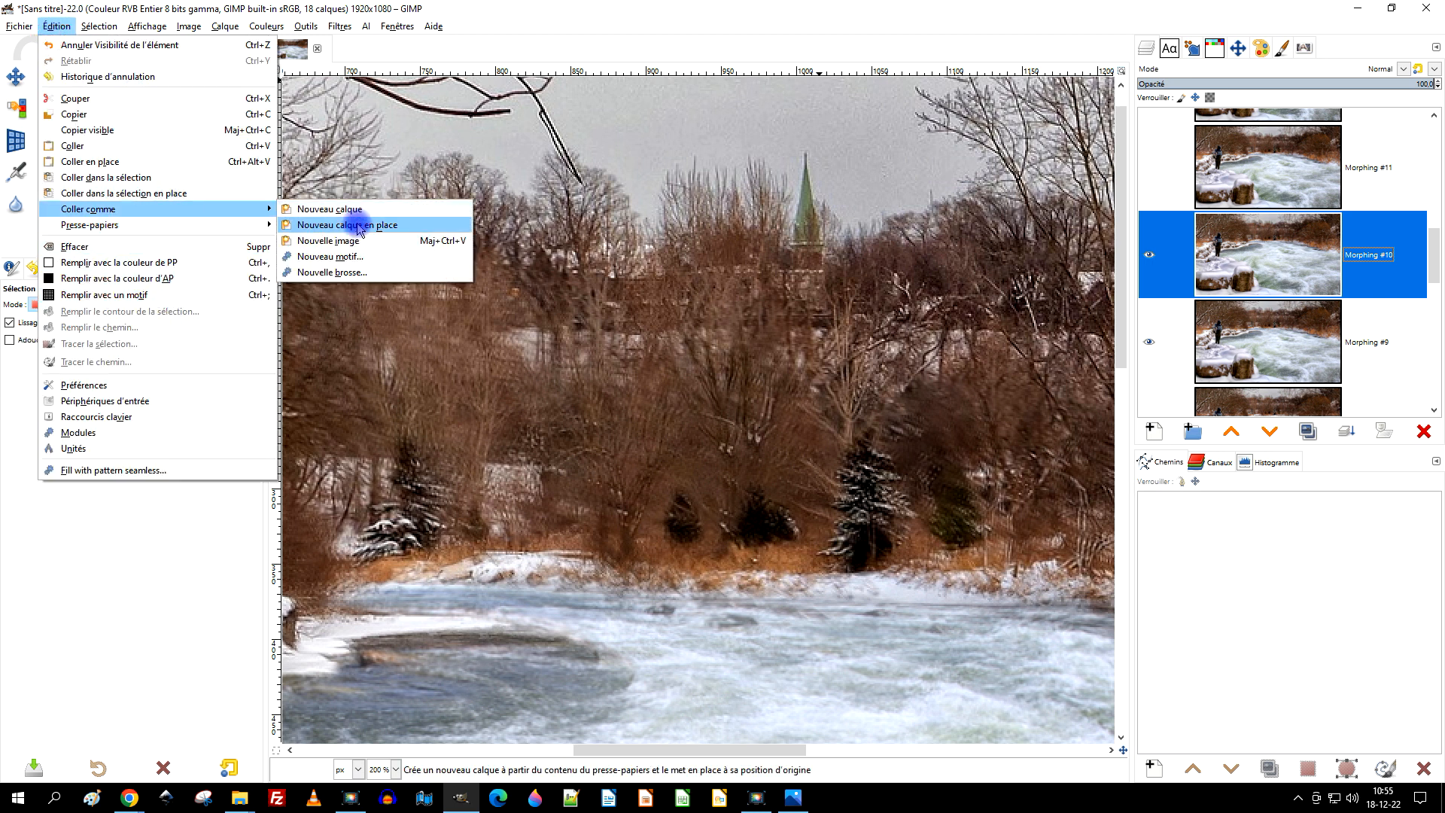
pyautogui.click(128, 166)
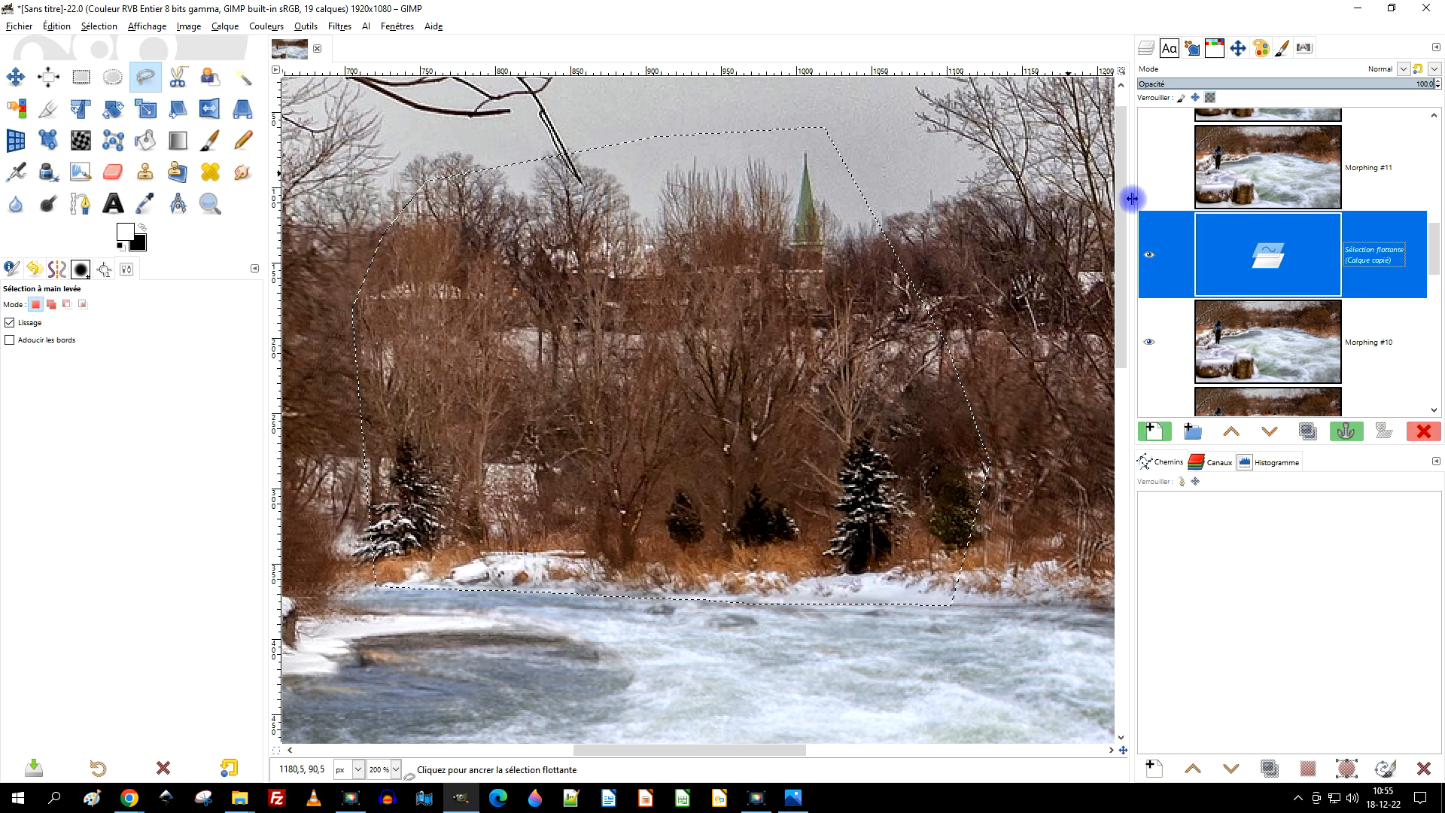
# Select and show the Morphing #11 layer, paste the far bank as a new layer in place and merge it down
pyautogui.click(1251, 273)
pyautogui.click(1151, 256)
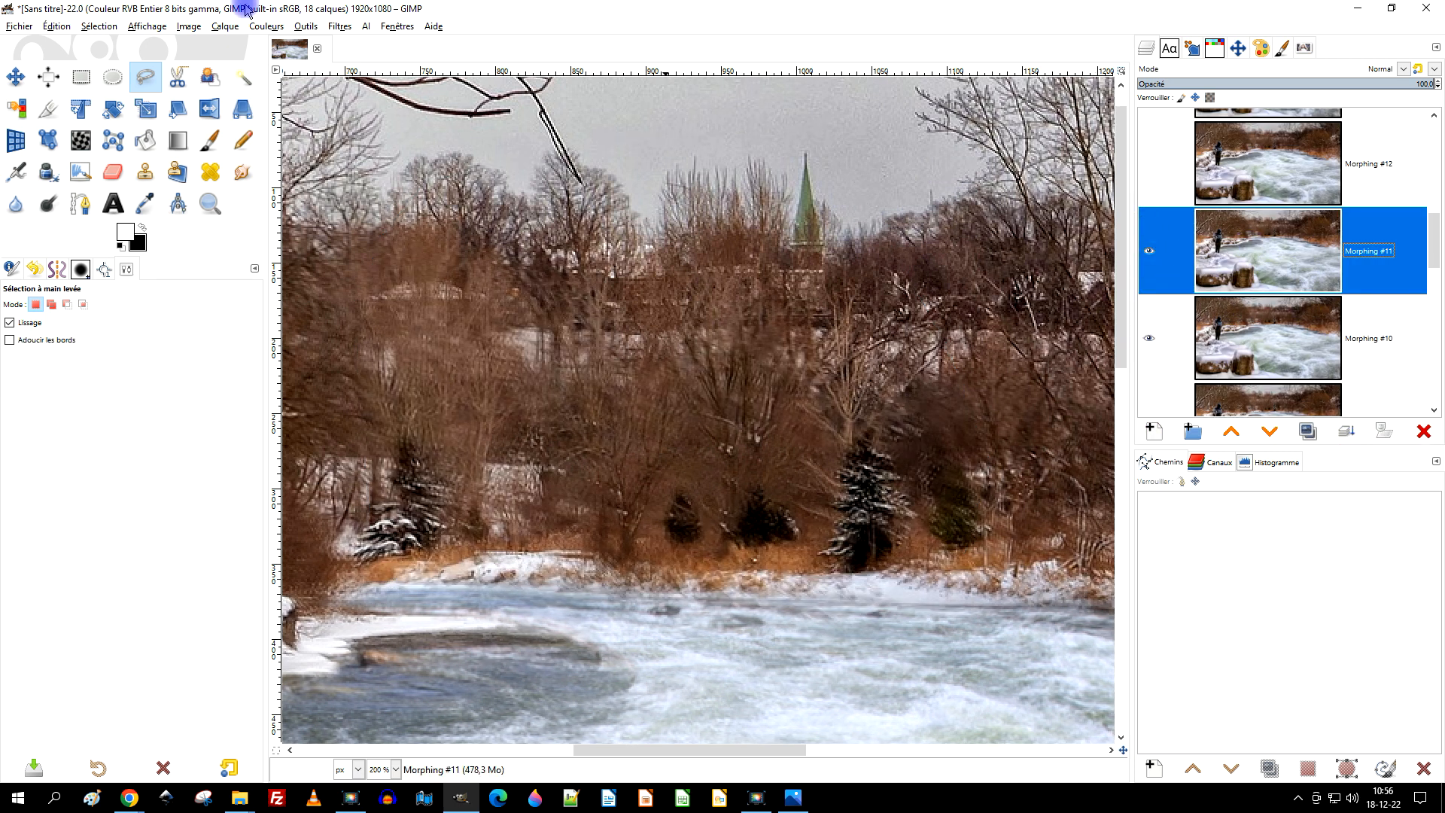
pyautogui.click(61, 28)
pyautogui.moveTo(184, 210)
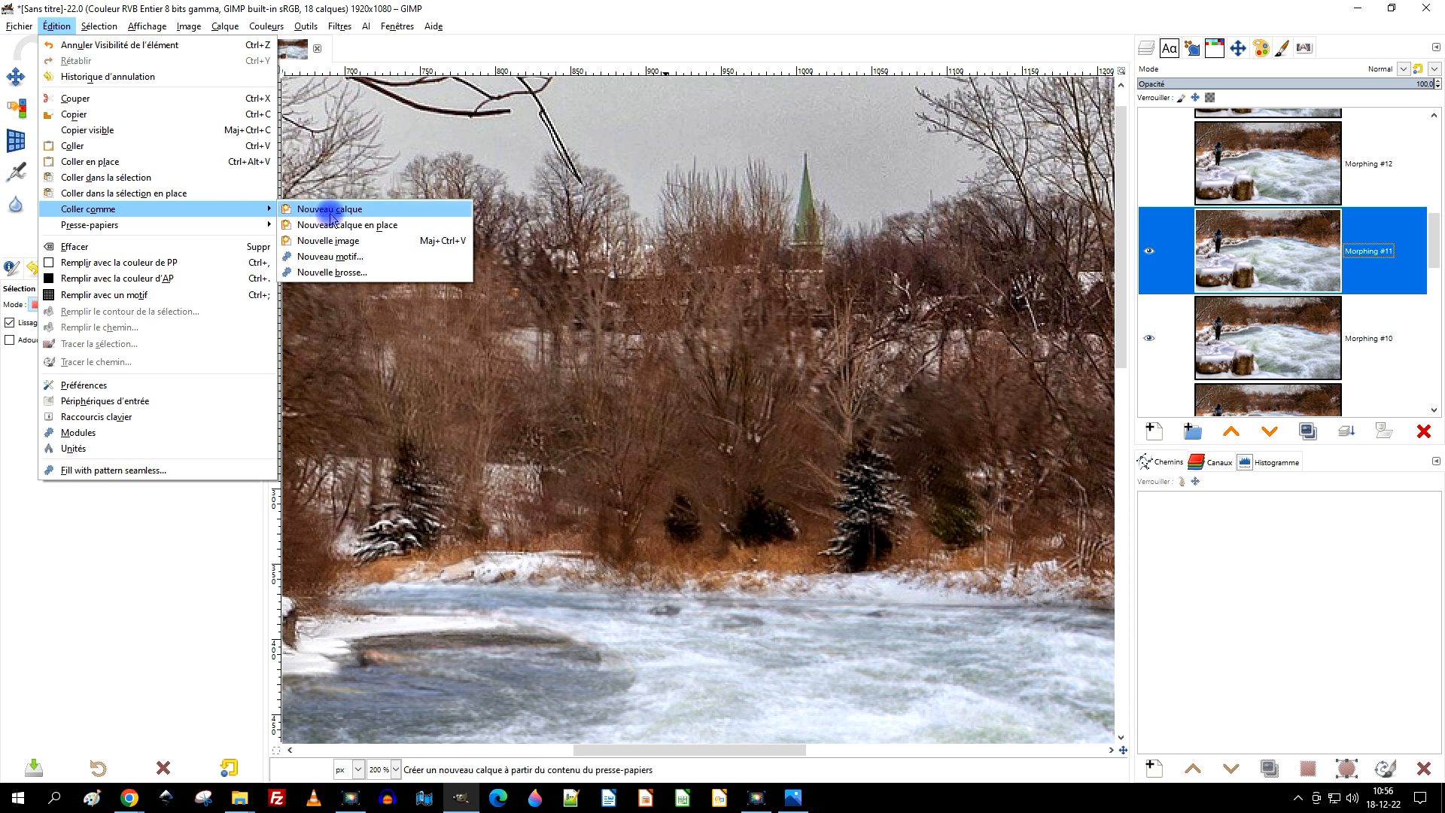
pyautogui.click(381, 226)
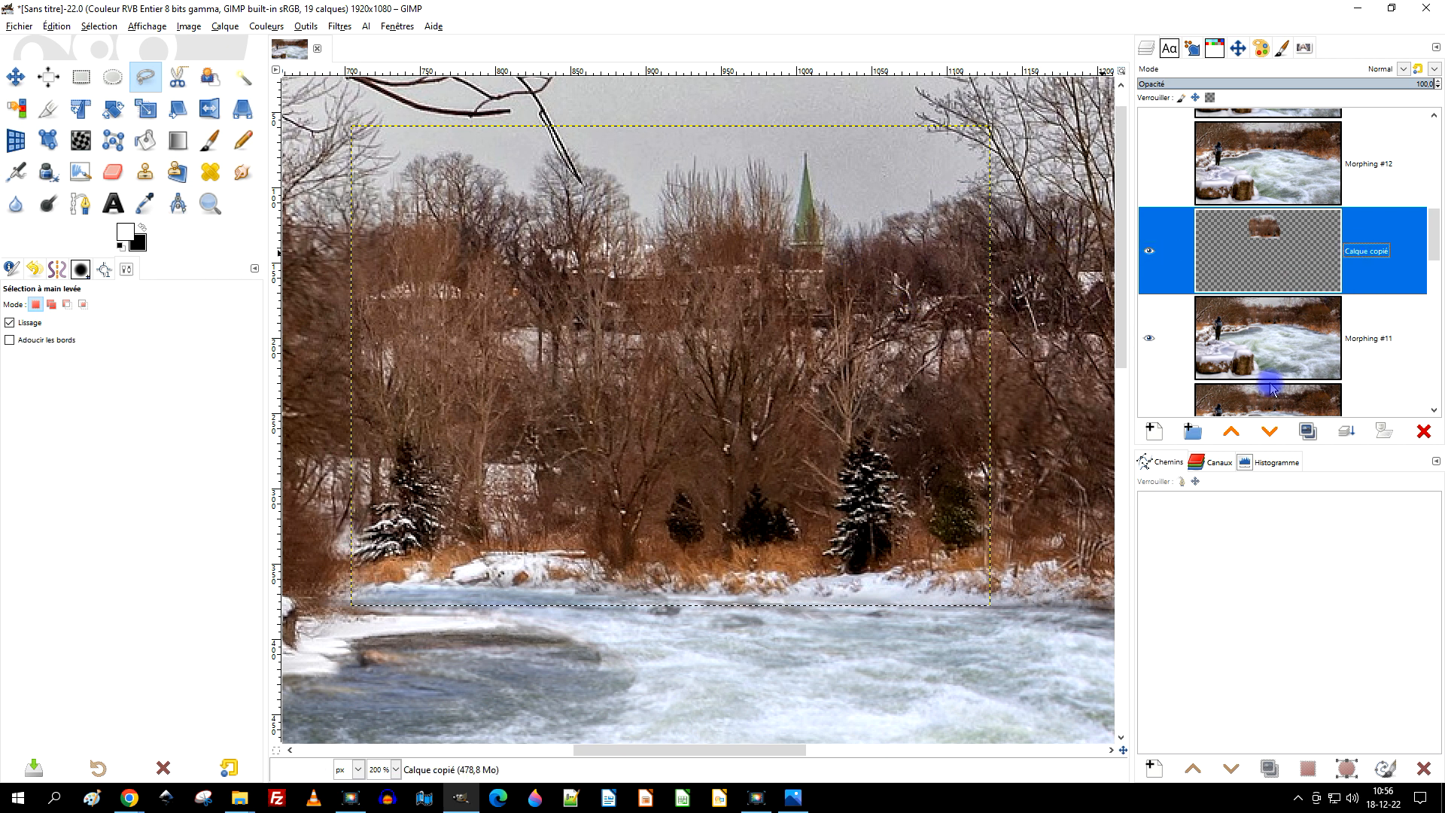
pyautogui.click(1343, 431)
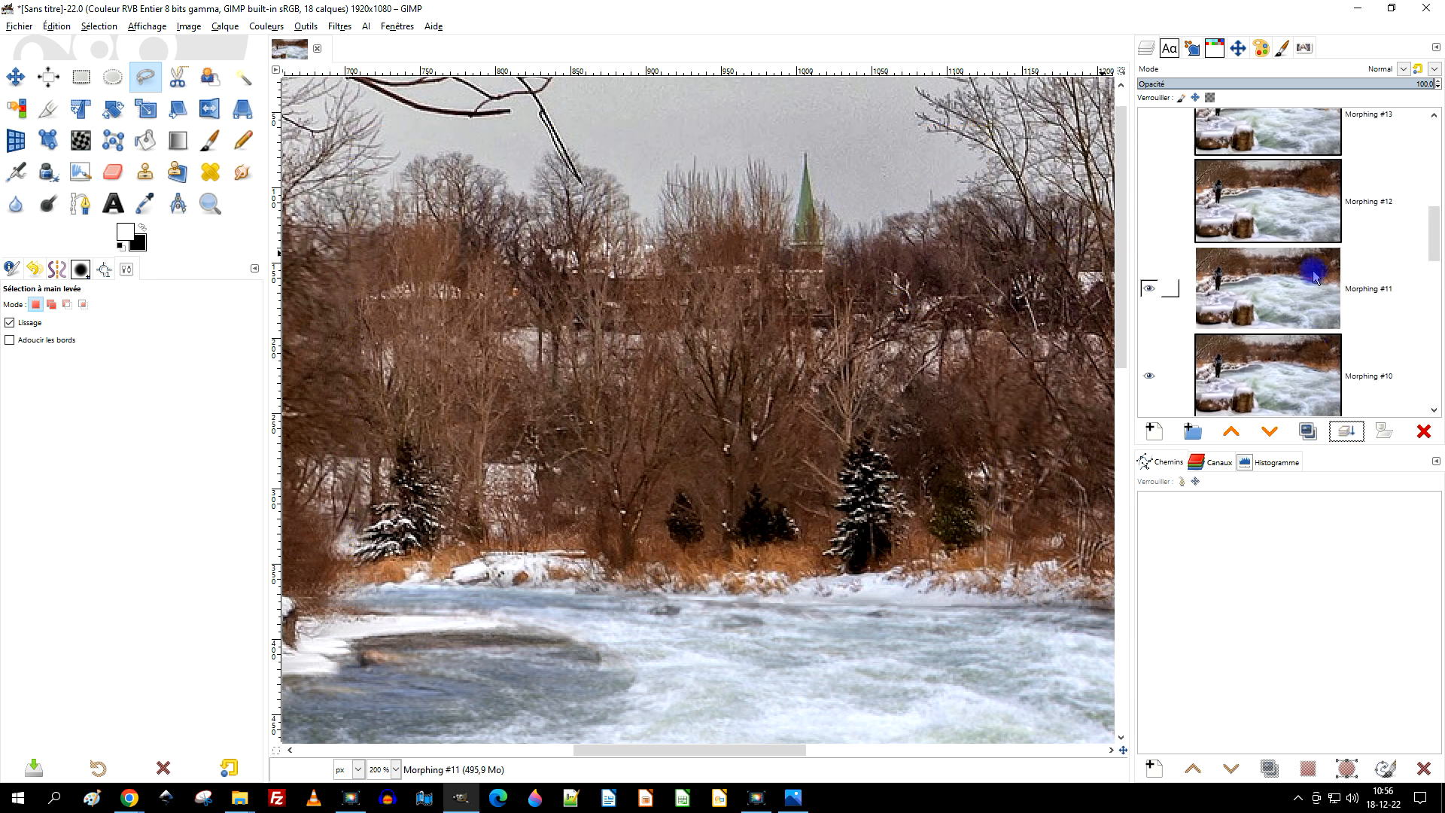
# Select and show the Morphing #12 layer, paste the copied far bank in place and anchor the floating selection
pyautogui.click(1253, 213)
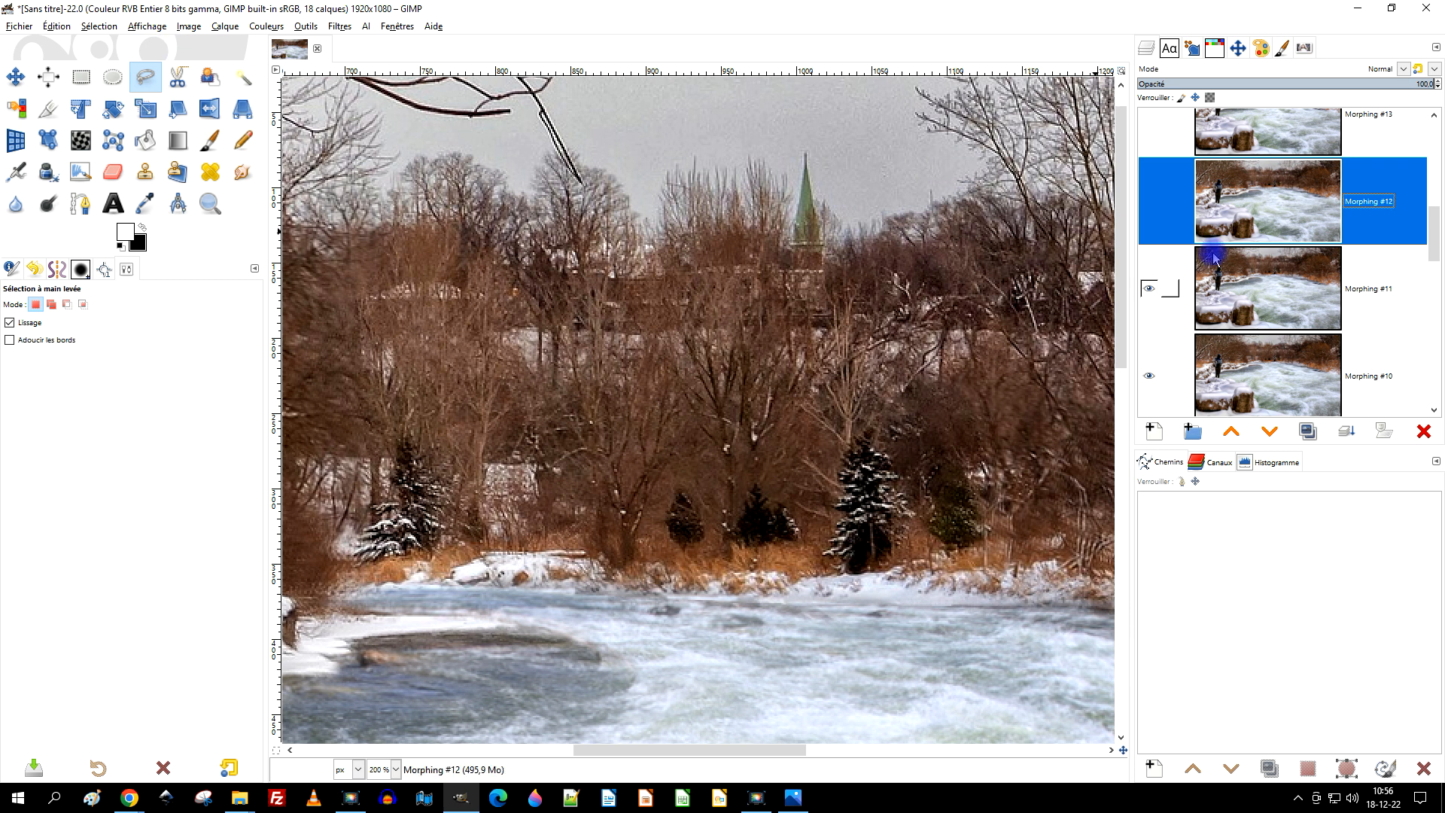
pyautogui.click(1158, 201)
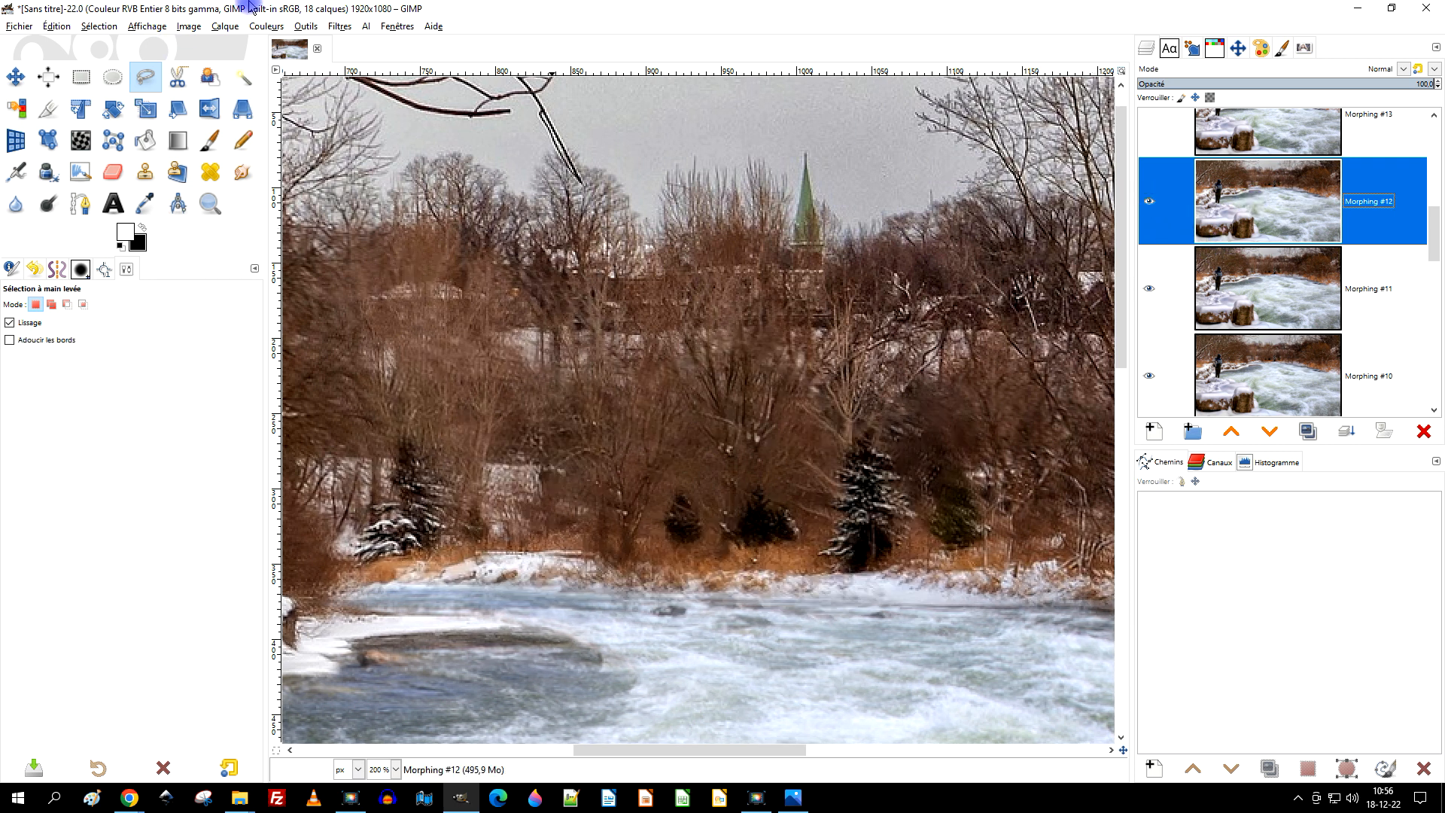
pyautogui.click(57, 28)
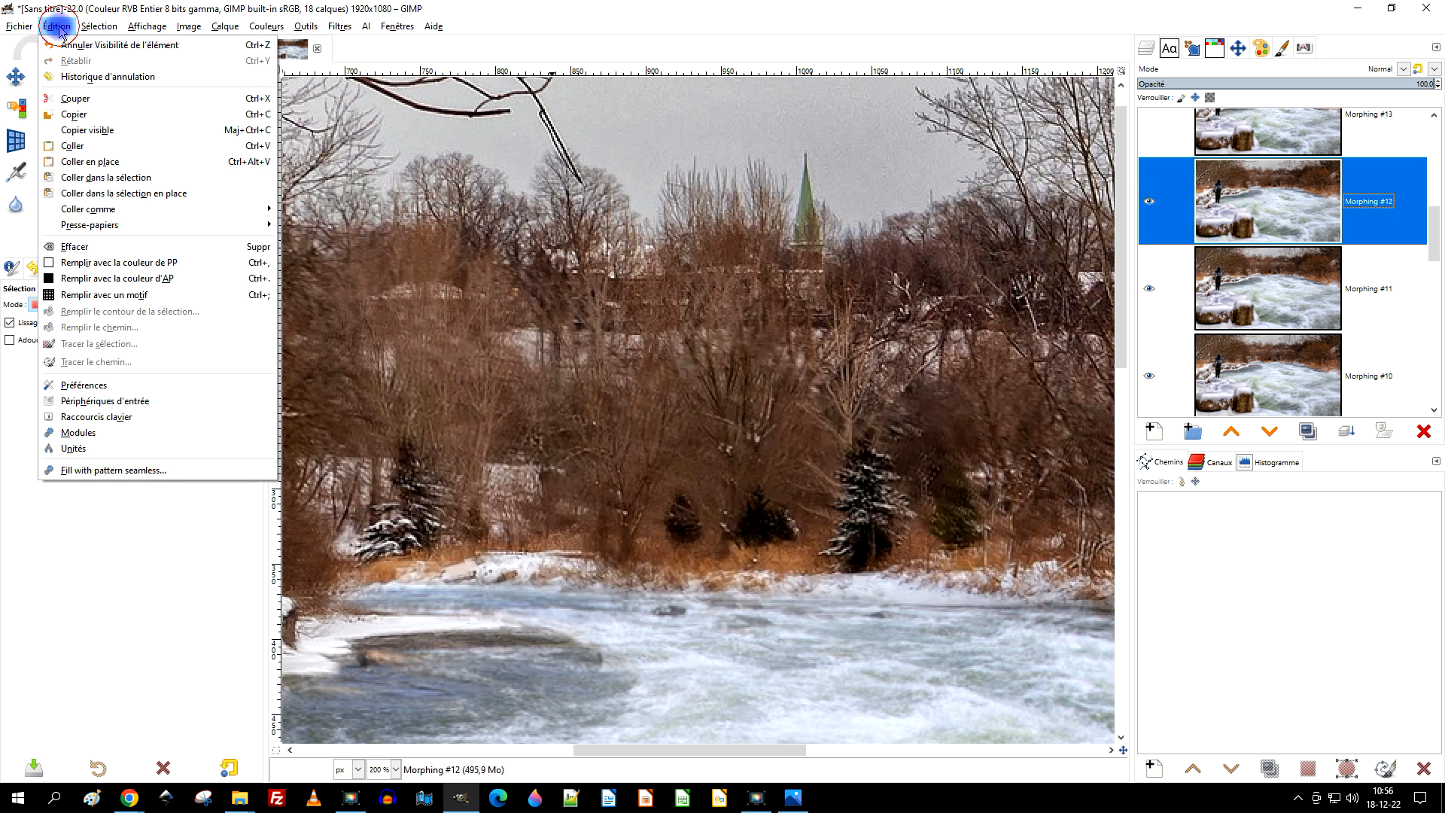
pyautogui.click(123, 163)
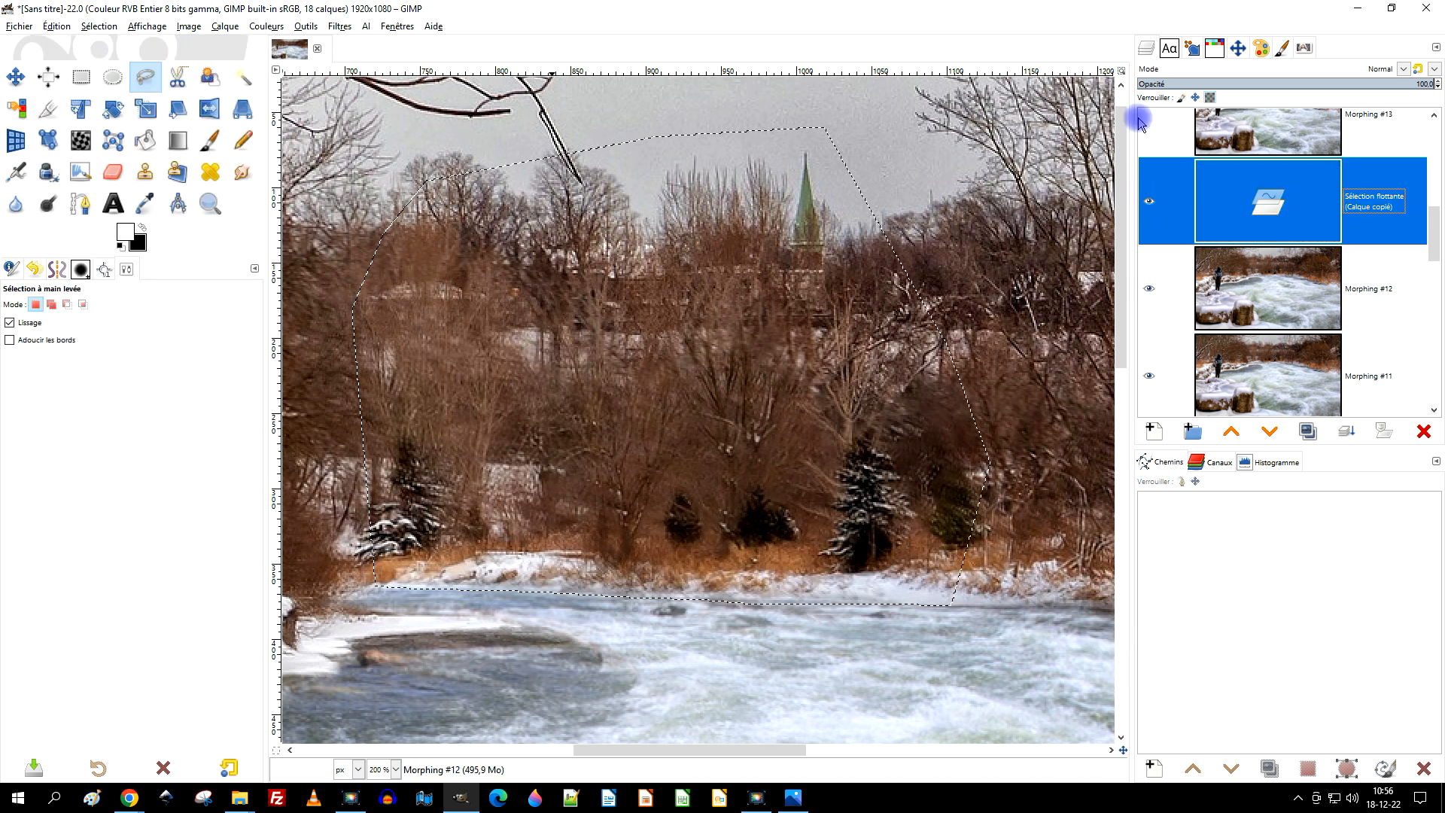
pyautogui.click(1347, 432)
# Select and show the Morphing #13 layer, paste the copied far bank in place and anchor the floating selection
pyautogui.click(1283, 264)
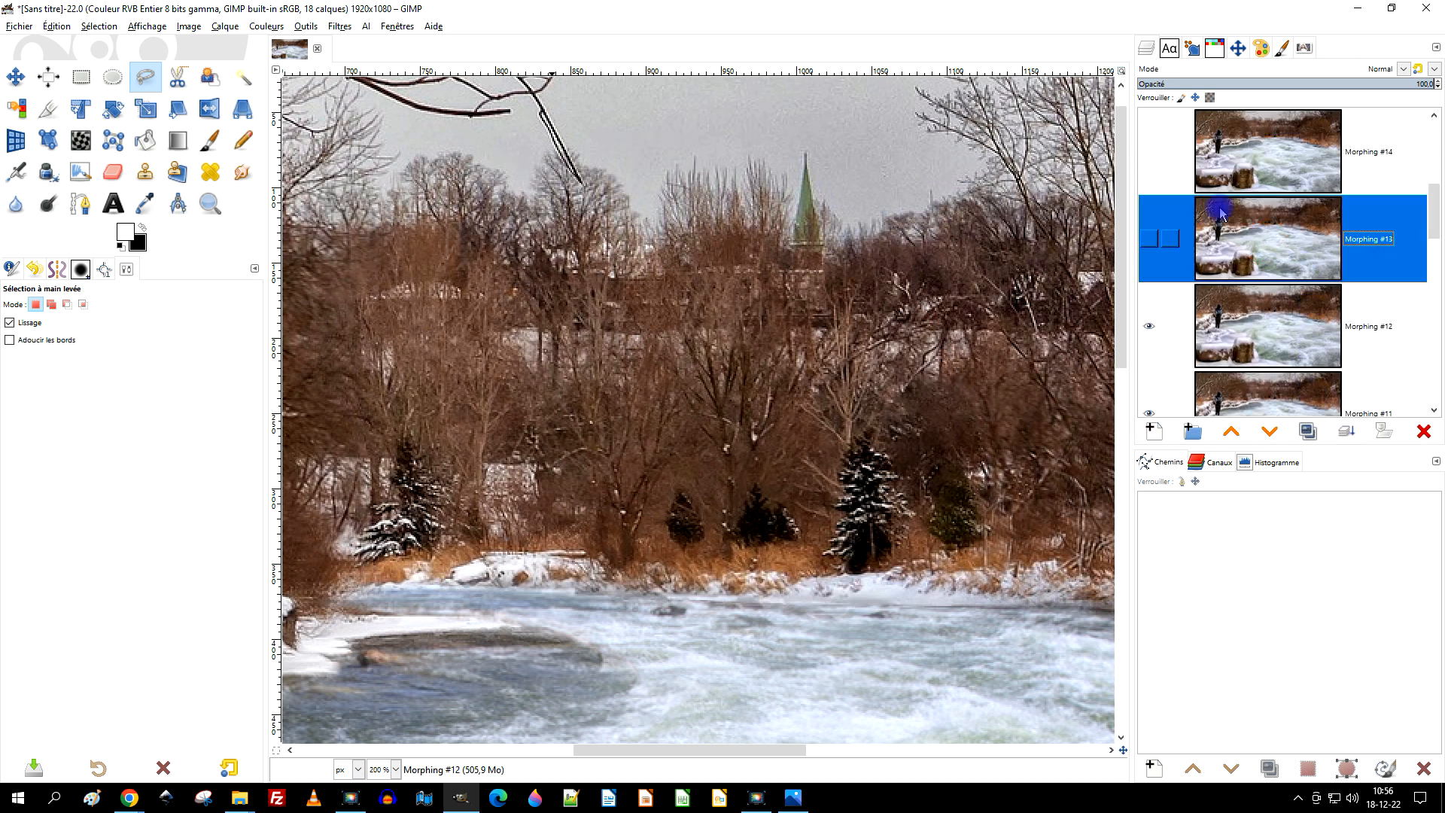
pyautogui.click(1149, 239)
pyautogui.scroll(2, 1340, 248)
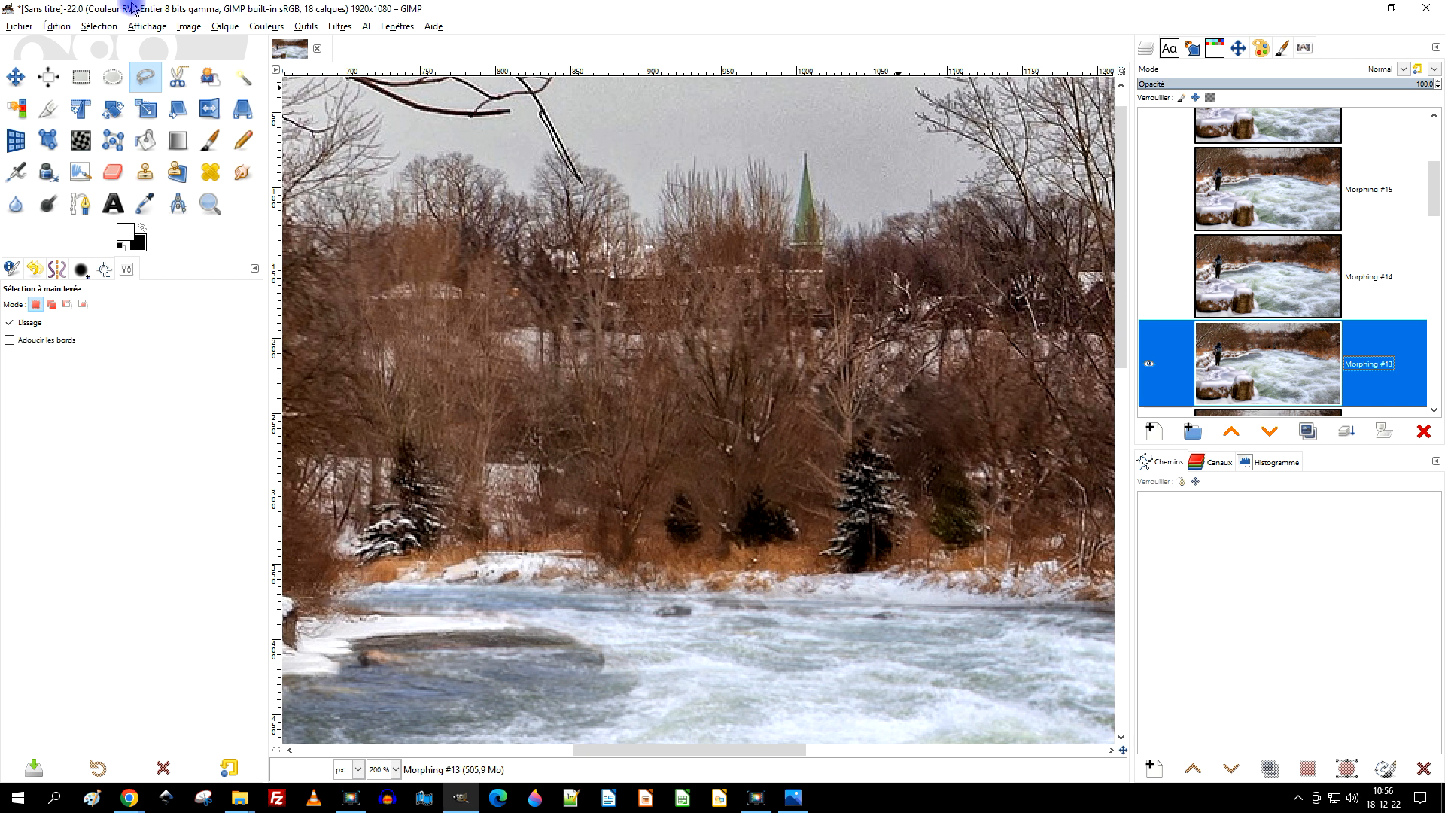
pyautogui.click(99, 26)
pyautogui.moveTo(57, 26)
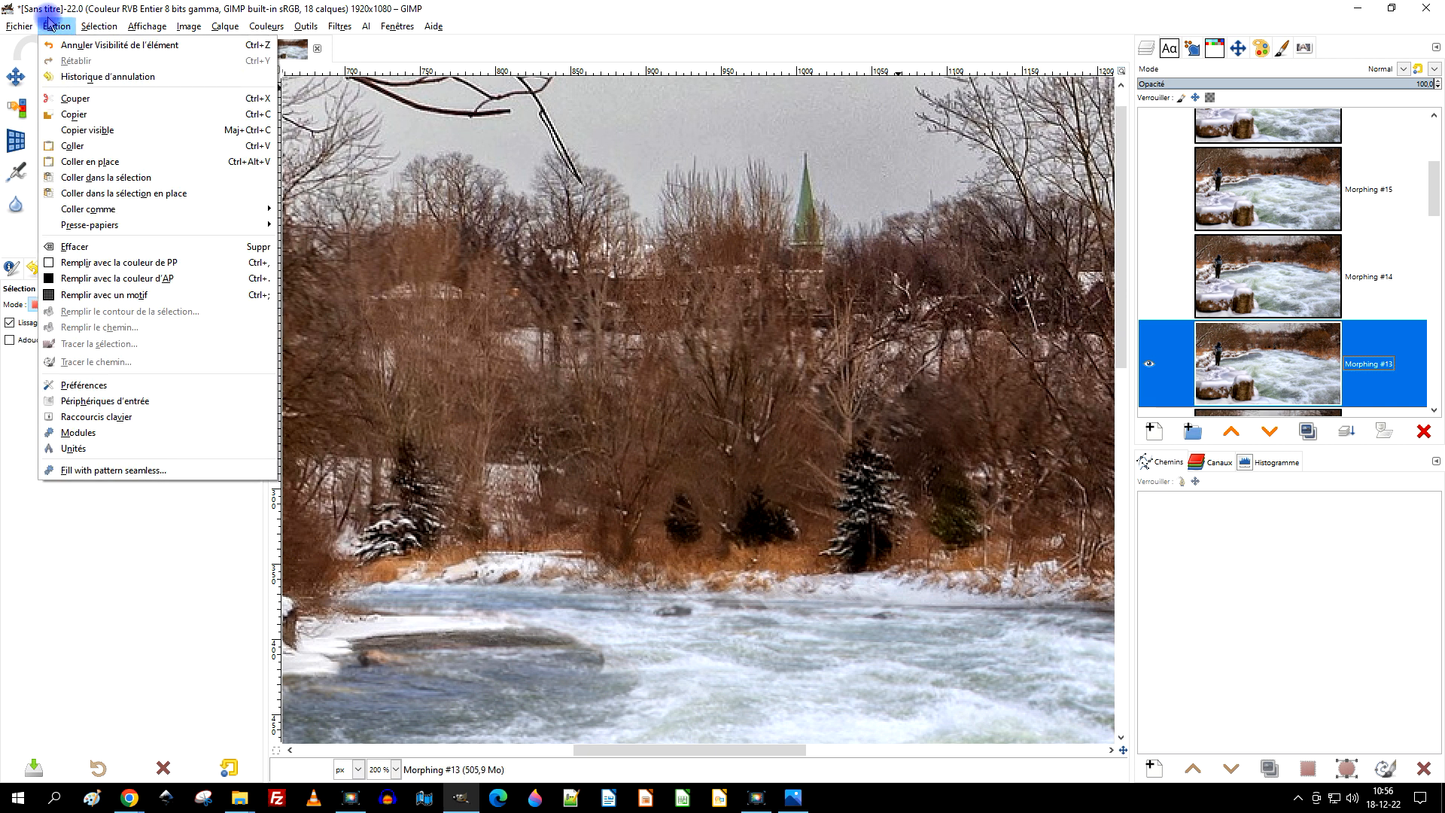
pyautogui.click(120, 192)
pyautogui.click(1350, 432)
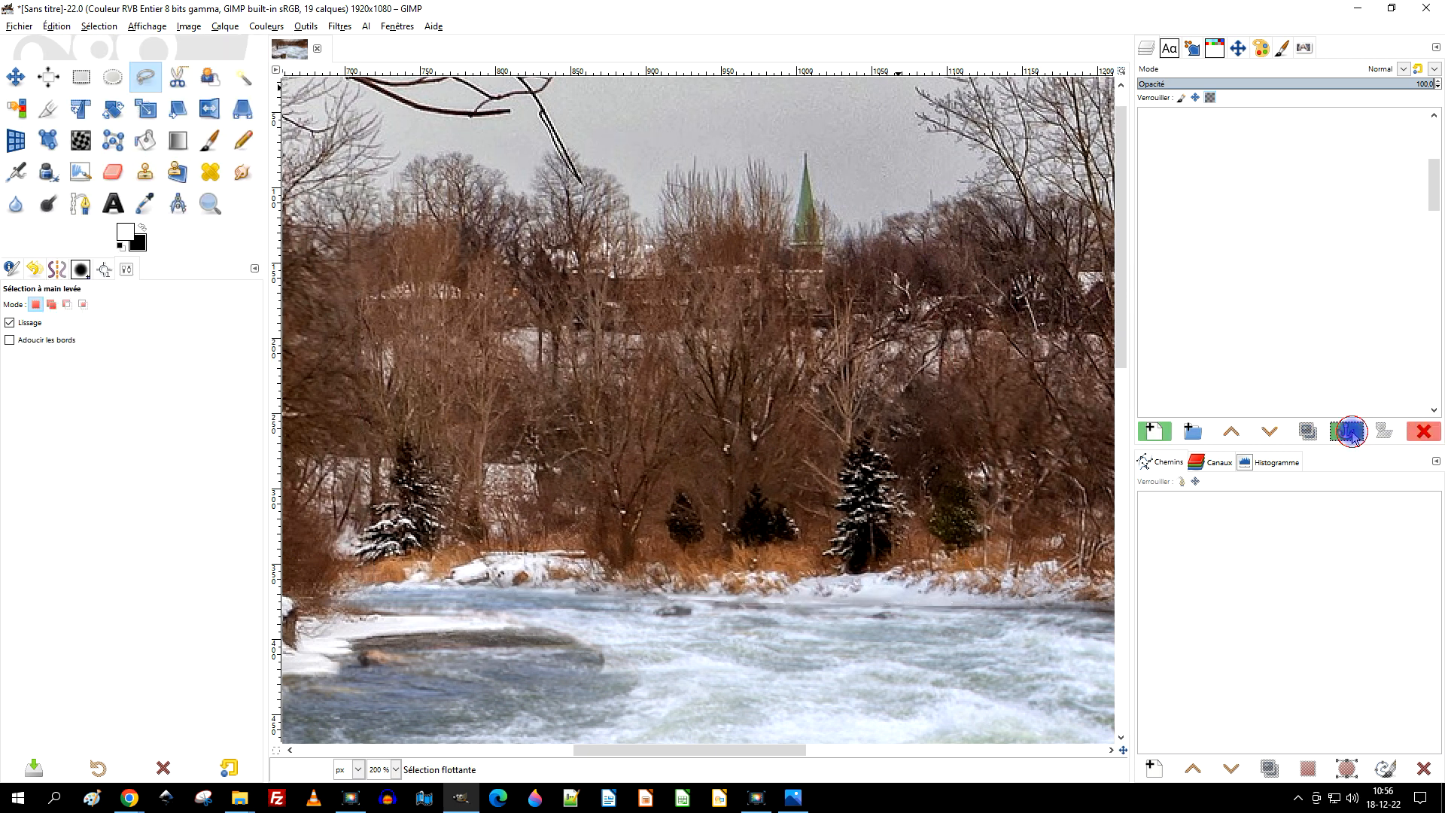
# Select and show the Morphing #14 layer, paste the copied far bank in place and anchor the floating selection
pyautogui.click(1251, 289)
pyautogui.click(1148, 276)
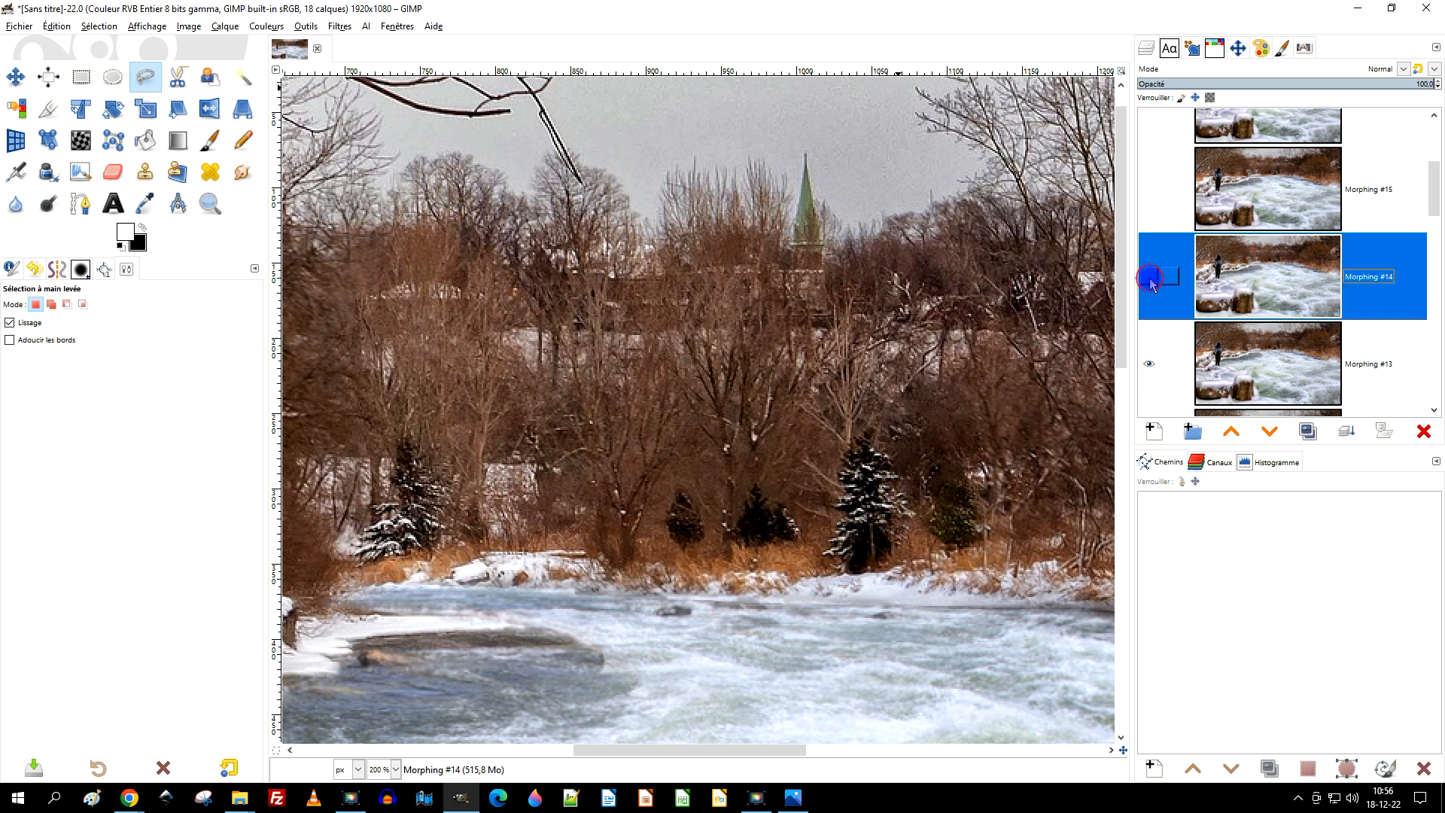
pyautogui.scroll(2, 1396, 267)
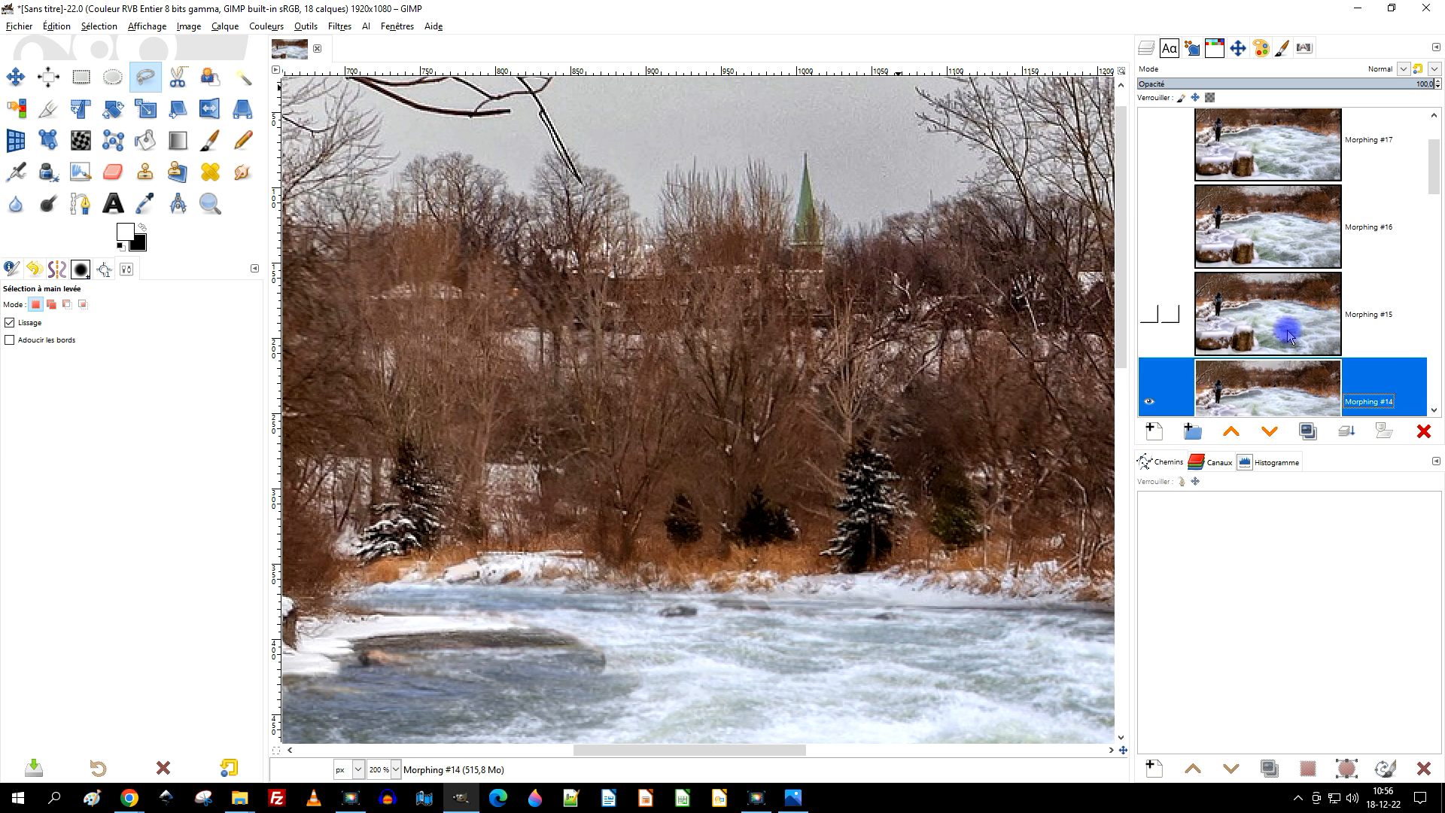
pyautogui.click(56, 25)
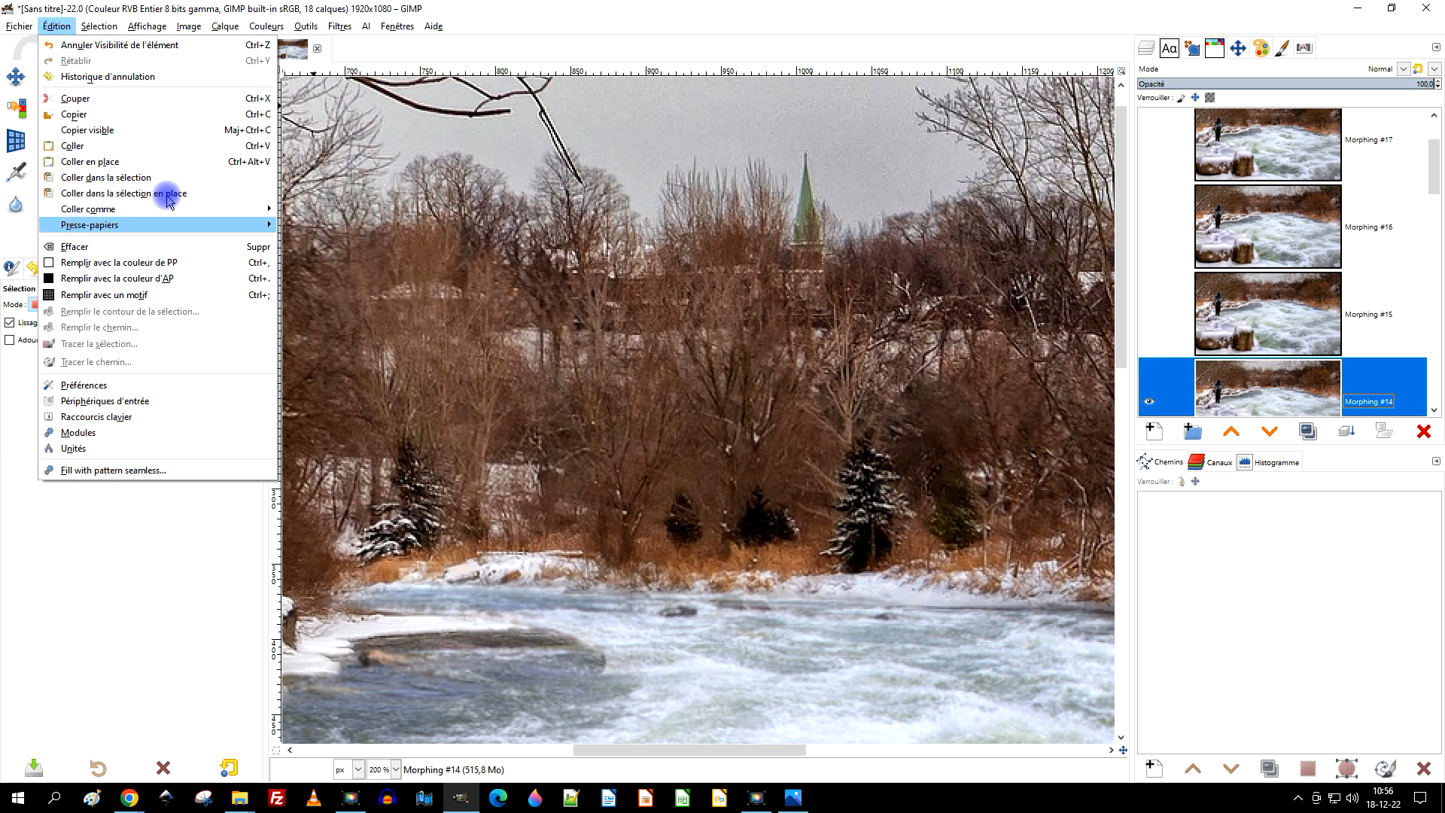
pyautogui.click(148, 162)
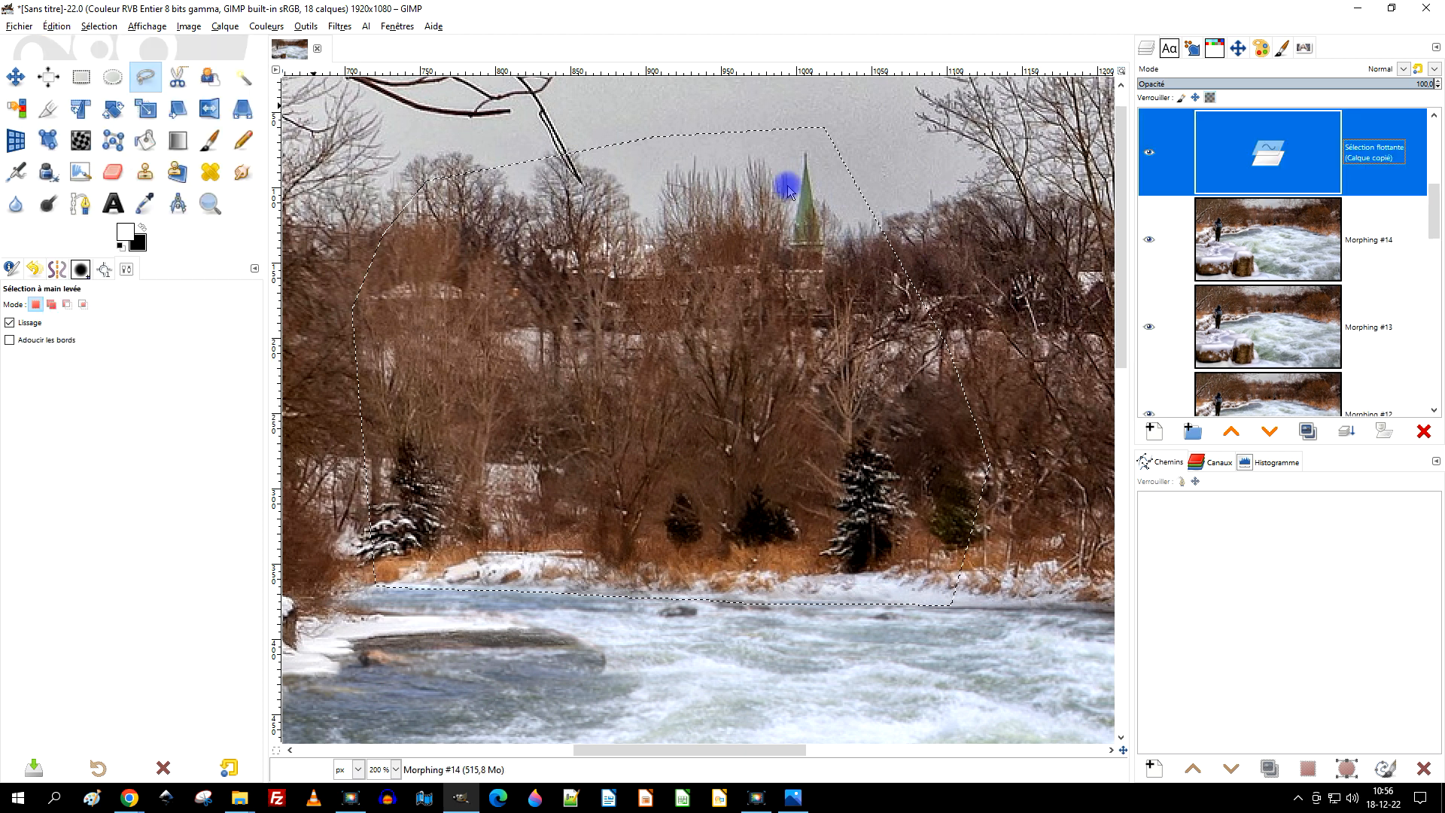
pyautogui.click(1348, 431)
# Select and show the Morphing #15 layer, paste the copied far bank in place and anchor the floating selection
pyautogui.scroll(2, 1265, 196)
pyautogui.click(1272, 245)
pyautogui.click(1153, 239)
pyautogui.scroll(2, 1280, 235)
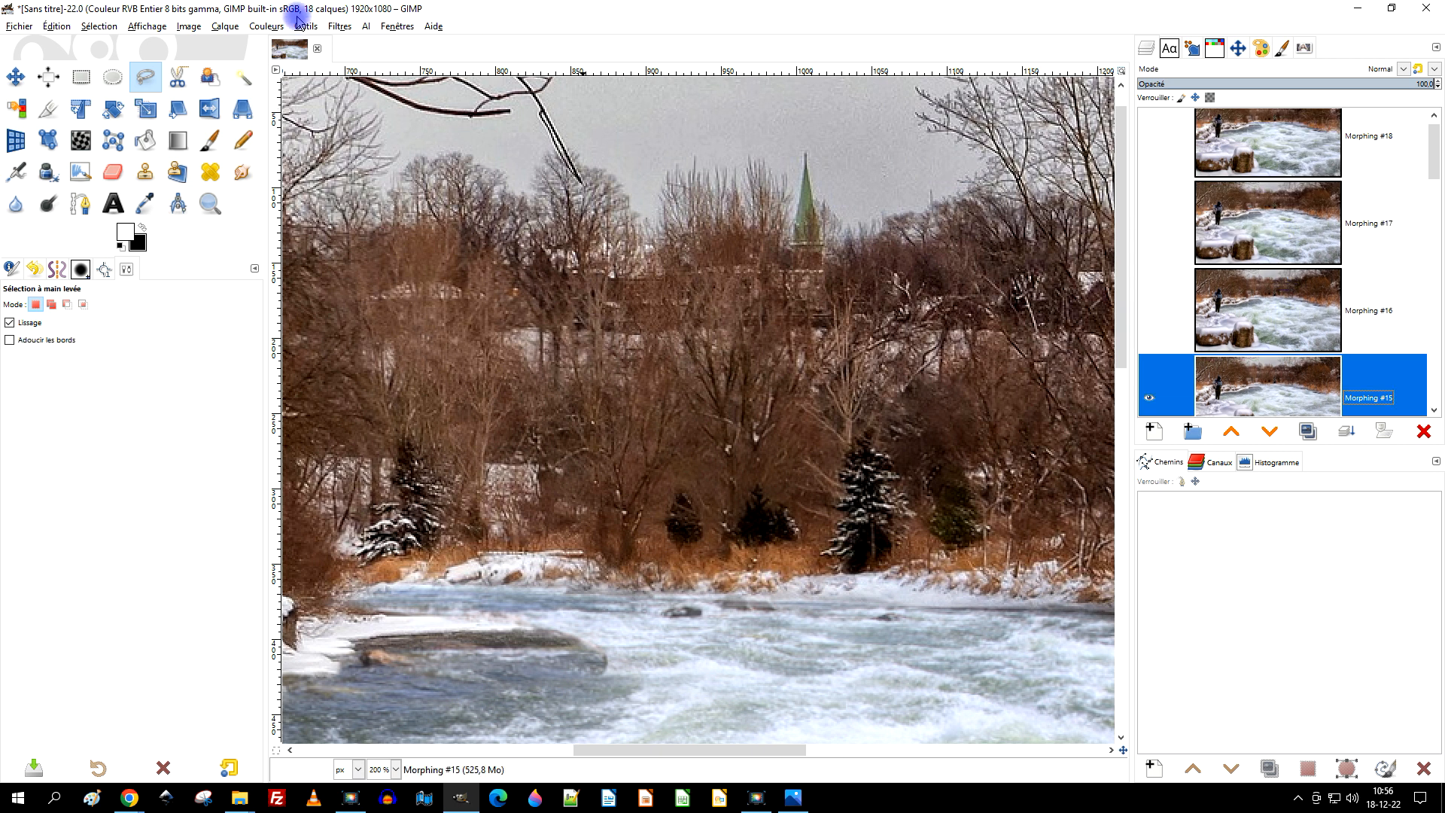
pyautogui.click(66, 31)
pyautogui.click(106, 161)
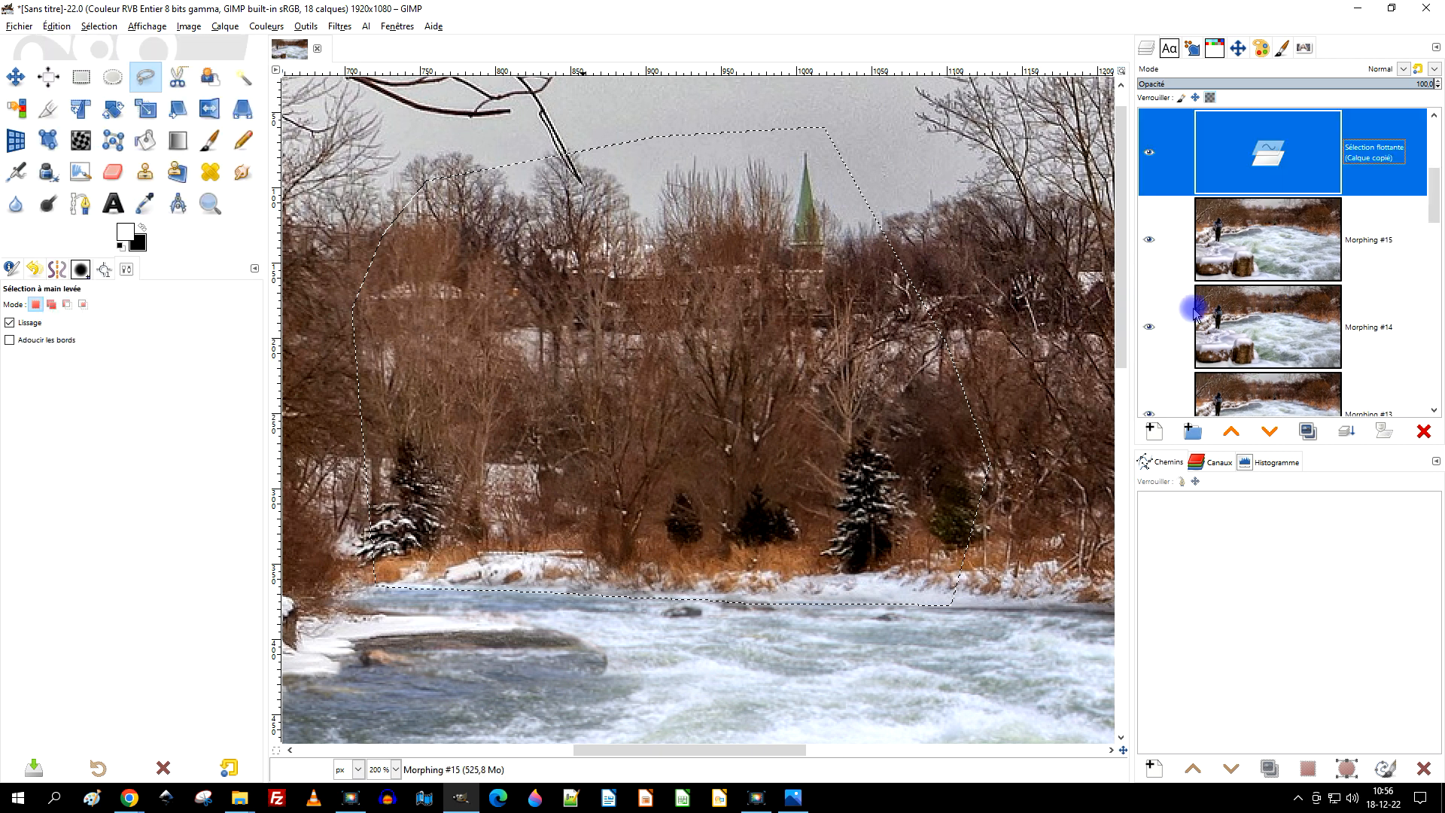
pyautogui.click(1347, 431)
# Select and show the Morphing #16 layer, paste the copied far bank in place and anchor the floating selection
pyautogui.scroll(4, 1313, 306)
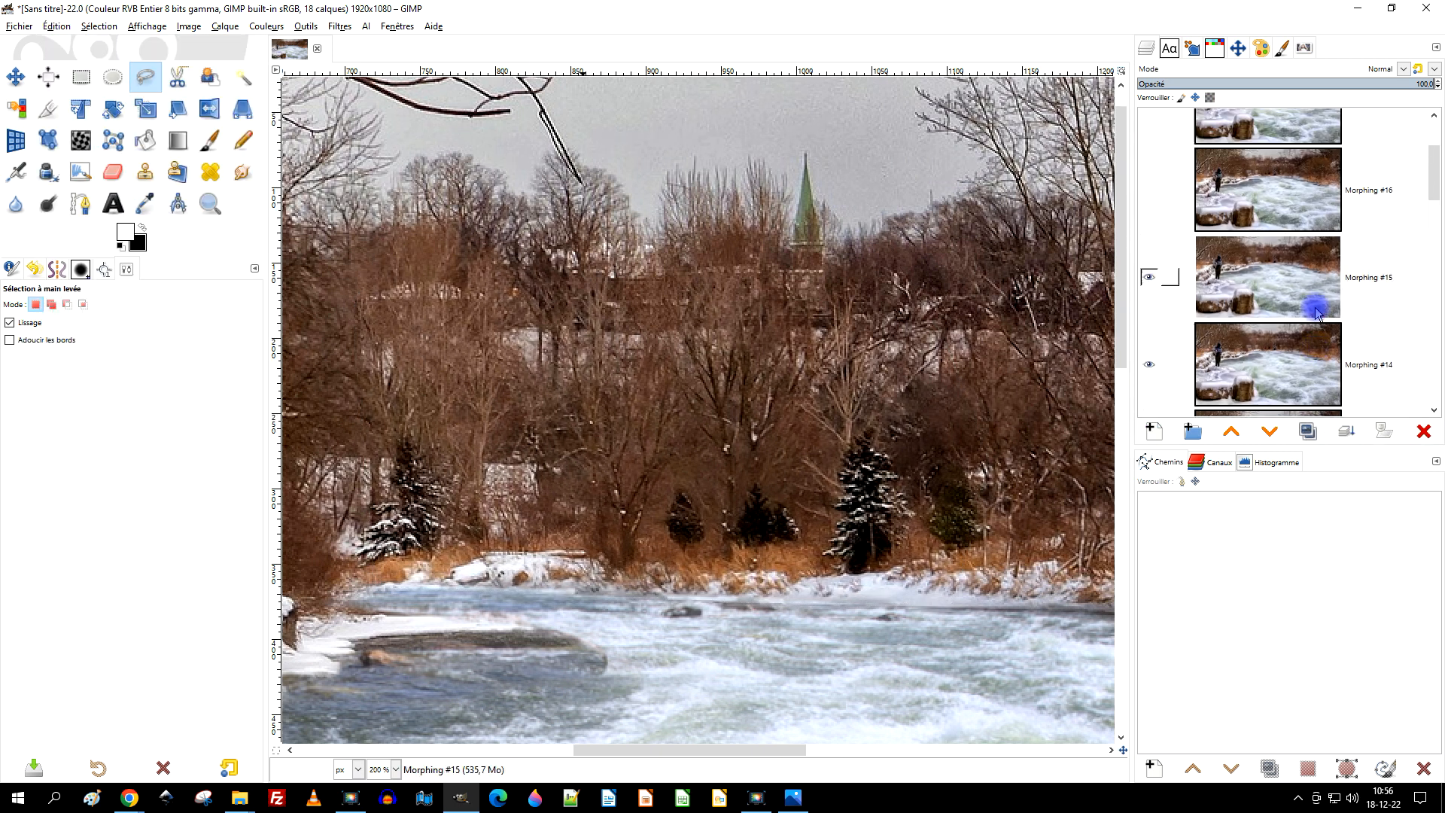
pyautogui.click(1238, 278)
pyautogui.click(1149, 273)
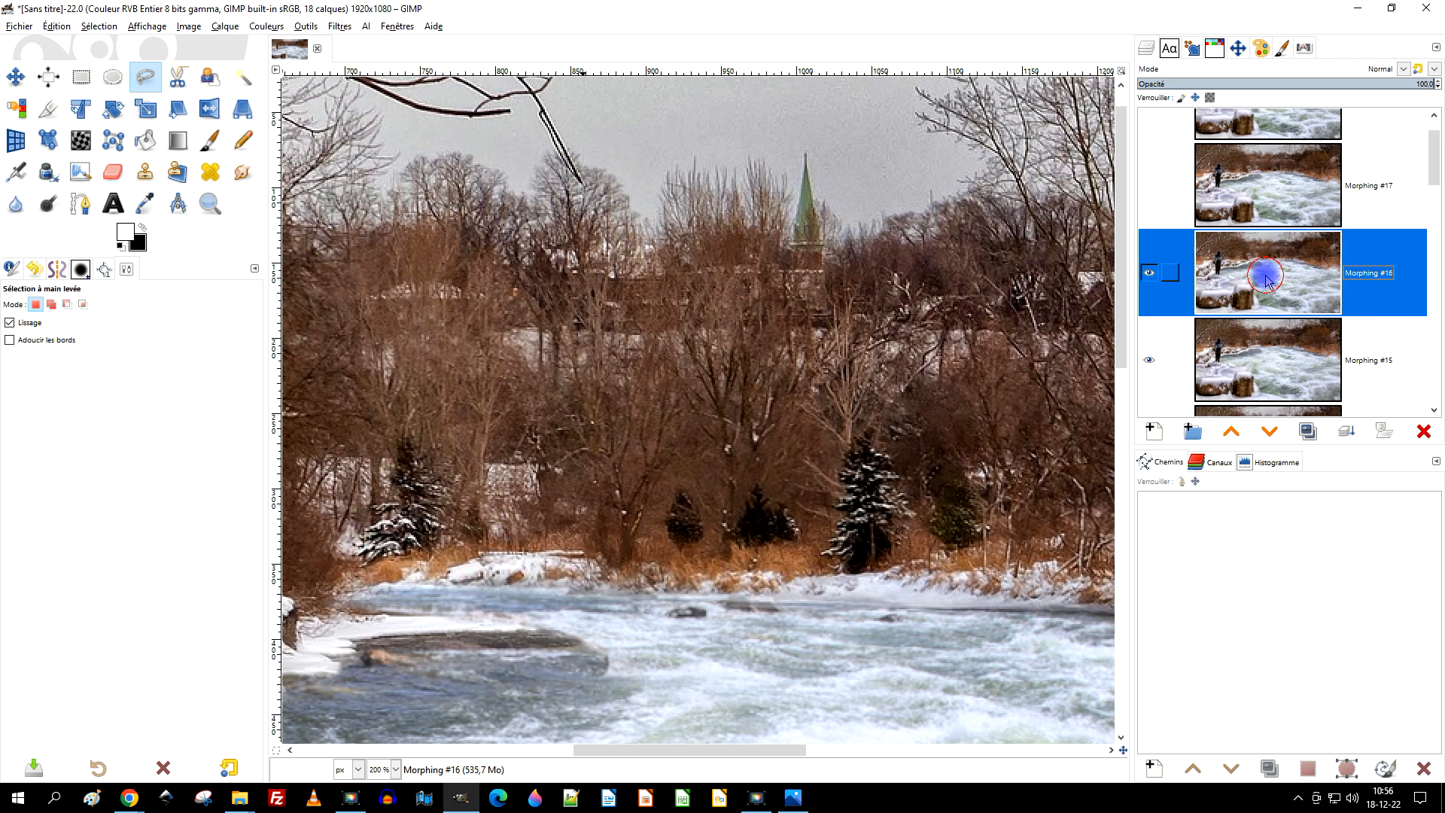
pyautogui.click(71, 27)
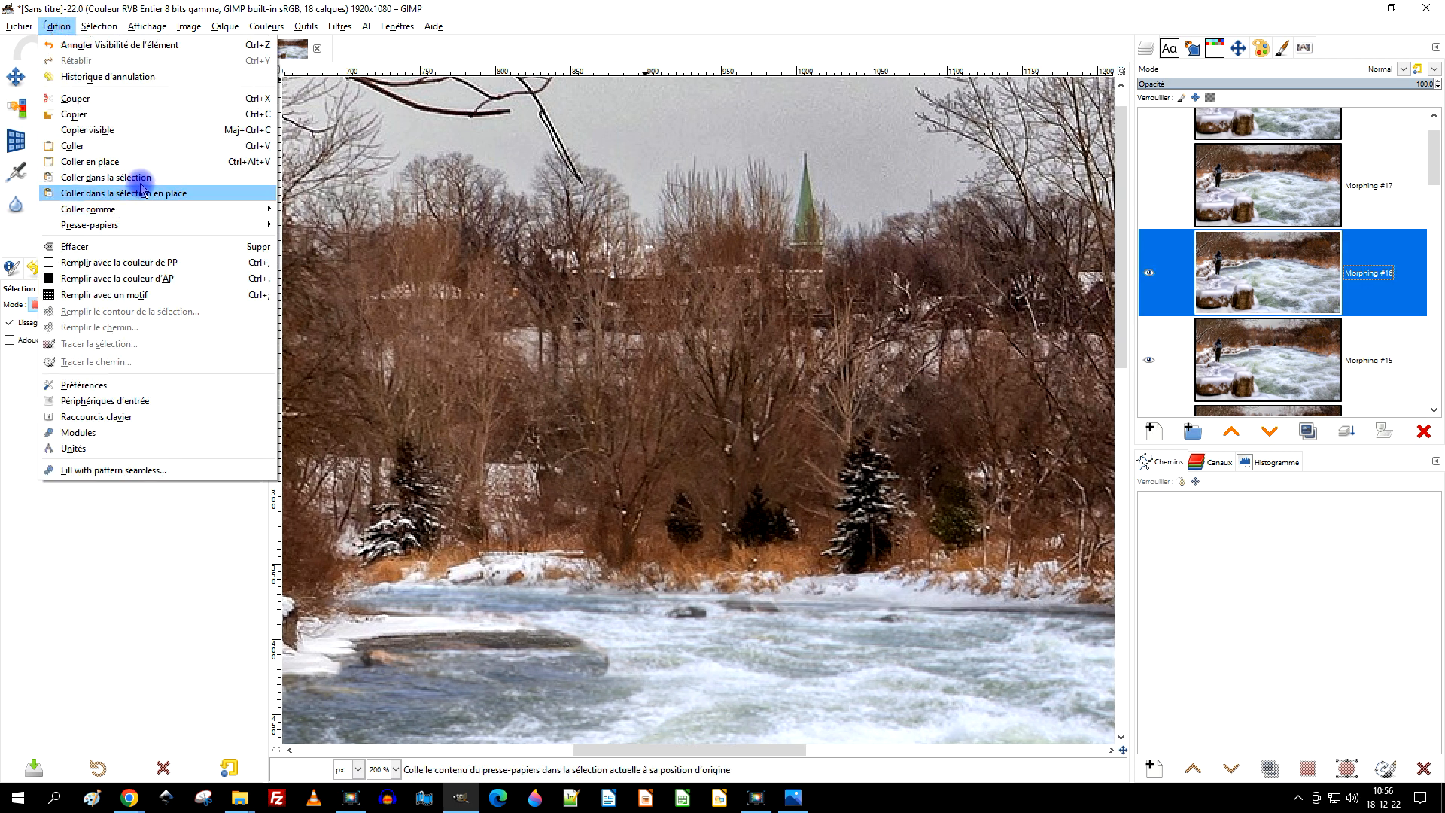
pyautogui.click(151, 142)
pyautogui.click(1347, 431)
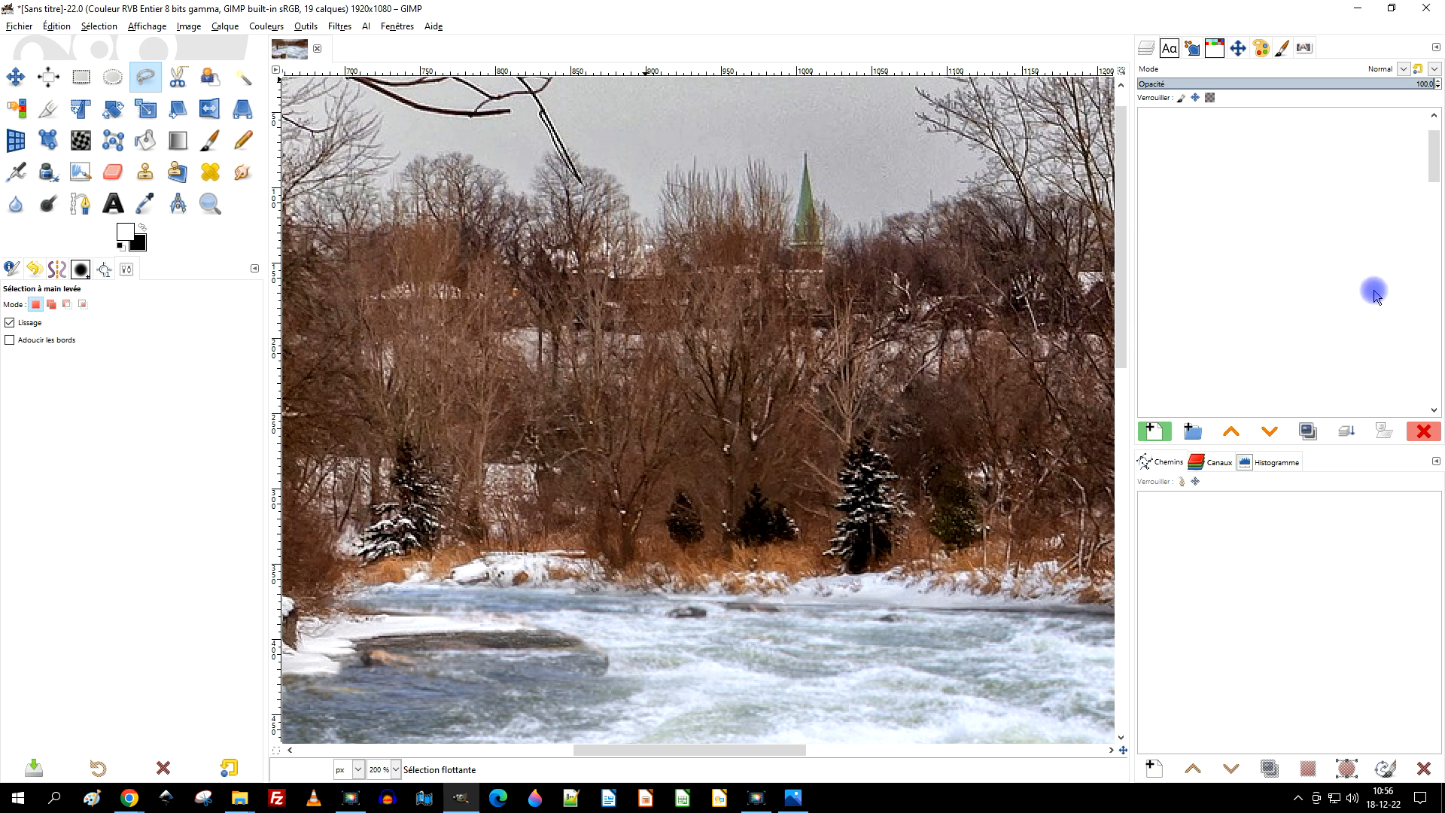
# Select and show the Morphing #17 layer, paste the copied far bank in place and anchor the floating selection
pyautogui.click(1227, 269)
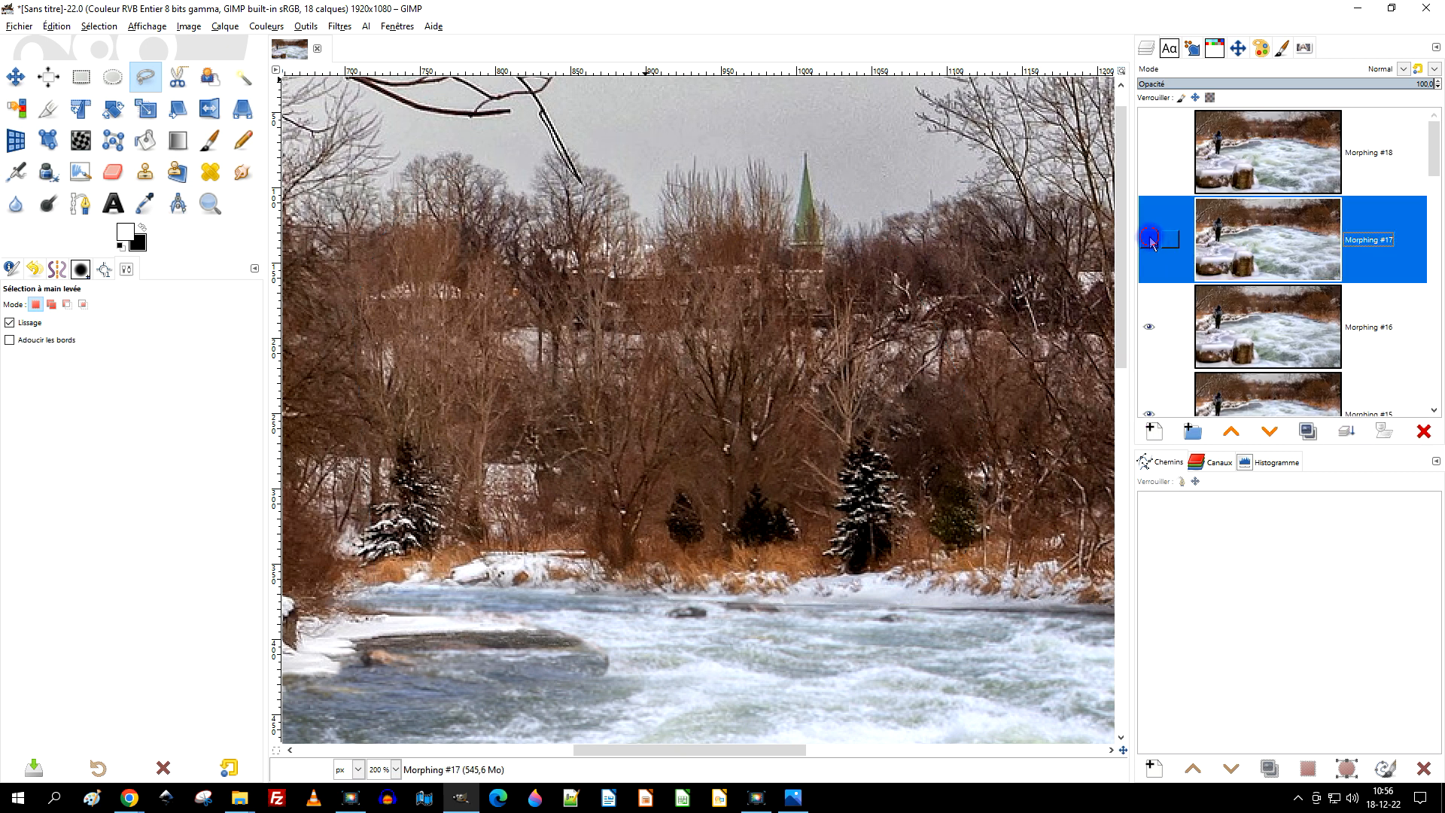
pyautogui.click(1149, 239)
pyautogui.click(57, 26)
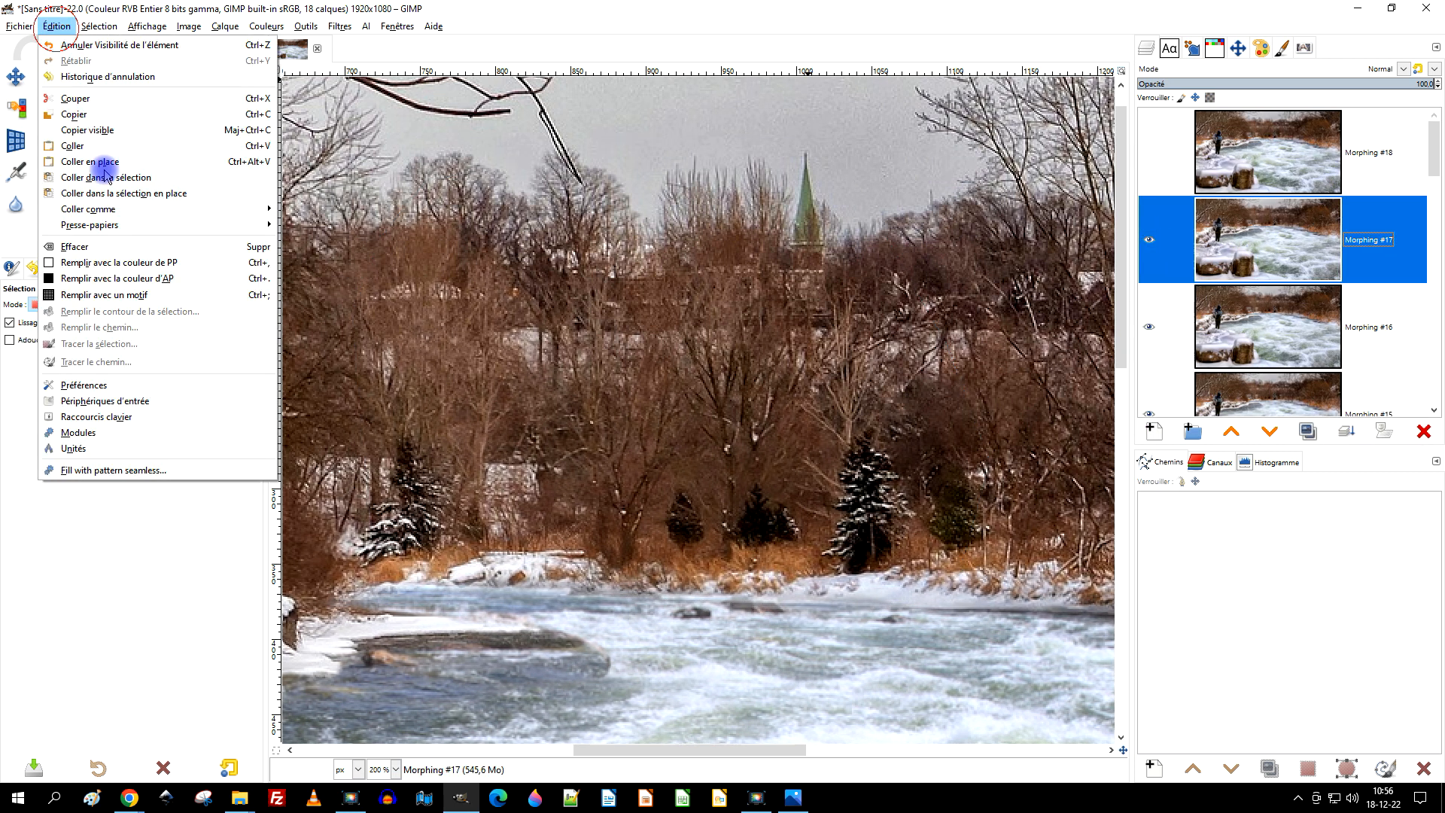
pyautogui.click(147, 169)
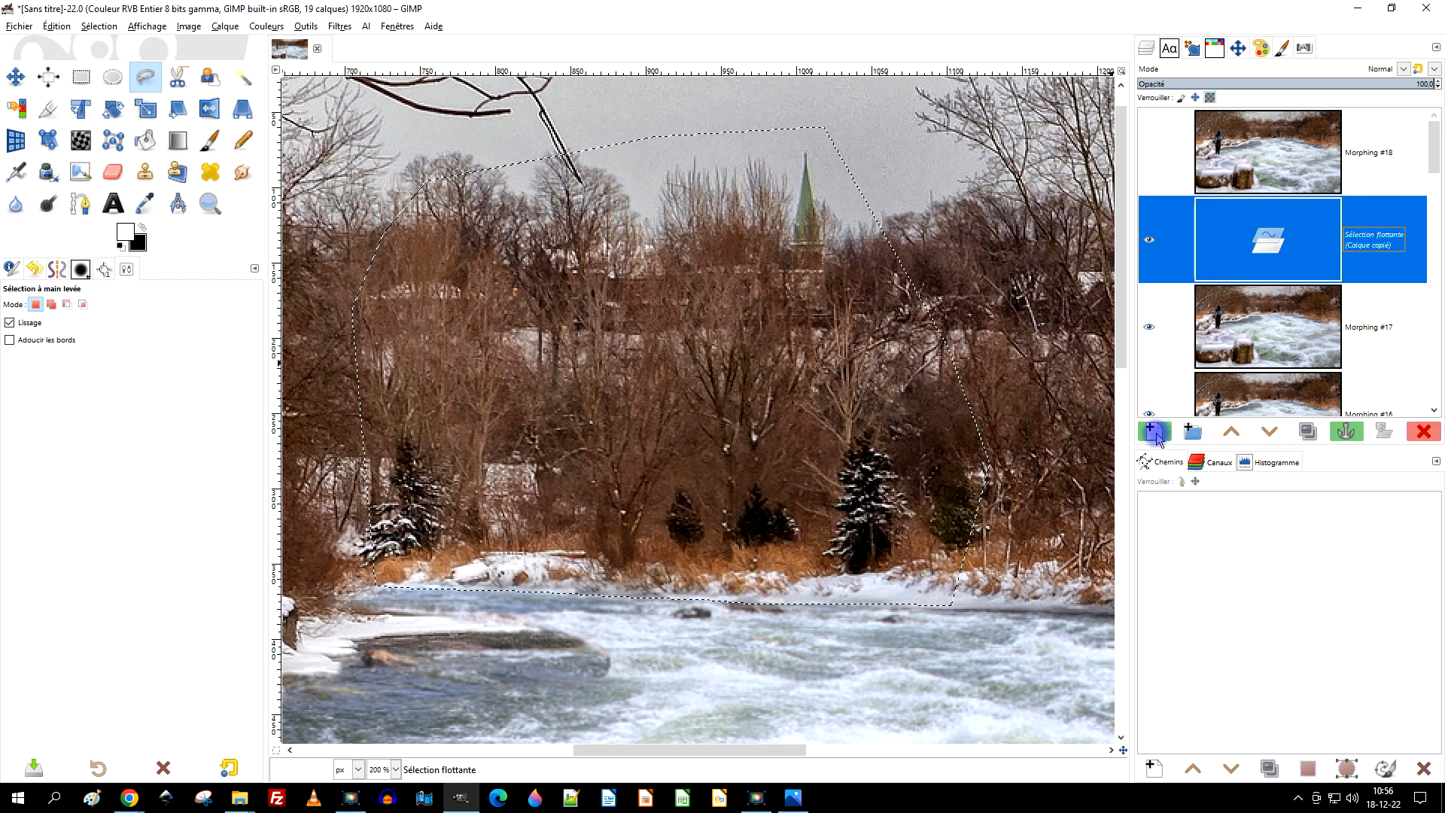
pyautogui.click(1346, 432)
# Select and show the Morphing #18 layer, paste the copied far bank in place and anchor the floating selection
pyautogui.click(1252, 182)
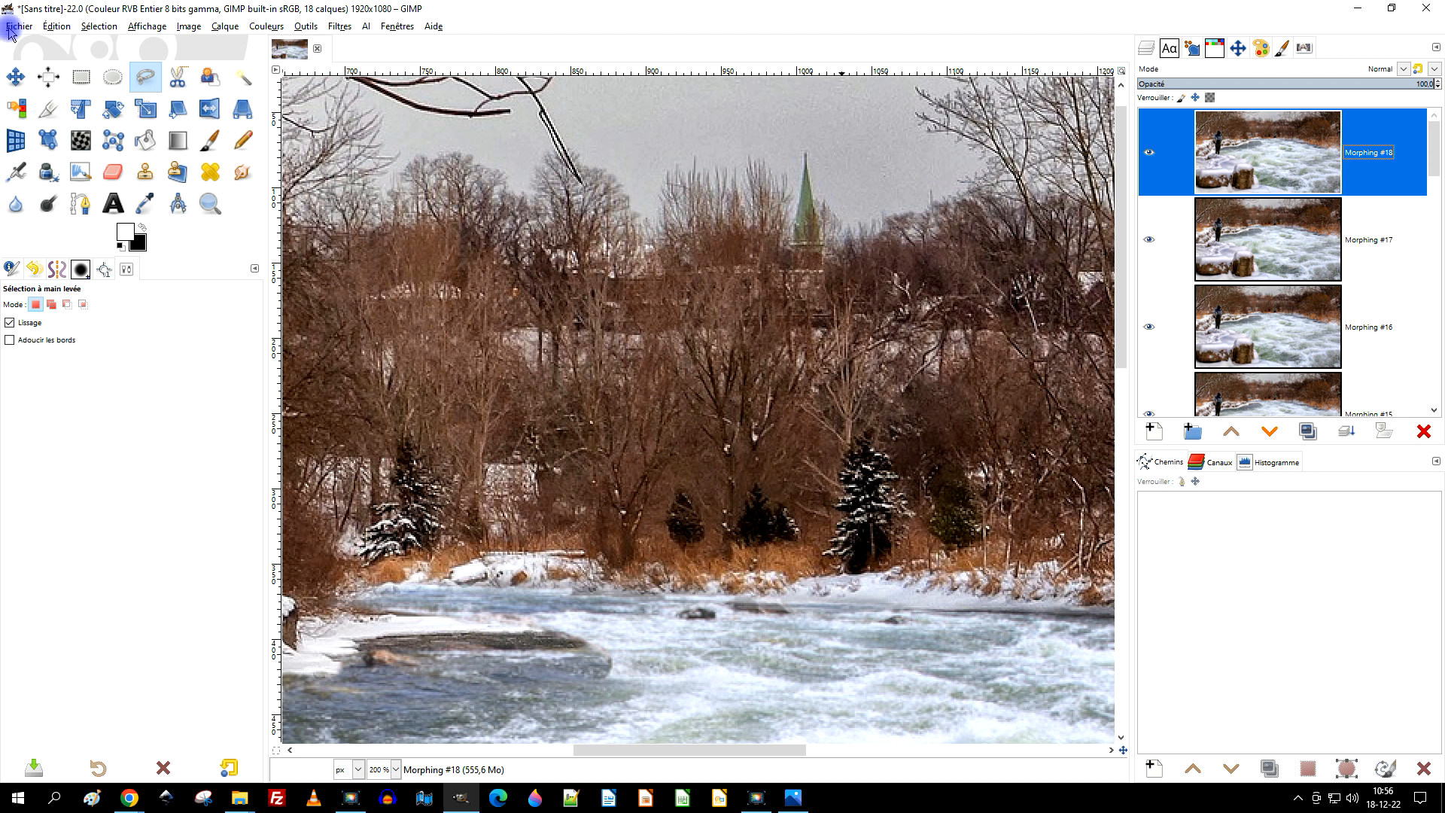
pyautogui.click(73, 28)
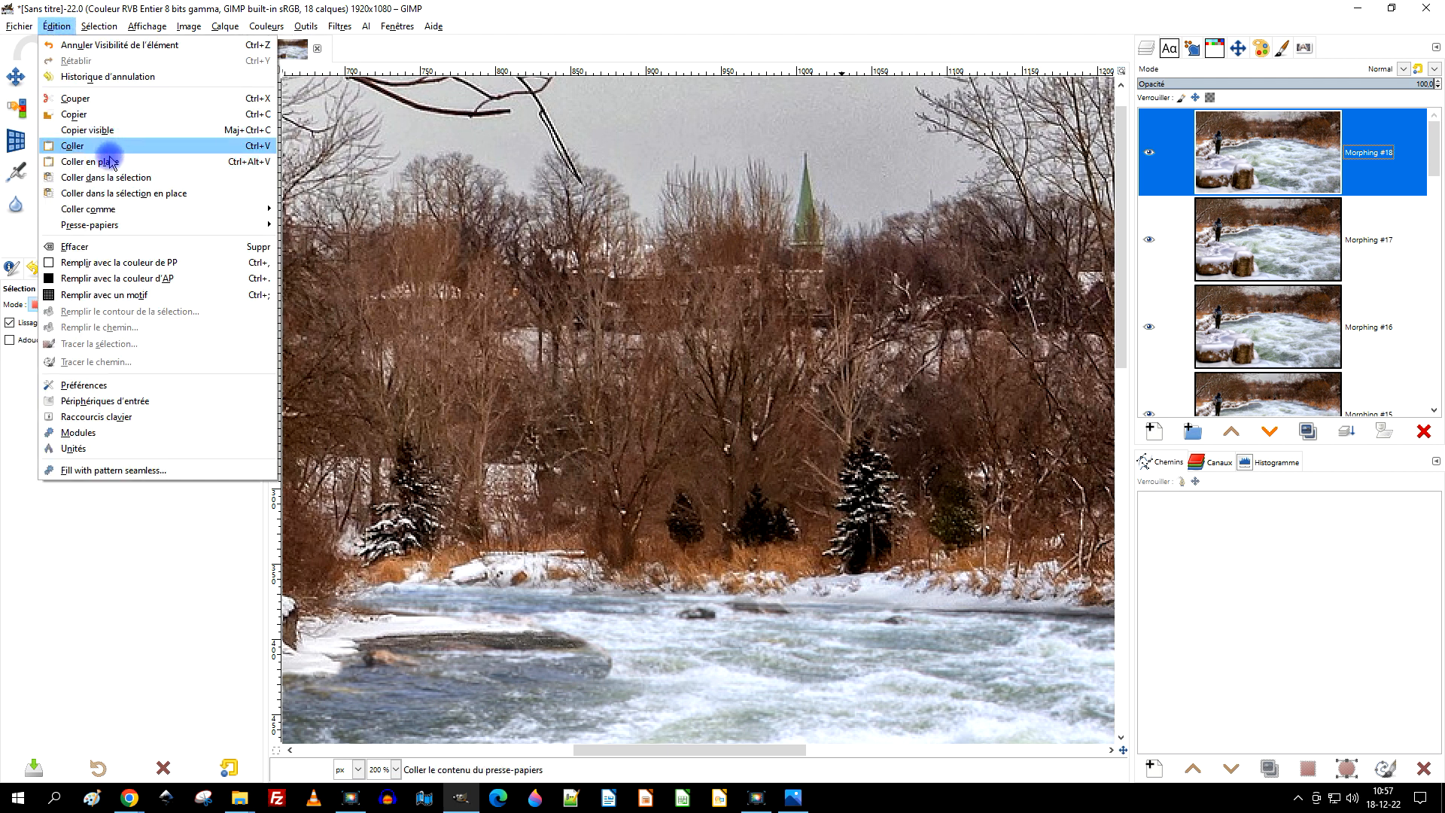
pyautogui.click(107, 142)
pyautogui.click(1346, 431)
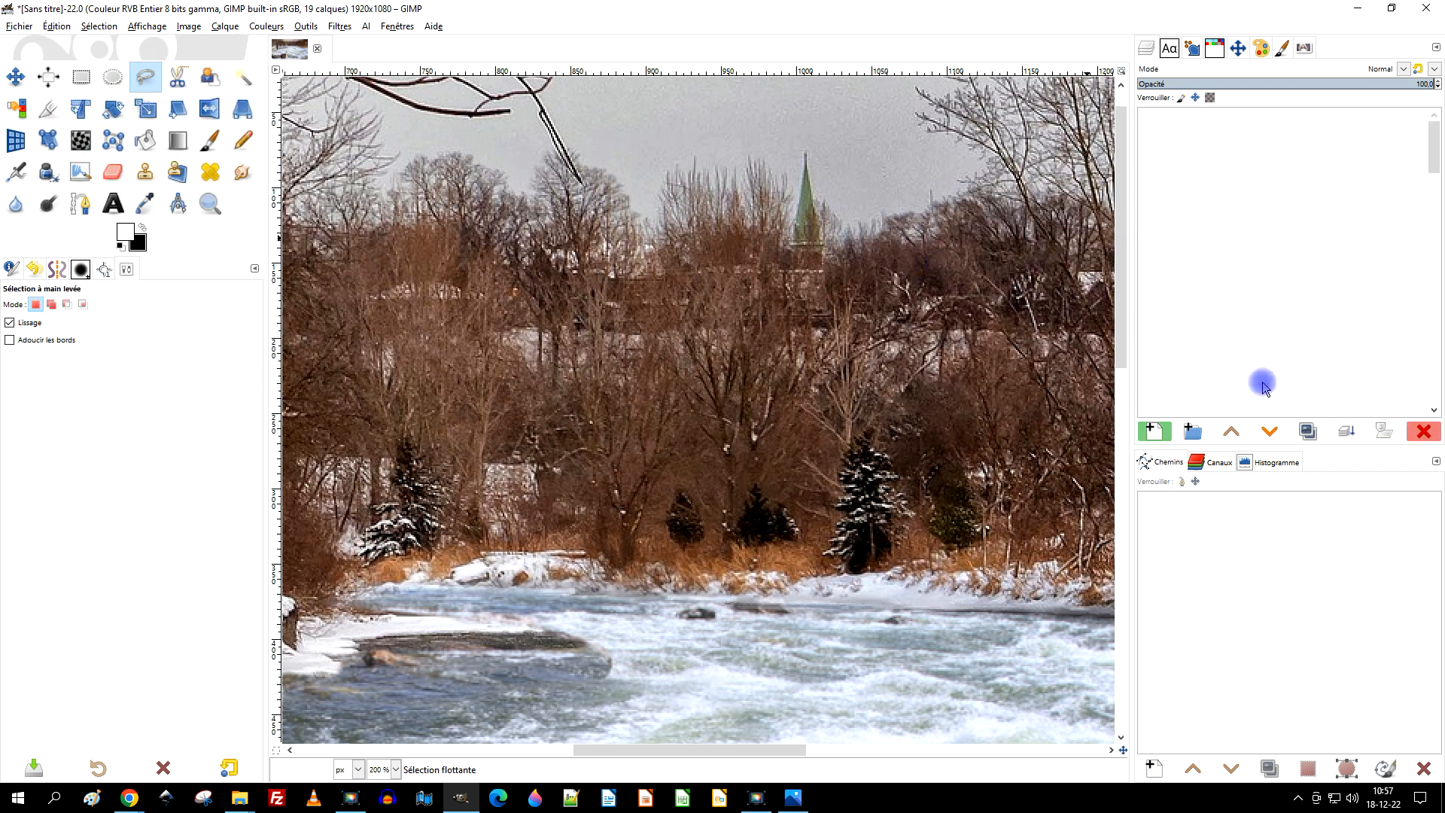
# Replay the layer animation at 50.9 % zoom in a maximized playback window, and close the playback
pyautogui.scroll(-4, 921, 320)
pyautogui.moveTo(956, 413); pyautogui.dragTo(791, 327)
pyautogui.click(304, 26)
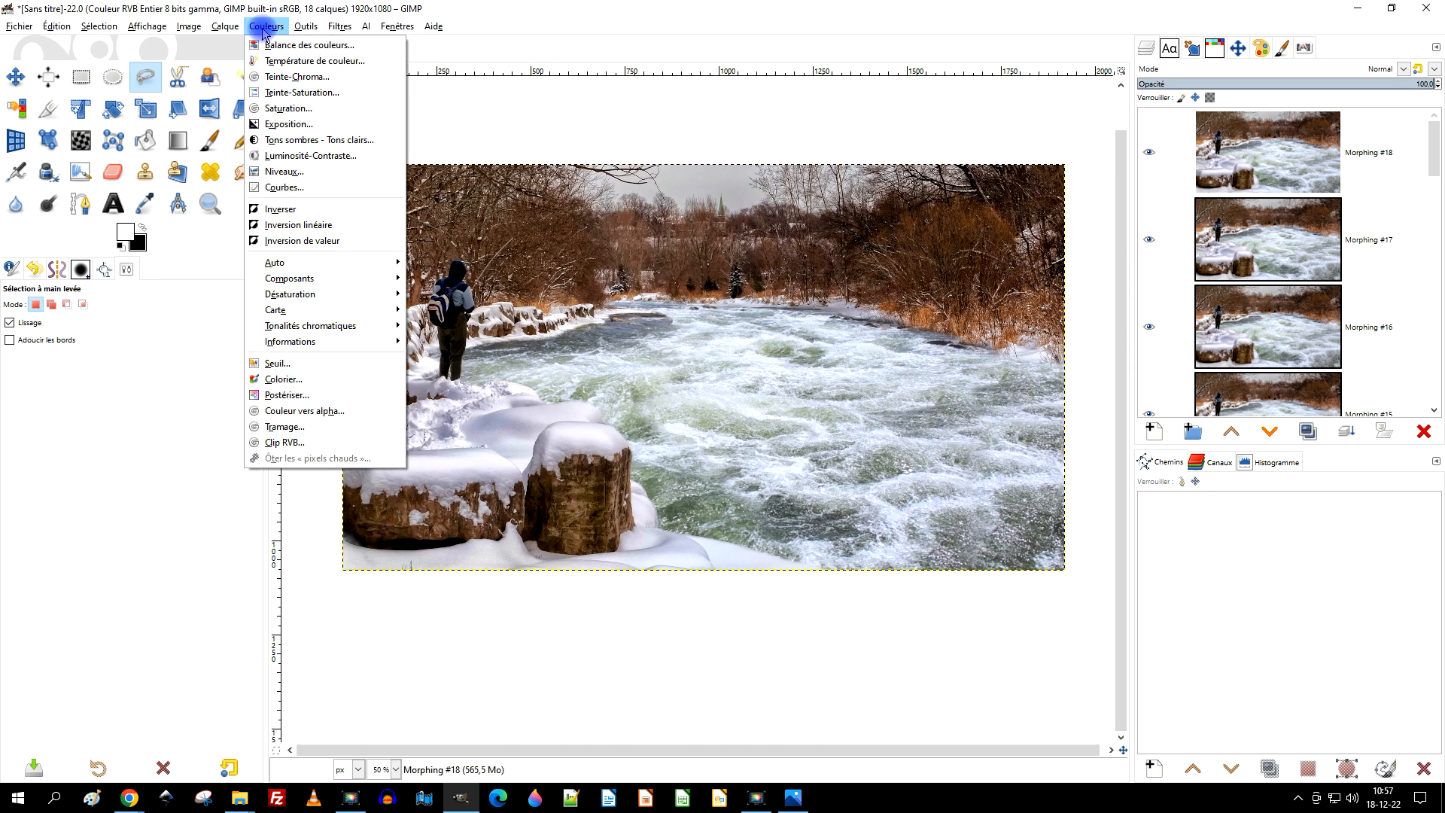
pyautogui.moveTo(468, 319)
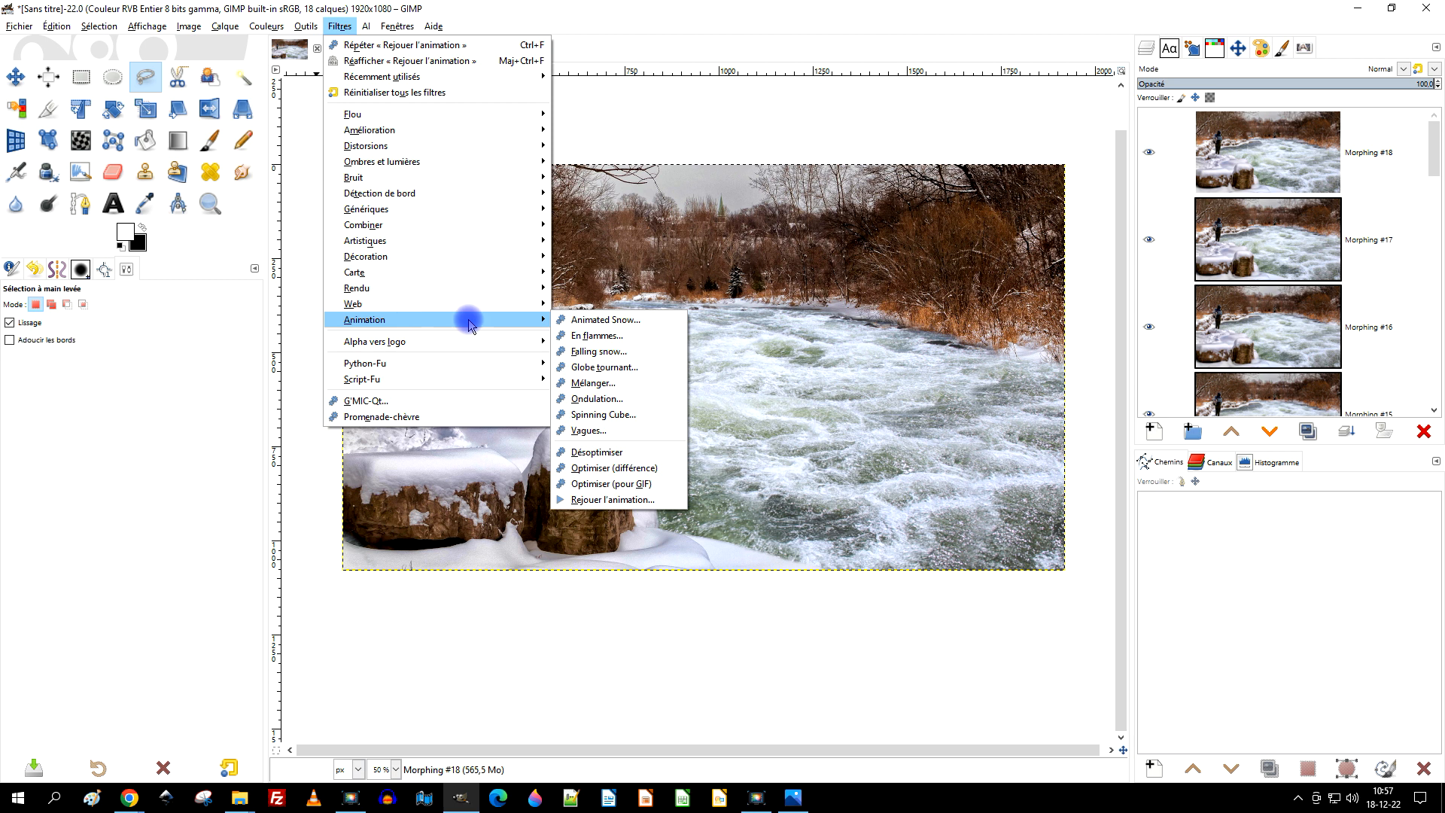
pyautogui.click(645, 499)
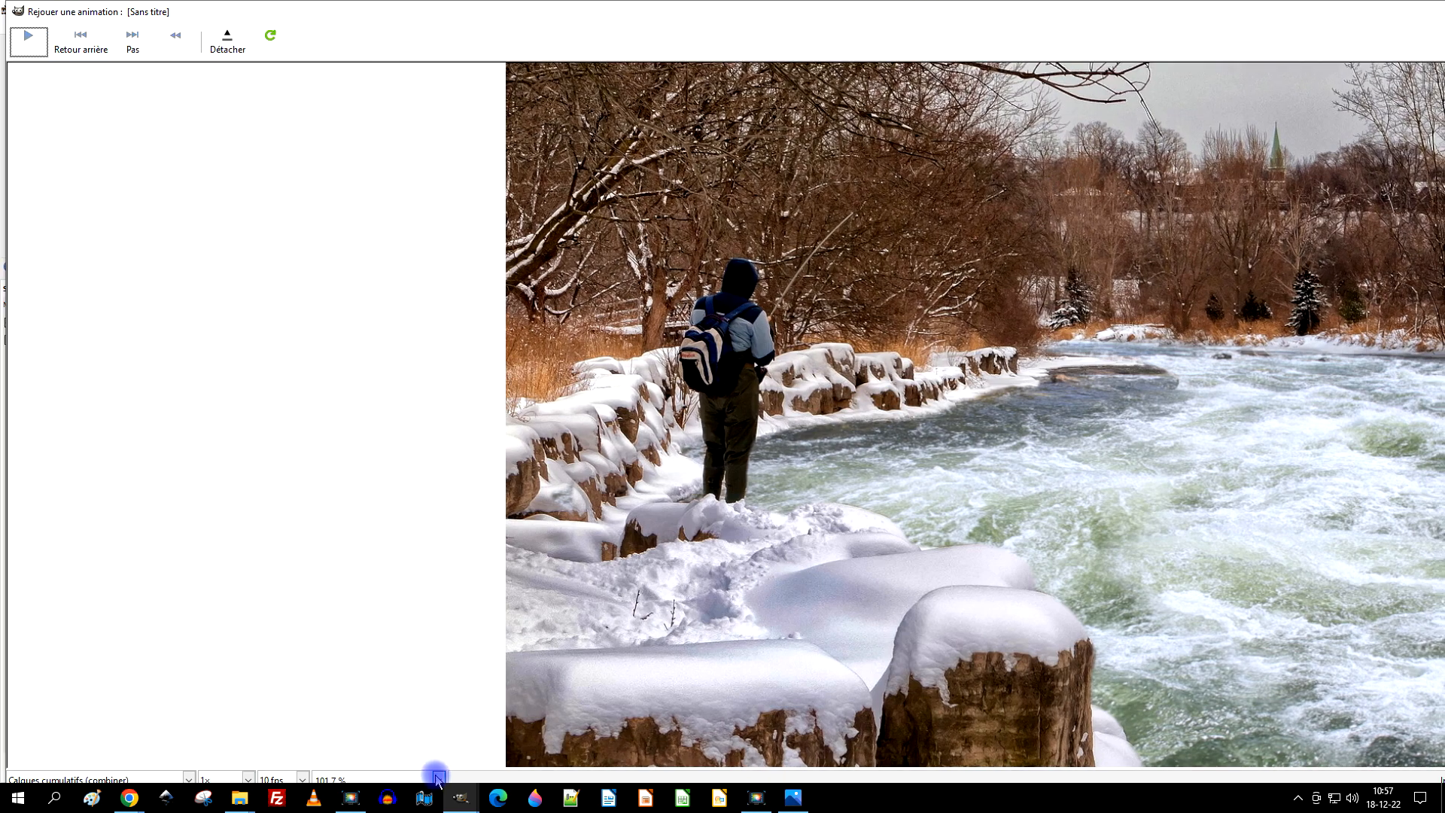
pyautogui.click(439, 779)
pyautogui.click(343, 683)
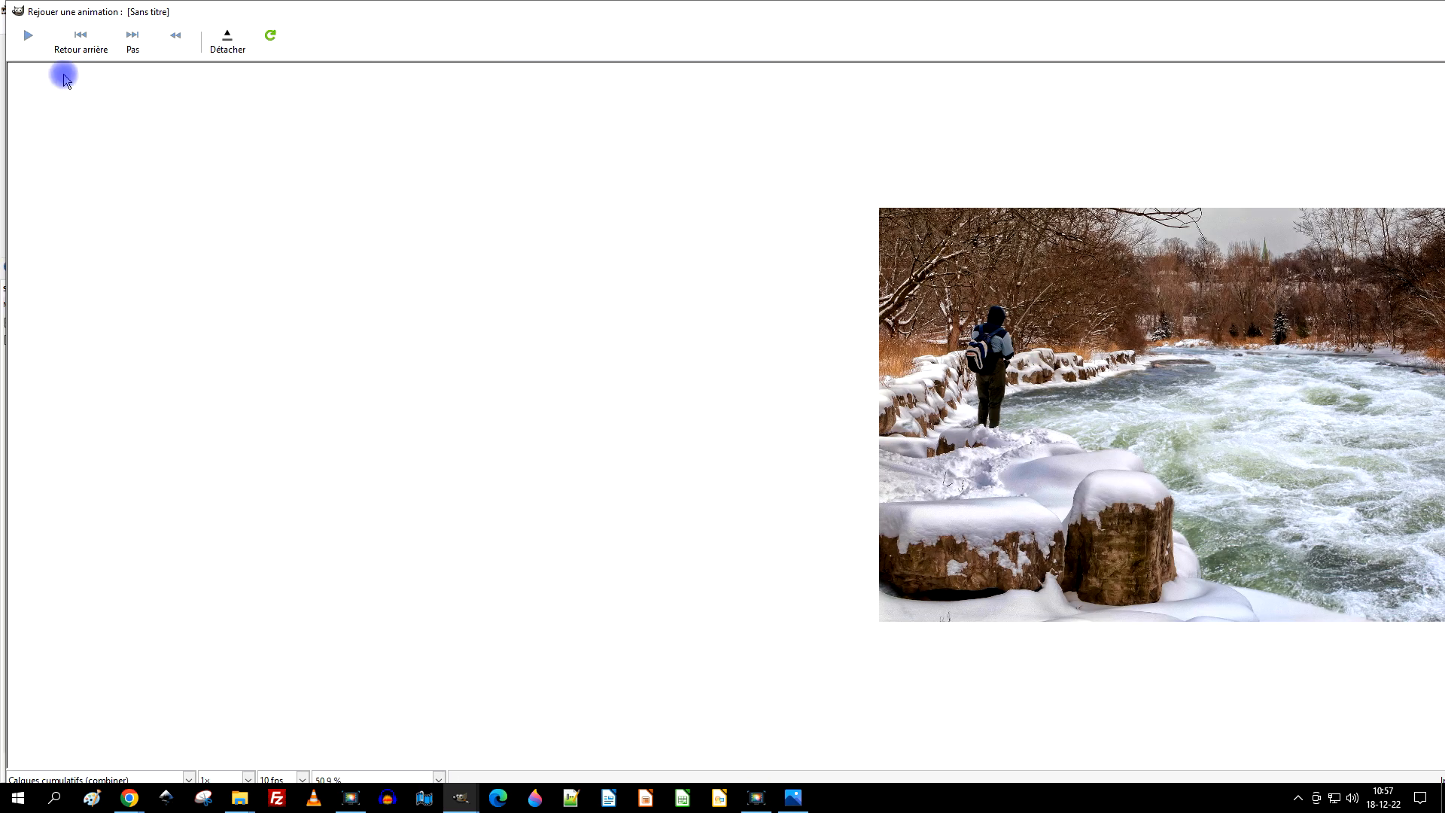
pyautogui.doubleClick(413, 18)
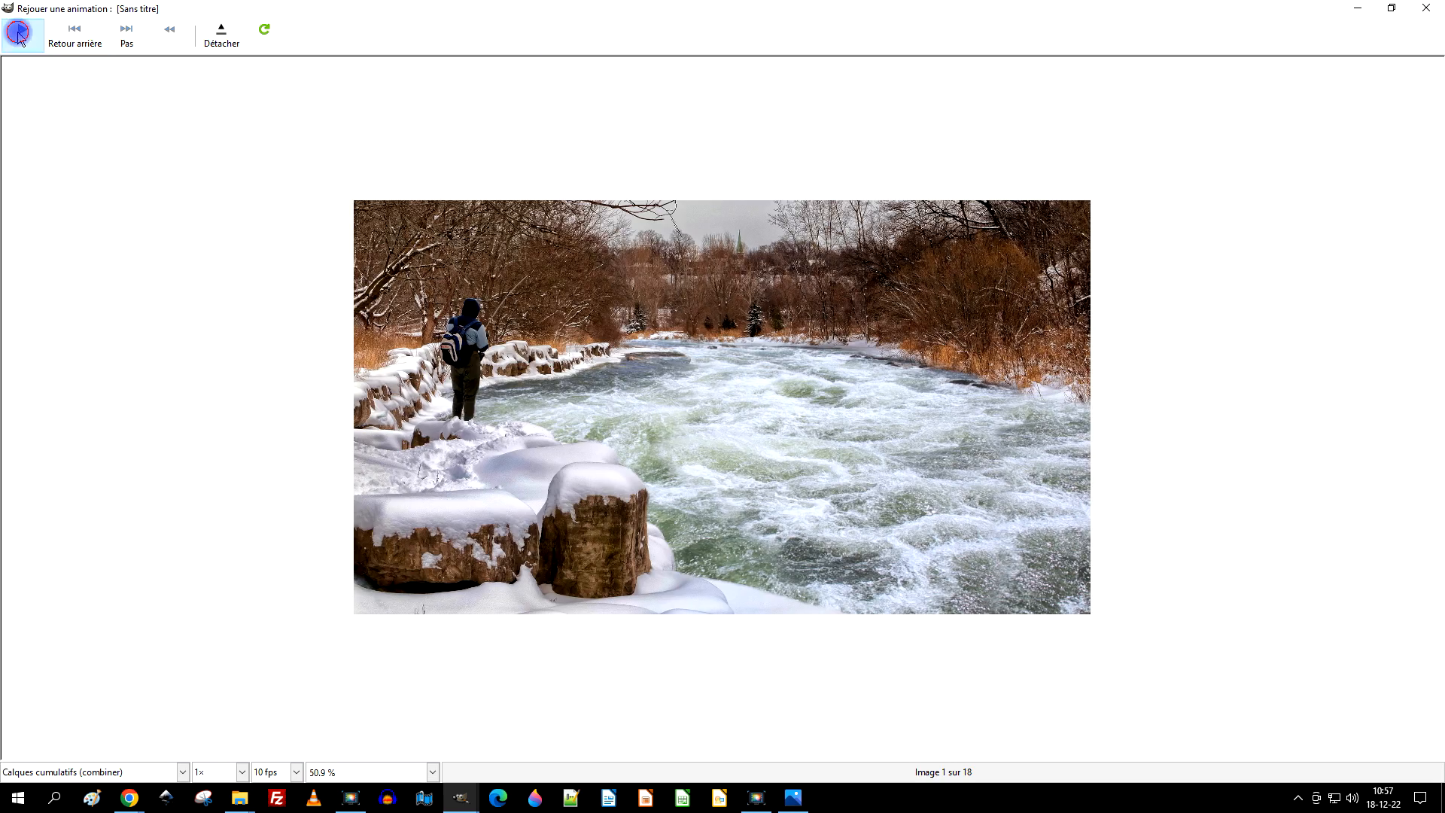
pyautogui.click(18, 34)
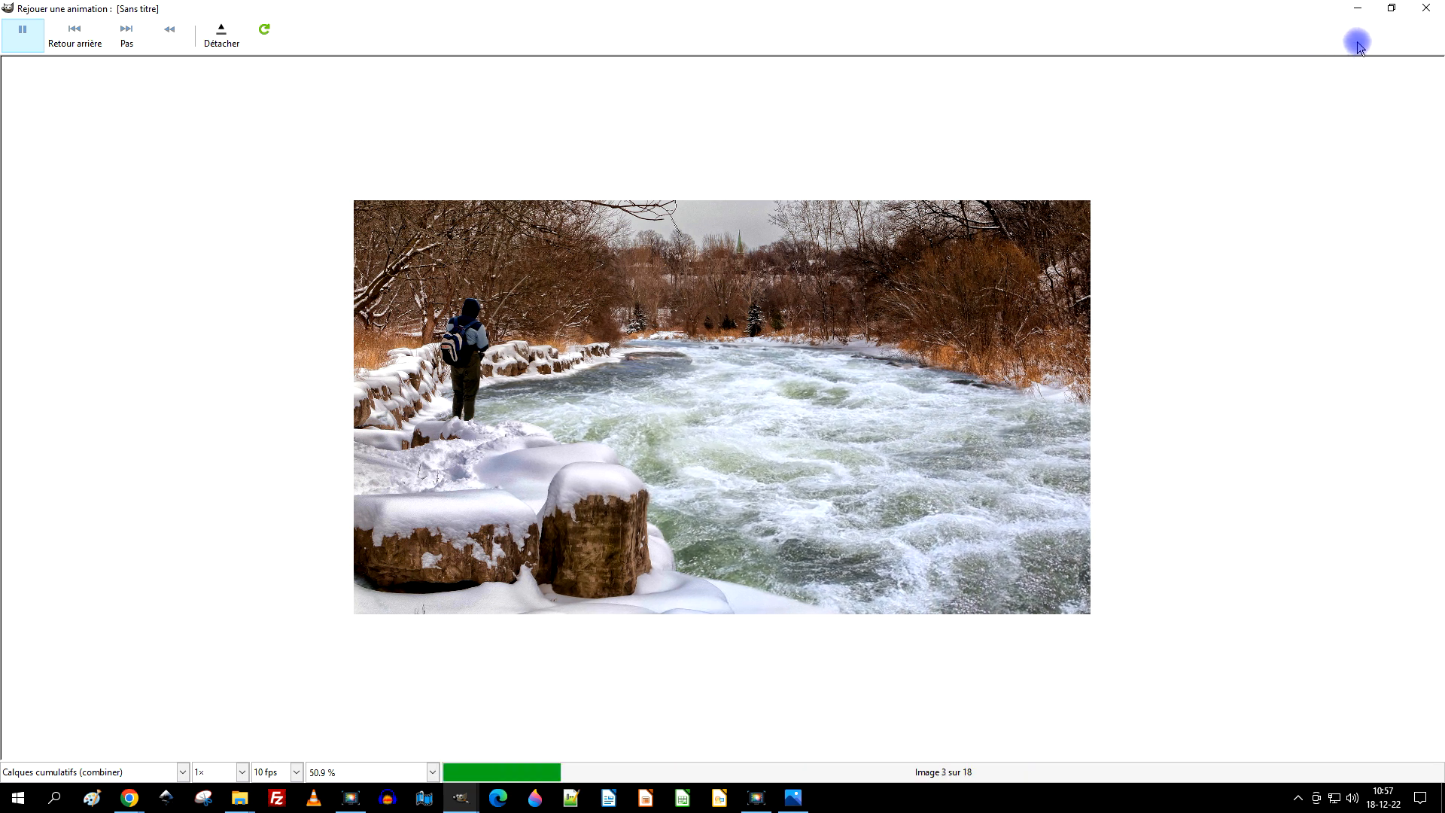
pyautogui.click(1425, 14)
# Save the layered image as rivière2.xcf in the 12_decembre folder
pyautogui.click(20, 26)
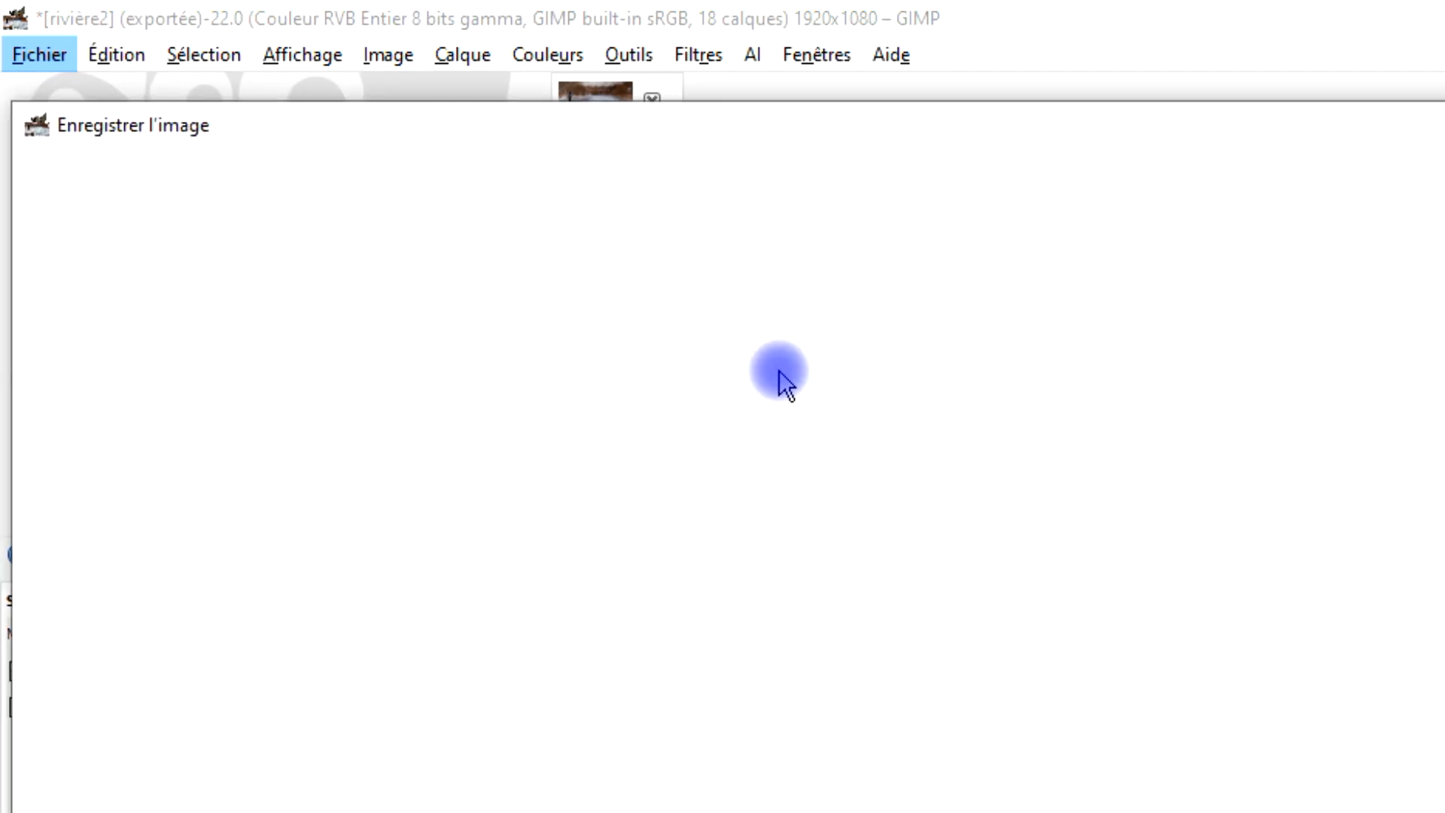
pyautogui.moveTo(438, 128); pyautogui.dragTo(627, 157)
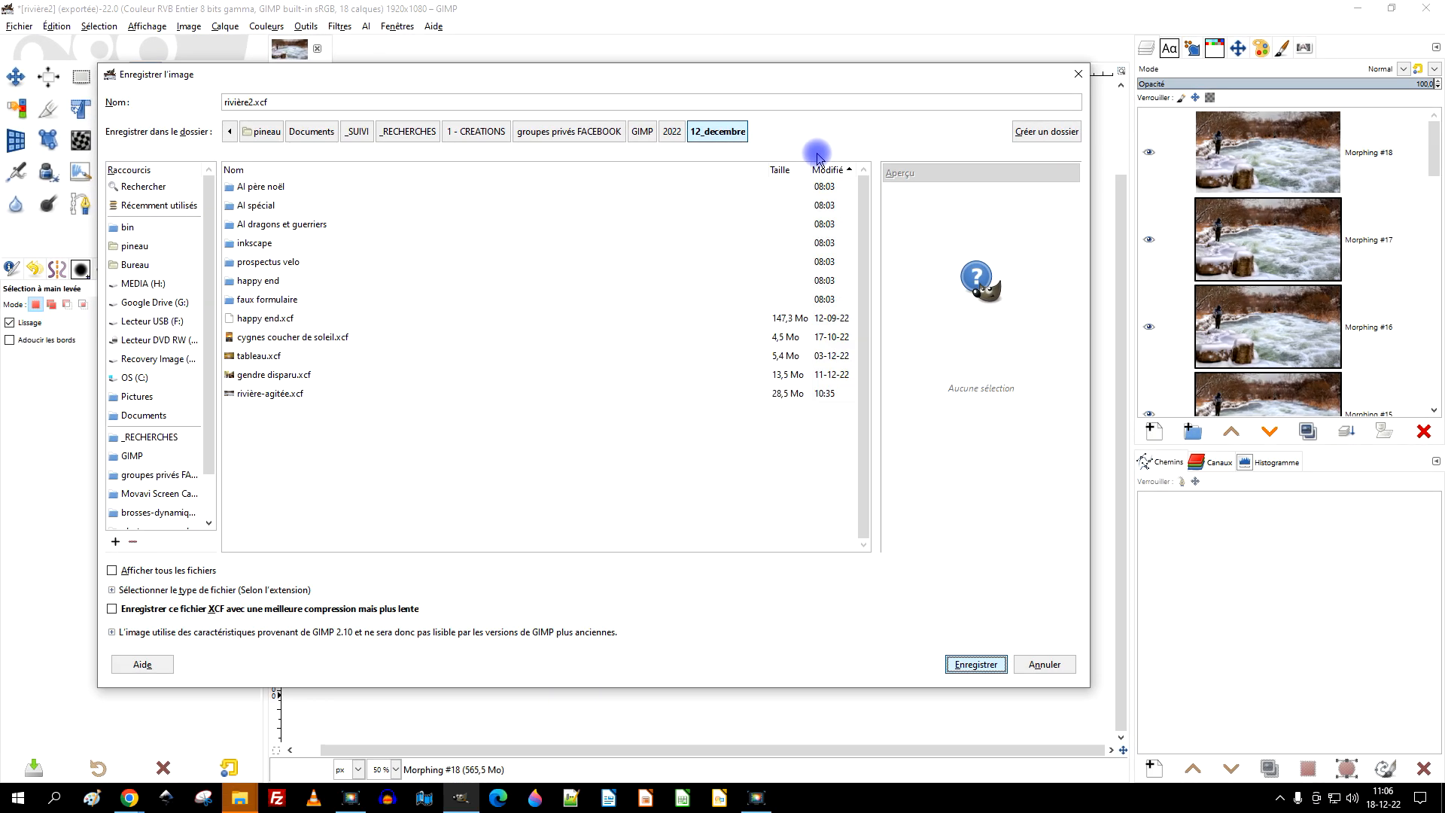
pyautogui.click(971, 665)
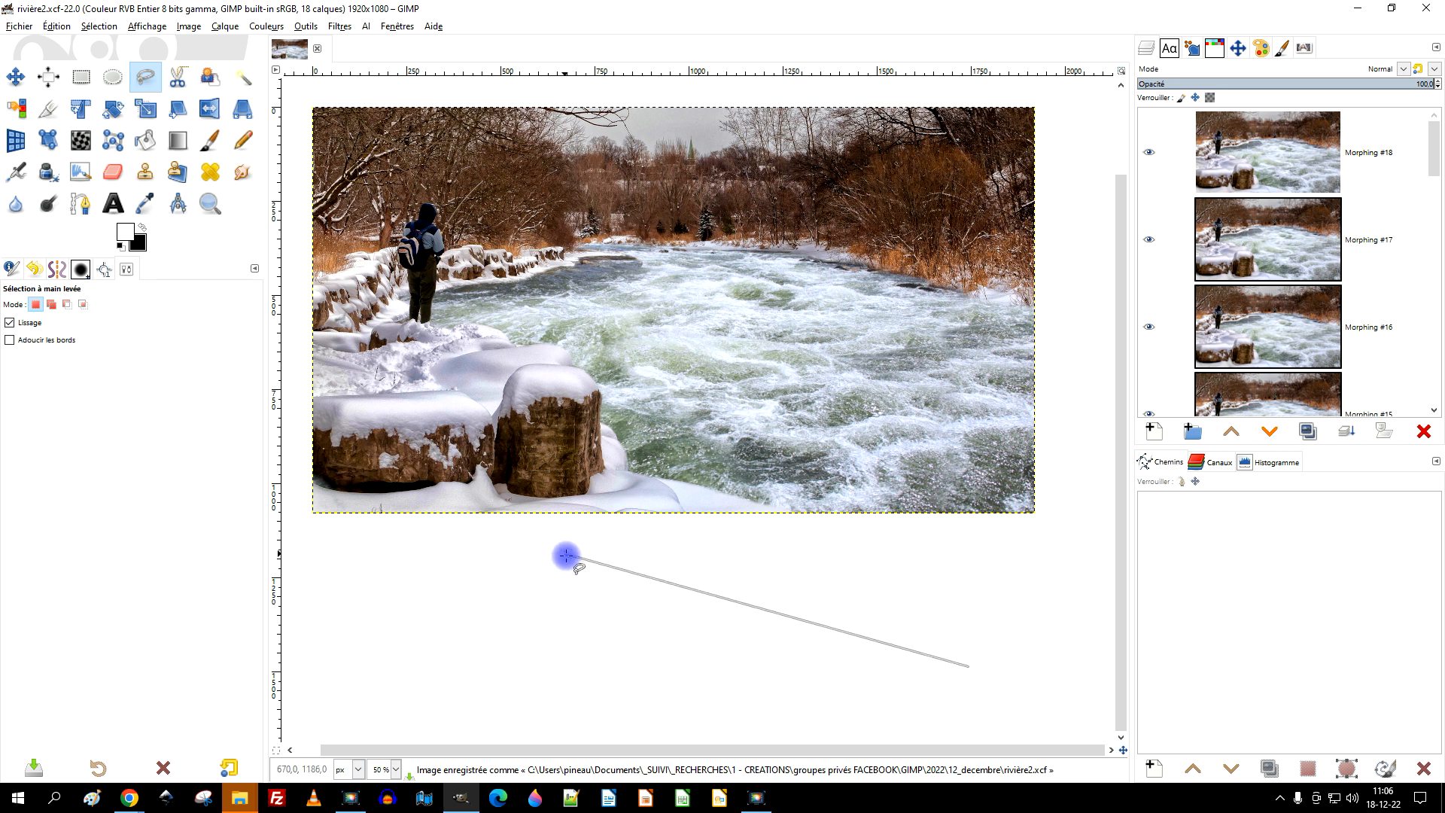
pyautogui.press('Escape')
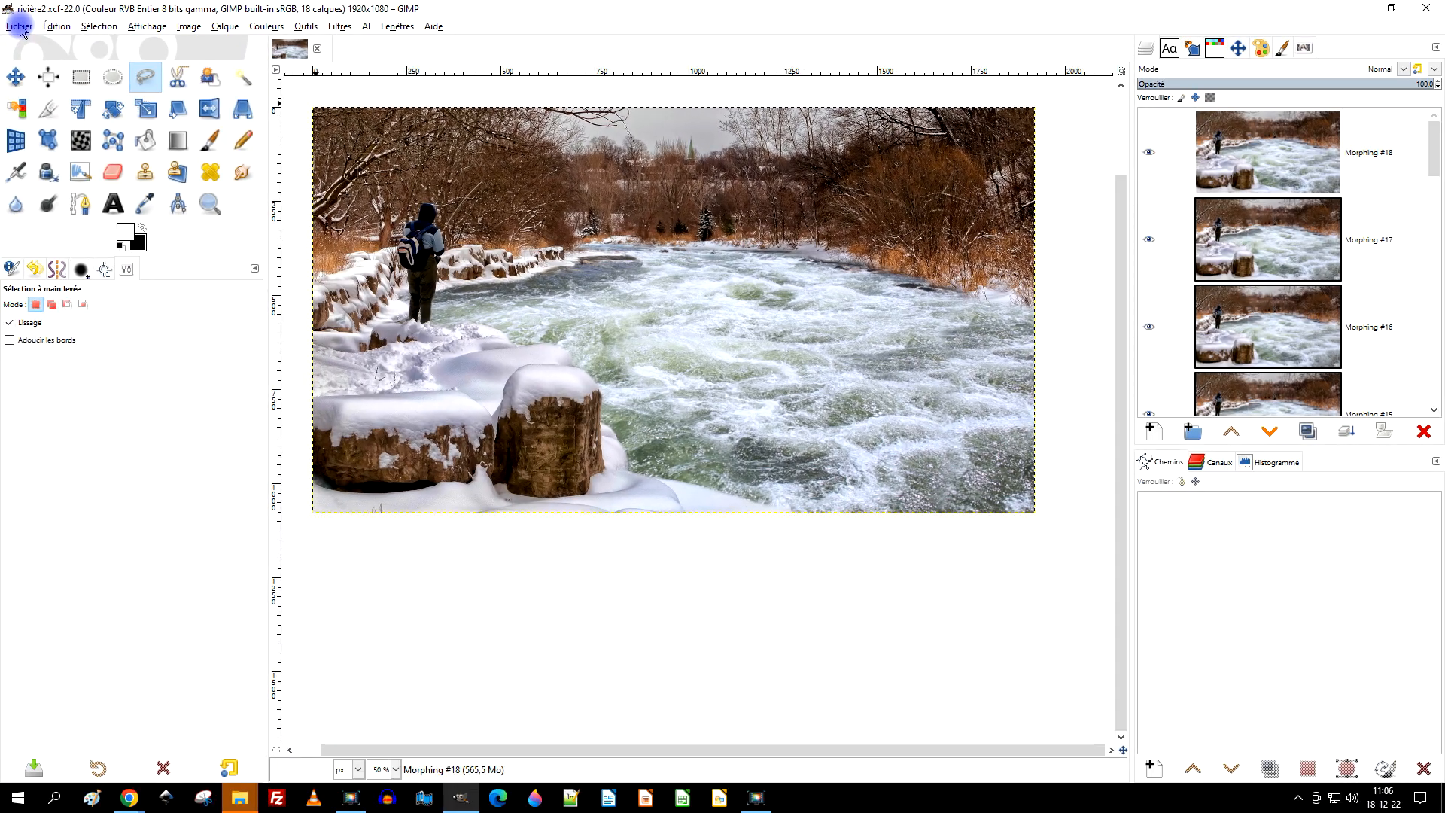
# Open the image scaling settings and try a width of 1920/2 px with linked proportions
pyautogui.click(184, 28)
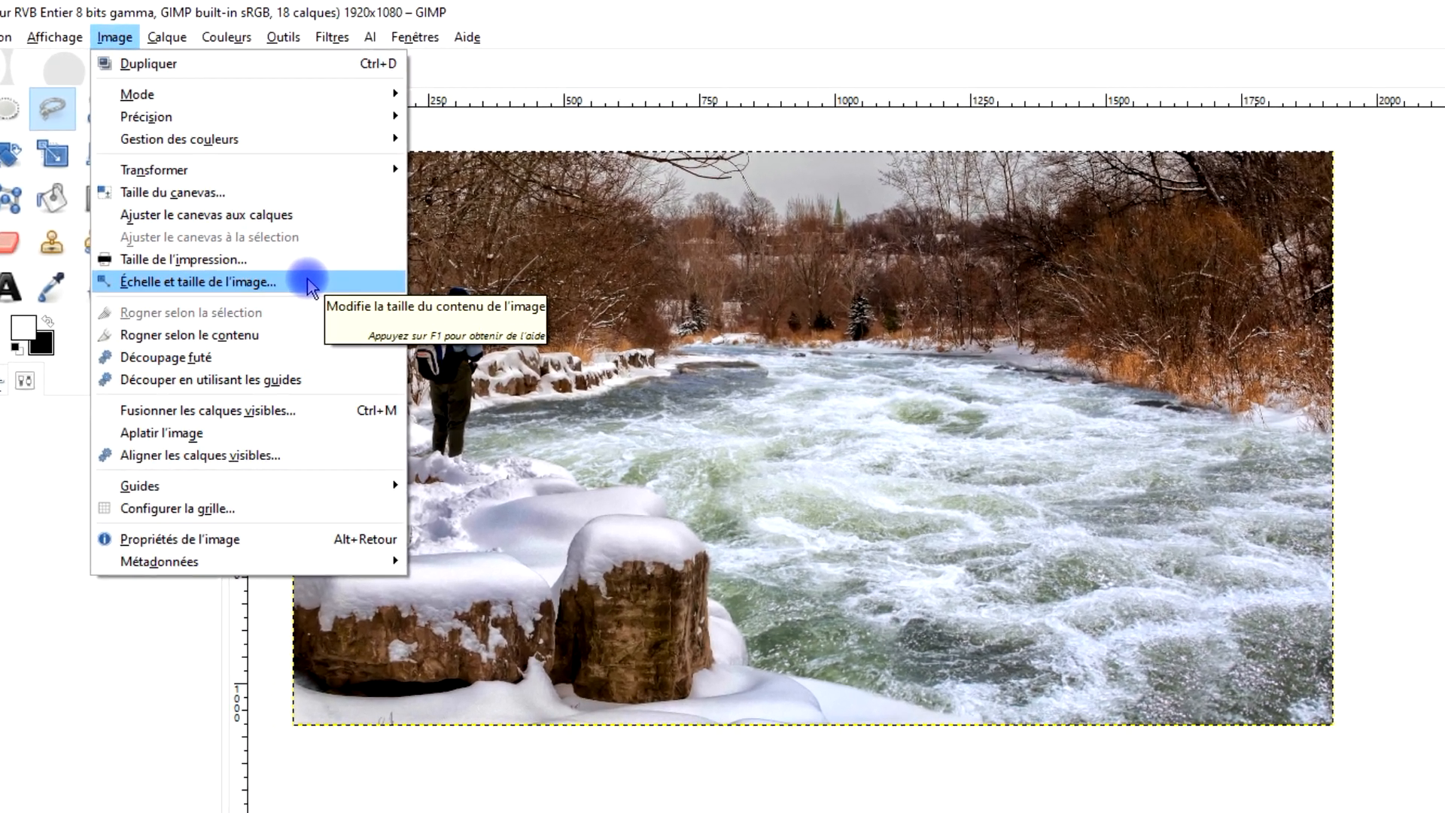
pyautogui.click(311, 287)
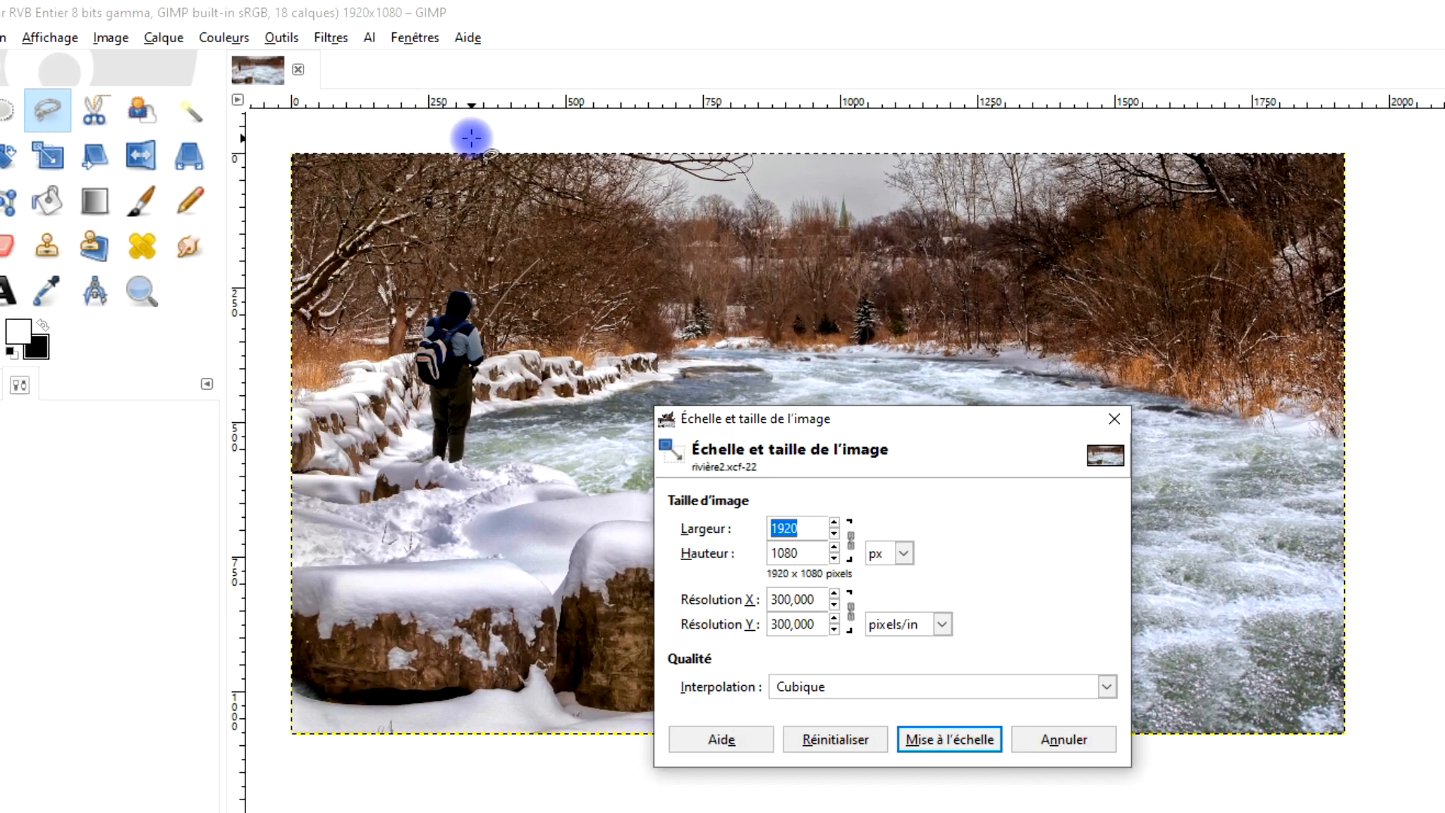
pyautogui.click(805, 527)
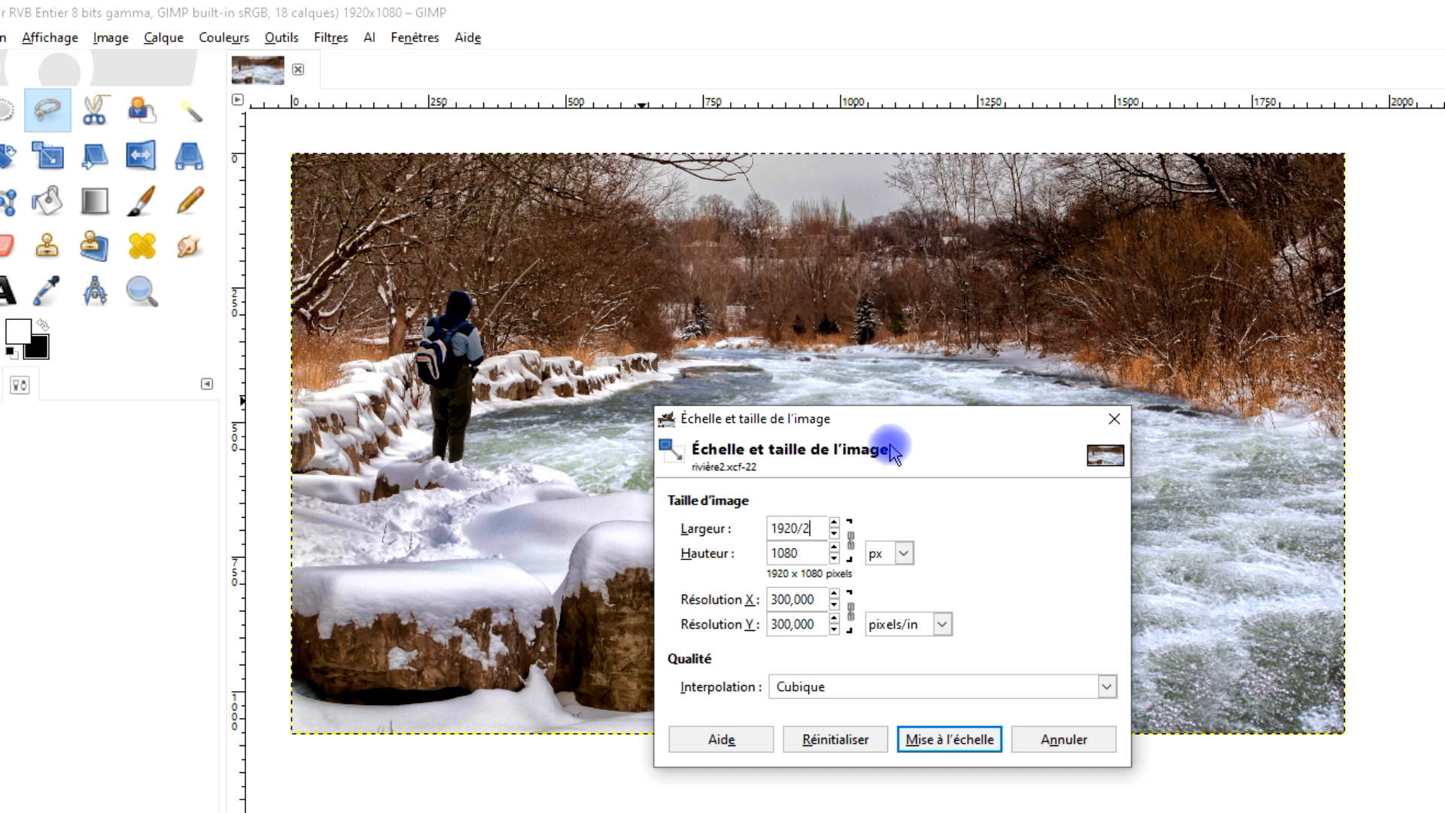
pyautogui.press('Tab')
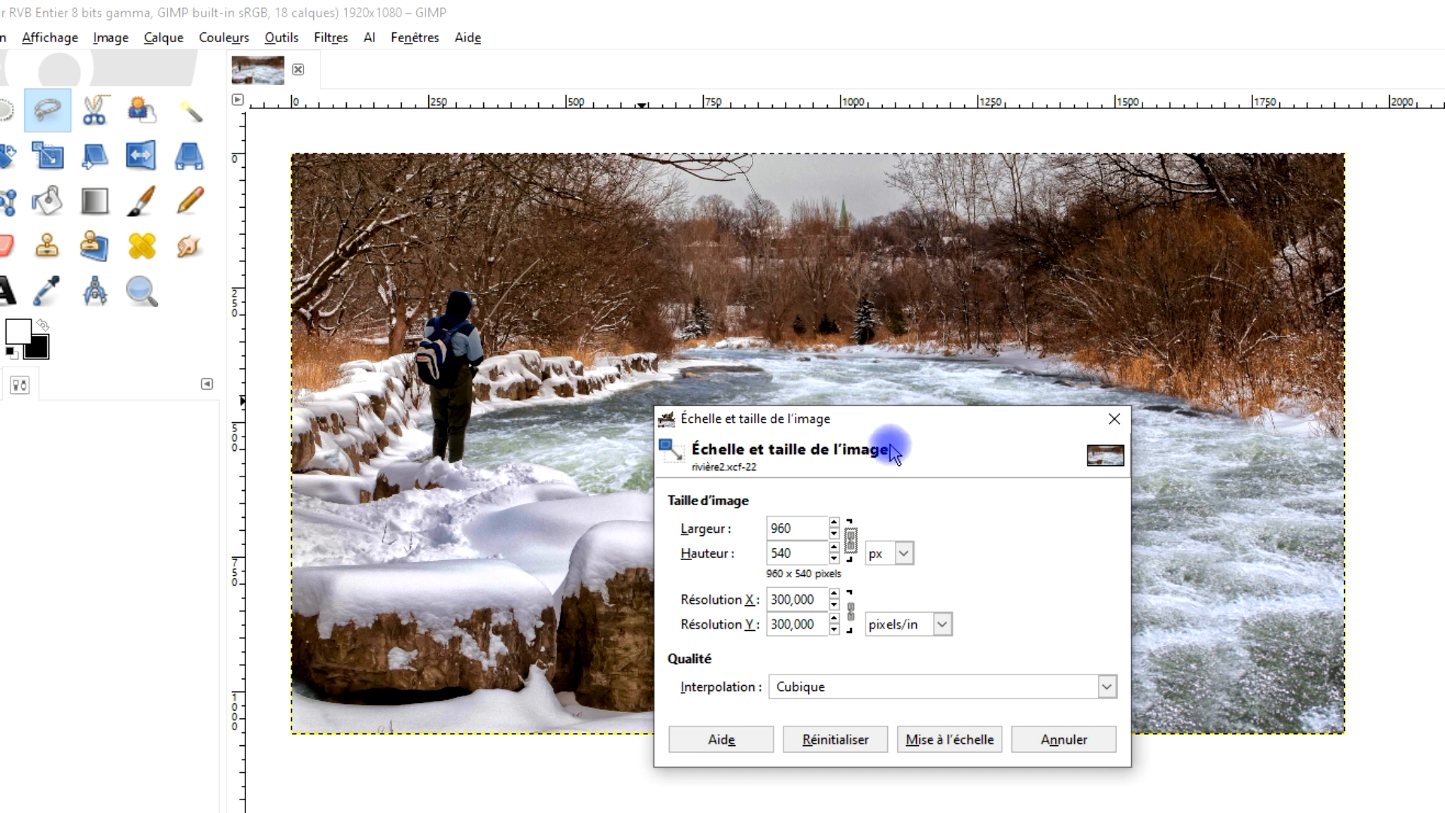
pyautogui.click(794, 527)
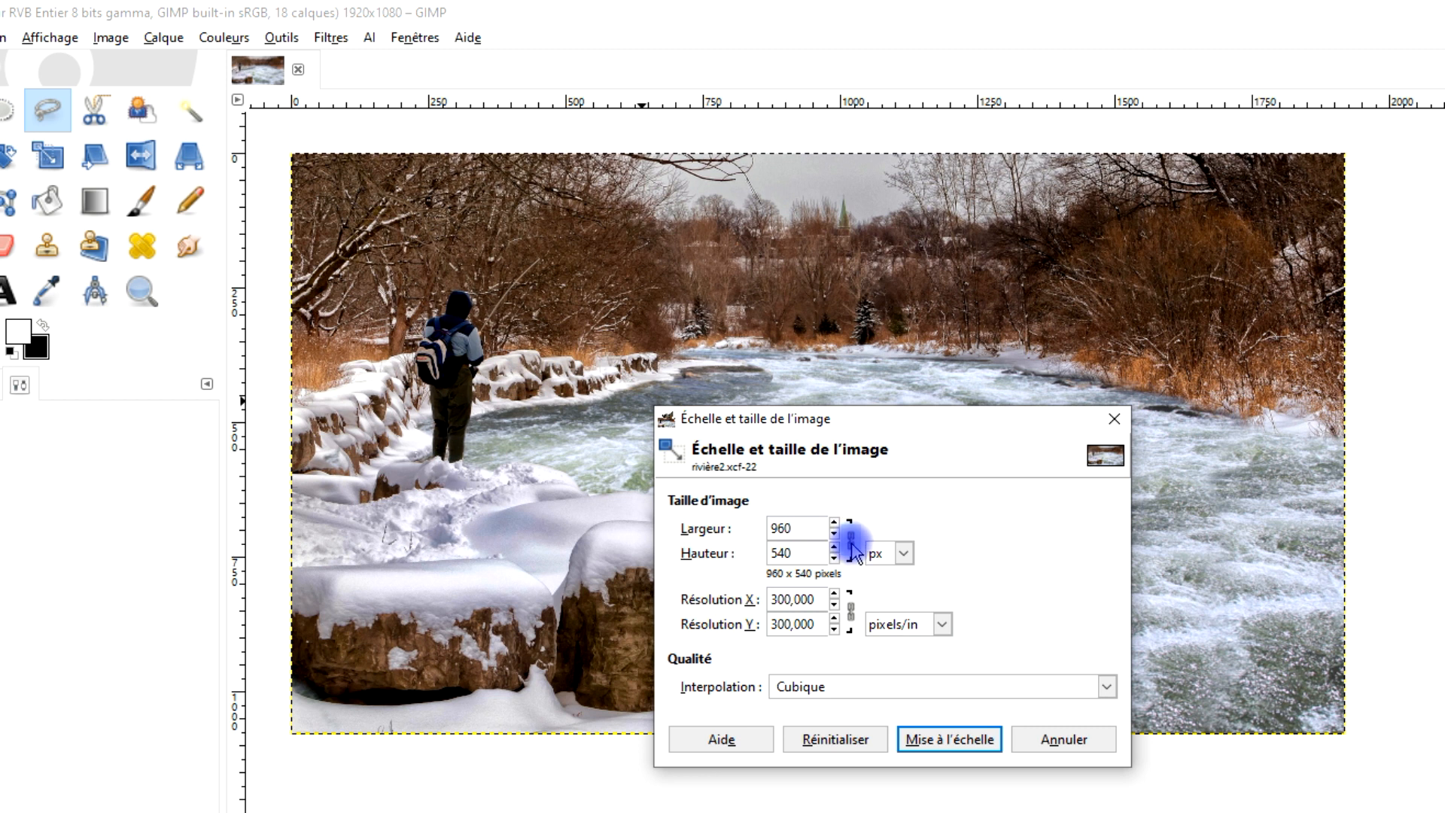
# Set the image width to 600 px with linked proportions and scale the image
pyautogui.doubleClick(788, 528)
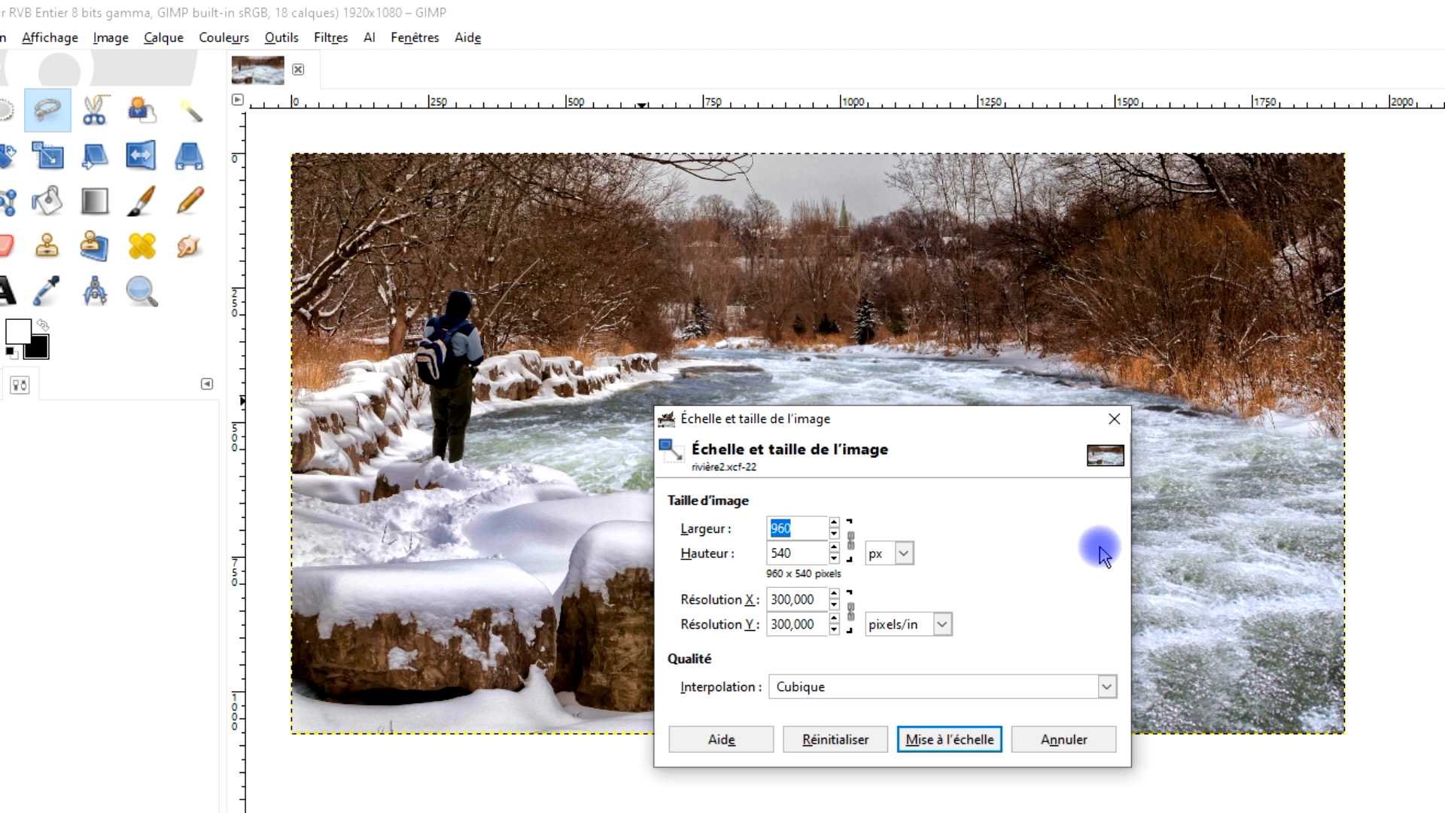
pyautogui.press('Tab')
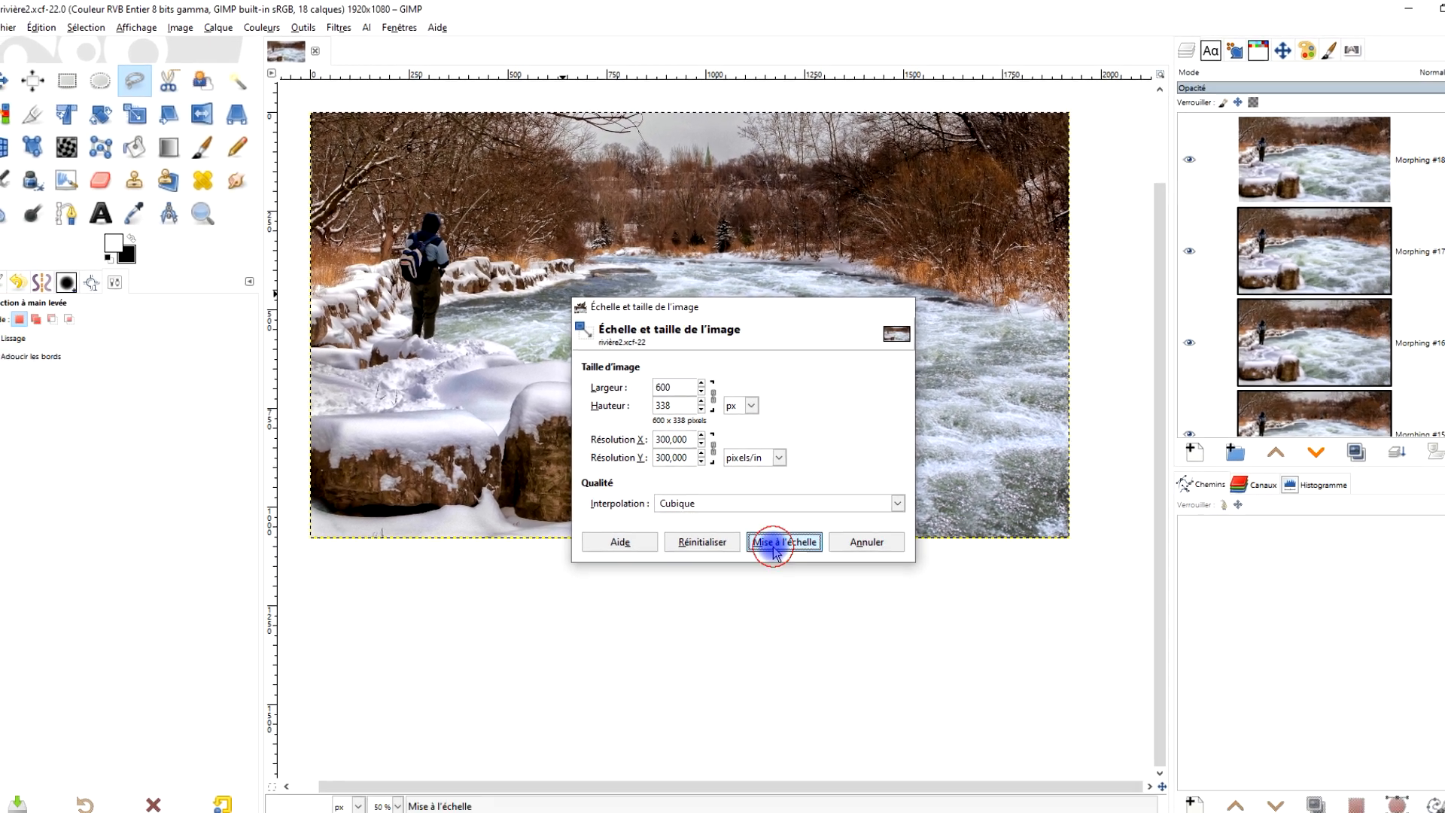
pyautogui.click(858, 631)
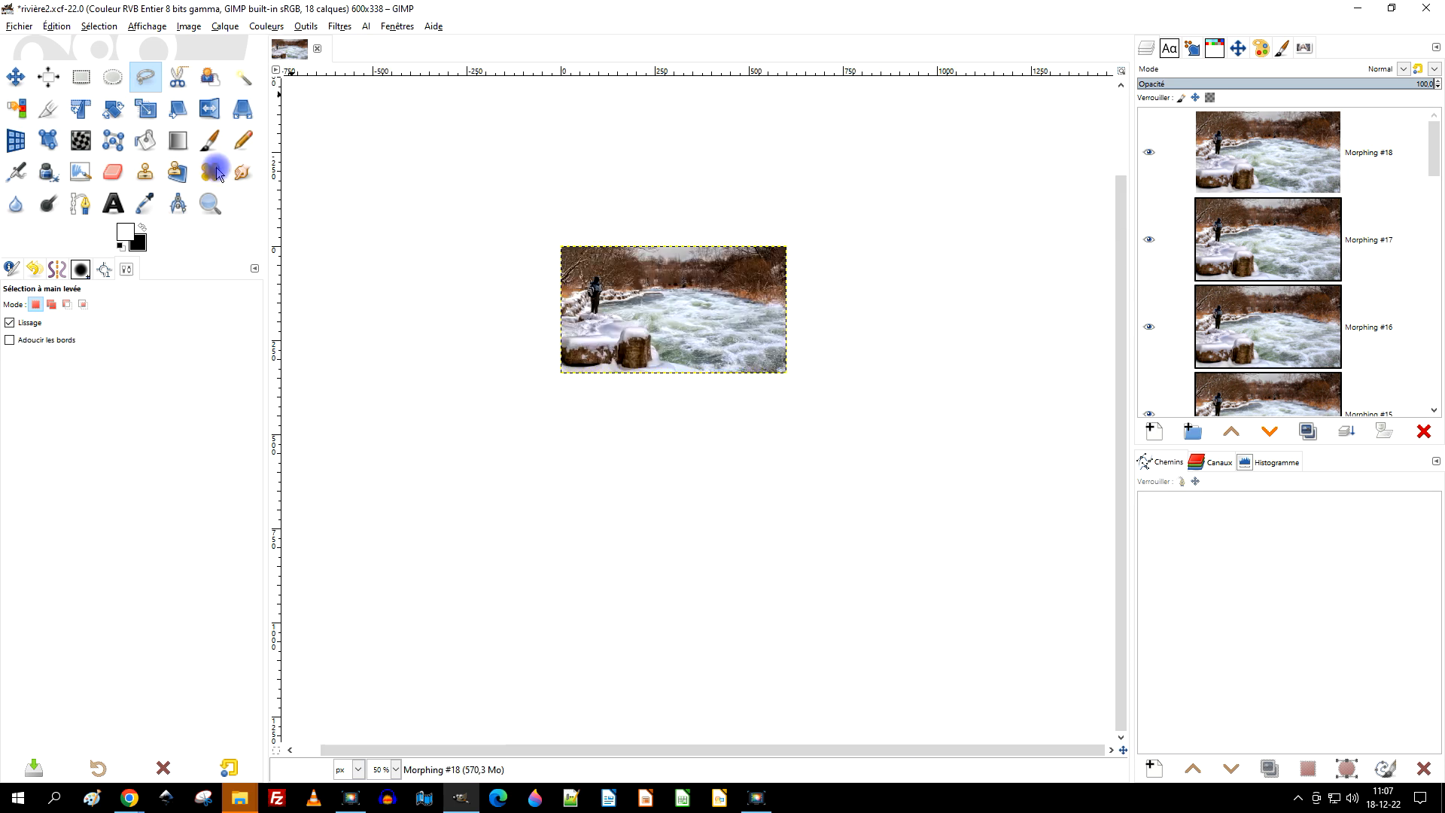
# Display the scaled image at 100 % to check it at its actual size
pyautogui.click(210, 204)
pyautogui.moveTo(554, 233); pyautogui.dragTo(824, 408)
pyautogui.moveTo(683, 373); pyautogui.dragTo(693, 313)
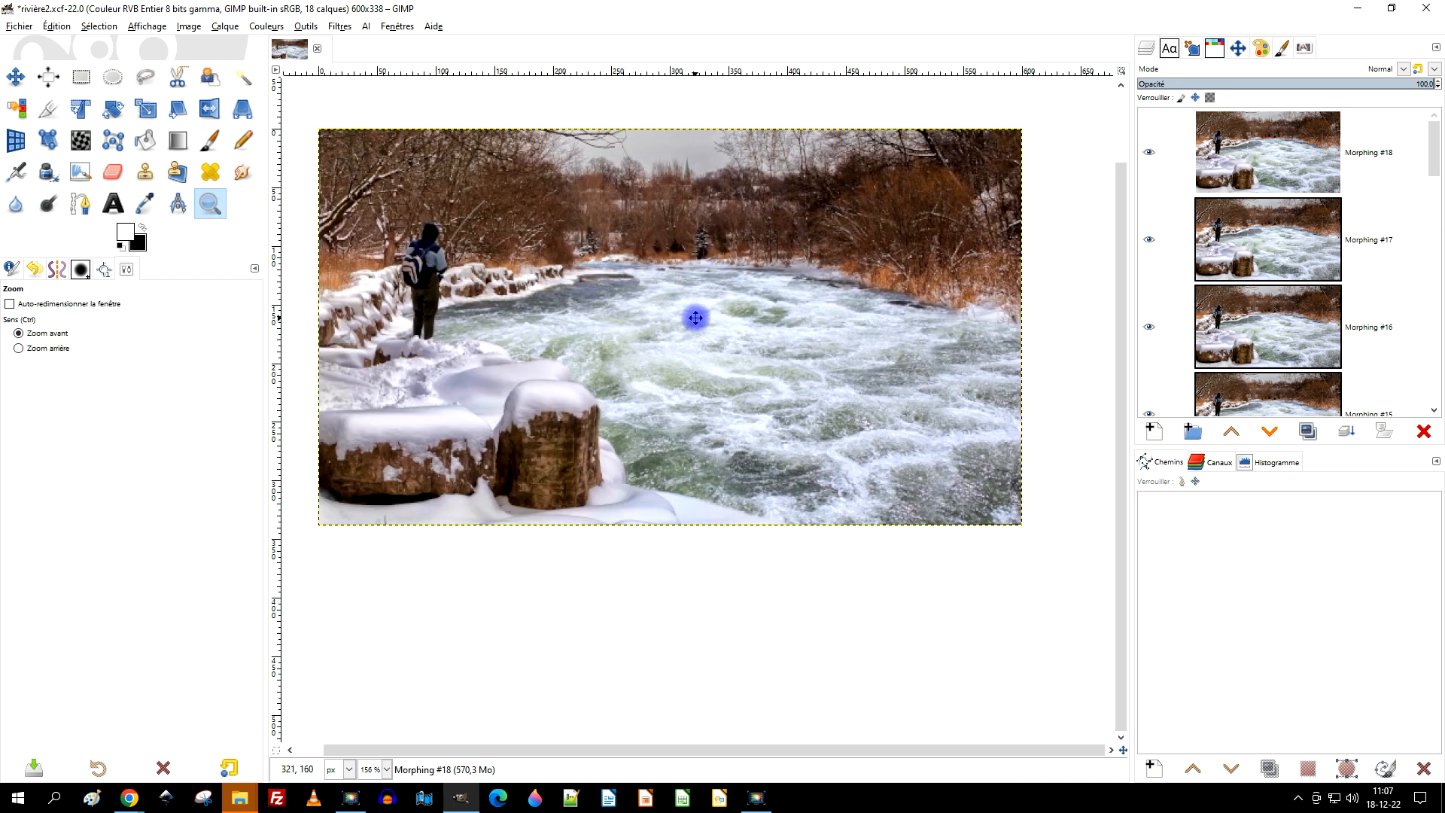
pyautogui.click(389, 768)
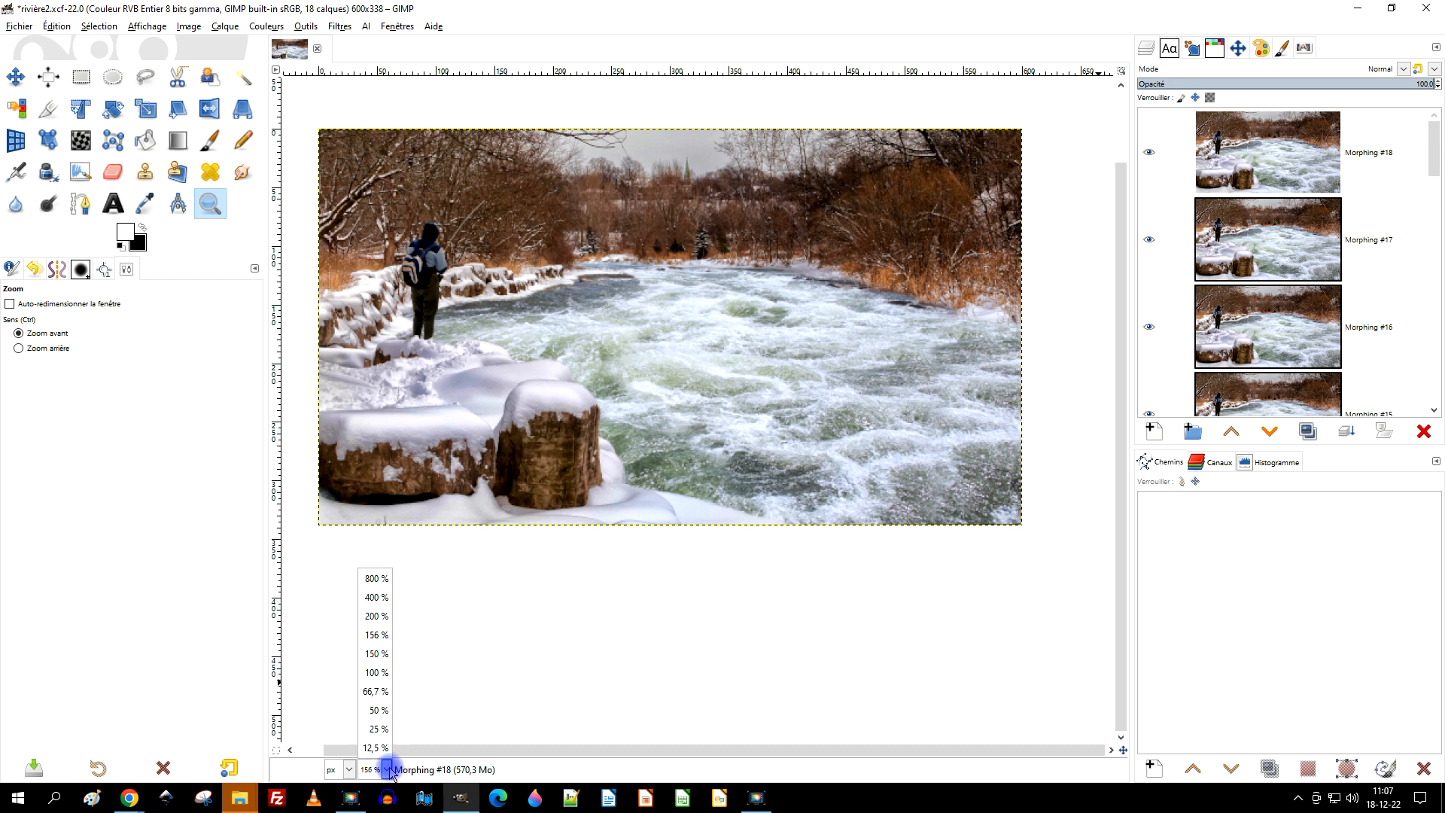
pyautogui.click(382, 663)
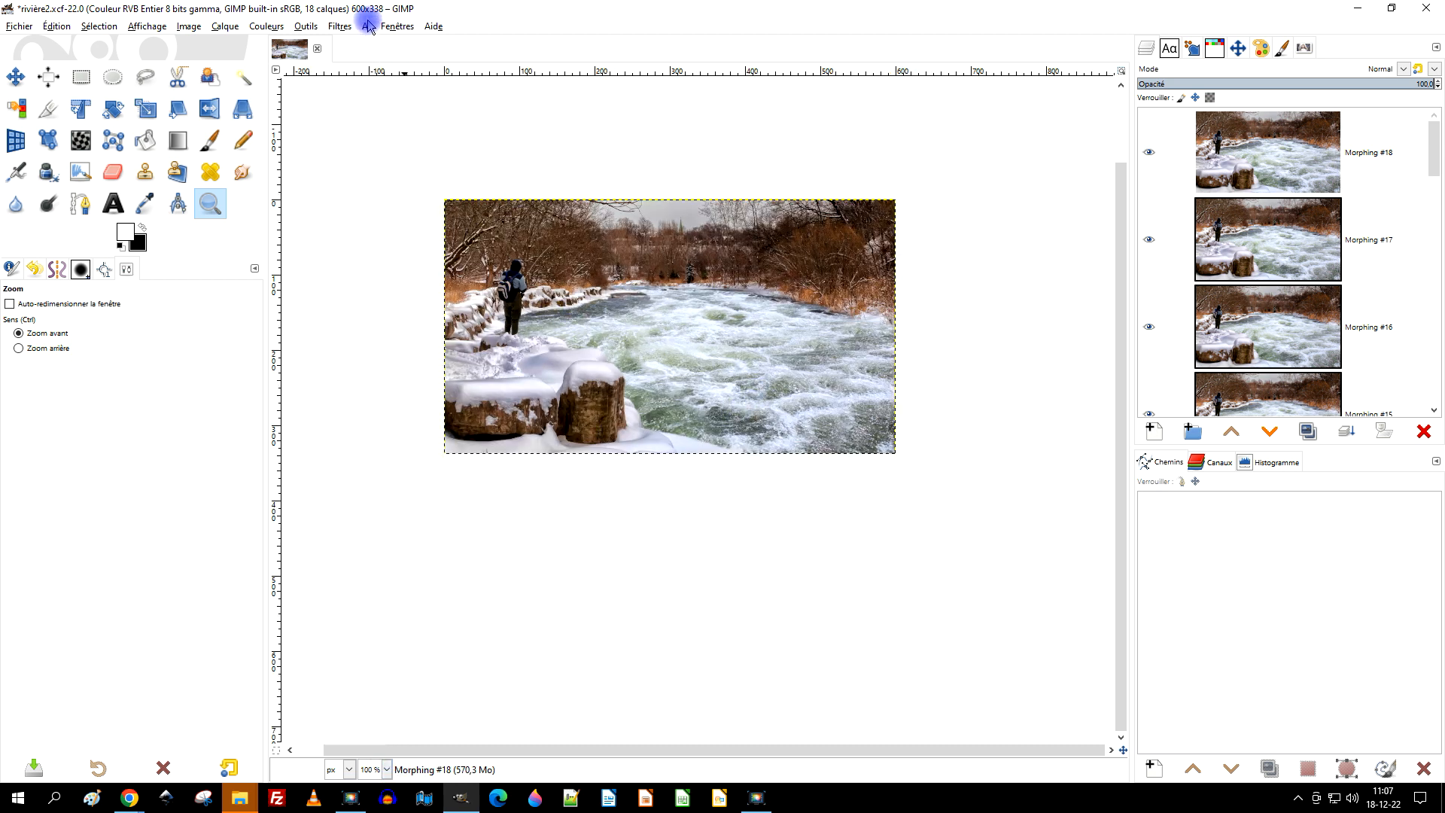
# Export the image as rivière2.gif in the 12_decembre folder, replacing the existing file
pyautogui.click(12, 28)
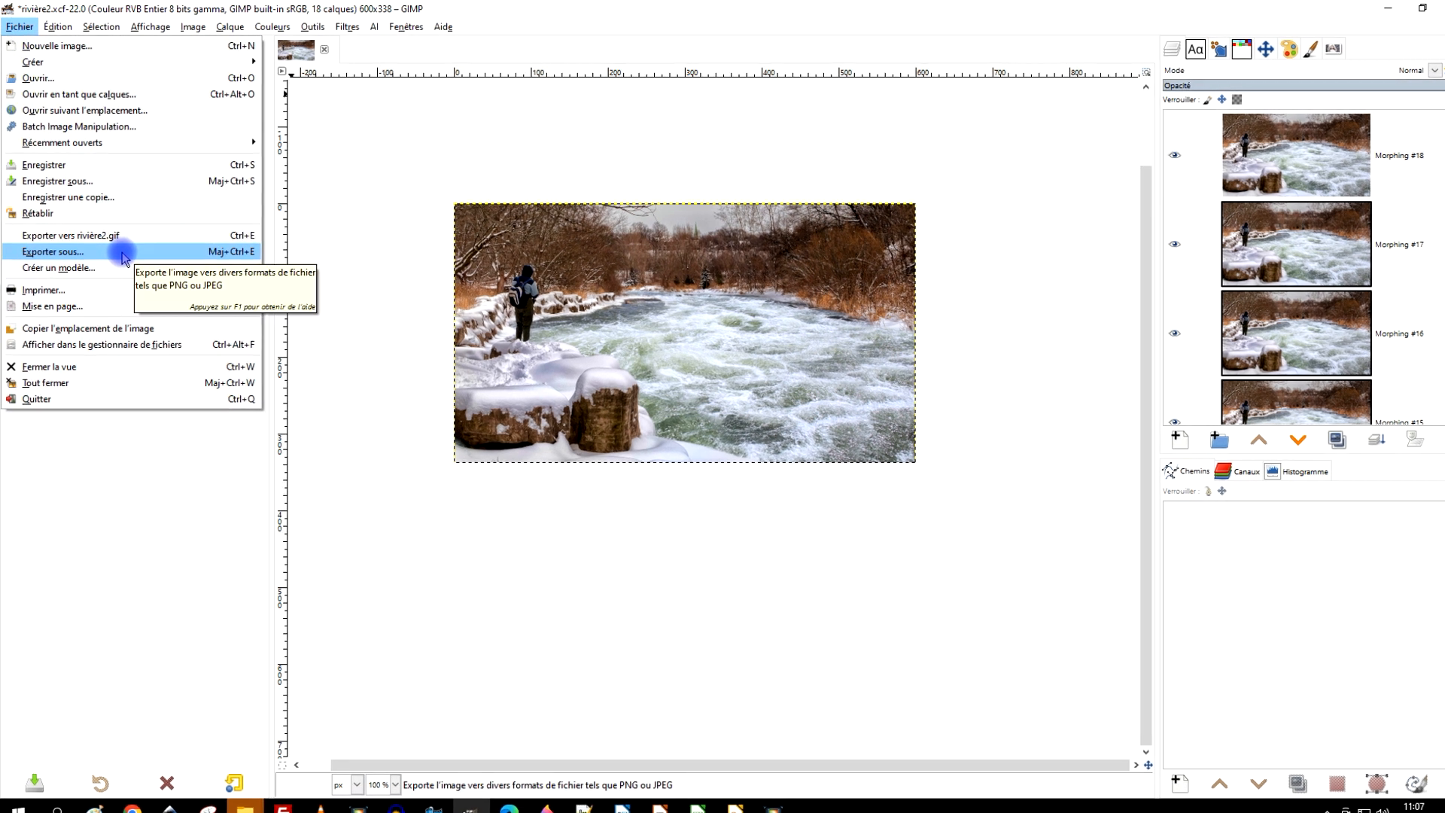
pyautogui.click(121, 249)
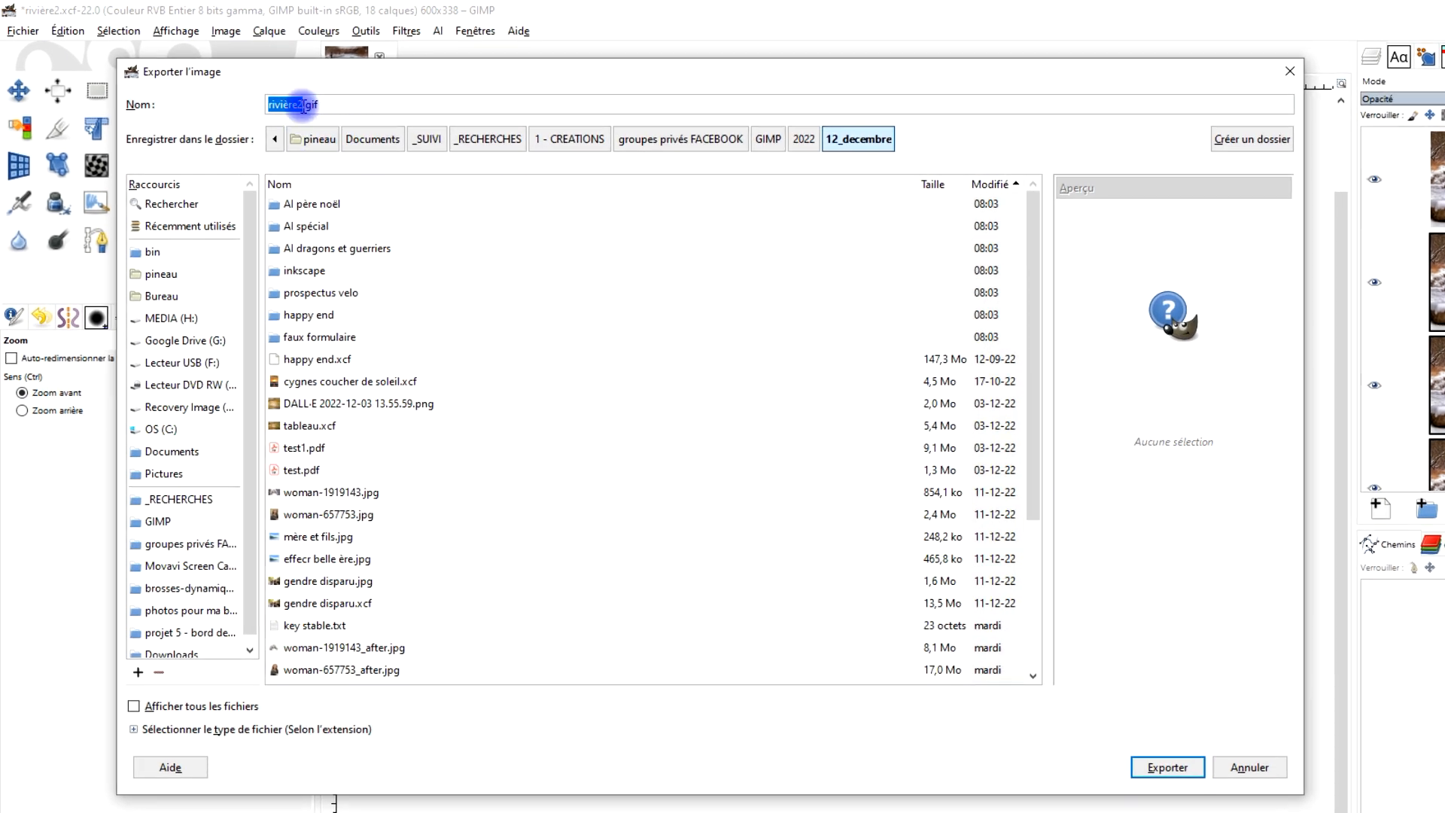
pyautogui.click(1174, 769)
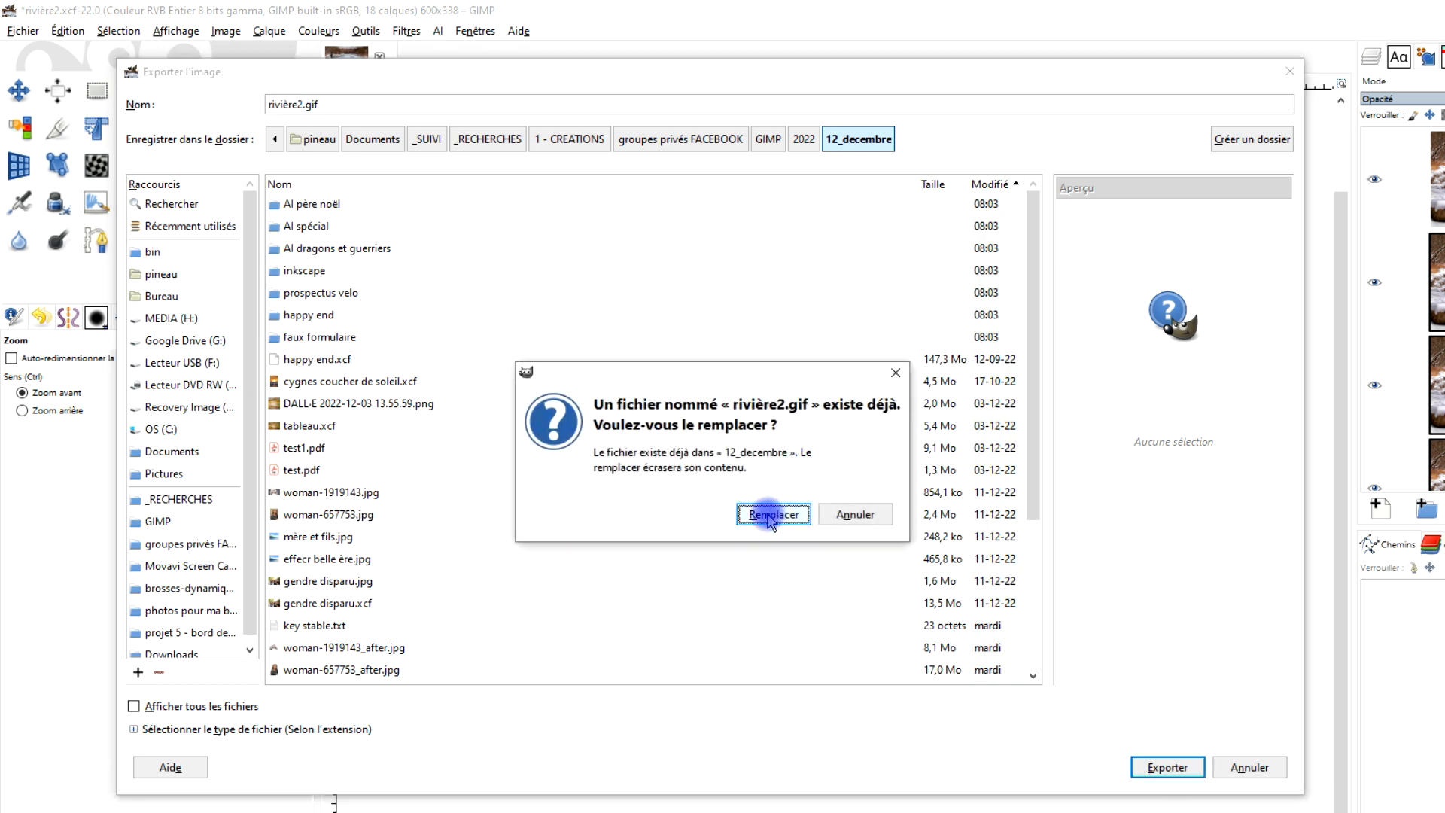
pyautogui.click(781, 518)
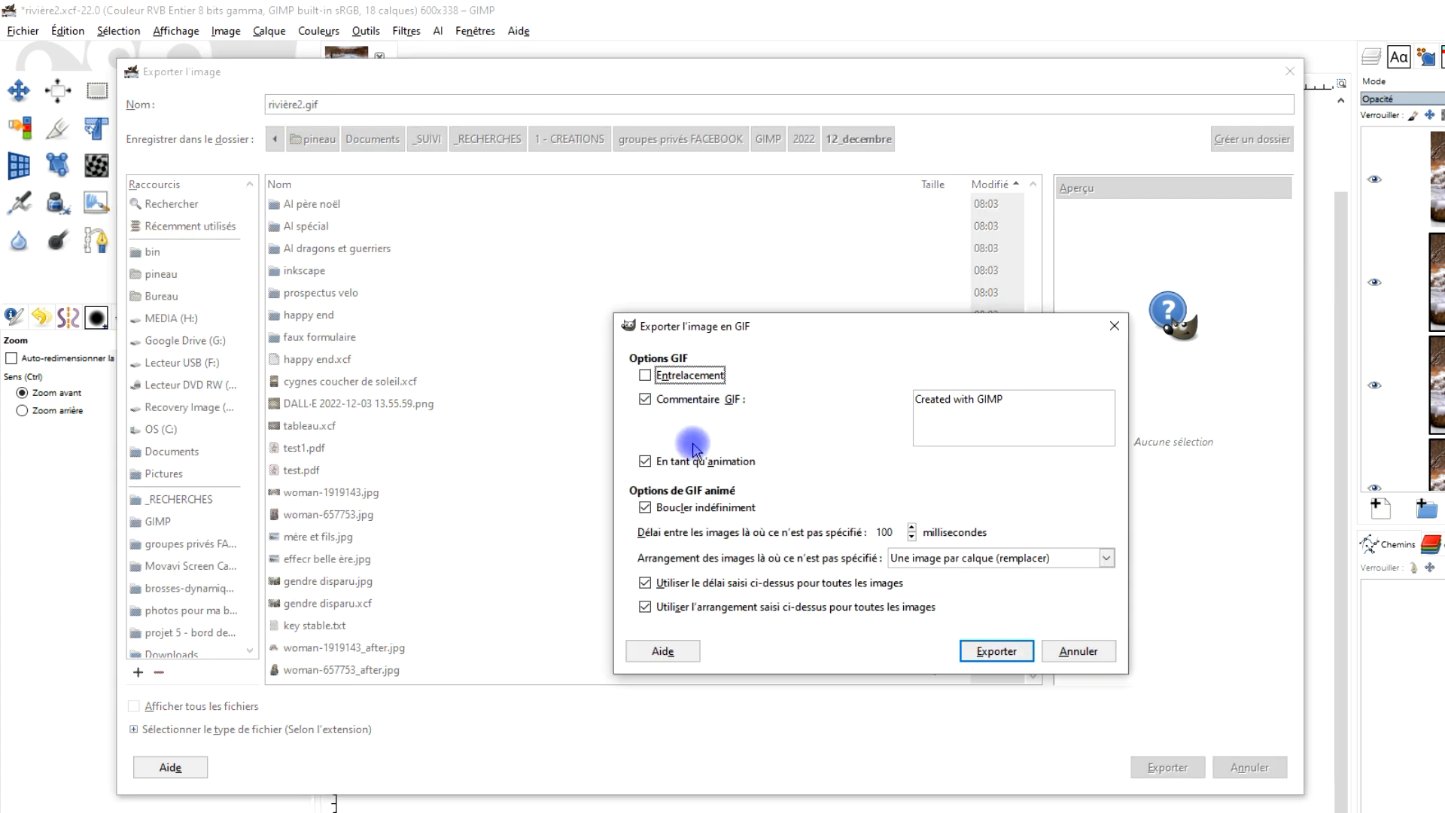
# Export the GIF as an endlessly looping animation with a 100 ms delay and one frame per layer (replace), applied to all frames
pyautogui.click(686, 462)
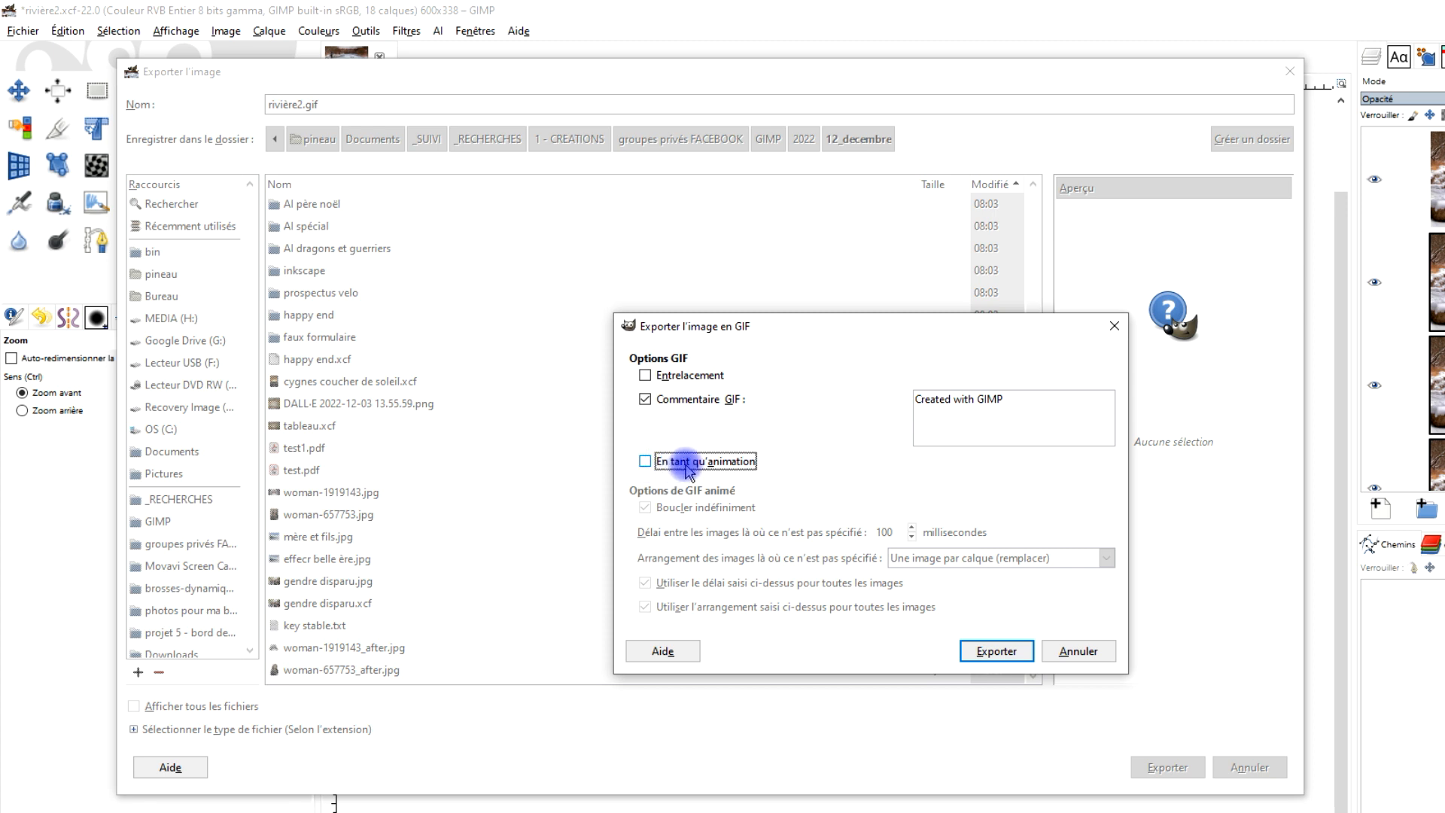
pyautogui.click(685, 462)
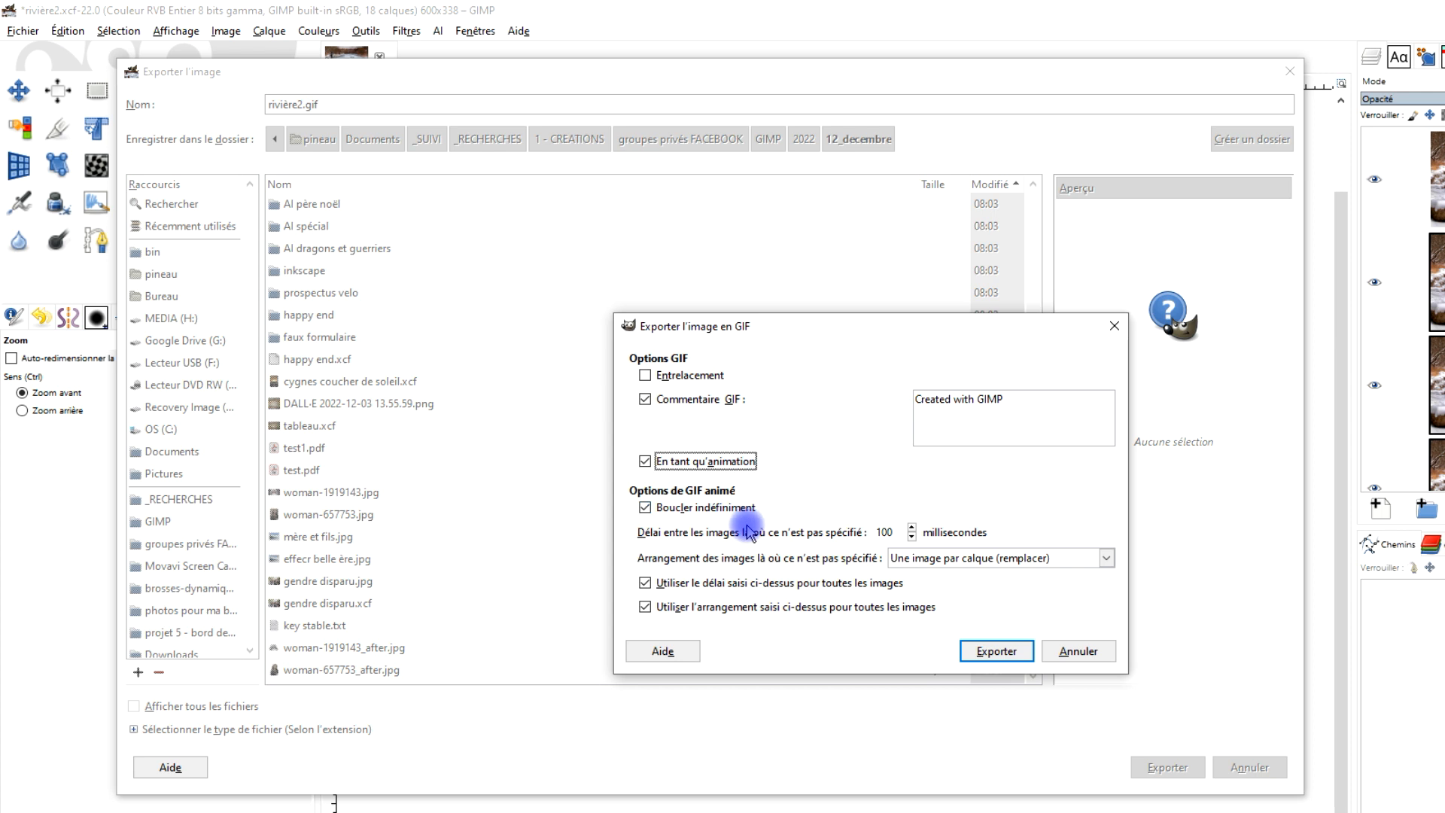
pyautogui.click(1091, 565)
pyautogui.click(1077, 647)
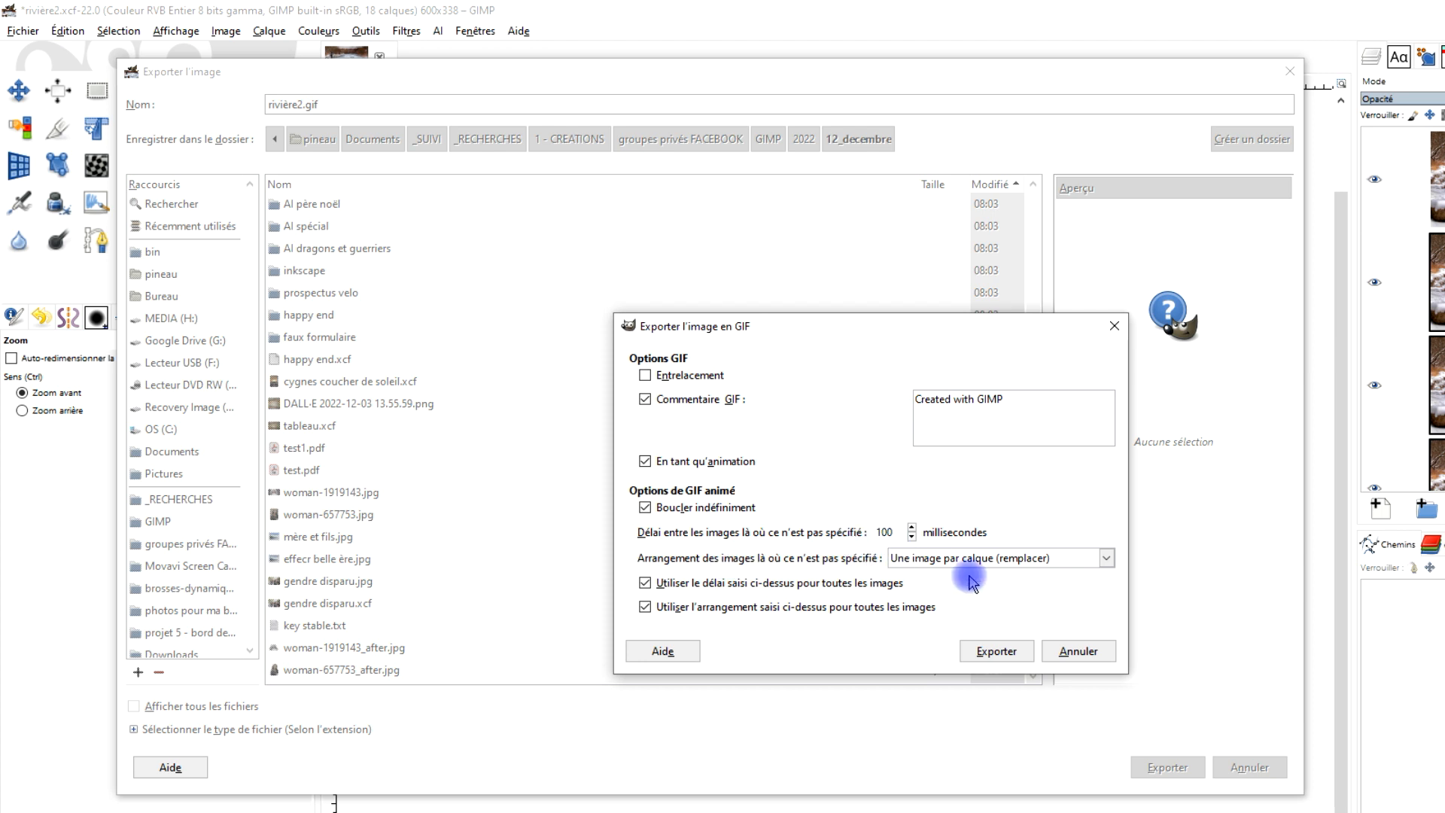
pyautogui.click(1001, 652)
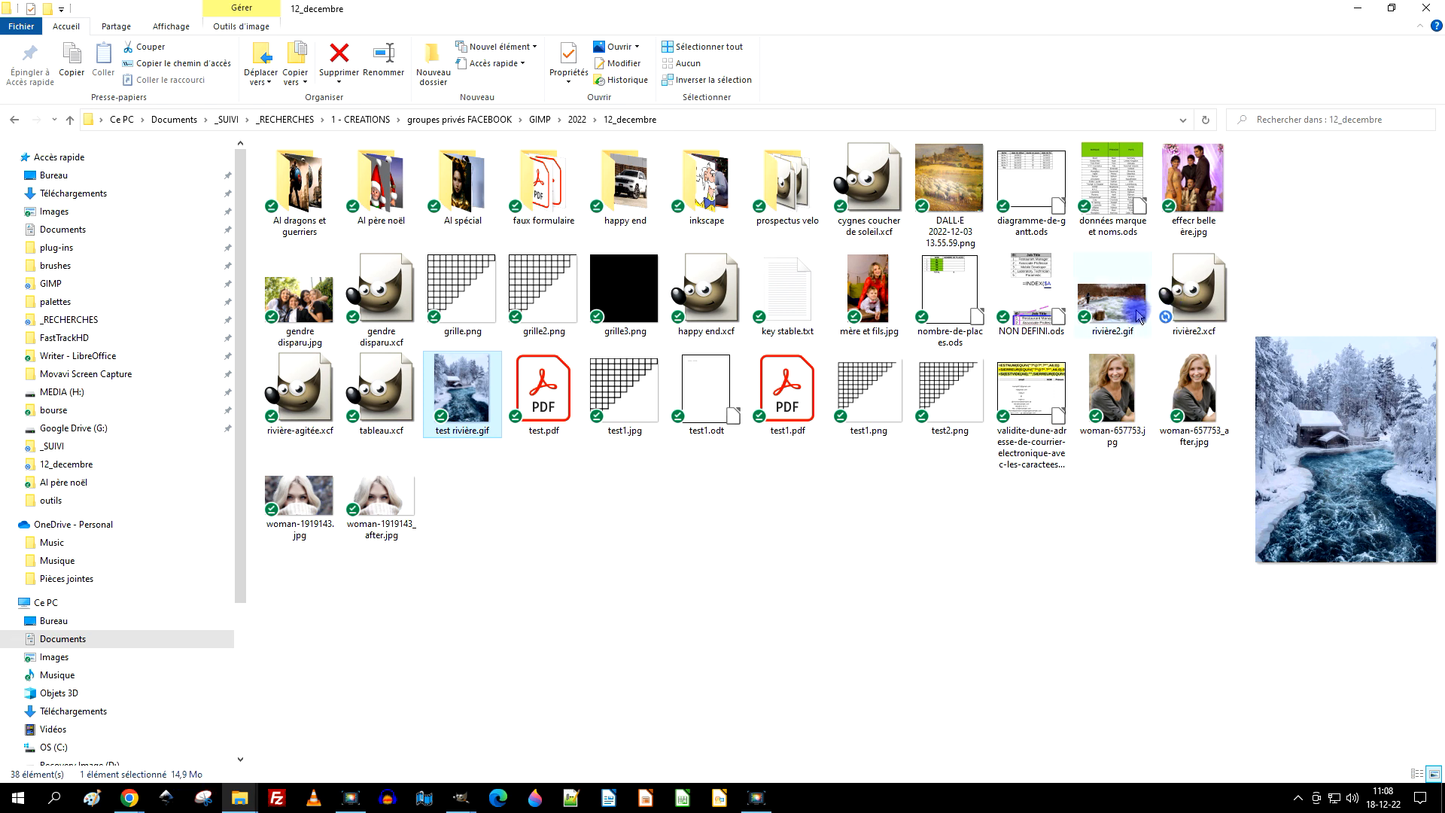
# Switch from the 12_decembre folder back to GIMP to check on the GIF export
pyautogui.moveTo(1131, 328)
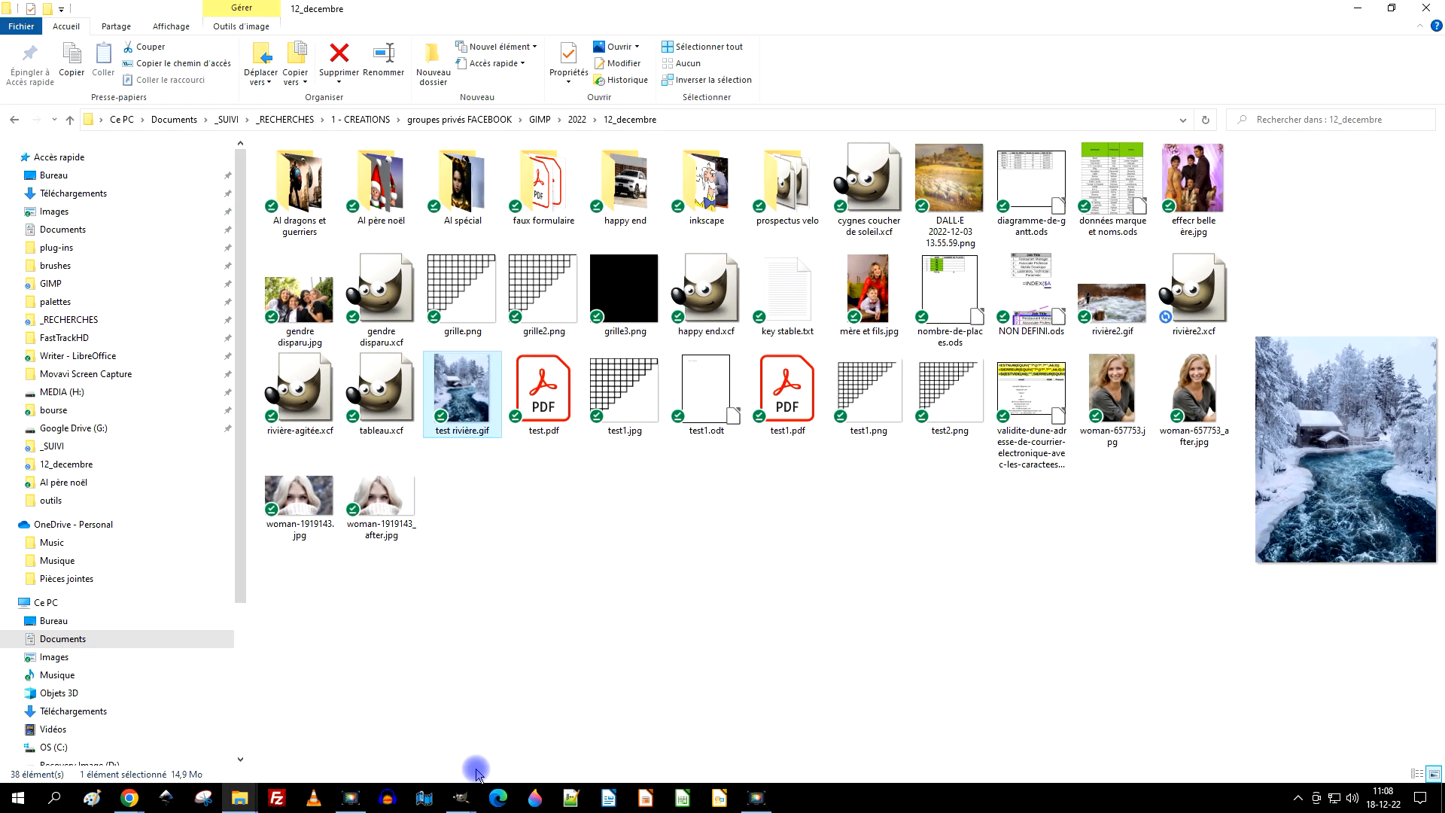
pyautogui.moveTo(463, 794)
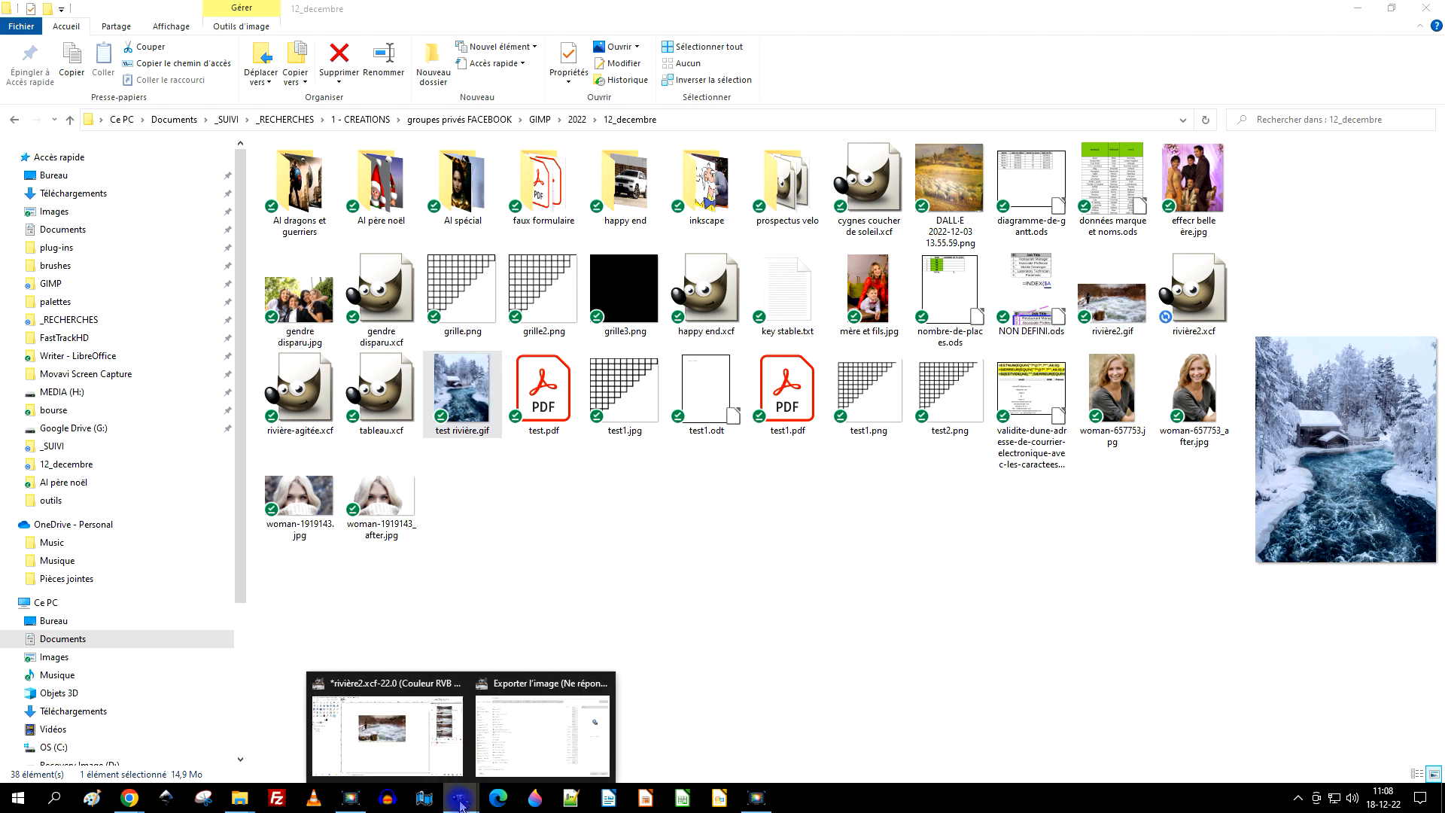
pyautogui.click(549, 668)
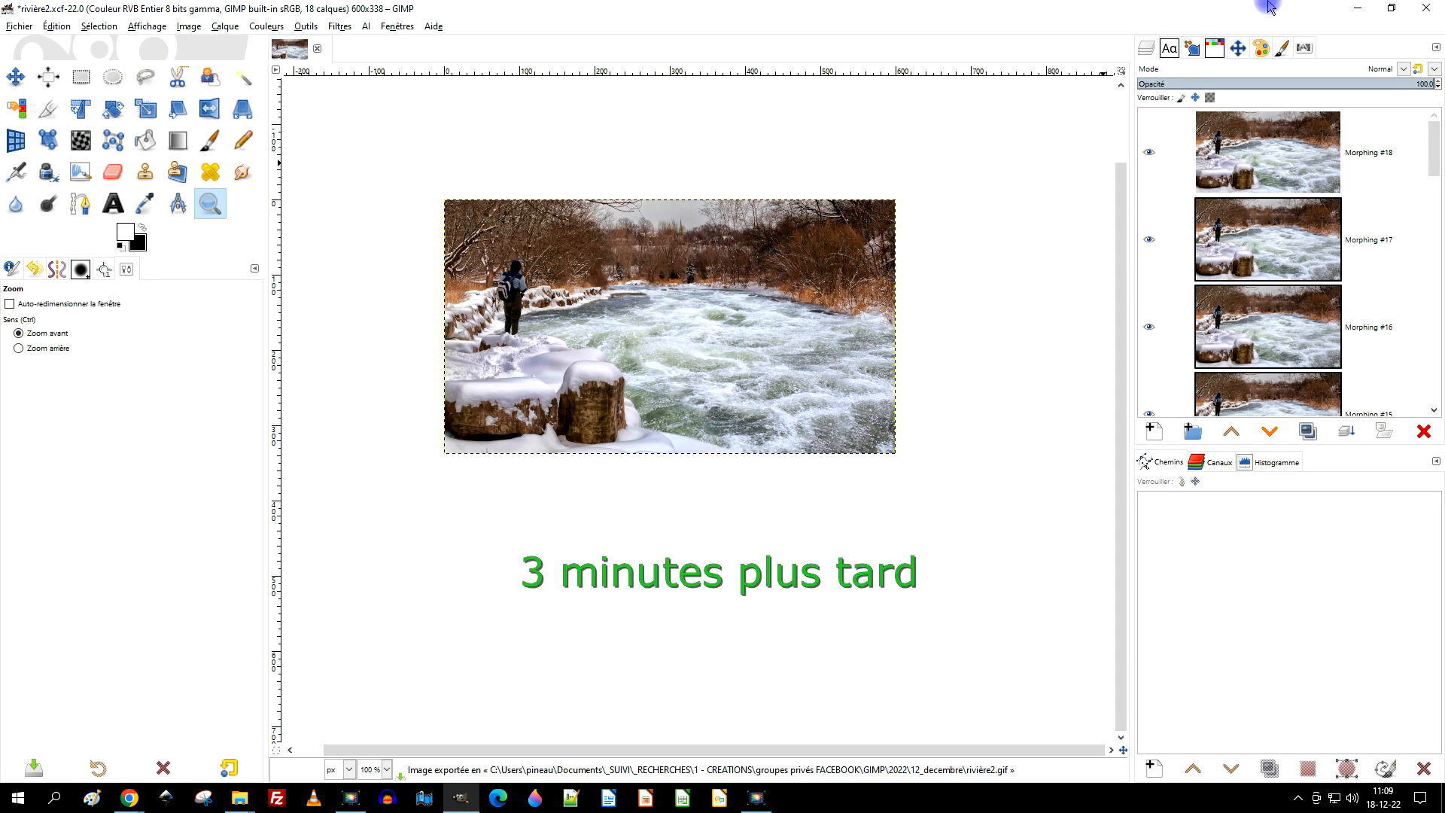
# Switch to the 12_decembre folder in File Explorer and compare the file sizes of rivière2.gif and test rivière.gif
pyautogui.moveTo(240, 798)
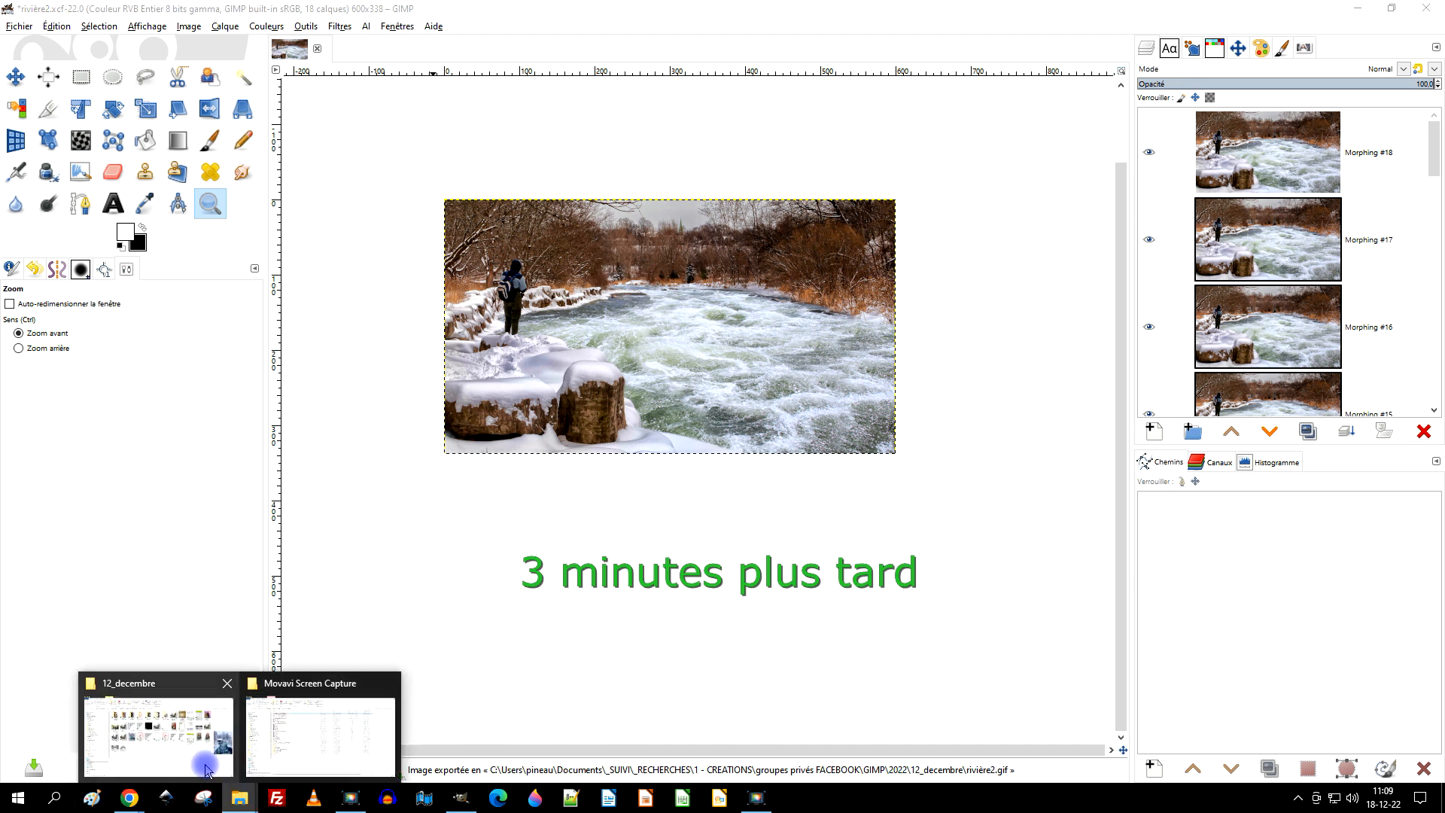
pyautogui.click(155, 727)
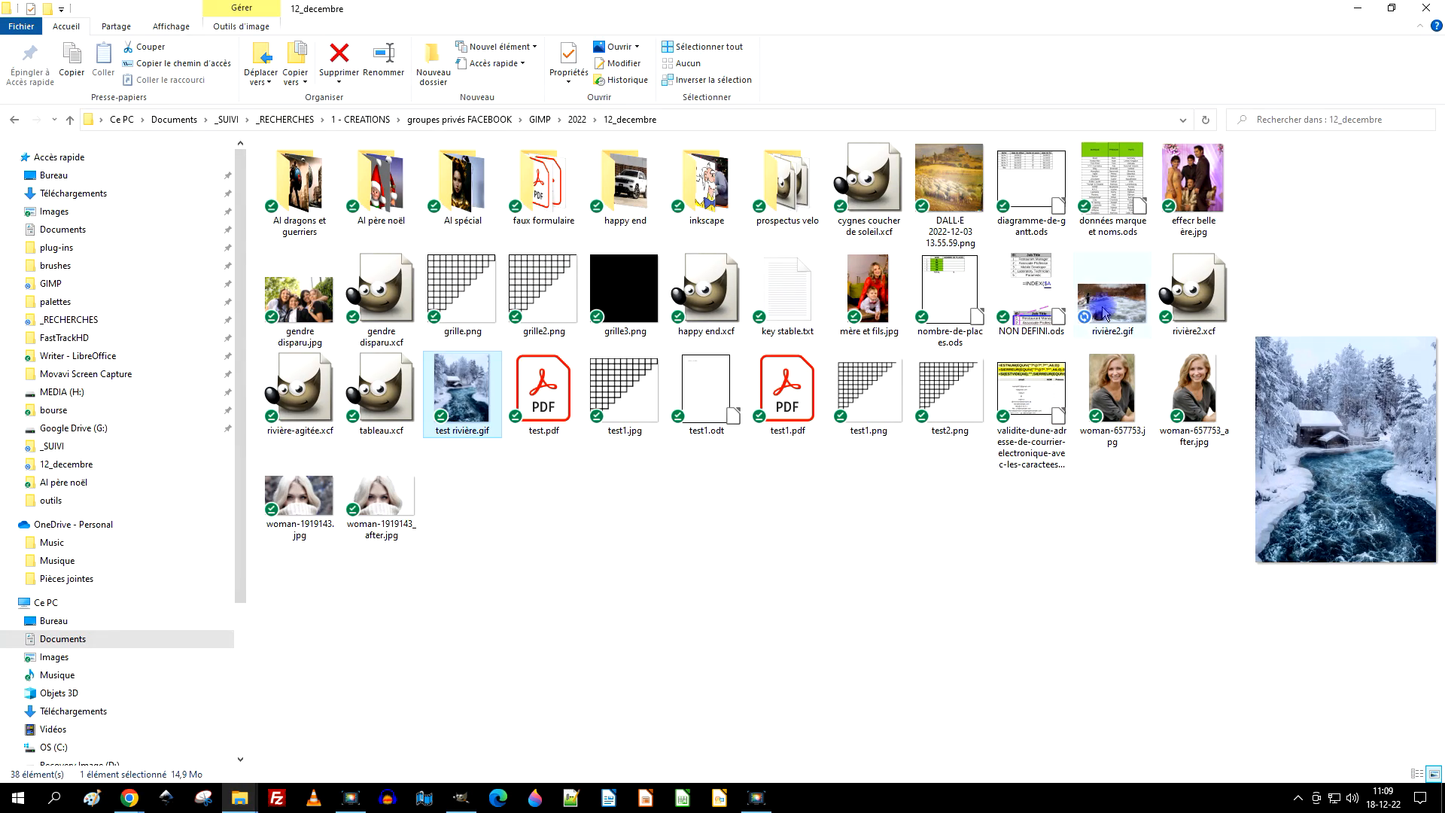
pyautogui.moveTo(1104, 314)
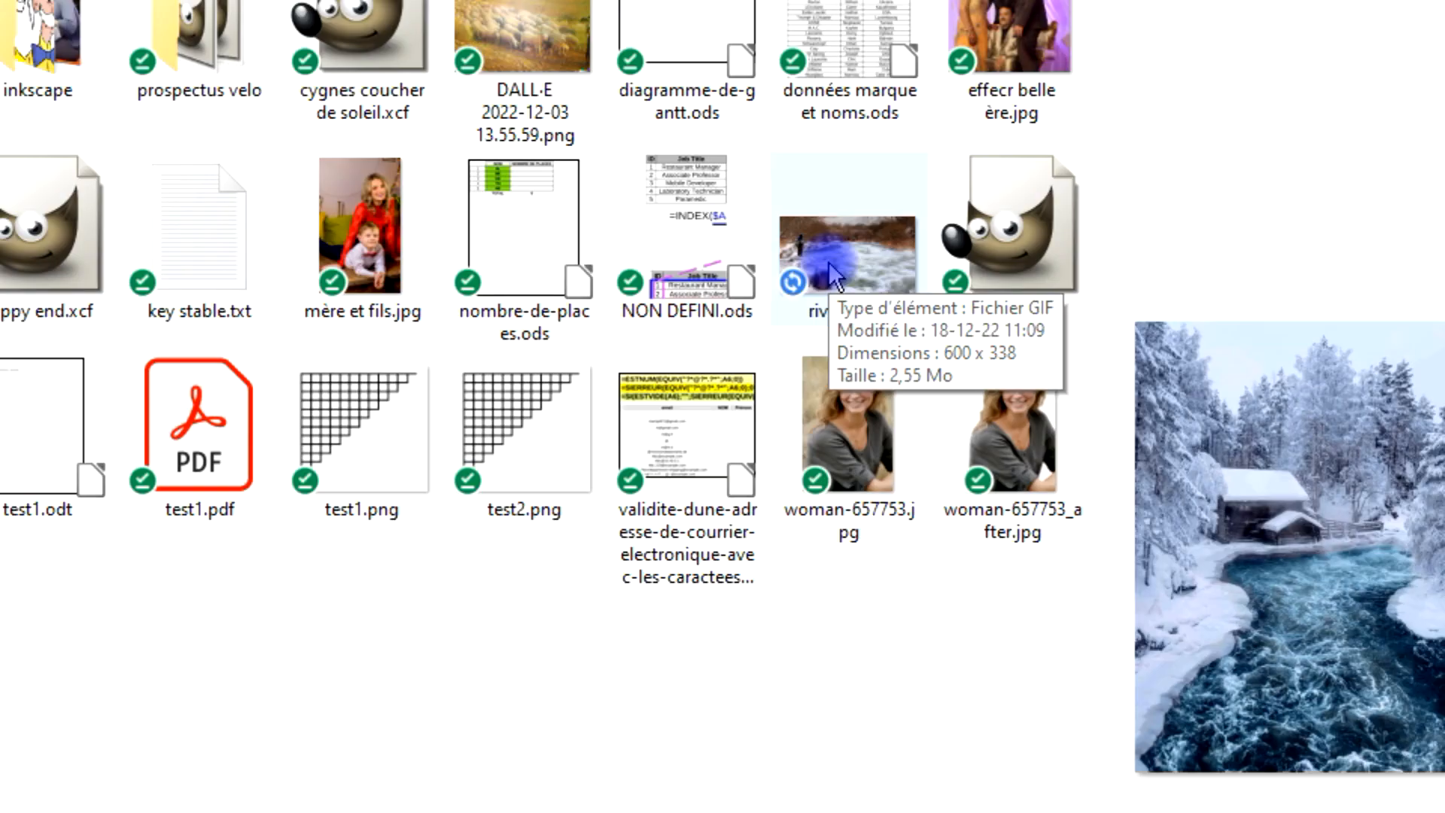
pyautogui.click(830, 265)
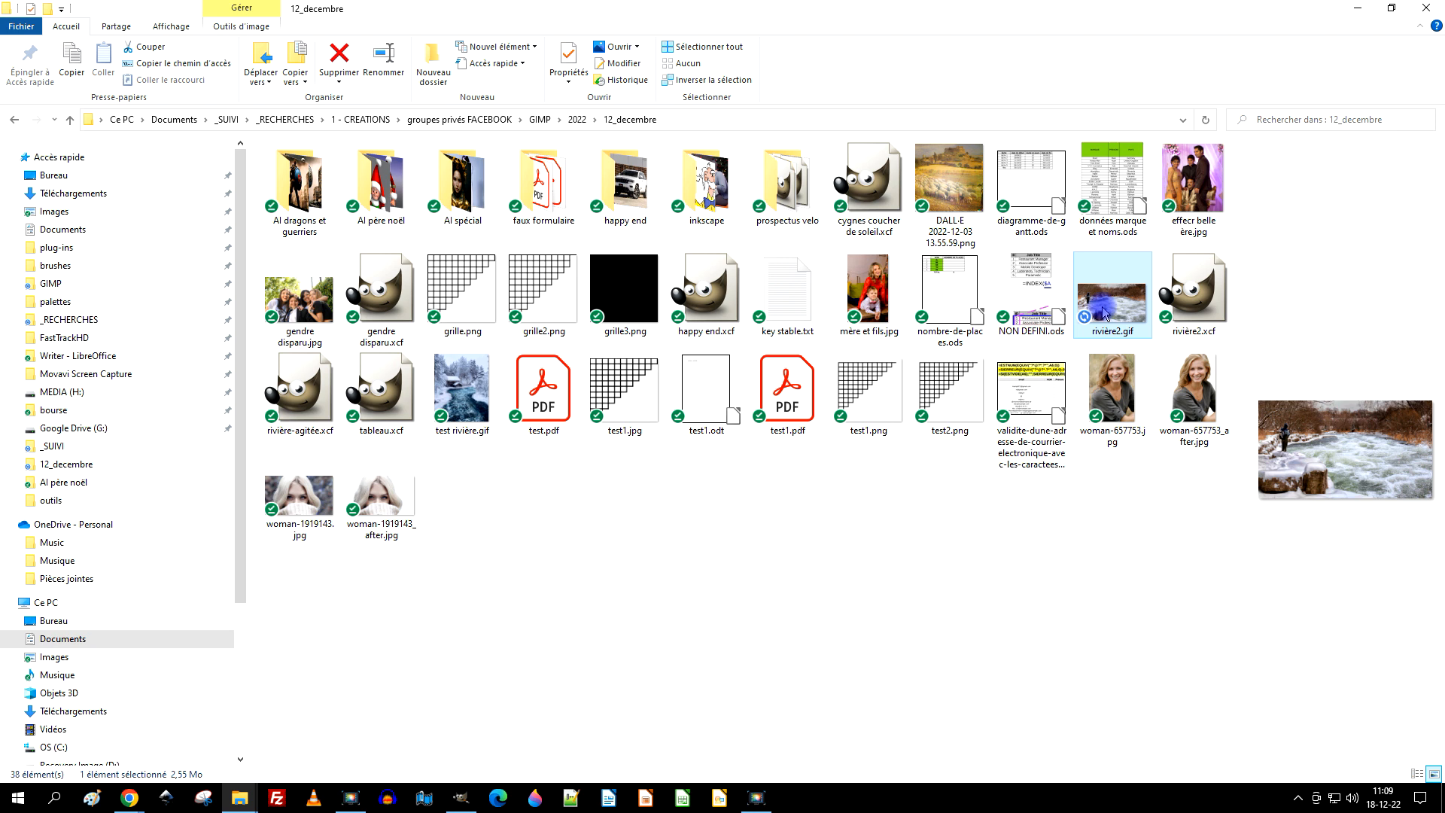
pyautogui.click(479, 419)
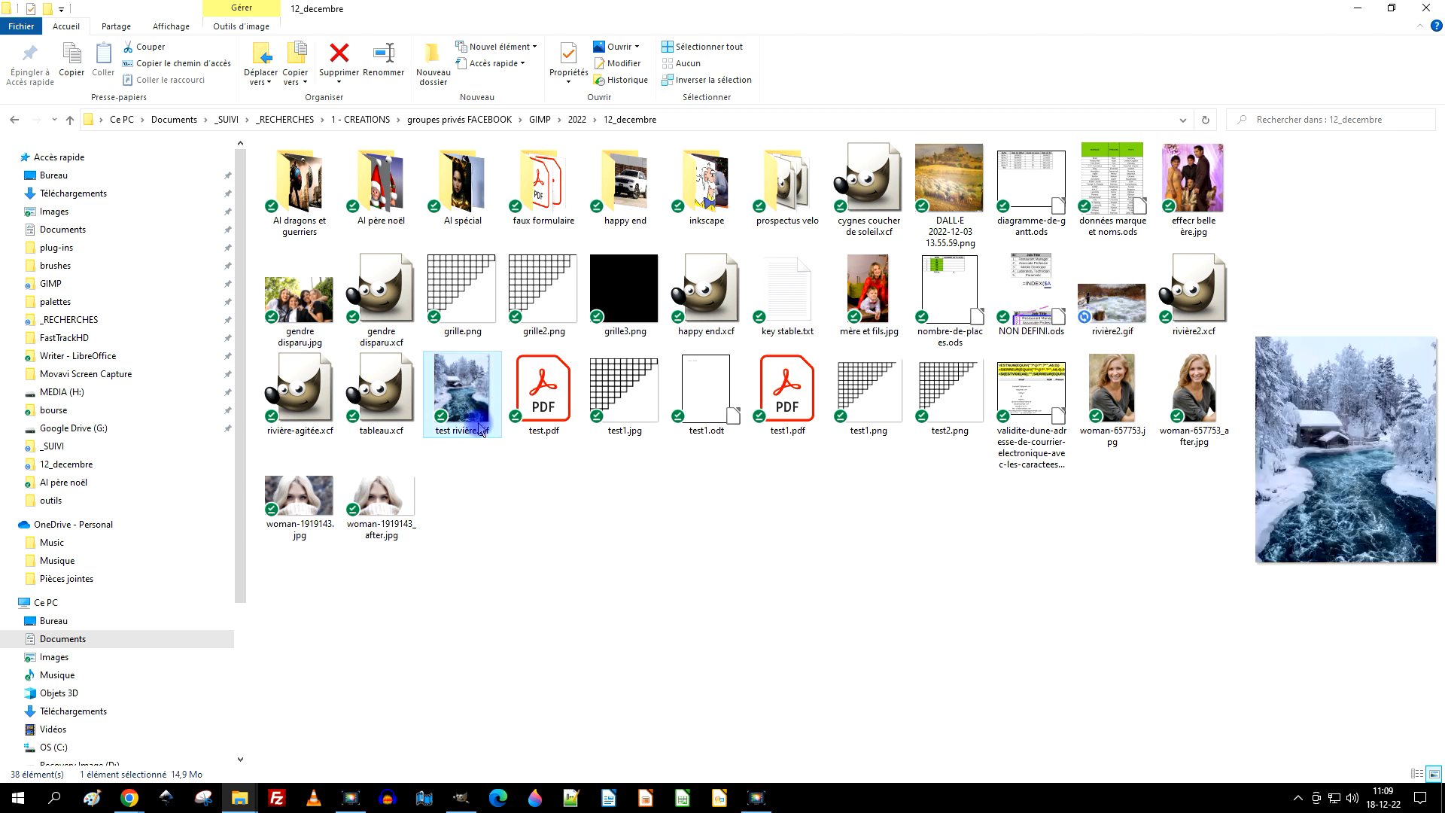
pyautogui.moveTo(479, 427)
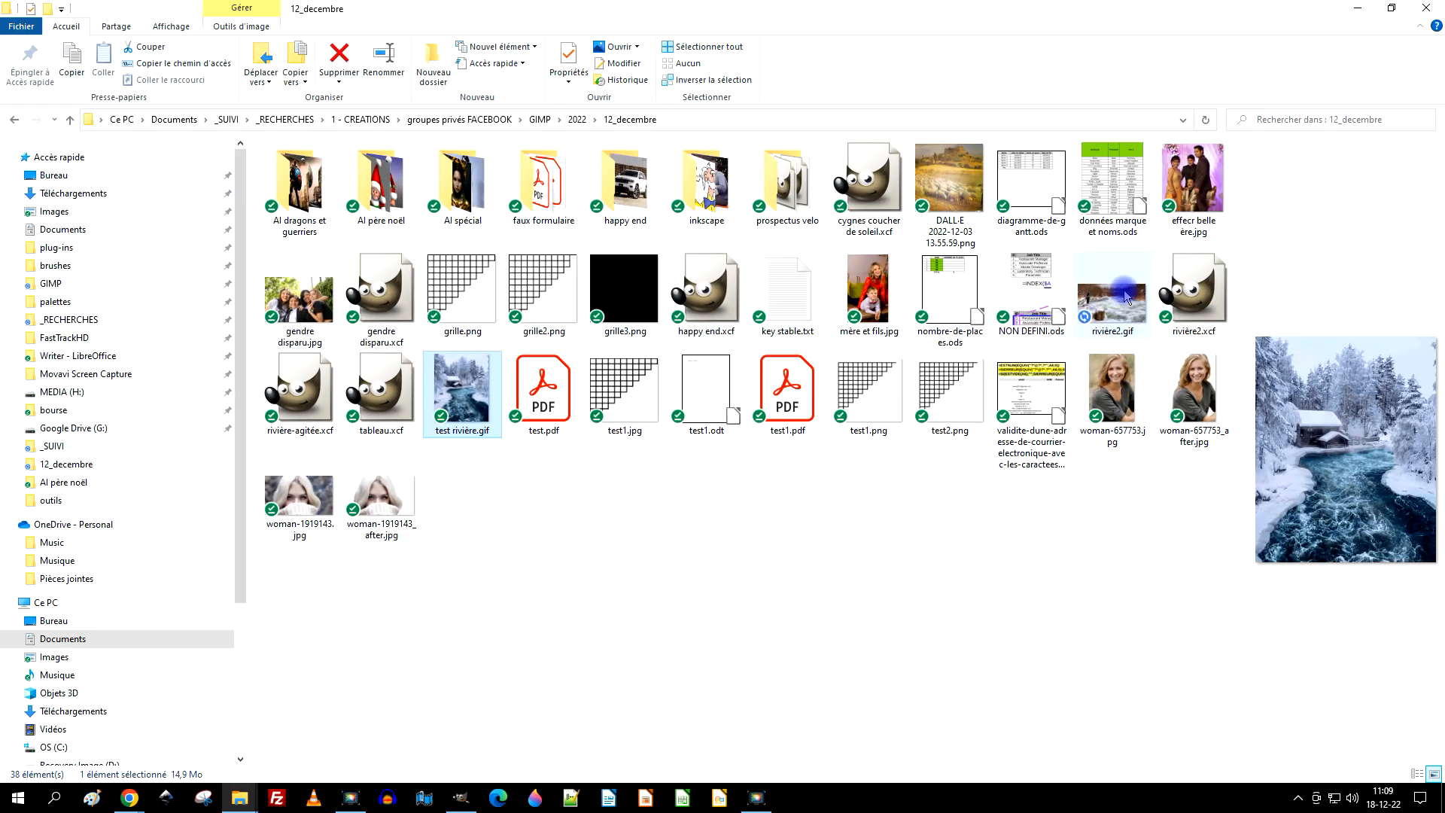
pyautogui.click(1127, 297)
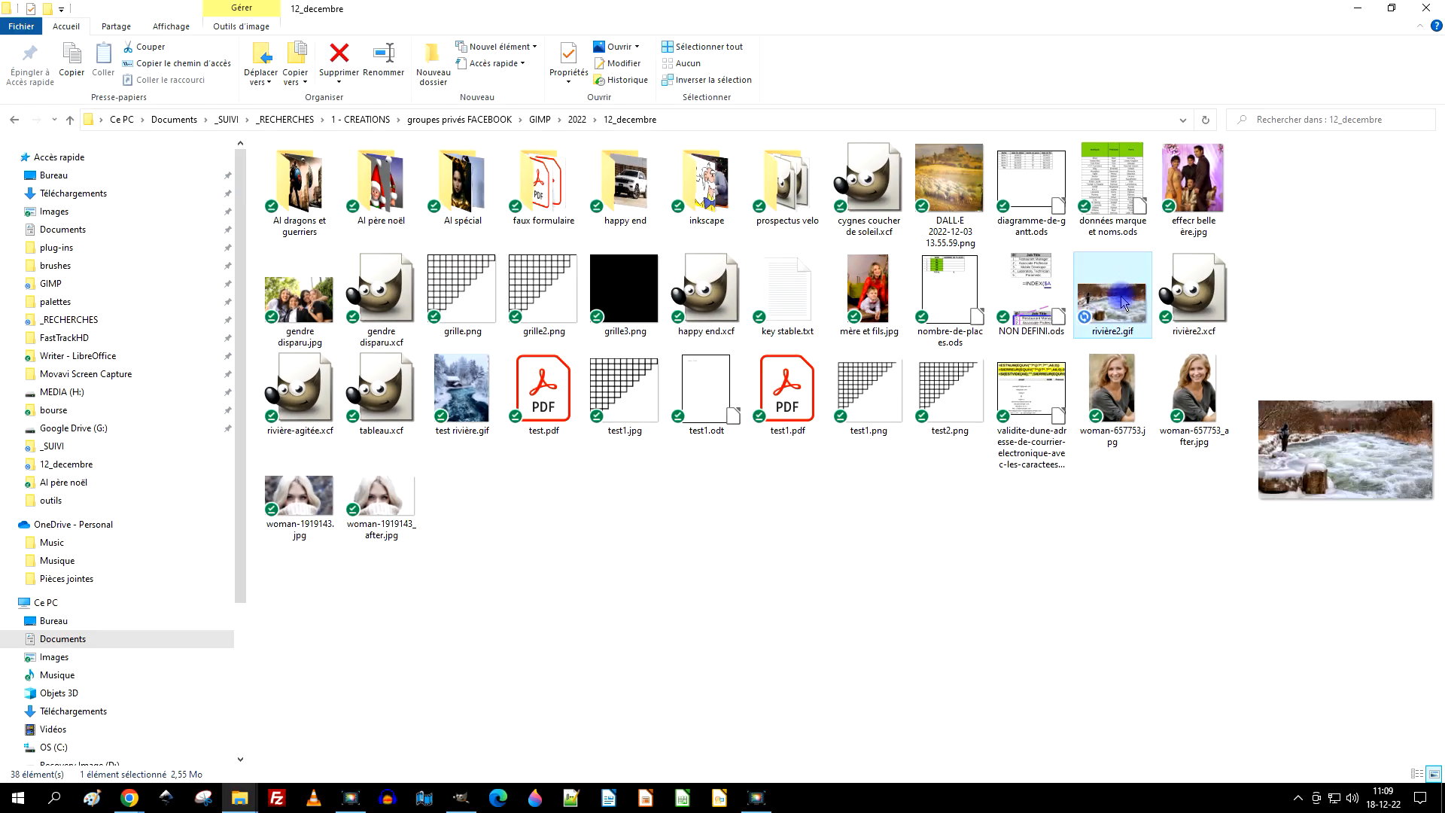
# Open rivière2.gif from the 12_decembre folder in Photos to watch the river animation
pyautogui.click(460, 797)
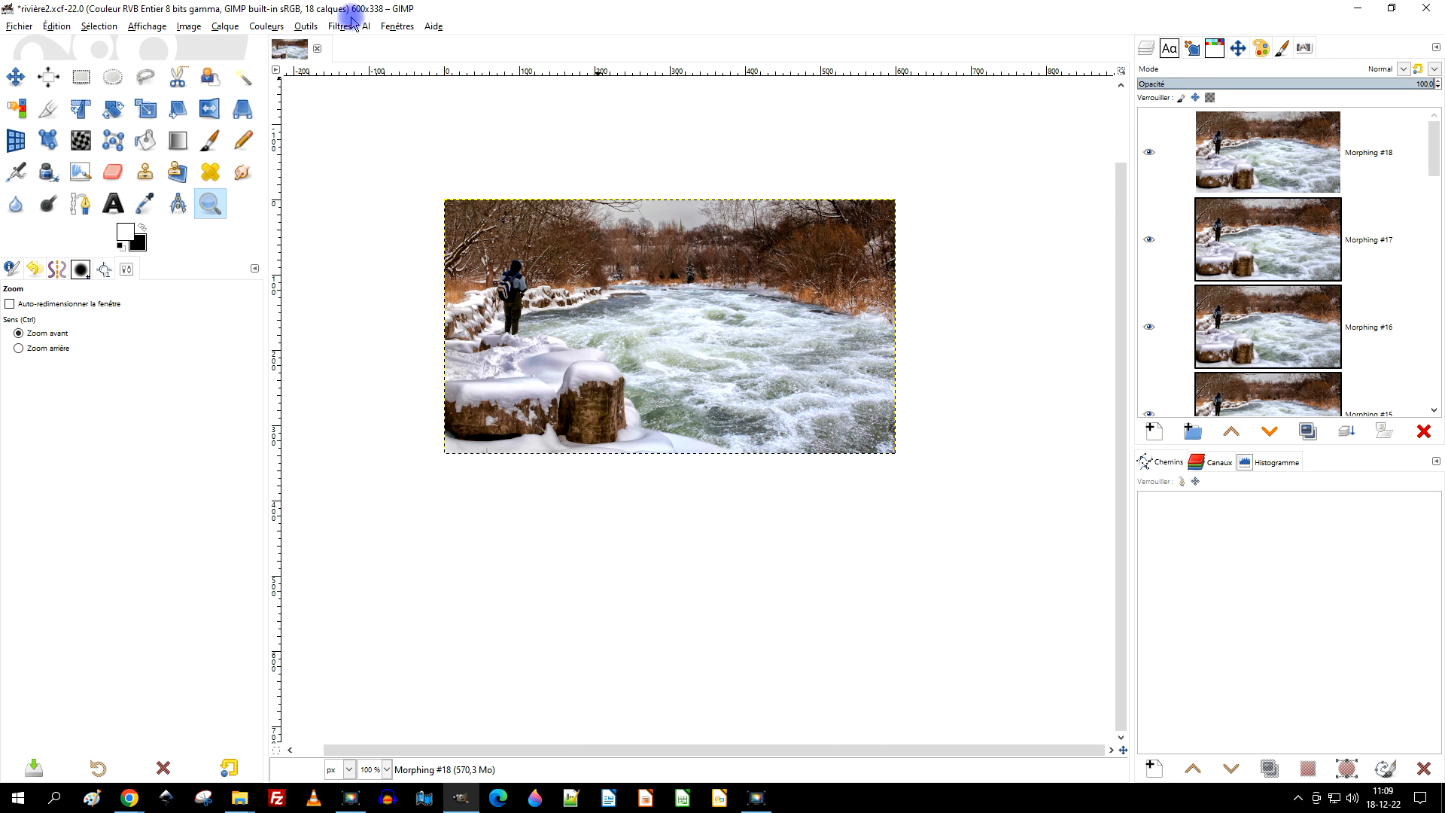
pyautogui.click(240, 798)
pyautogui.click(210, 735)
pyautogui.click(1117, 299)
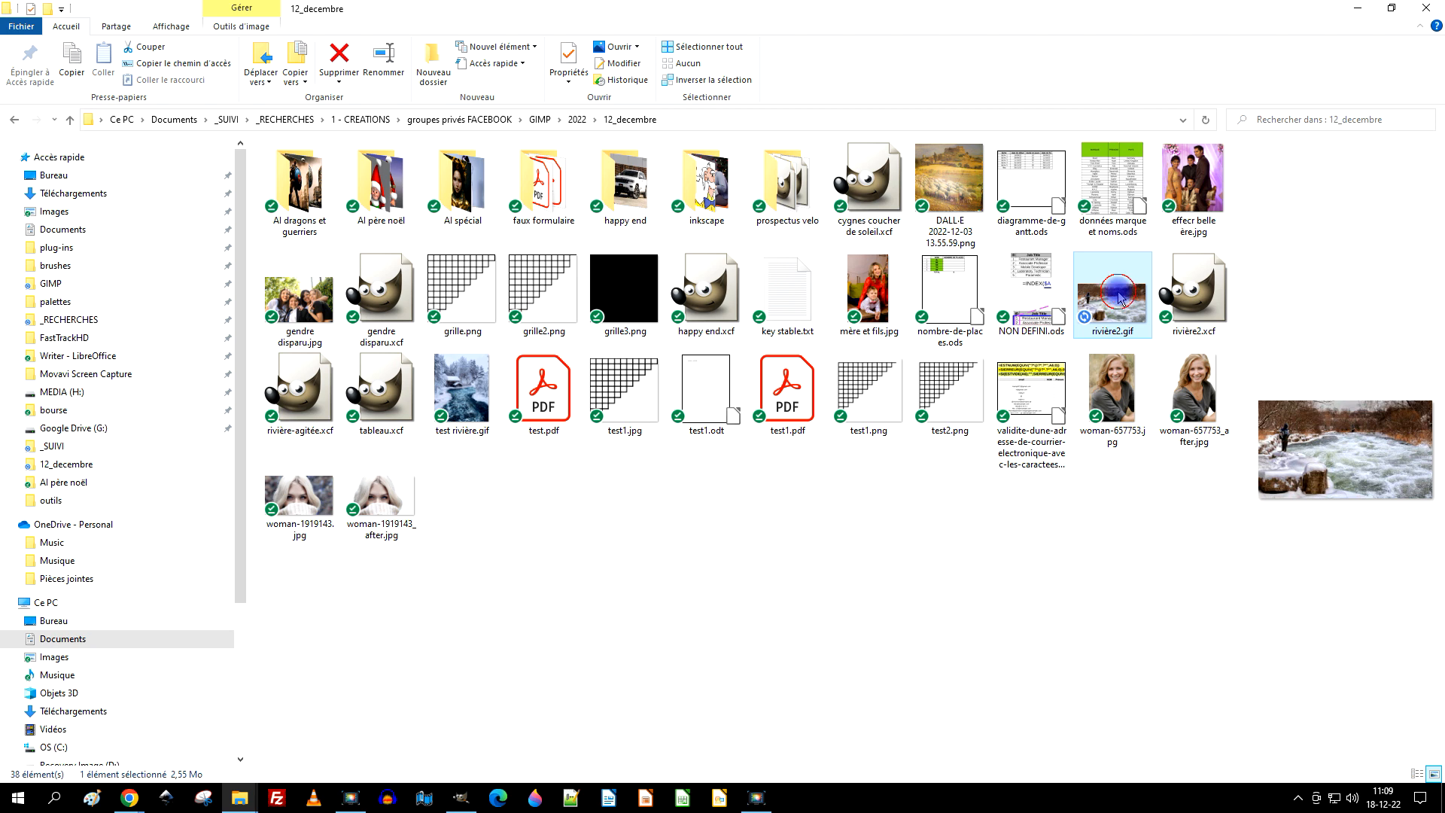
pyautogui.doubleClick(1119, 299)
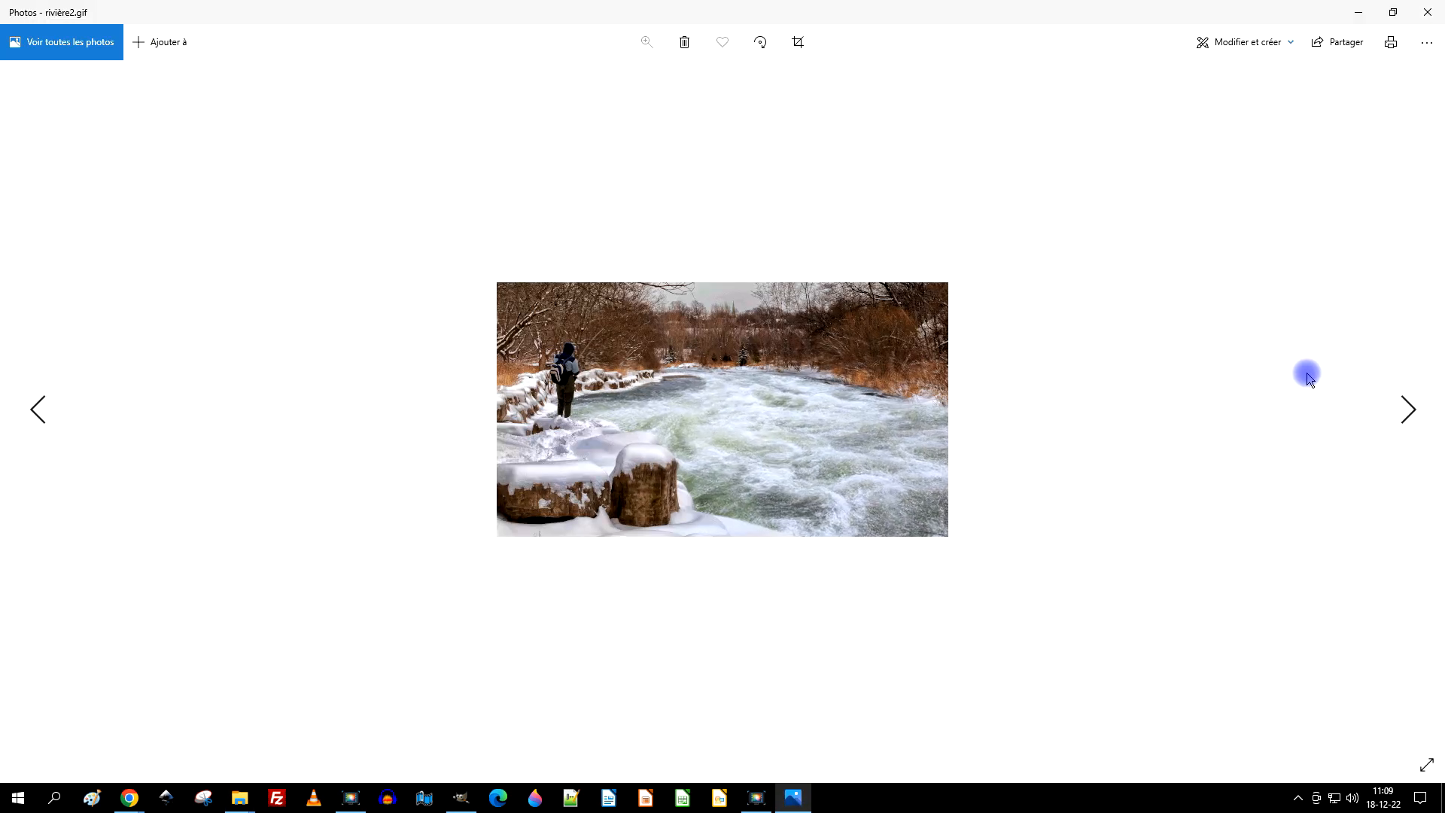